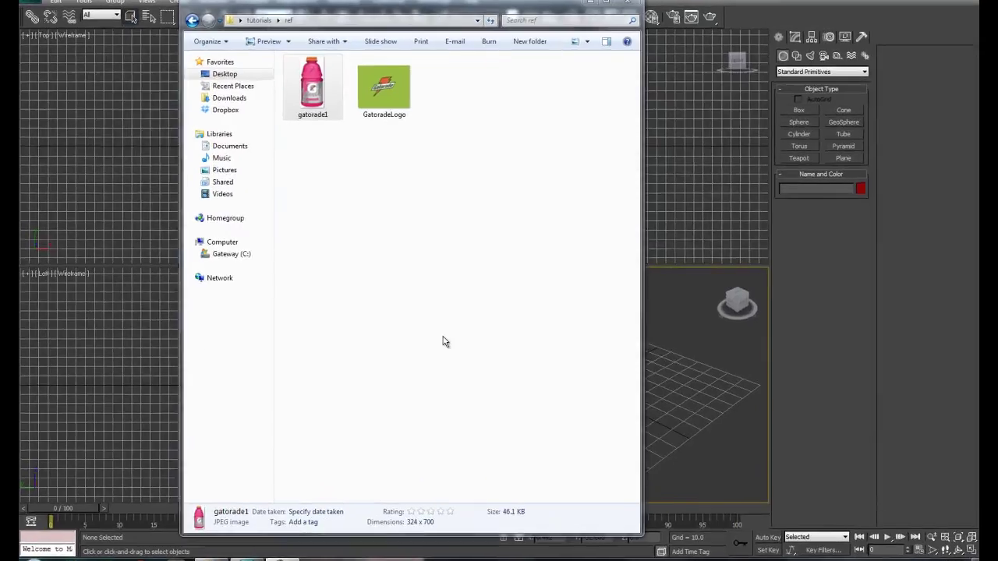
# Open the gatorade1 reference image to check it and its pixel dimensions, and return to 3ds Max.
pyautogui.click(409, 268)
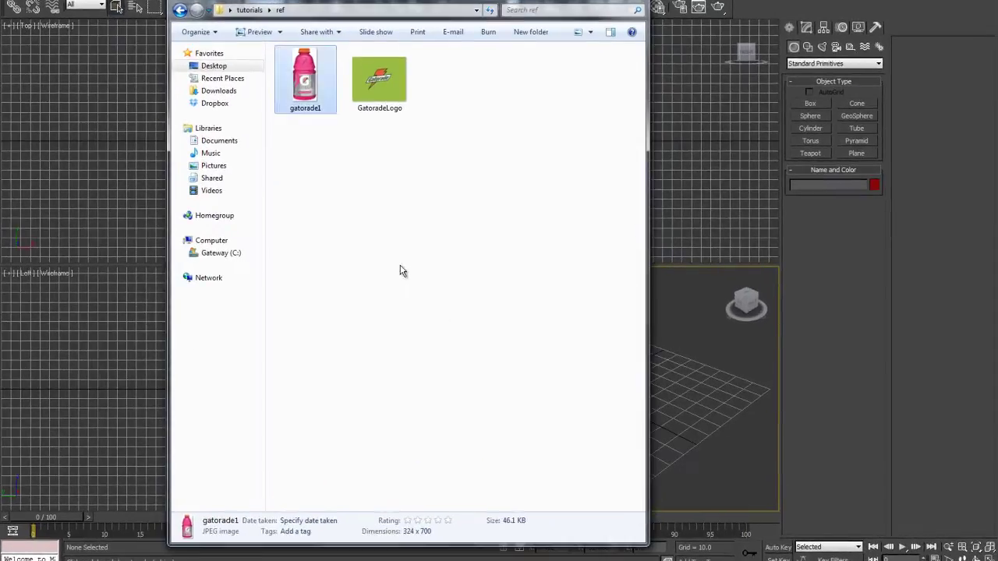
pyautogui.doubleClick(292, 96)
pyautogui.click(675, 314)
# Draw a plane about 149 long and 76 wide on the ground grid in the Perspective viewport.
pyautogui.click(857, 154)
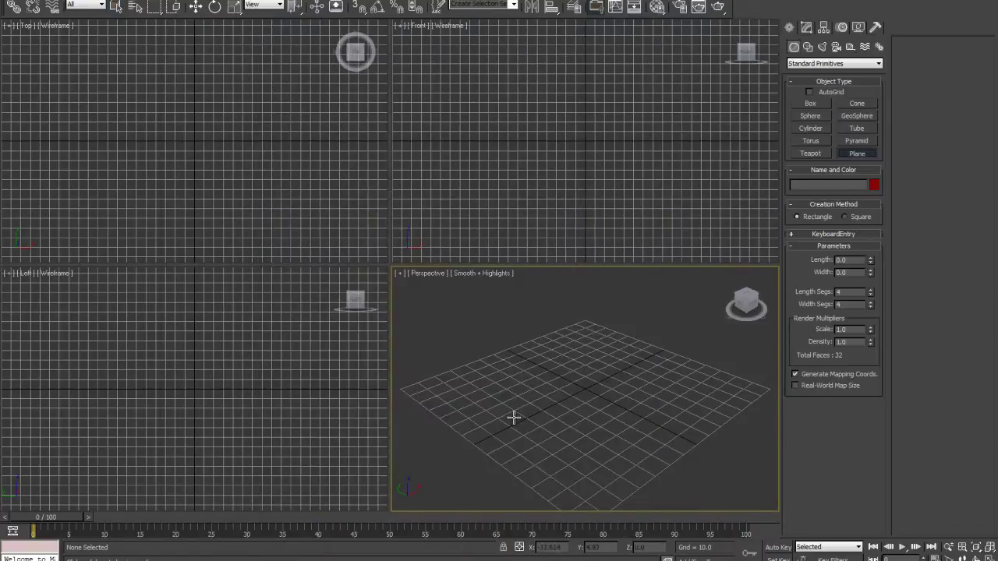
pyautogui.moveTo(551, 336); pyautogui.dragTo(662, 510)
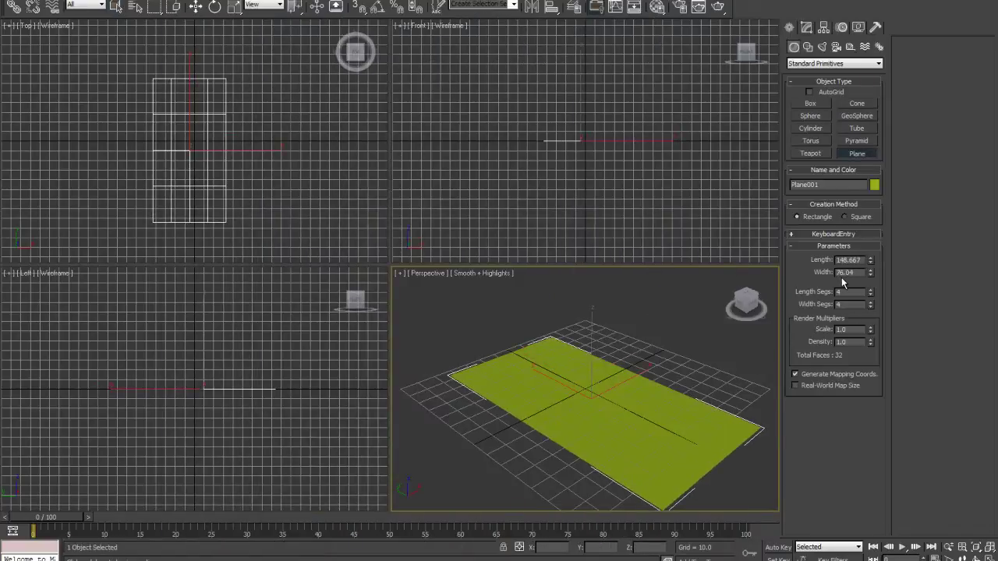
pyautogui.press('w')
# Set the plane's length to 324 and width to 700, and frame it in the viewports.
pyautogui.click(808, 29)
pyautogui.doubleClick(851, 223)
pyautogui.write('324')
pyautogui.press('Tab')
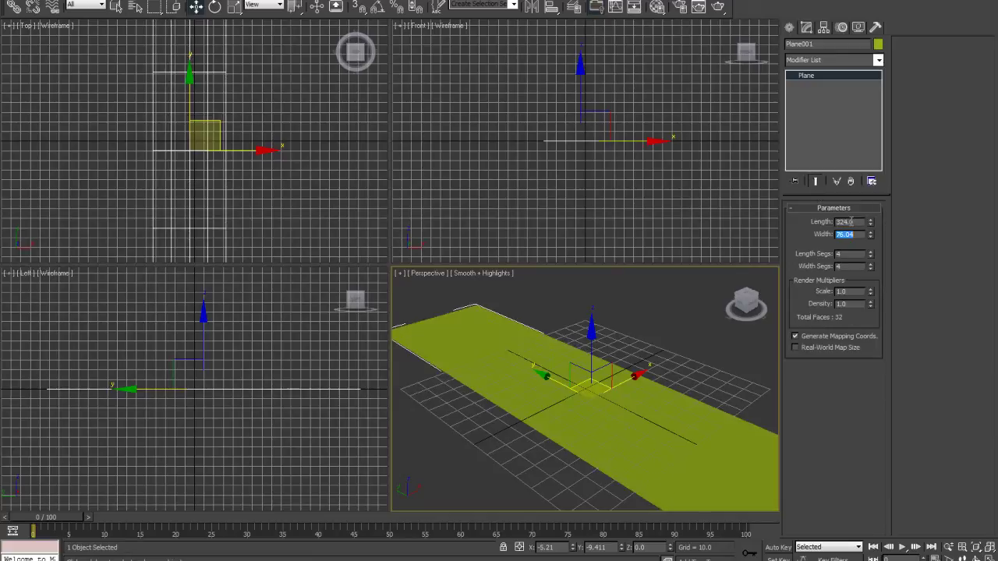
pyautogui.press('Return')
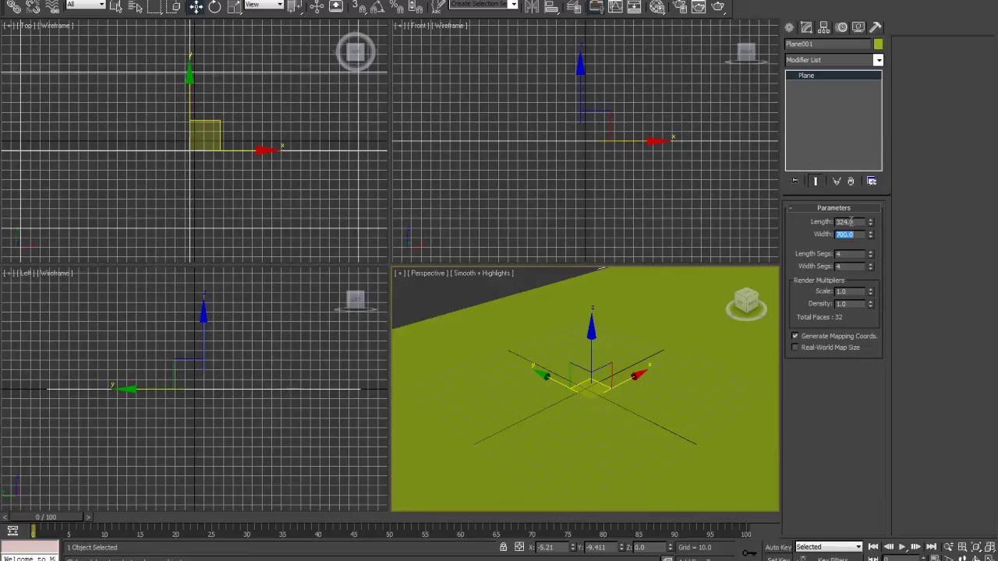
pyautogui.scroll(1, 616, 392)
pyautogui.press('z')
pyautogui.keyDown('alt'); pyautogui.moveTo(555, 387); pyautogui.dragTo(593, 401, button='middle'); pyautogui.keyUp('alt')
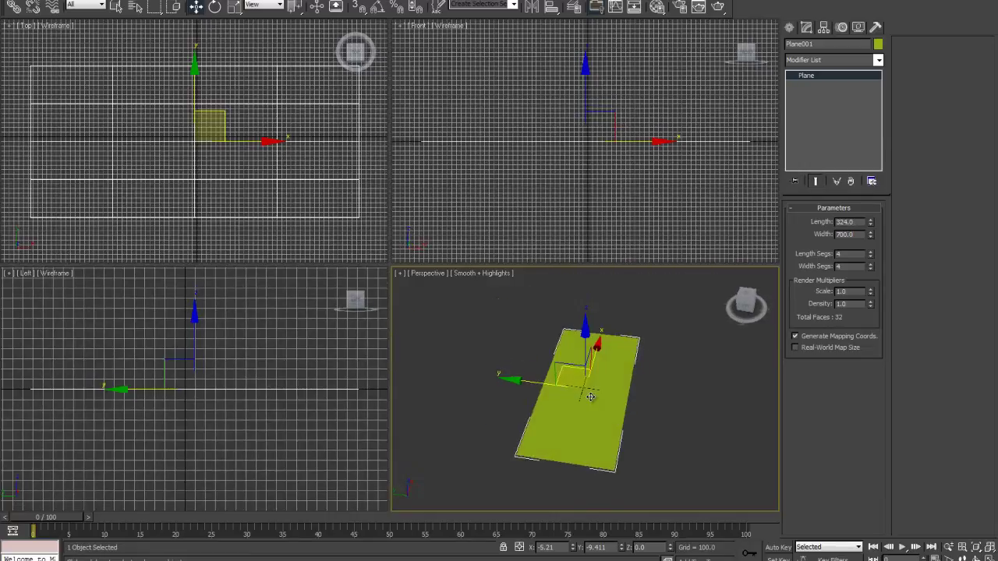
# Open the Material Editor and add a Bitmap map to the first material's diffuse color.
pyautogui.press('m')
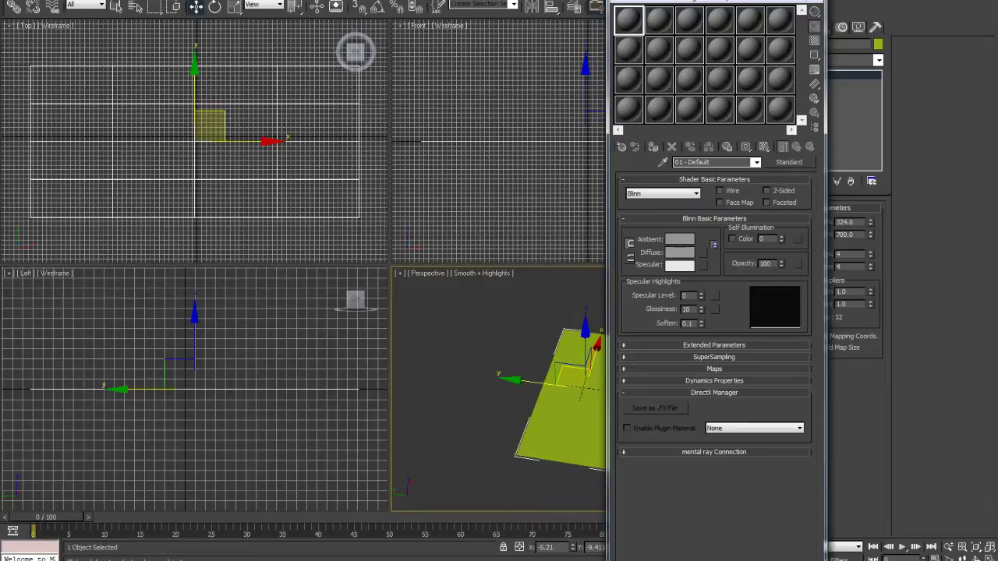
pyautogui.moveTo(765, 1); pyautogui.dragTo(368, 14)
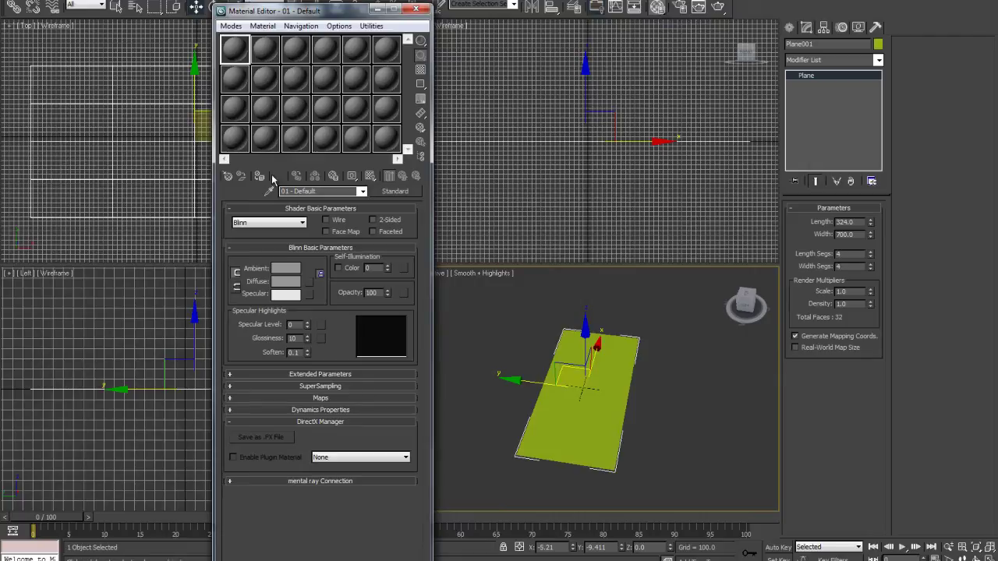
pyautogui.click(308, 282)
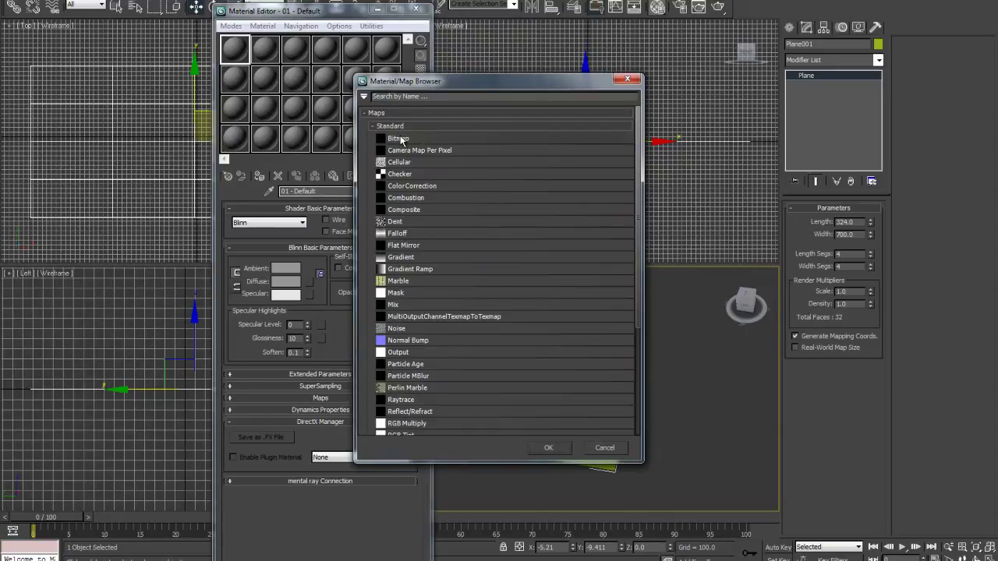
pyautogui.doubleClick(399, 138)
# Load the gatorade1 image from the ref folder inside tutorials as the diffuse bitmap.
pyautogui.click(87, 19)
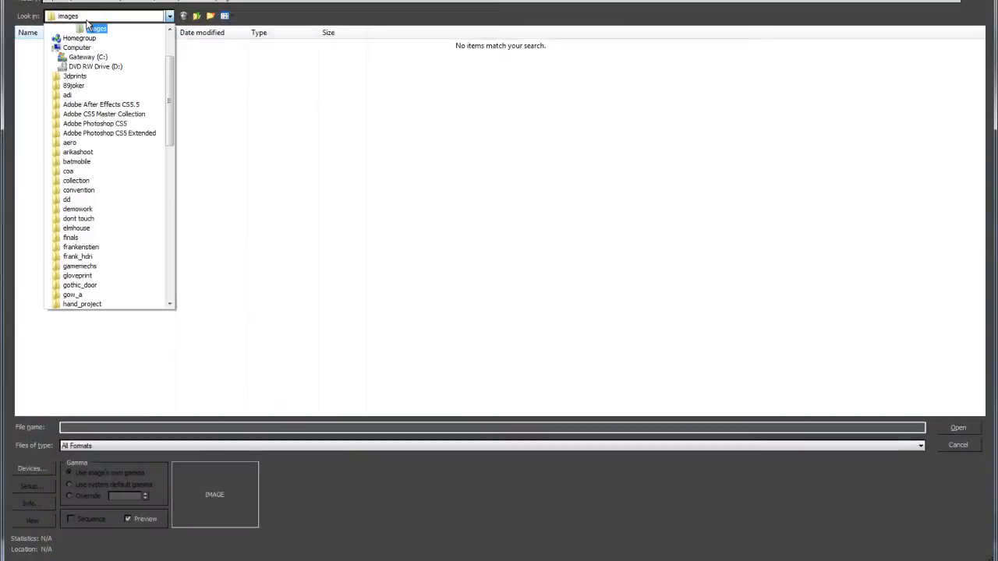
pyautogui.write('tes')
pyautogui.scroll(-2, 88, 24)
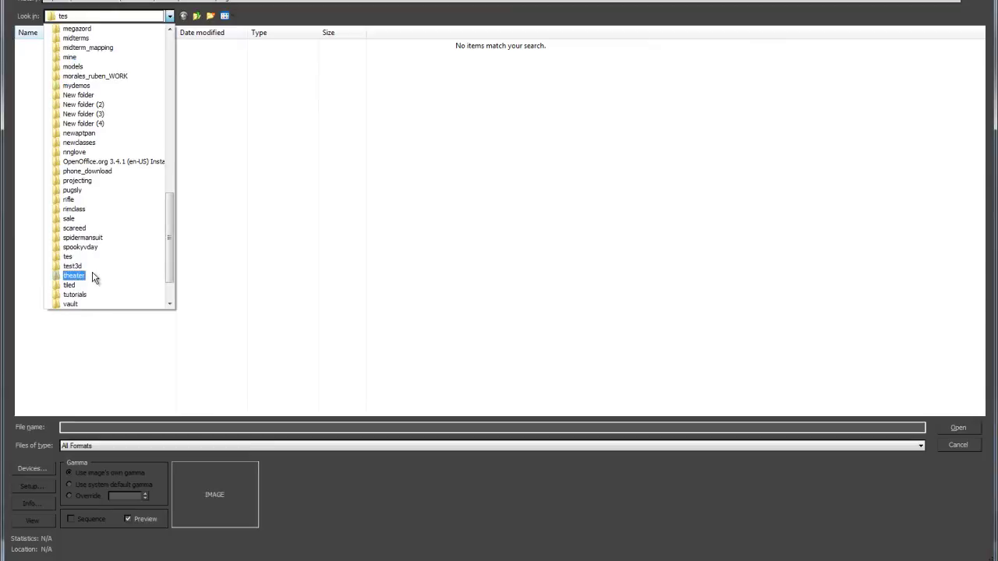
pyautogui.click(84, 295)
pyautogui.doubleClick(49, 48)
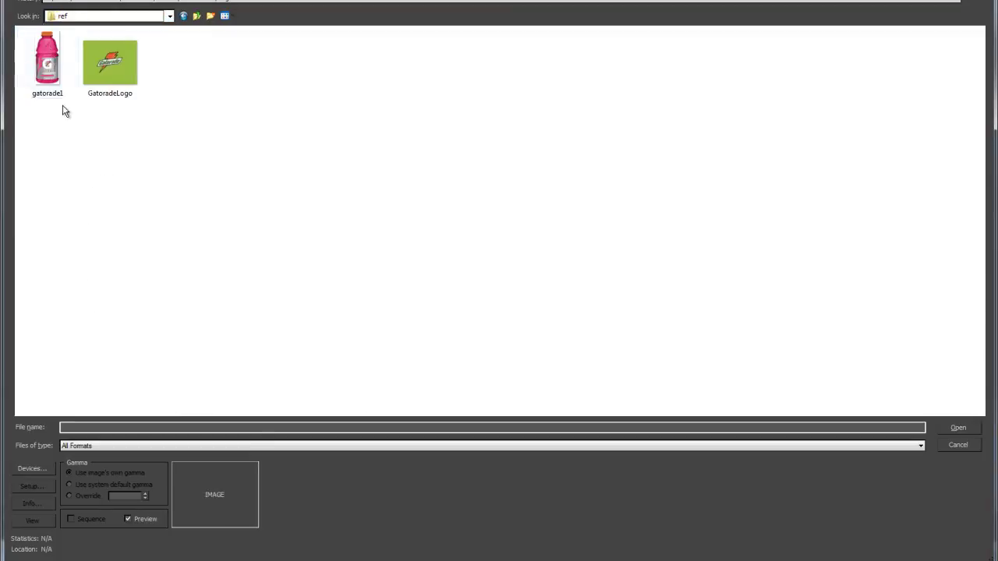
pyautogui.doubleClick(39, 53)
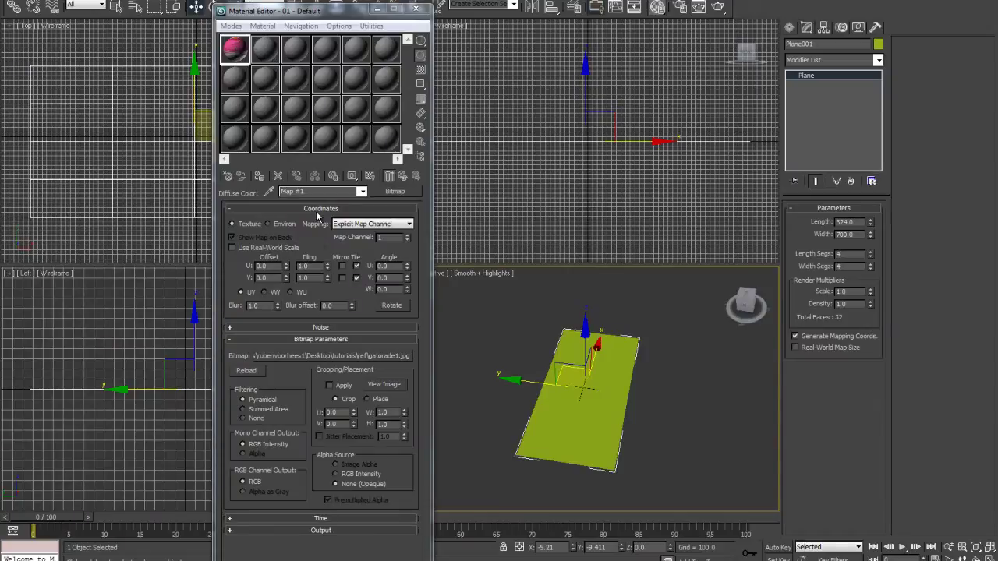
# Assign the bottle material to the plane and show its texture map in the viewport.
pyautogui.click(258, 177)
pyautogui.moveTo(614, 397)
pyautogui.keyDown('alt'); pyautogui.mouseDown(button='middle')
pyautogui.moveTo(663, 399)
pyautogui.moveTo(612, 408)
pyautogui.mouseUp(button='middle'); pyautogui.keyUp('alt')
pyautogui.scroll(3, 612, 409)
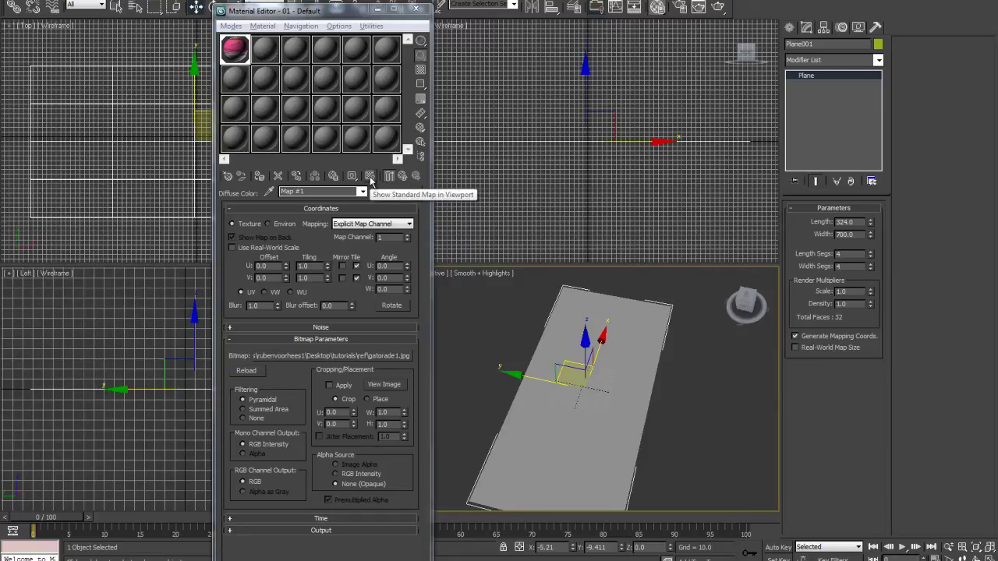
pyautogui.click(370, 176)
pyautogui.keyDown('alt'); pyautogui.moveTo(669, 405); pyautogui.dragTo(689, 449, button='middle'); pyautogui.keyUp('alt')
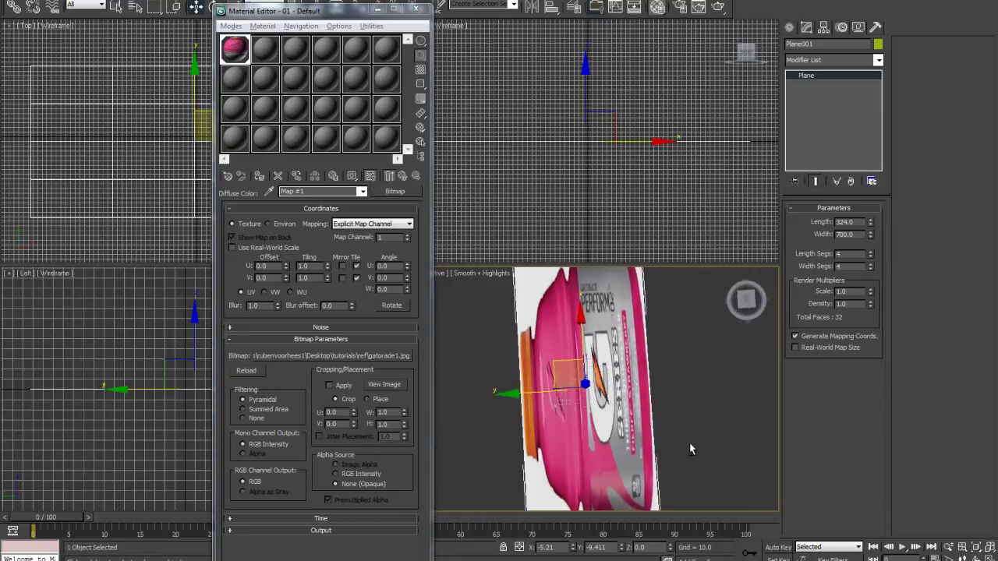
pyautogui.scroll(-2, 660, 403)
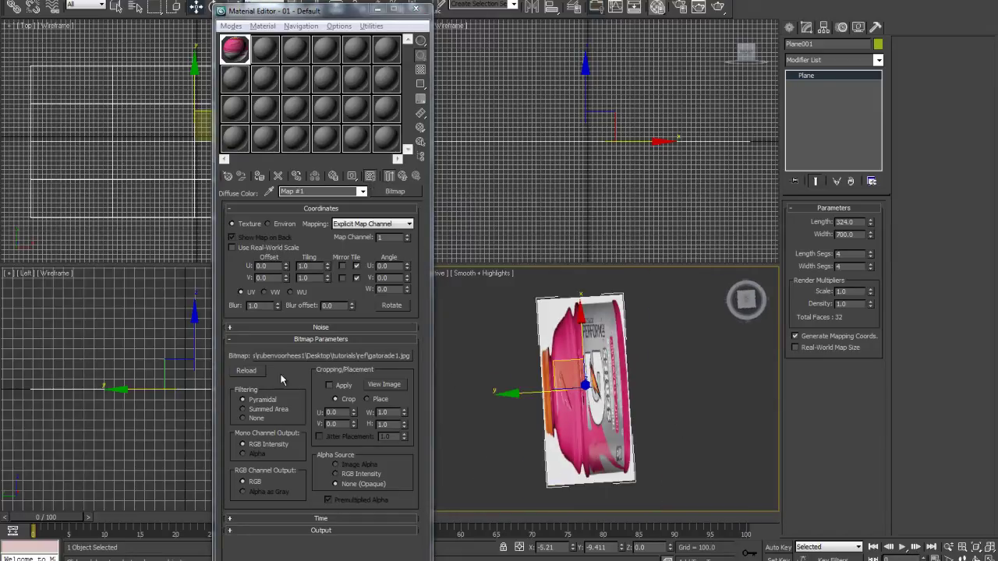
# Correct the plane's proportions by setting its width to 324 and its length to 700.
pyautogui.moveTo(858, 222); pyautogui.dragTo(706, 230)
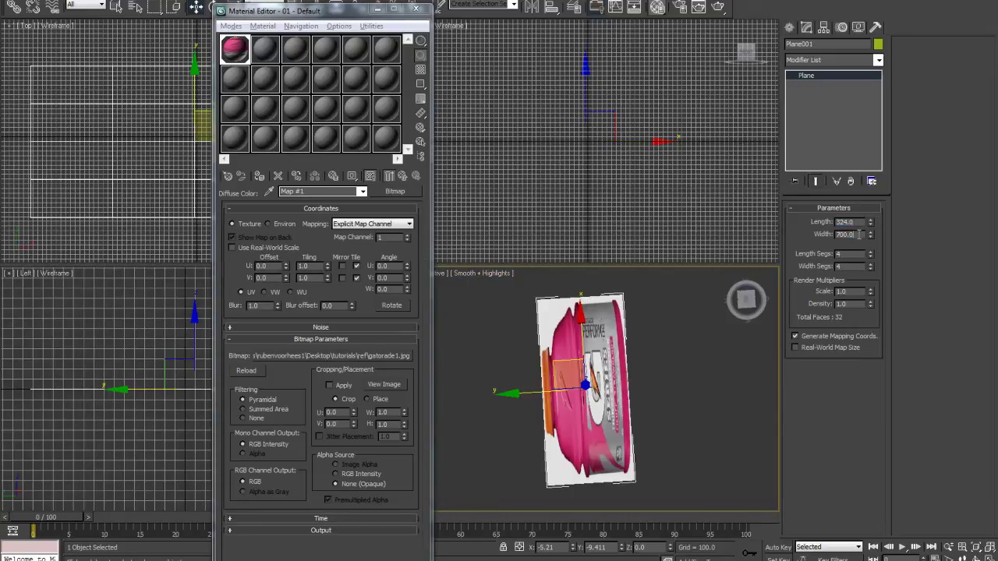
pyautogui.hotkey('shift', 'Tab')
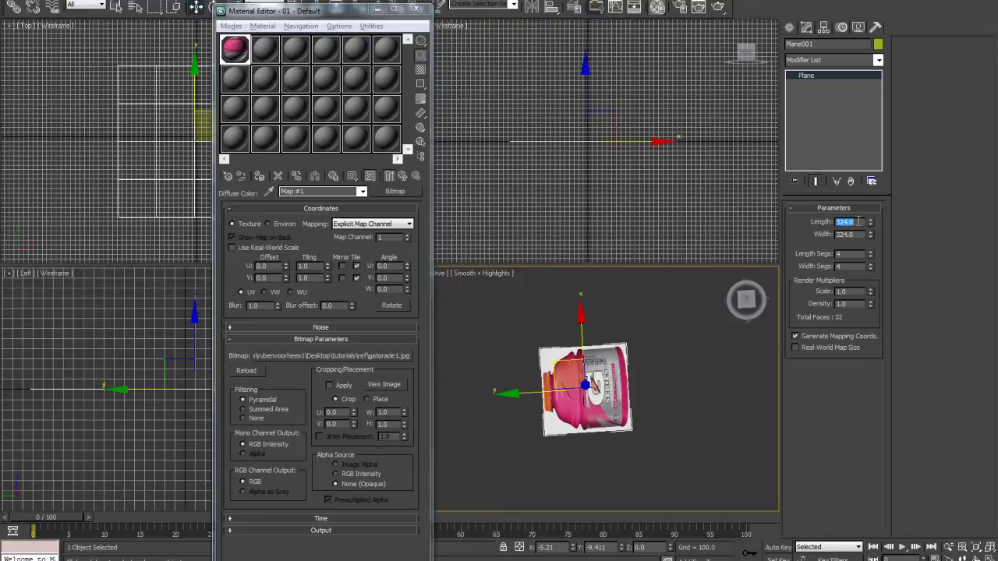
pyautogui.write('700')
pyautogui.press('Return')
pyautogui.moveTo(538, 361)
pyautogui.mouseDown(button='middle')
pyautogui.moveTo(550, 357)
pyautogui.moveTo(538, 352)
pyautogui.mouseUp(button='middle')
pyautogui.scroll(-3, 551, 358)
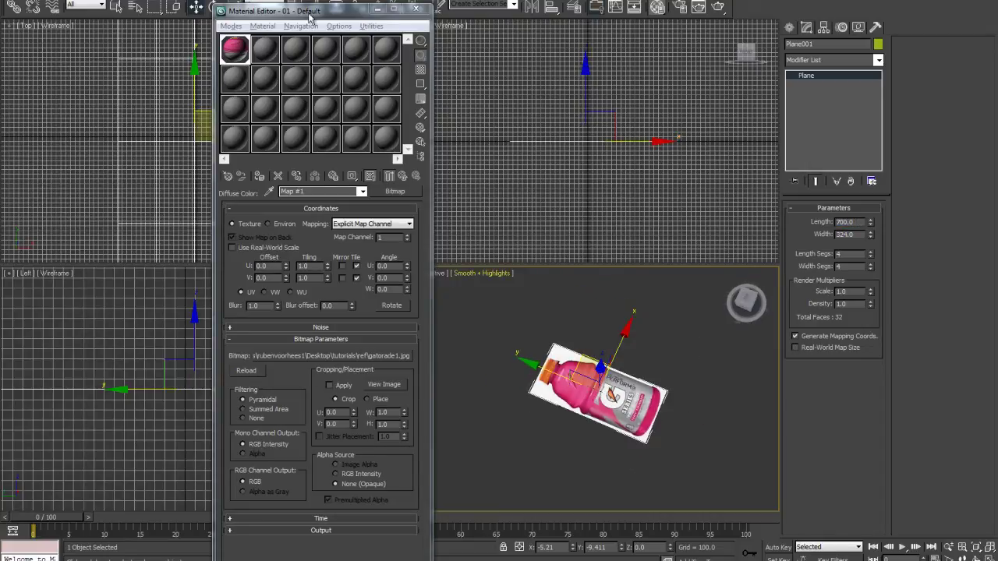
# Display the Top and Left viewports as Smooth + Highlights with the grids hidden, and close the Material Editor.
pyautogui.moveTo(75, 109); pyautogui.dragTo(33, 132, button='middle')
pyautogui.press('F3')
pyautogui.moveTo(124, 415); pyautogui.dragTo(99, 443, button='middle')
pyautogui.press('F3')
pyautogui.press('F3')
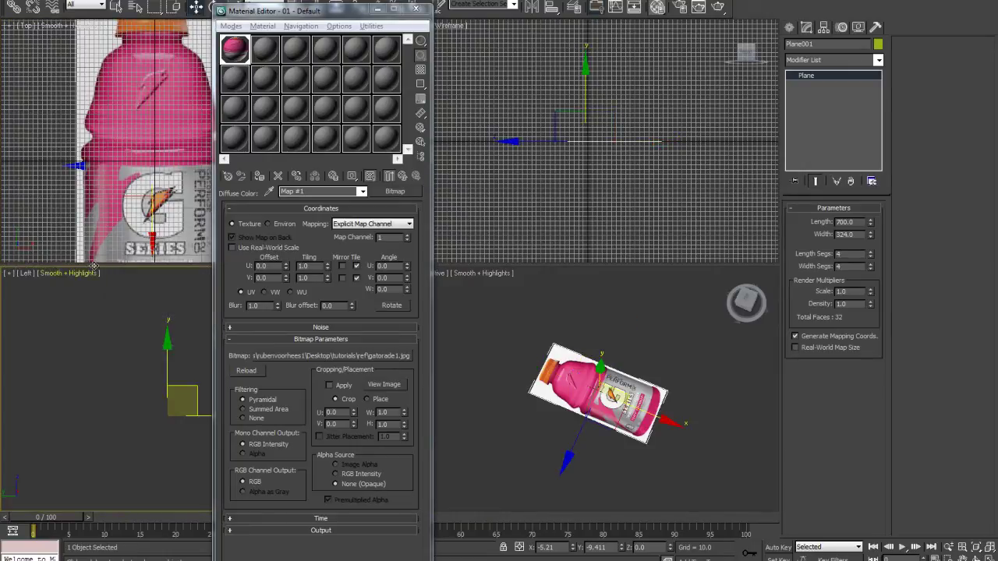
pyautogui.scroll(2, 111, 212)
pyautogui.moveTo(531, 180); pyautogui.dragTo(568, 176, button='middle')
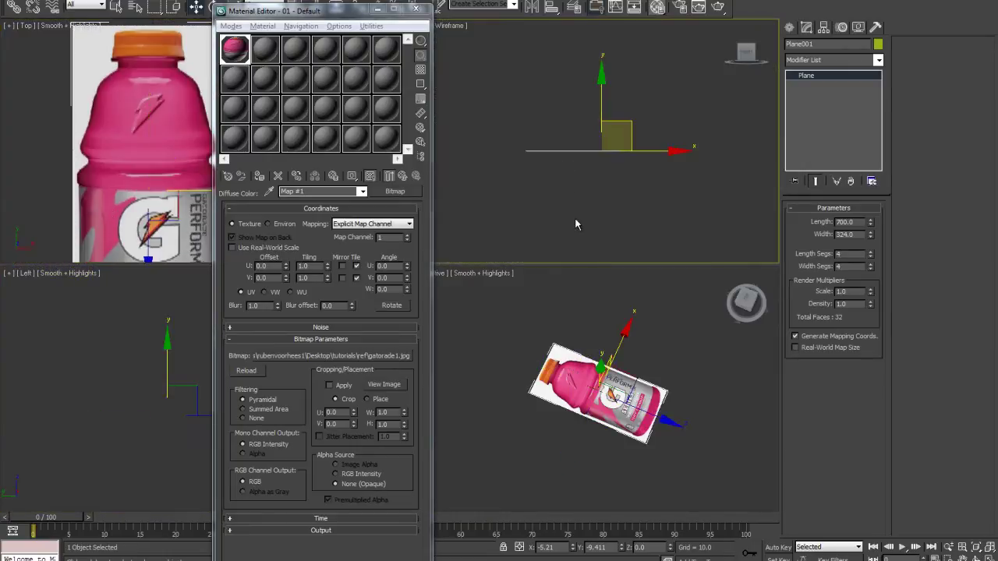
pyautogui.moveTo(564, 340); pyautogui.dragTo(575, 330, button='middle')
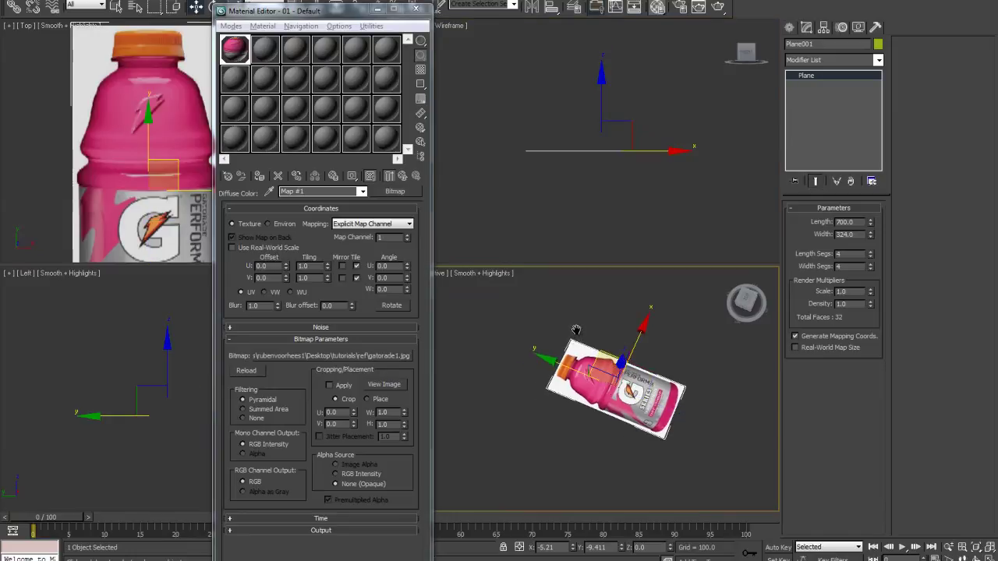
pyautogui.click(389, 177)
pyautogui.click(417, 9)
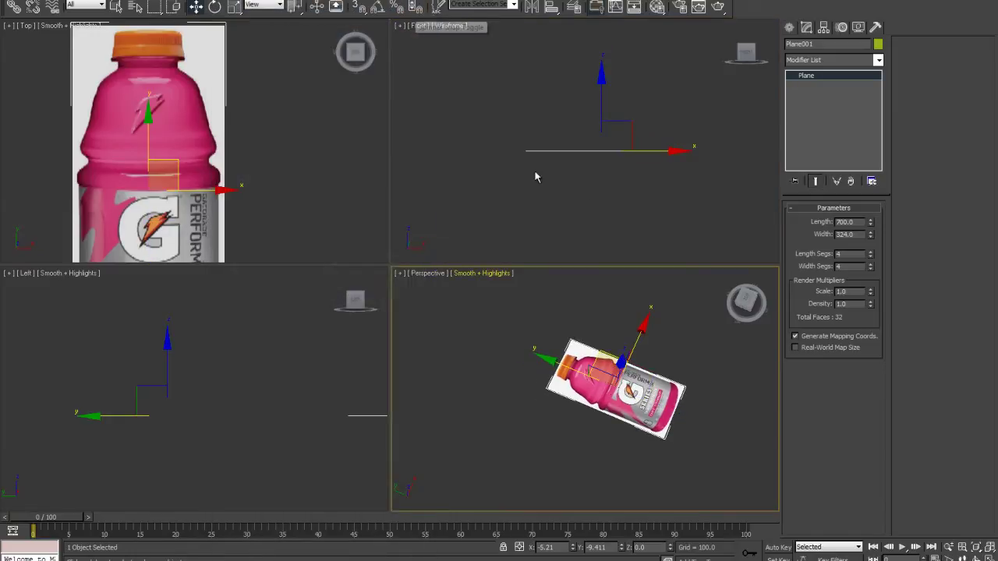
# Turn on angle snap and rotate the plane so the bottle image stands upright and faces the Front view.
pyautogui.rightClick(540, 191)
pyautogui.press('e')
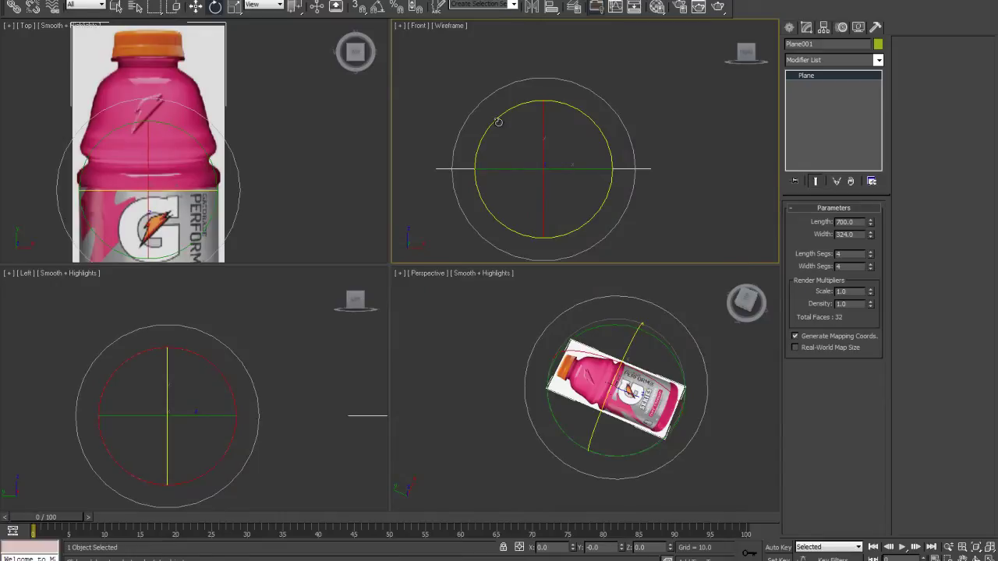
pyautogui.click(377, 8)
pyautogui.moveTo(494, 121); pyautogui.dragTo(557, 107)
pyautogui.moveTo(586, 168); pyautogui.dragTo(529, 168)
pyautogui.keyDown('alt'); pyautogui.moveTo(648, 454); pyautogui.dragTo(561, 371, button='middle'); pyautogui.keyUp('alt')
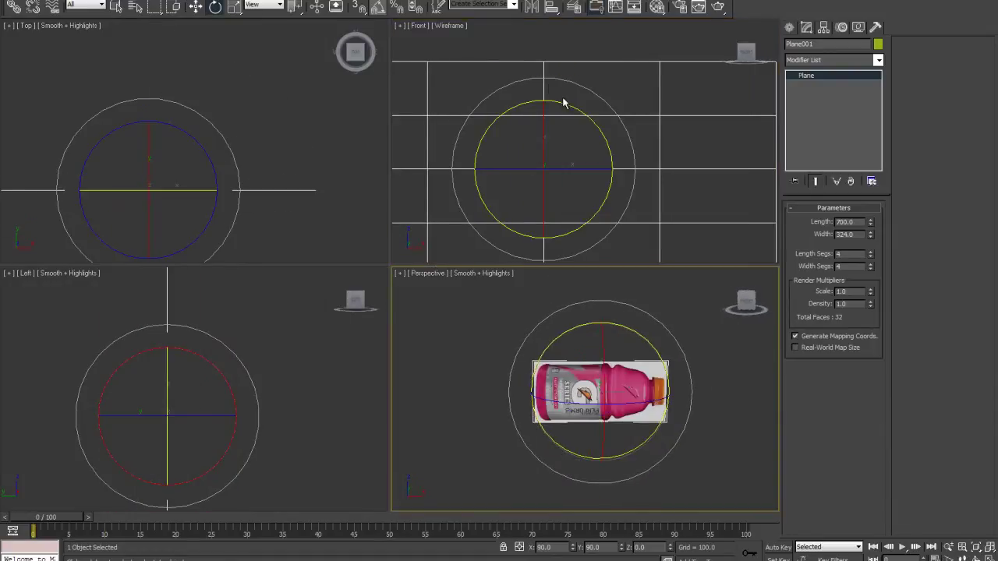
pyautogui.moveTo(574, 111); pyautogui.dragTo(546, 101)
pyautogui.press('w')
# Deselect the plane, set the Front viewport to Smooth + Highlights and maximize it on the bottle image.
pyautogui.click(568, 401)
pyautogui.scroll(3, 570, 397)
pyautogui.keyDown('alt'); pyautogui.moveTo(571, 397); pyautogui.dragTo(719, 471, button='middle'); pyautogui.keyUp('alt')
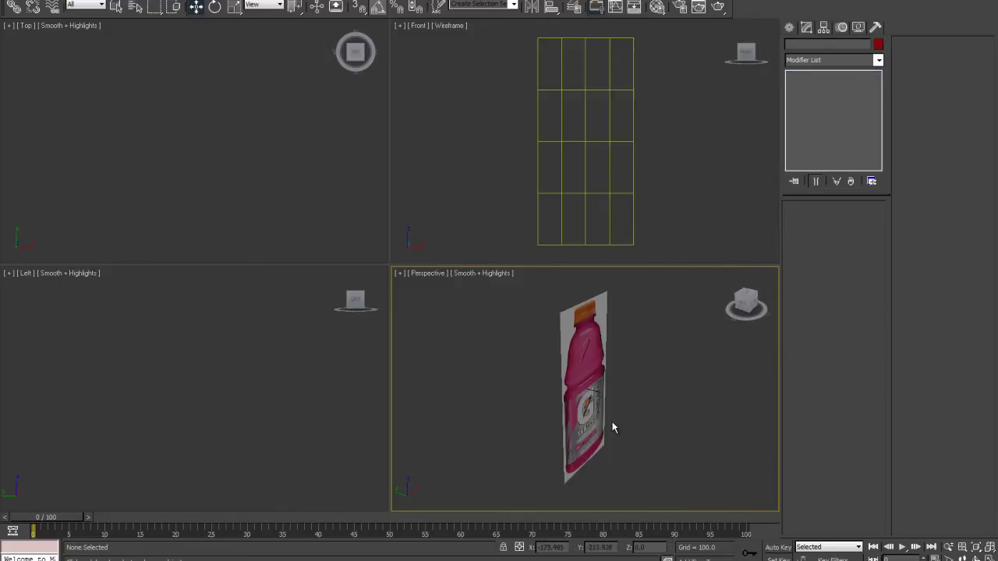
pyautogui.moveTo(612, 422)
pyautogui.keyDown('alt'); pyautogui.mouseDown(button='middle')
pyautogui.moveTo(649, 431)
pyautogui.moveTo(608, 412)
pyautogui.mouseUp(button='middle'); pyautogui.keyUp('alt')
pyautogui.scroll(5, 644, 431)
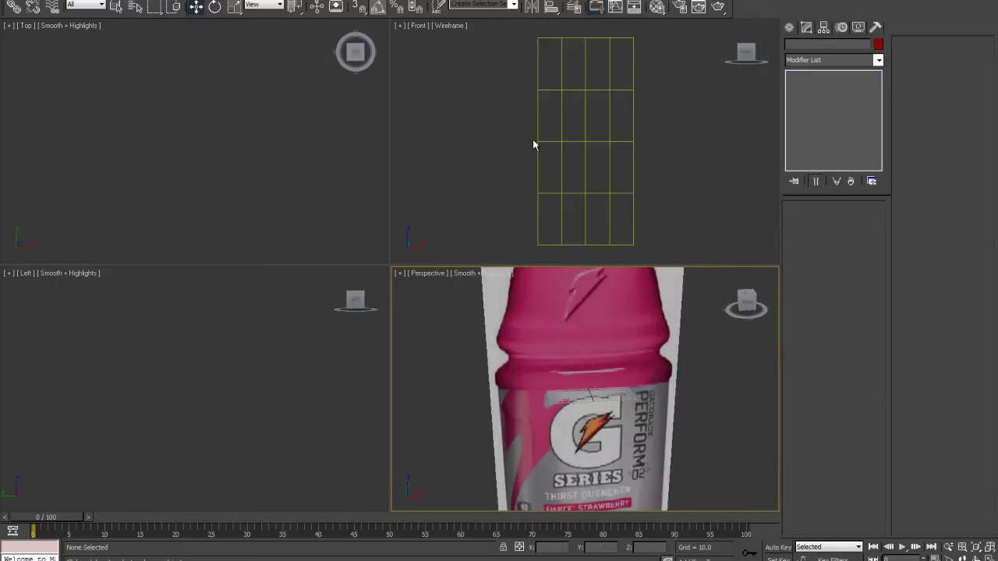
pyautogui.scroll(2, 525, 160)
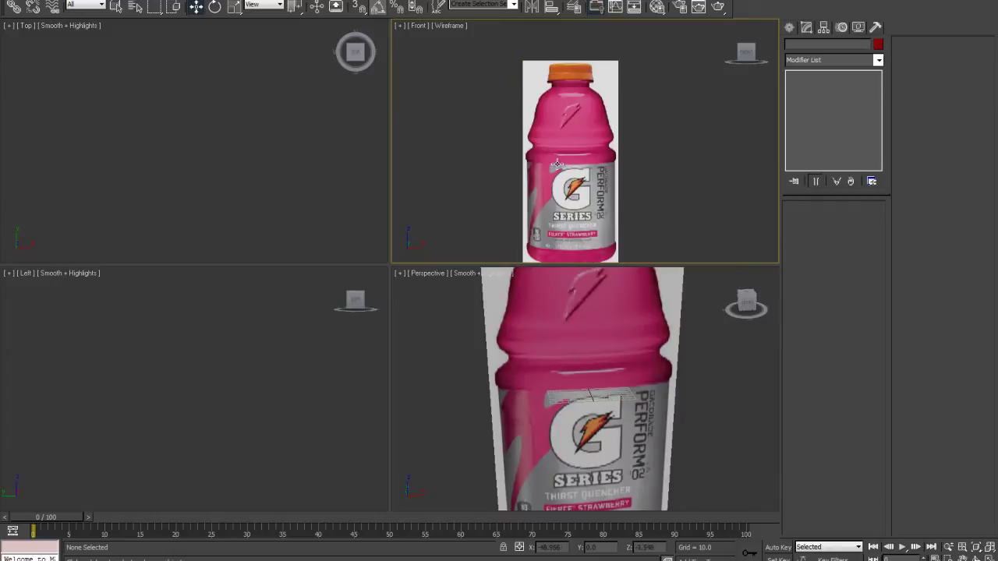
pyautogui.hotkey('alt', 'w')
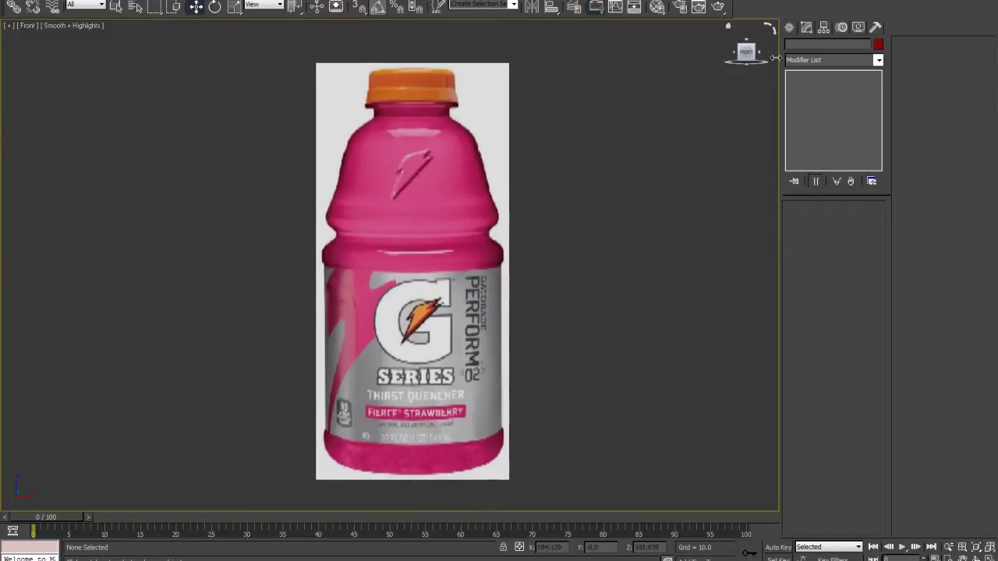
# Draw a spline line with corner points from the cap's top centre to the cap's lower edge and neck.
pyautogui.click(789, 28)
pyautogui.click(808, 48)
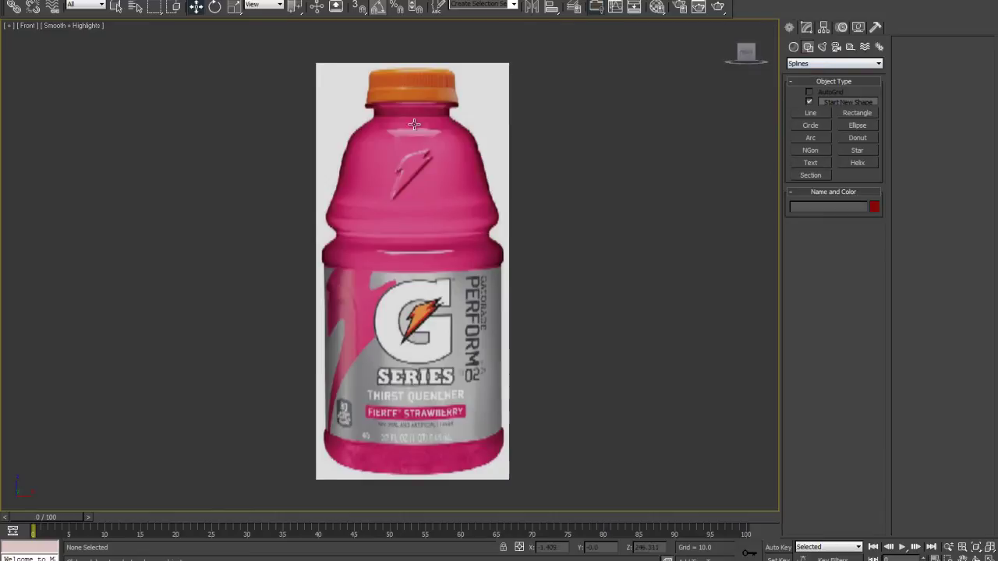
pyautogui.scroll(2, 413, 127)
pyautogui.scroll(-2, 409, 139)
pyautogui.click(811, 113)
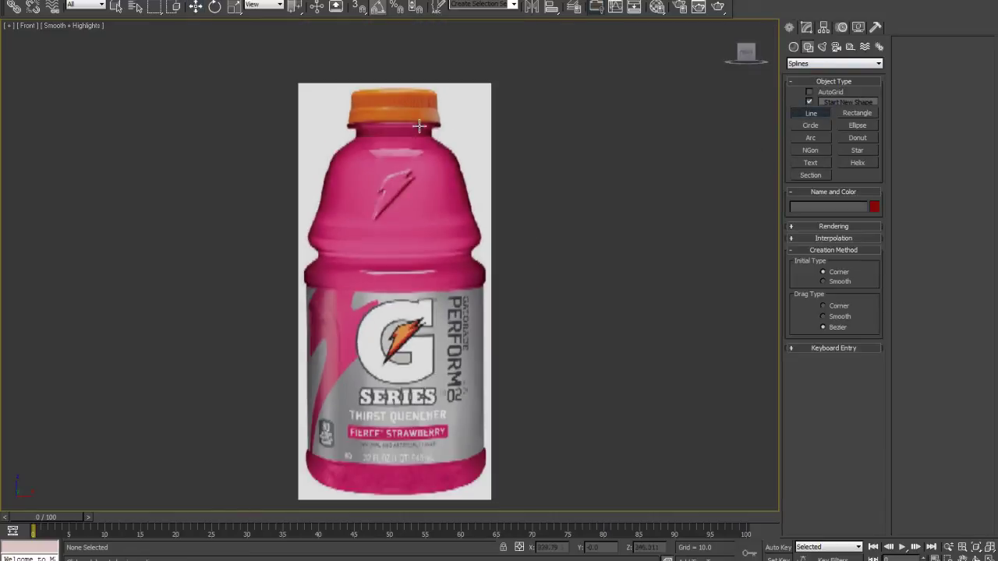
pyautogui.click(394, 88)
pyautogui.click(442, 128)
pyautogui.click(433, 130)
pyautogui.click(432, 137)
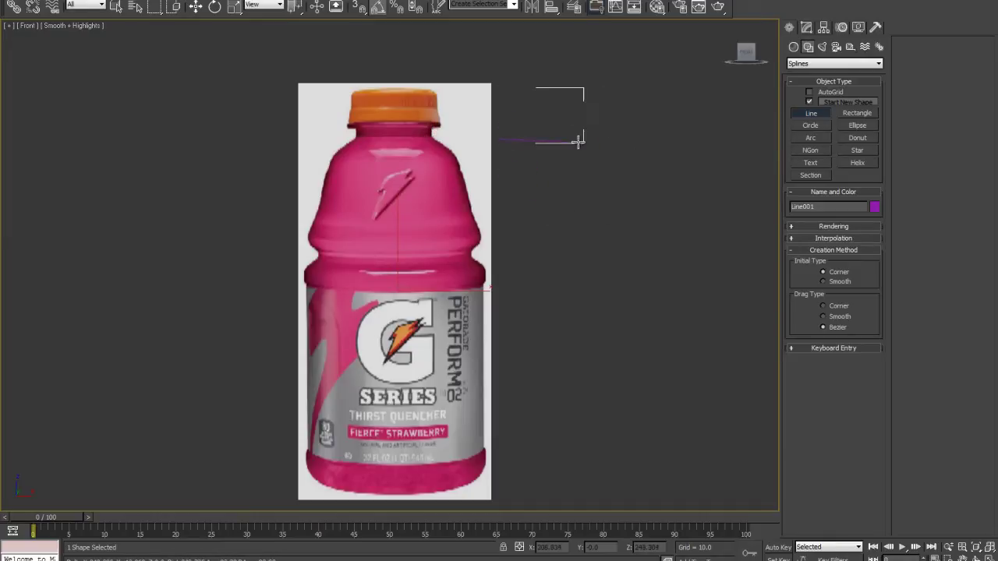
pyautogui.click(540, 160)
pyautogui.rightClick(622, 178)
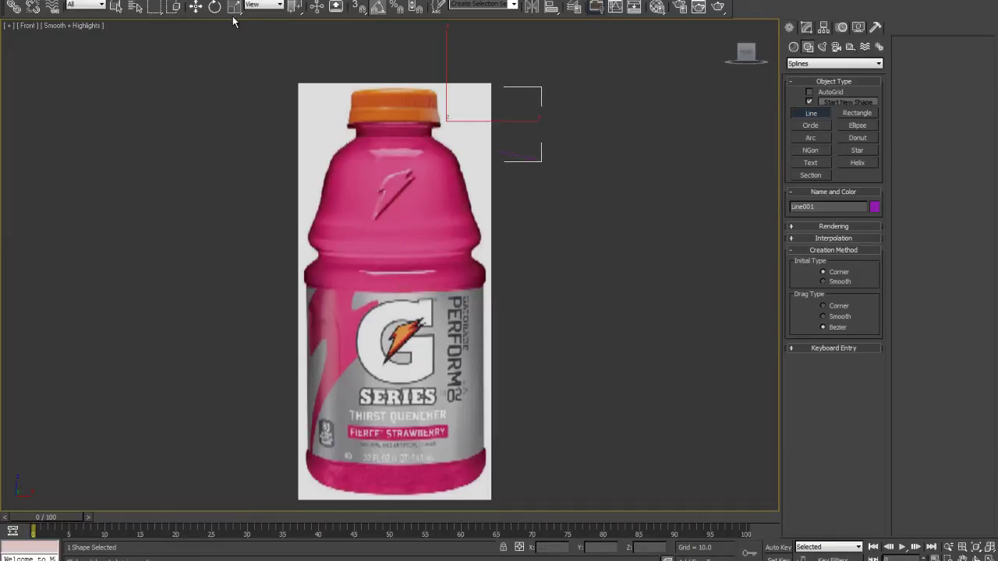
# Return to the four-viewport layout with the Move tool active, frame the line and activate the Top viewport.
pyautogui.click(195, 6)
pyautogui.hotkey('alt', 'w')
pyautogui.press('z')
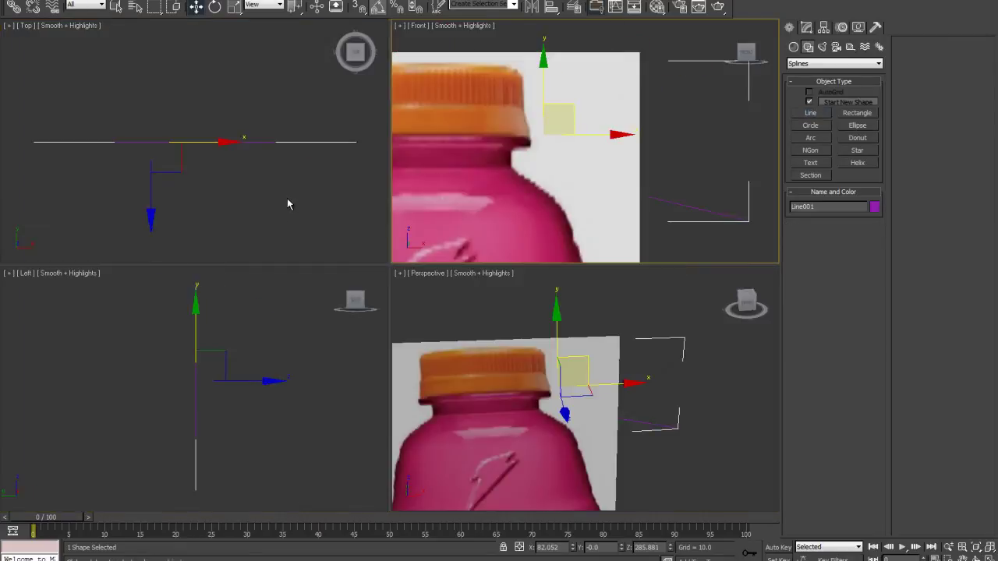
pyautogui.rightClick(287, 204)
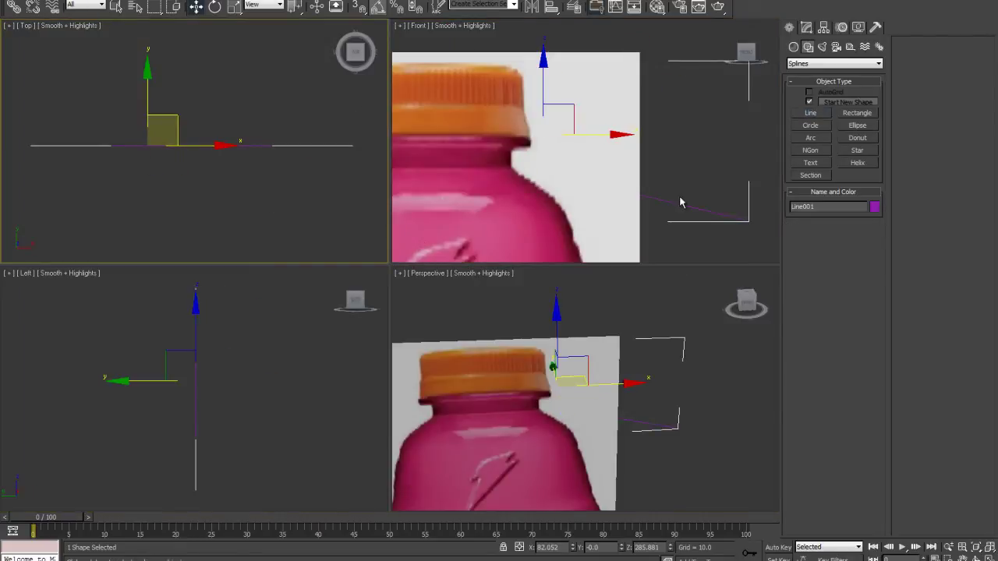
# Move the bottle image plane back along Y to about 110 in the Top viewport so it sits behind the line.
pyautogui.click(296, 153)
pyautogui.click(606, 111)
pyautogui.moveTo(101, 194); pyautogui.dragTo(136, 196, button='middle')
pyautogui.scroll(-4, 136, 196)
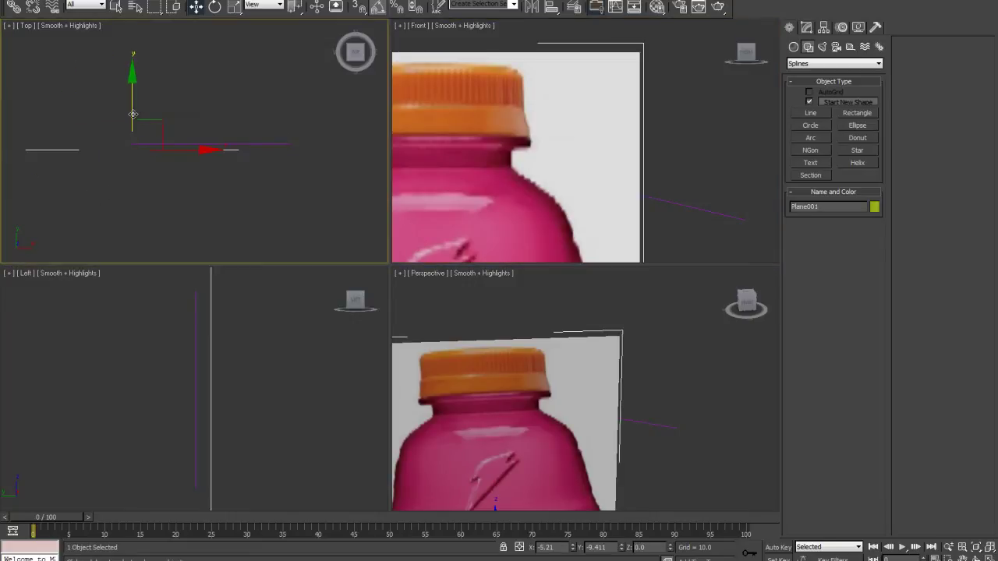
pyautogui.moveTo(132, 108); pyautogui.dragTo(132, 33)
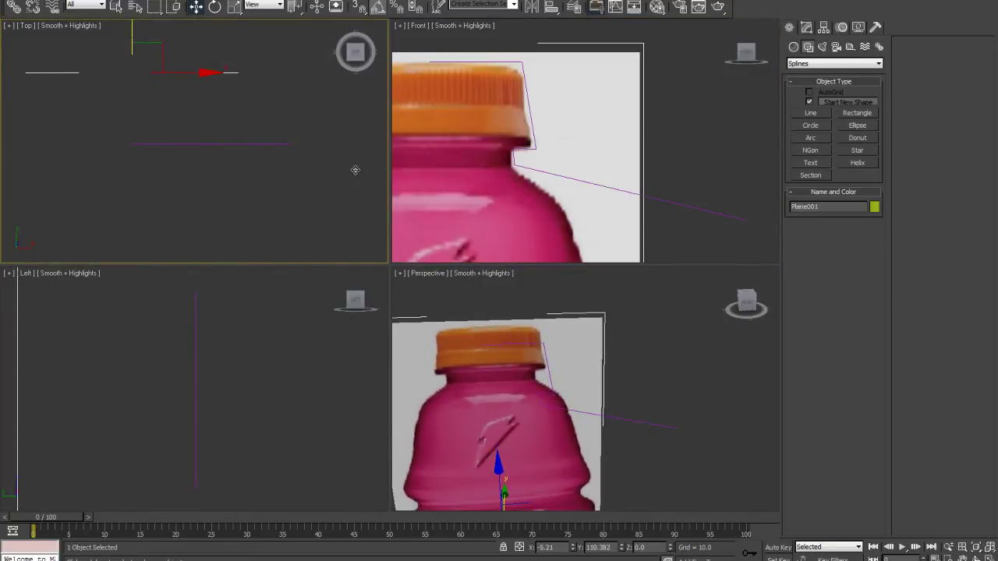
# Delete the stray profile line and maximize the Front viewport.
pyautogui.click(653, 86)
pyautogui.click(700, 209)
pyautogui.press('Delete')
pyautogui.hotkey('alt', 'w')
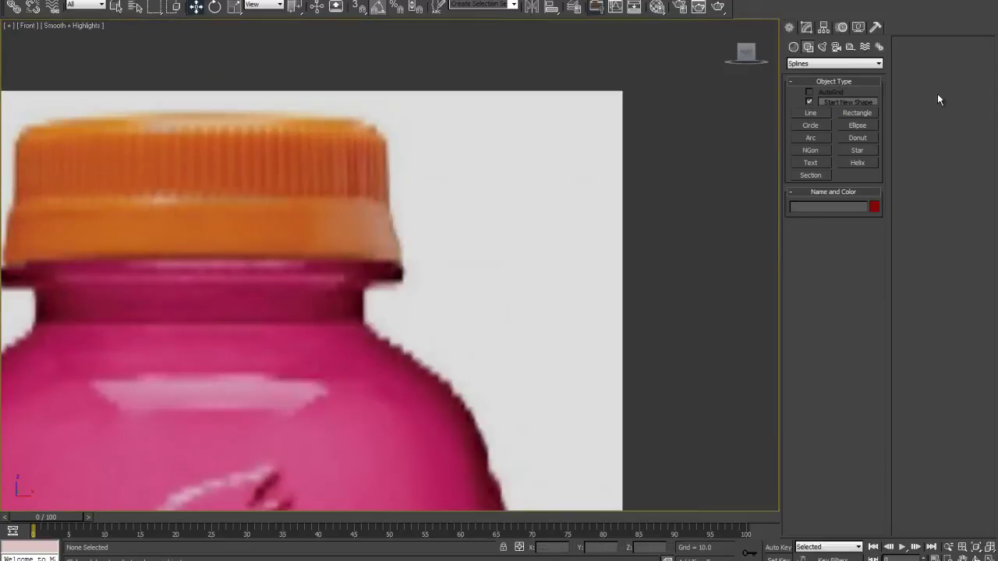
# Start a new spline line at the cap's top centre and trace corner points along the cap, neck and upper shoulder.
pyautogui.click(822, 114)
pyautogui.scroll(-1, 398, 253)
pyautogui.moveTo(409, 243); pyautogui.dragTo(534, 184, button='middle')
pyautogui.scroll(-2, 530, 188)
pyautogui.moveTo(474, 274); pyautogui.dragTo(457, 163, button='middle')
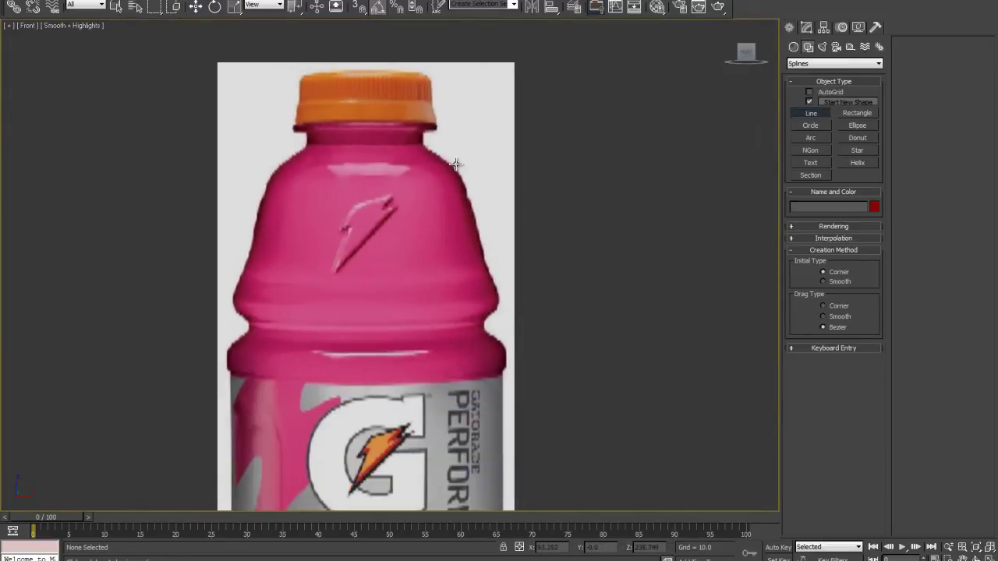
pyautogui.scroll(-1, 452, 160)
pyautogui.click(369, 127)
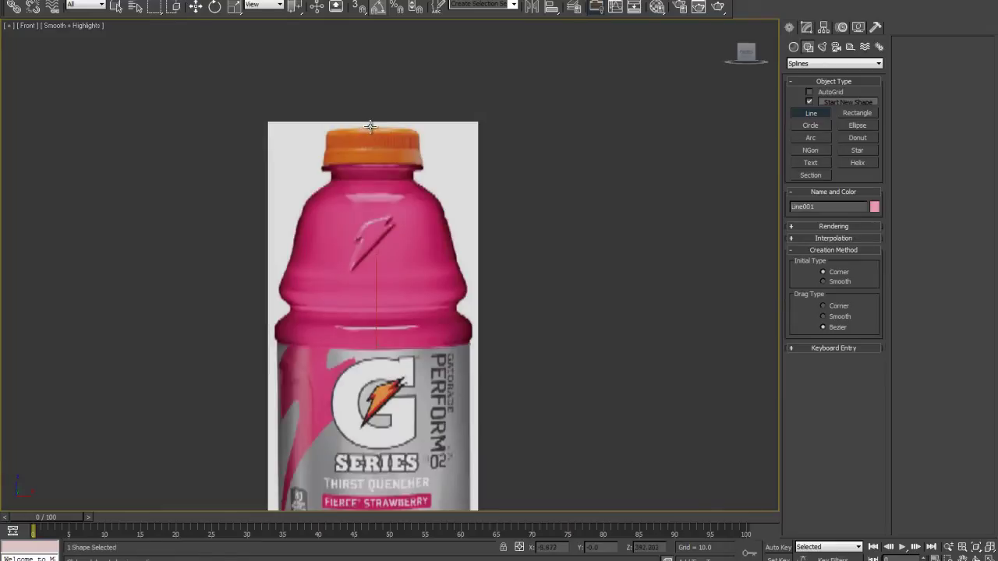
pyautogui.click(419, 131)
pyautogui.click(420, 168)
pyautogui.click(413, 179)
pyautogui.click(440, 200)
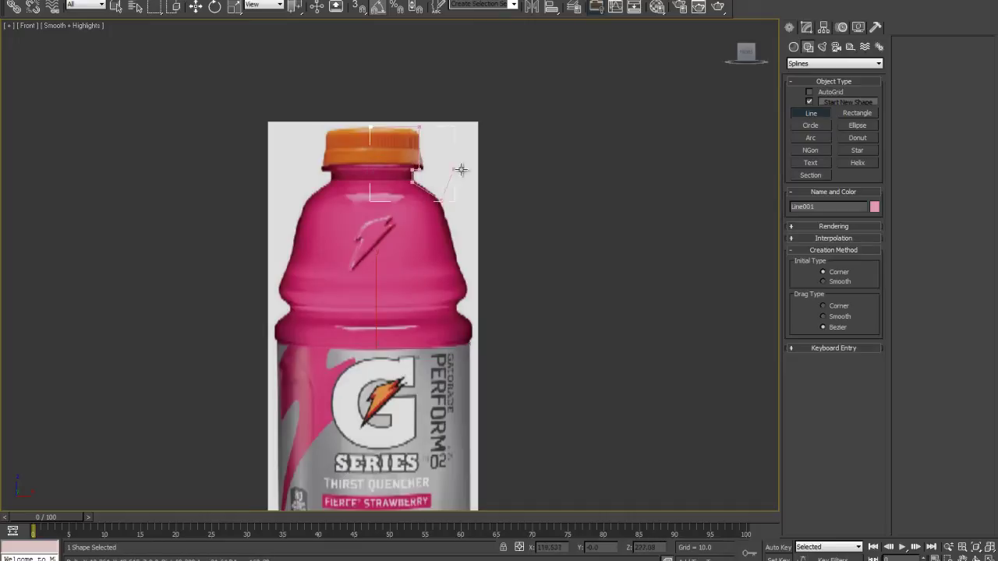
# Continue the line down the waist groove and label side to the bottle's base, ending it at the base centre.
pyautogui.click(465, 293)
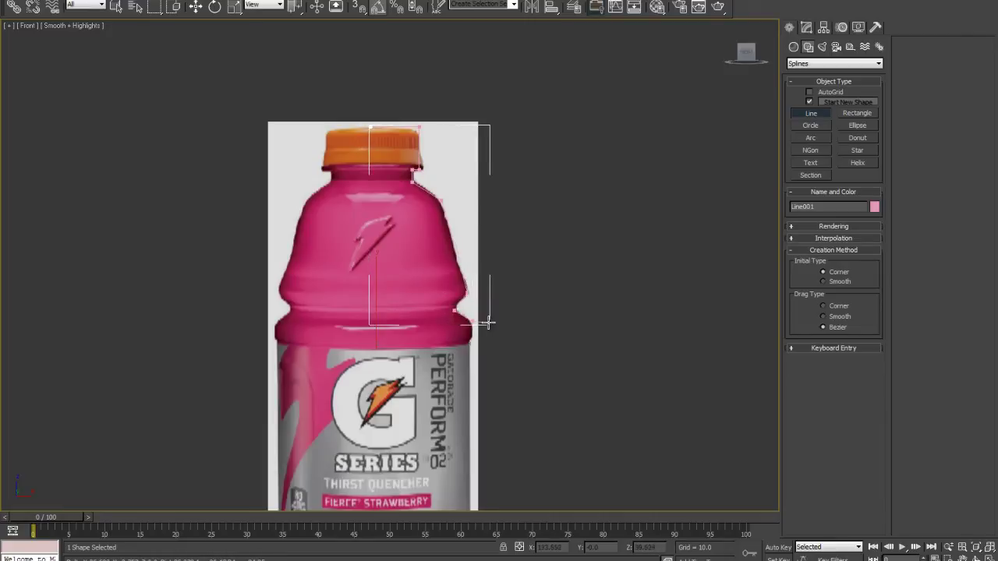
pyautogui.scroll(-2, 483, 321)
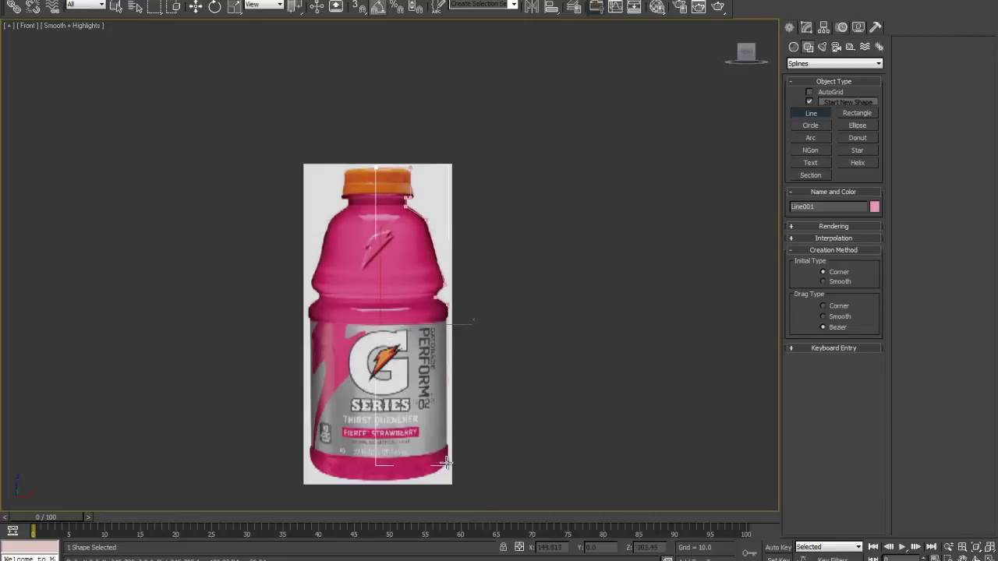
pyautogui.click(448, 471)
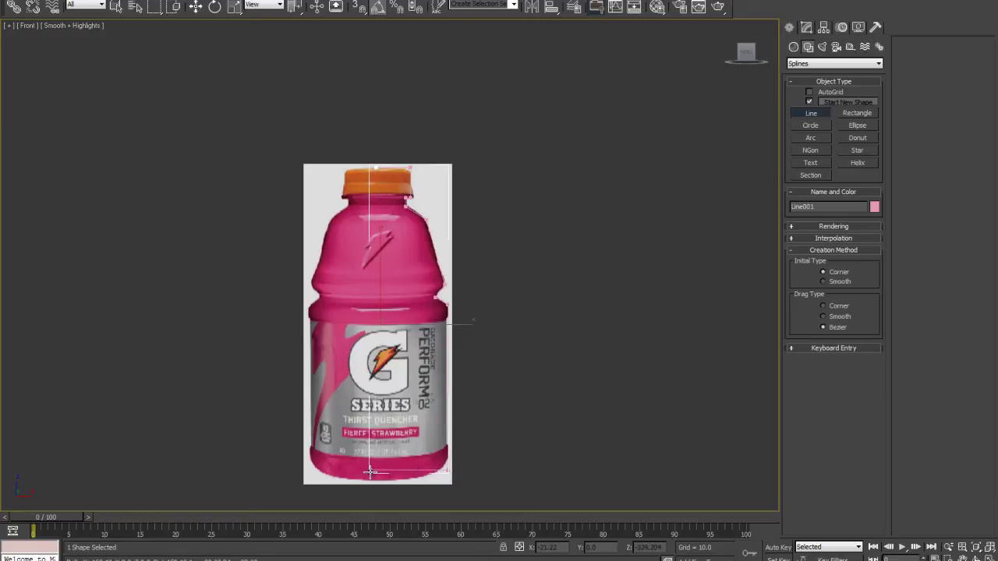
pyautogui.click(375, 470)
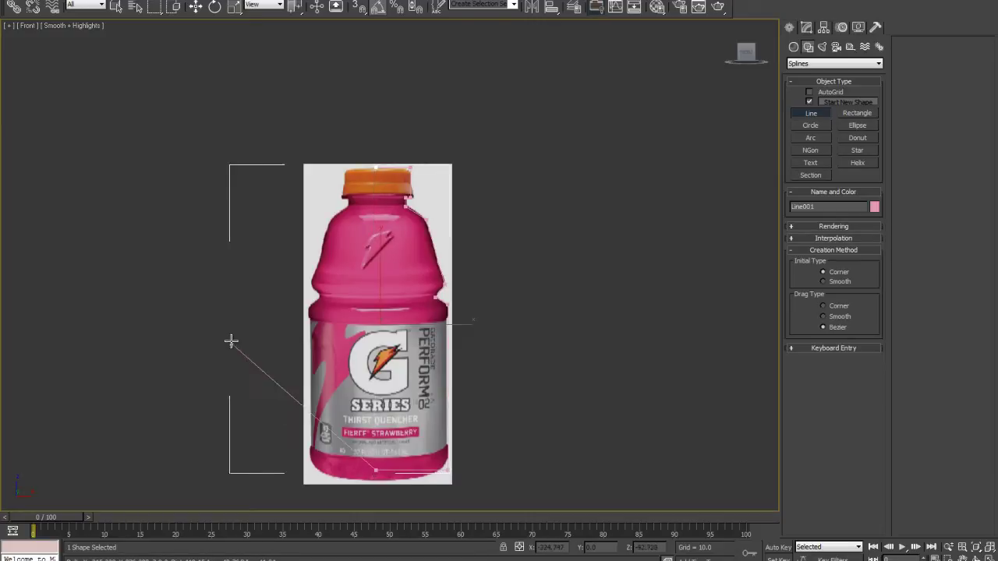
pyautogui.rightClick(181, 259)
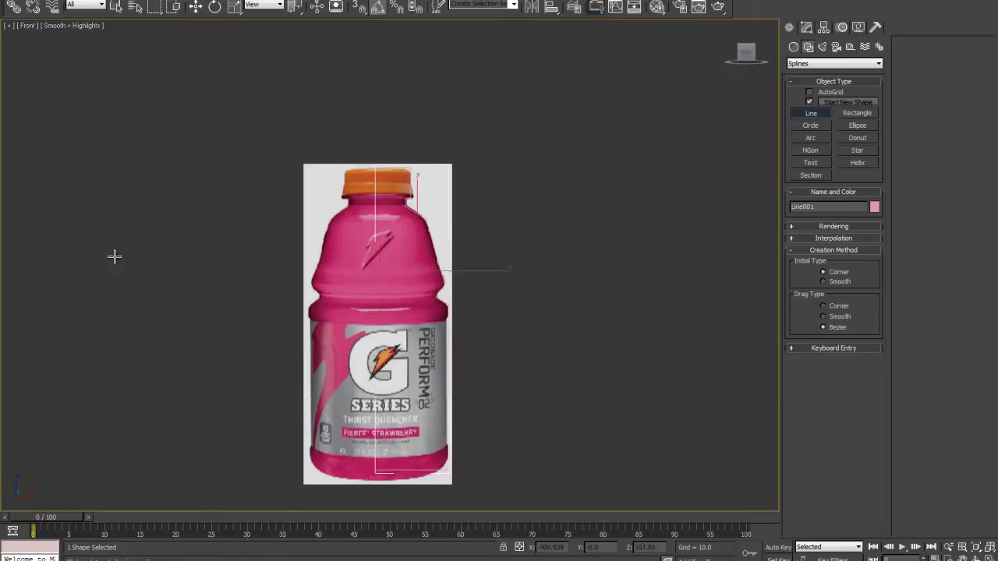
# Show the Front viewport in wireframe and clone the profile line as a single instance along X beside the bottle plane.
pyautogui.moveTo(309, 299); pyautogui.dragTo(340, 293, button='middle')
pyautogui.scroll(1, 341, 292)
pyautogui.scroll(-4, 492, 195)
pyautogui.scroll(3, 436, 251)
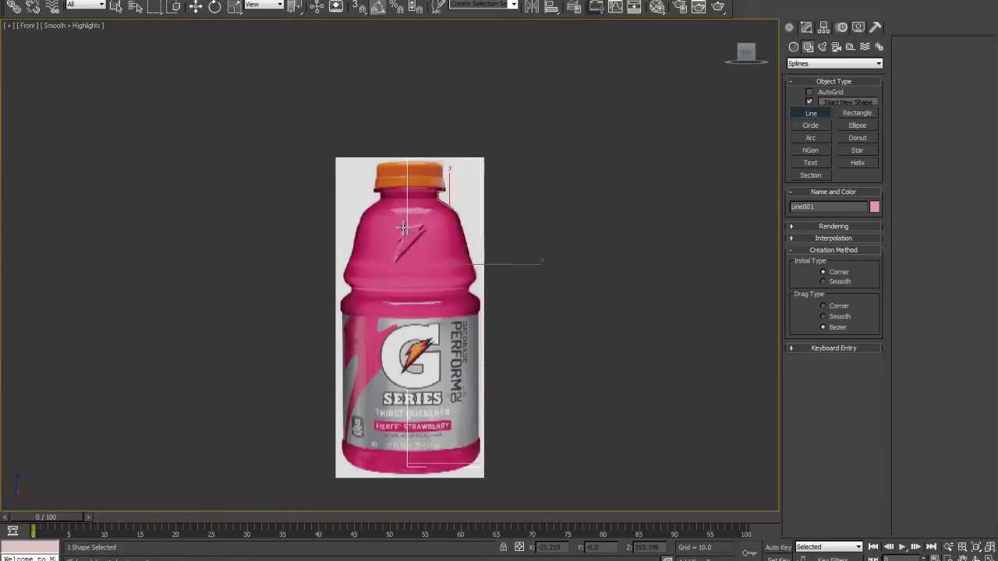
pyautogui.click(195, 7)
pyautogui.moveTo(353, 205); pyautogui.dragTo(326, 216, button='middle')
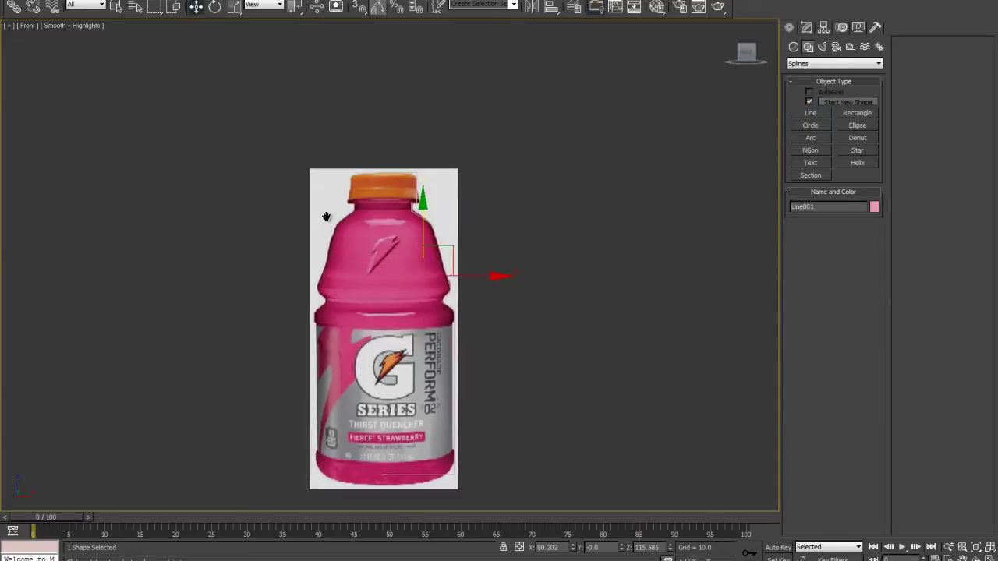
pyautogui.press('F3')
pyautogui.scroll(3, 411, 281)
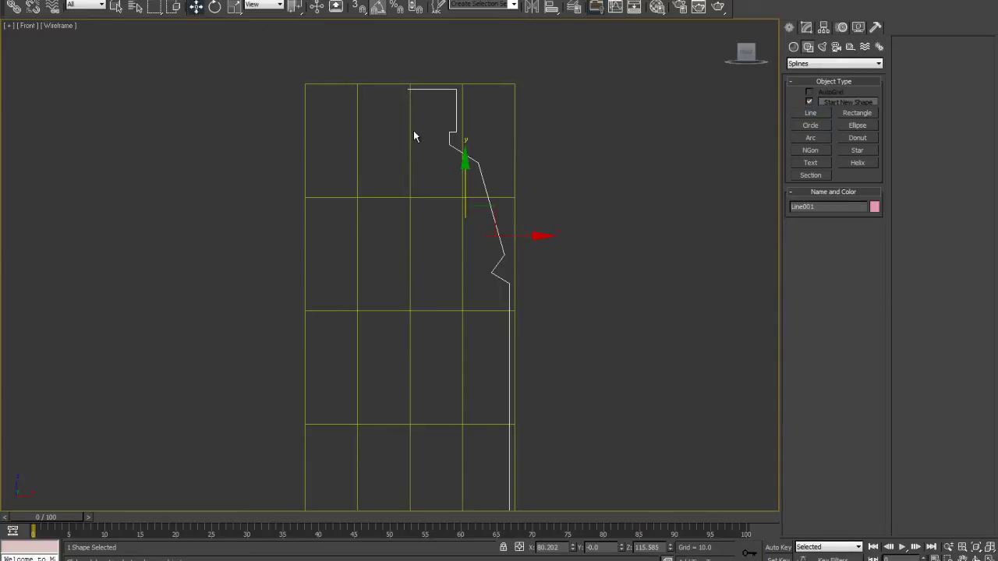
pyautogui.moveTo(484, 294); pyautogui.dragTo(357, 295, button='middle')
pyautogui.keyDown('shift'); pyautogui.moveTo(400, 232); pyautogui.dragTo(639, 226); pyautogui.keyUp('shift')
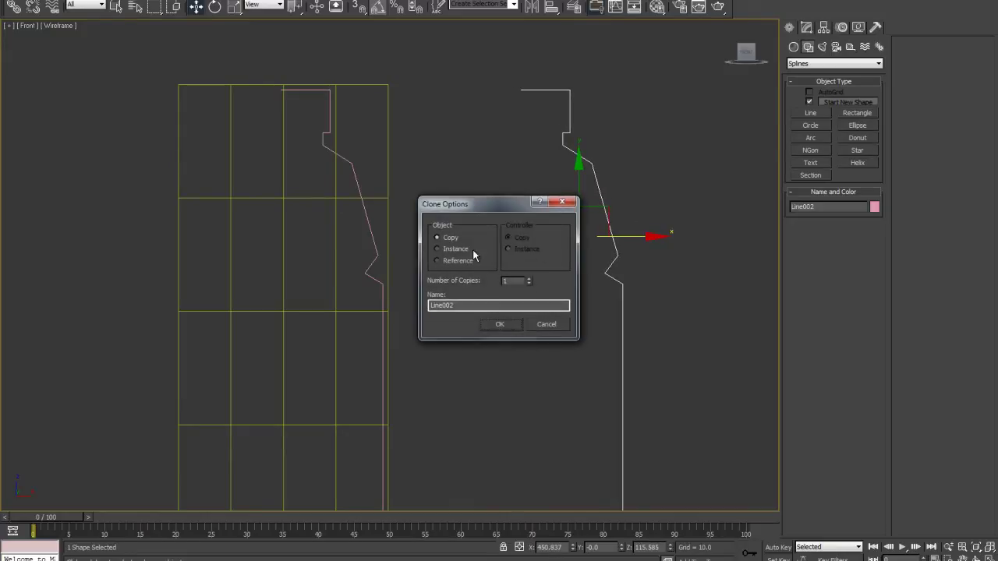
pyautogui.click(492, 322)
# Switch from the Front view to a maximized Perspective viewport showing both profile lines.
pyautogui.moveTo(758, 314); pyautogui.dragTo(575, 318, button='middle')
pyautogui.hotkey('alt', 'w')
pyautogui.moveTo(581, 358); pyautogui.dragTo(416, 346, button='middle')
pyautogui.scroll(-5, 425, 346)
pyautogui.hotkey('alt', 'w')
pyautogui.moveTo(365, 284); pyautogui.dragTo(524, 334, button='middle')
pyautogui.click(747, 2)
pyautogui.click(764, 135)
pyautogui.moveTo(238, 74); pyautogui.dragTo(570, 174)
pyautogui.hotkey('ctrl', 'z')
pyautogui.moveTo(474, 210); pyautogui.dragTo(464, 195, button='middle')
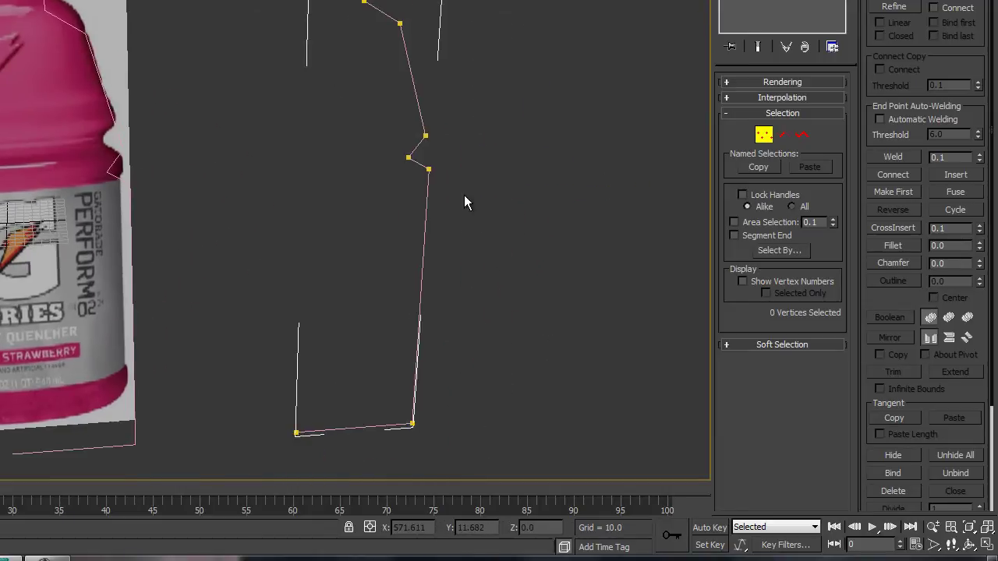
pyautogui.click(726, 1)
pyautogui.keyDown('alt'); pyautogui.moveTo(530, 65); pyautogui.dragTo(525, 85, button='middle'); pyautogui.keyUp('alt')
pyautogui.click(813, 4)
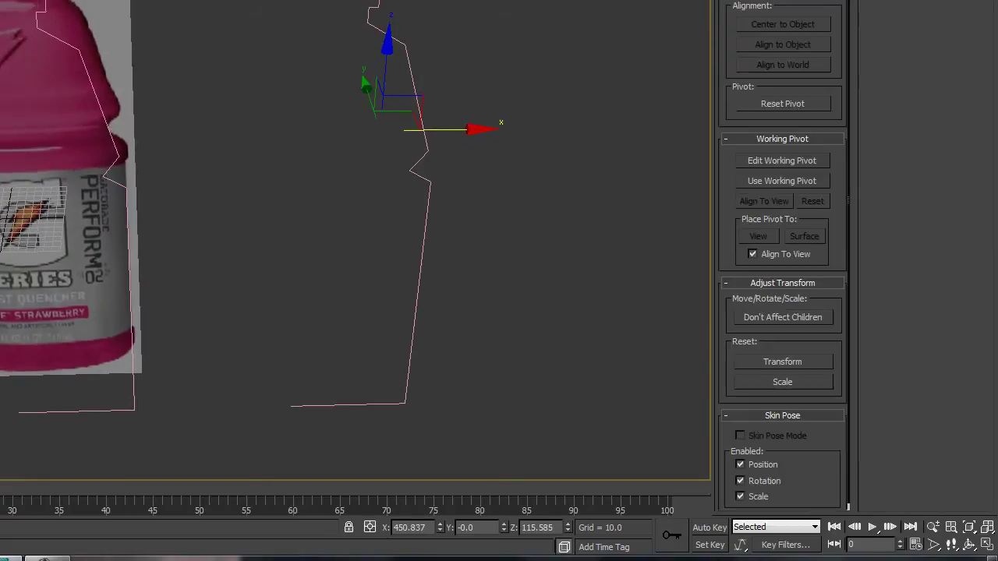
pyautogui.click(796, 4)
# Apply a Lathe modifier to the cloned profile line and compare its result with the underlying Line level.
pyautogui.click(806, 37)
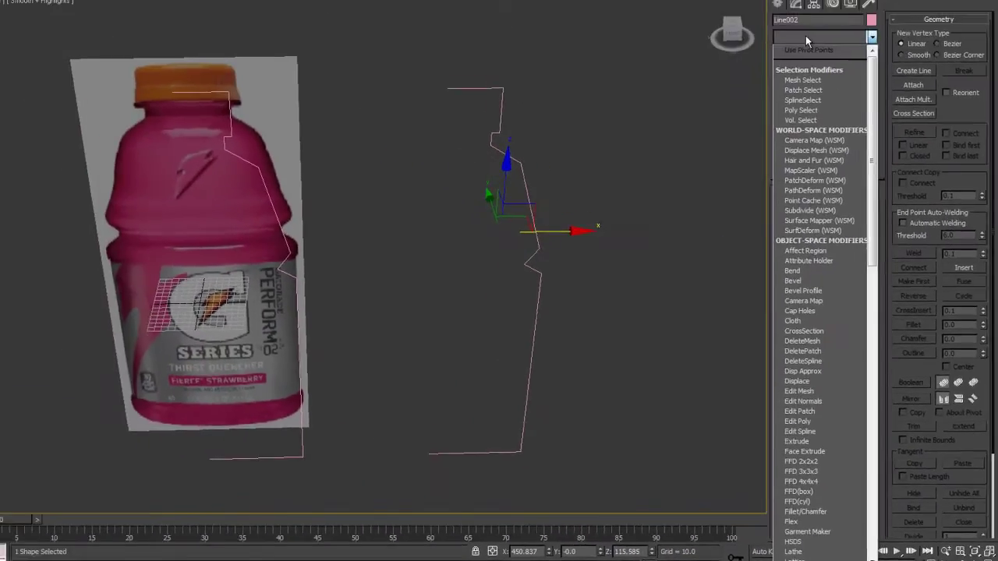
pyautogui.press('l')
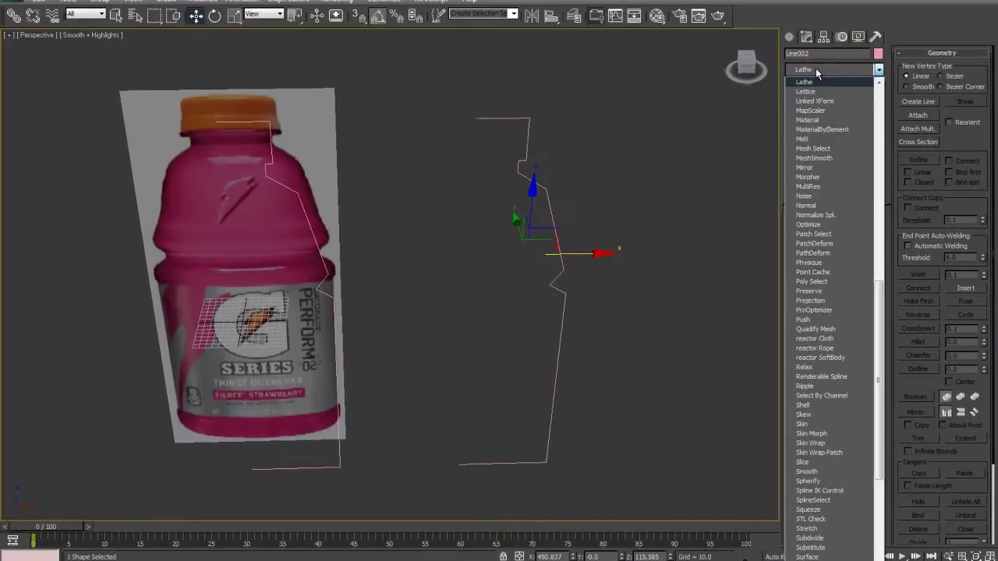
pyautogui.press('Return')
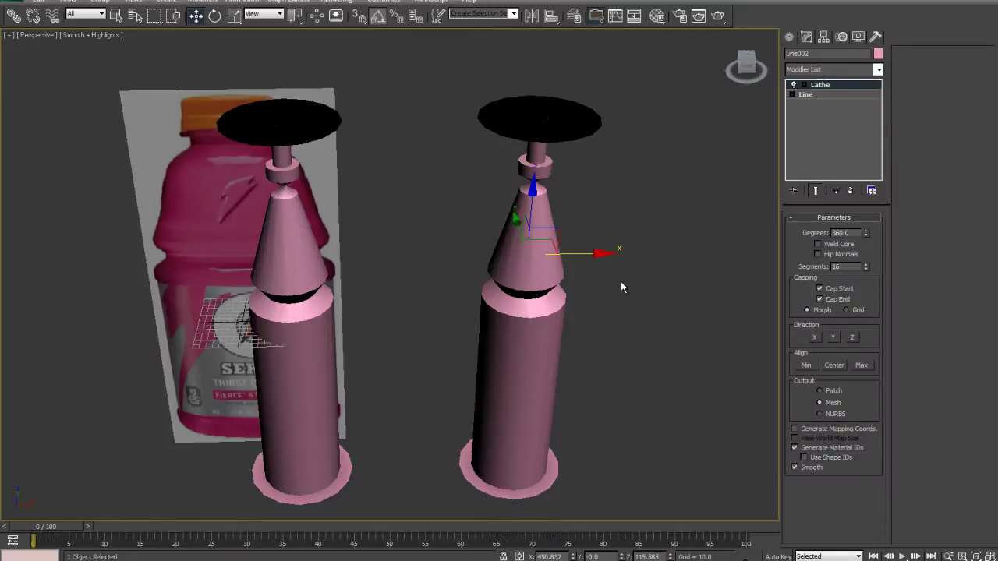
pyautogui.keyDown('alt'); pyautogui.moveTo(605, 293); pyautogui.dragTo(593, 332, button='middle'); pyautogui.keyUp('alt')
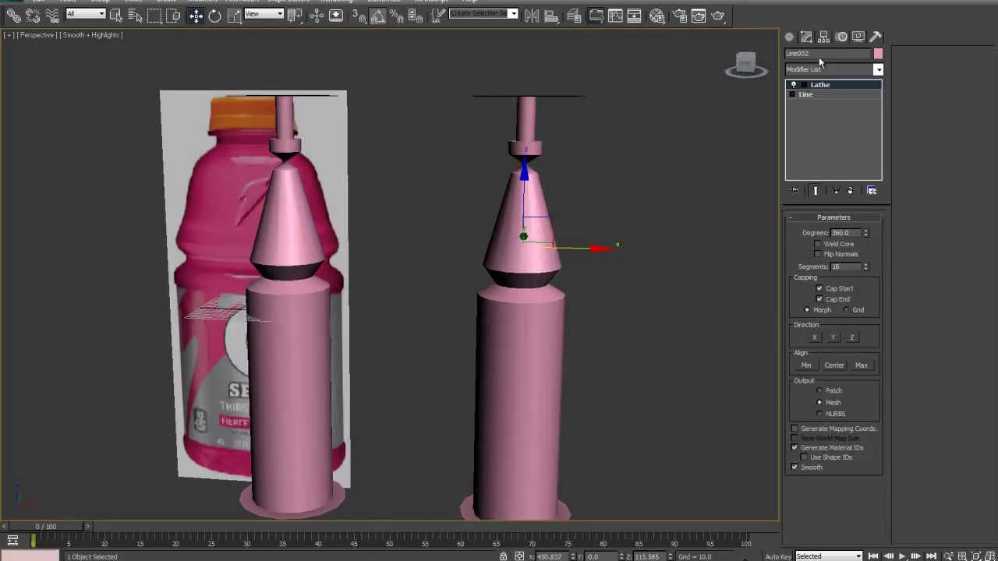
pyautogui.click(807, 94)
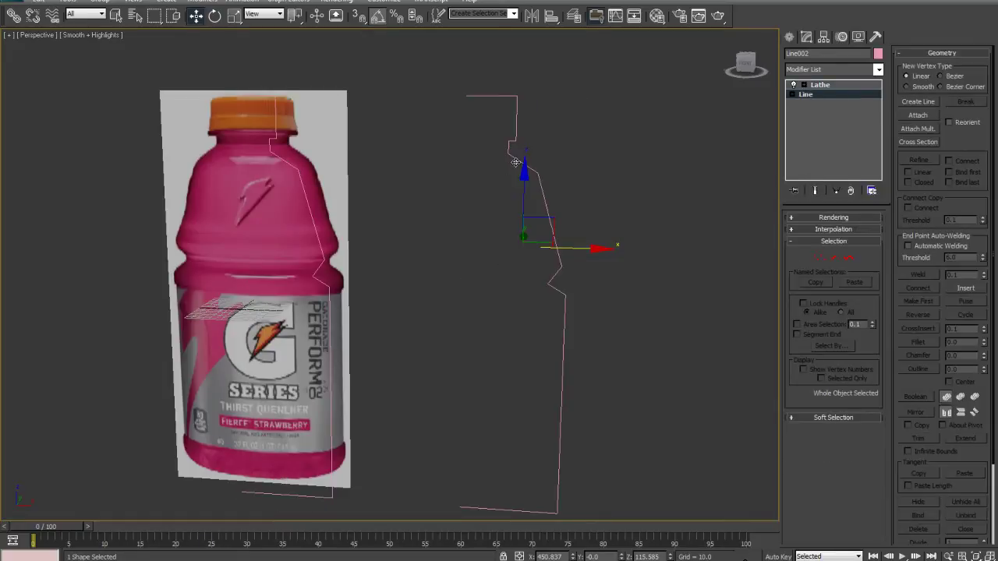
pyautogui.moveTo(516, 250); pyautogui.dragTo(522, 242, button='middle')
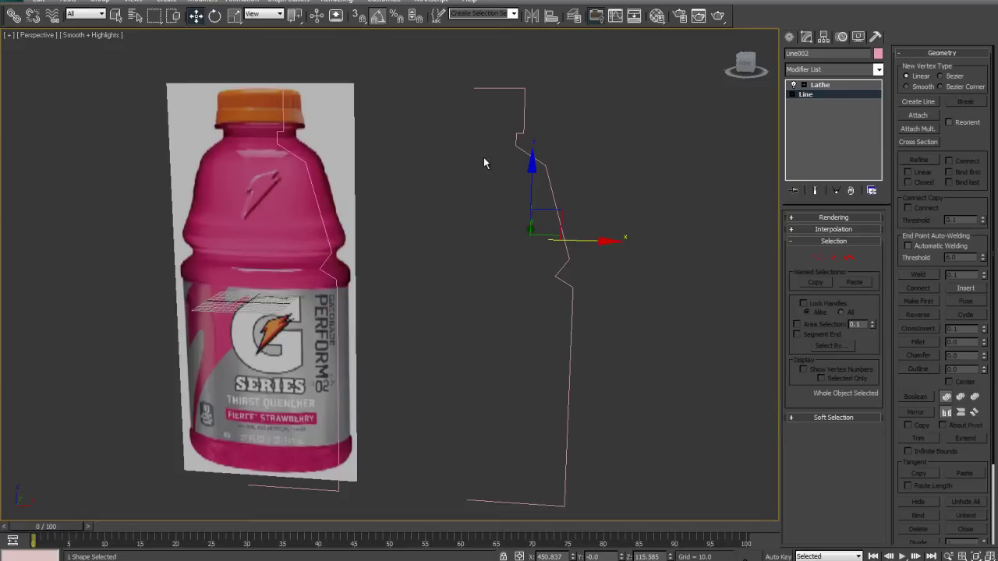
pyautogui.moveTo(502, 150); pyautogui.dragTo(524, 144, button='middle')
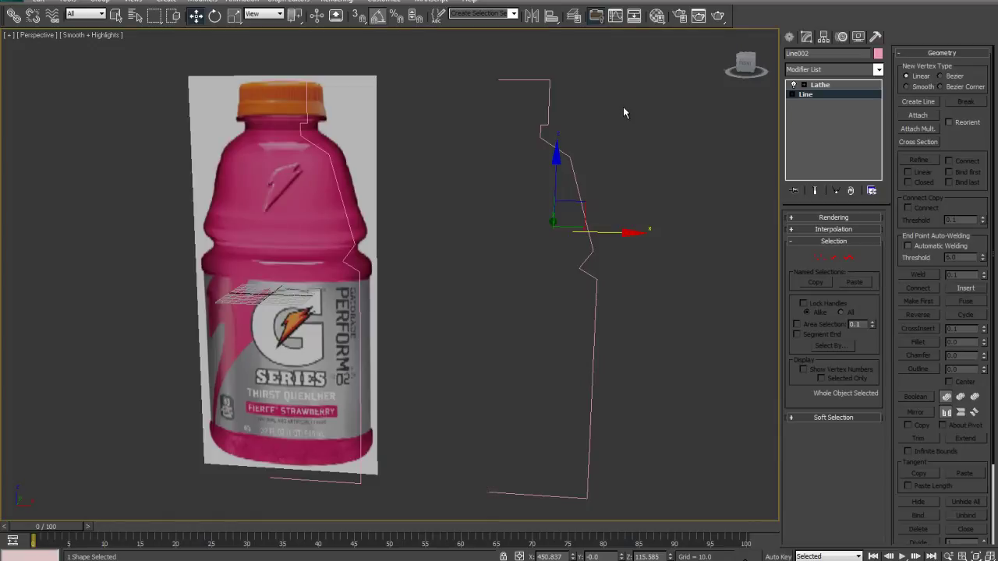
pyautogui.click(821, 86)
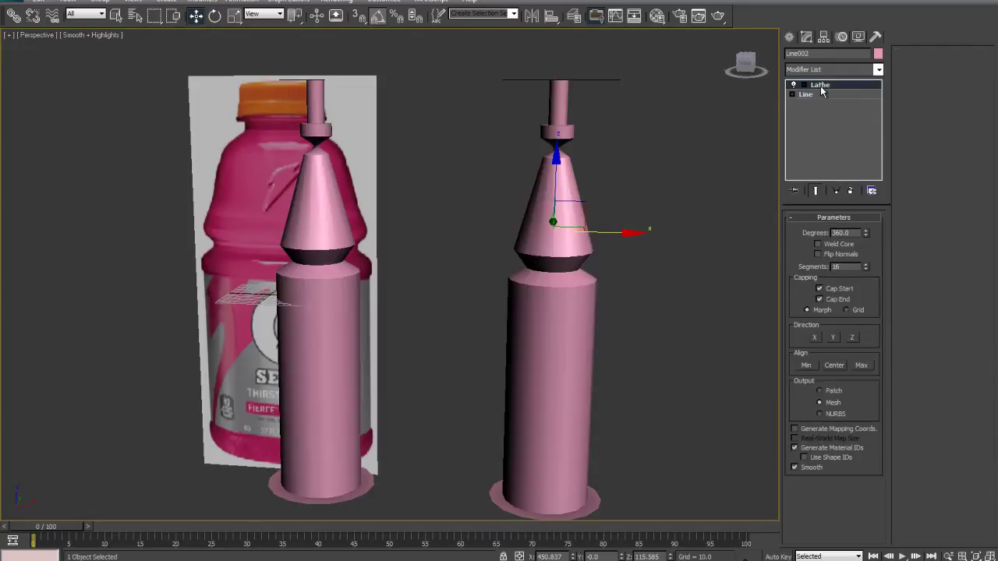
# Try to shift the Lathe axis along X toward the profile's open ends, and undo the move.
pyautogui.click(803, 85)
pyautogui.click(828, 95)
pyautogui.moveTo(625, 232)
pyautogui.mouseDown()
pyautogui.moveTo(544, 233)
pyautogui.moveTo(569, 231)
pyautogui.mouseUp()
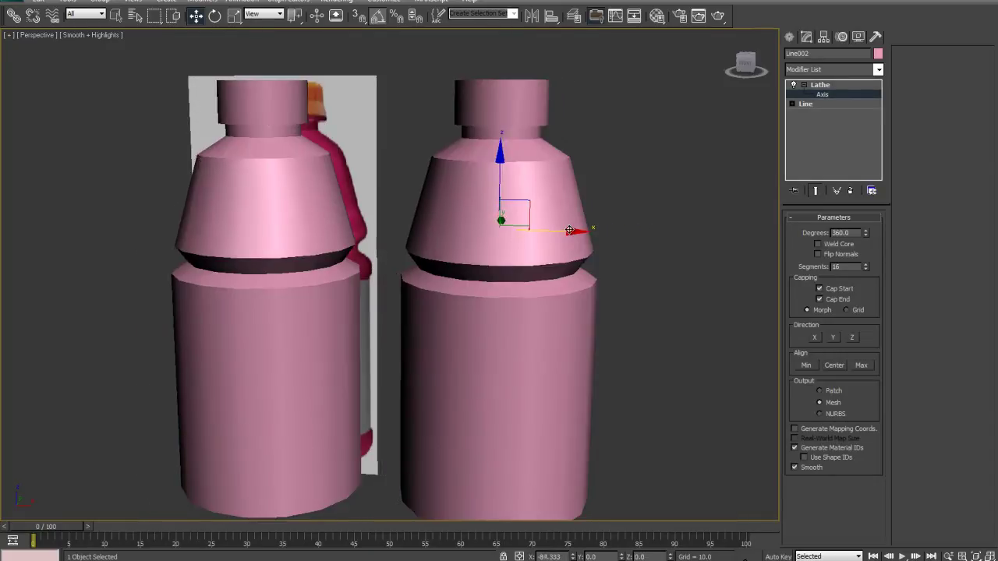
pyautogui.moveTo(614, 215)
pyautogui.keyDown('alt'); pyautogui.mouseDown(button='middle')
pyautogui.moveTo(613, 265)
pyautogui.moveTo(616, 218)
pyautogui.mouseUp(button='middle'); pyautogui.keyUp('alt')
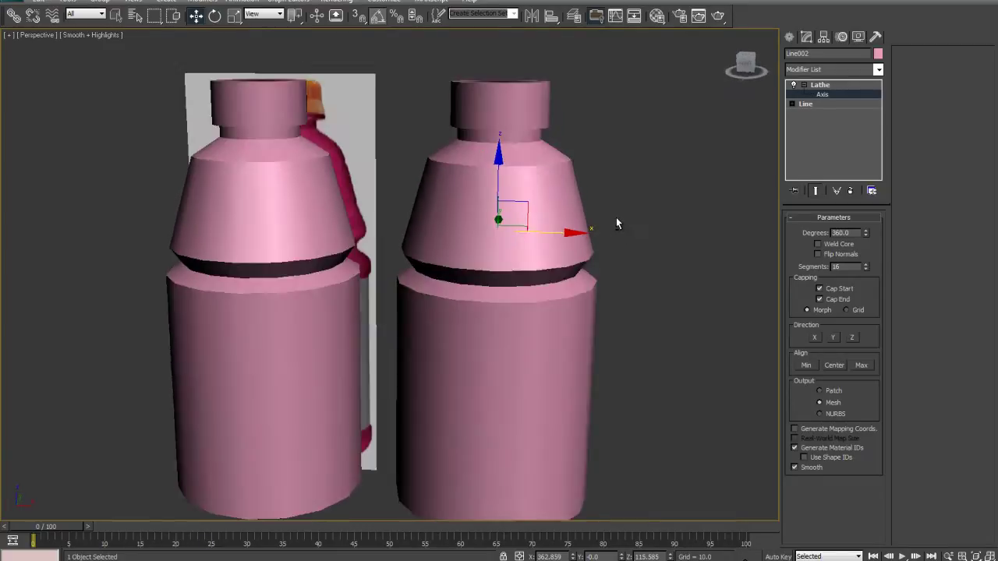
pyautogui.hotkey('ctrl', 'z')
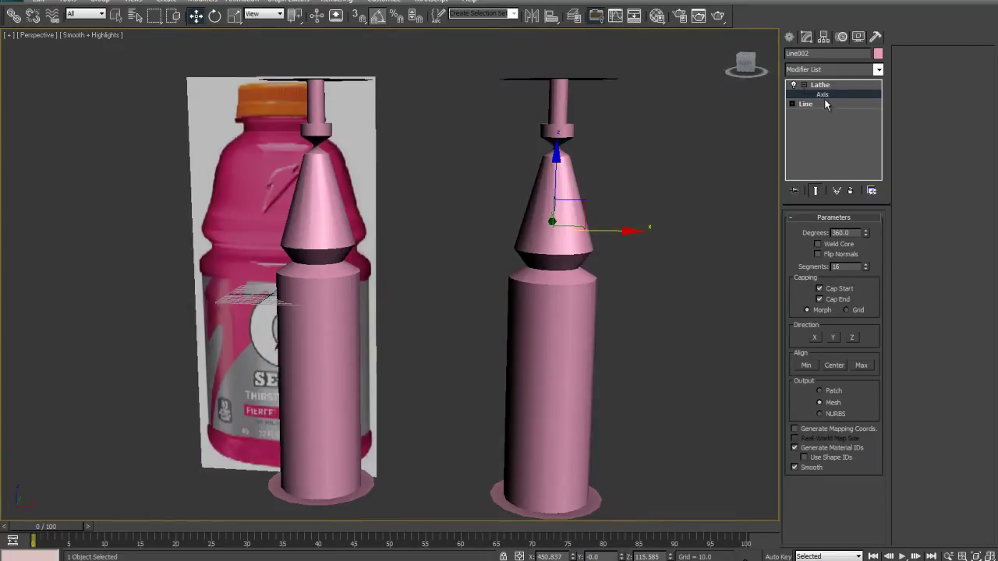
# Remove the Lathe modifier from the cloned line.
pyautogui.click(825, 104)
pyautogui.click(819, 84)
pyautogui.click(849, 191)
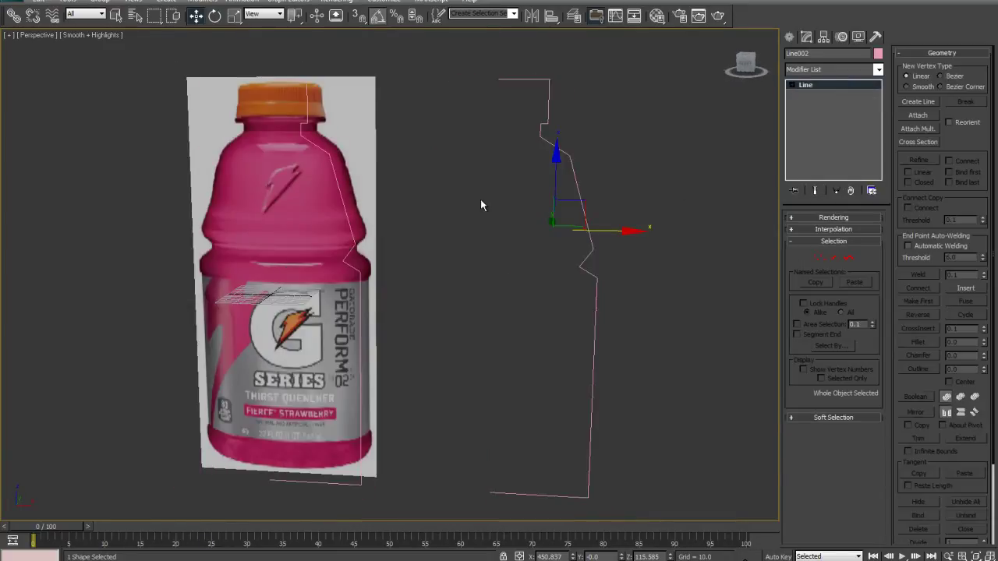
# Move only the cloned line's pivot along X to about 365, in line with the profile's open ends.
pyautogui.click(824, 38)
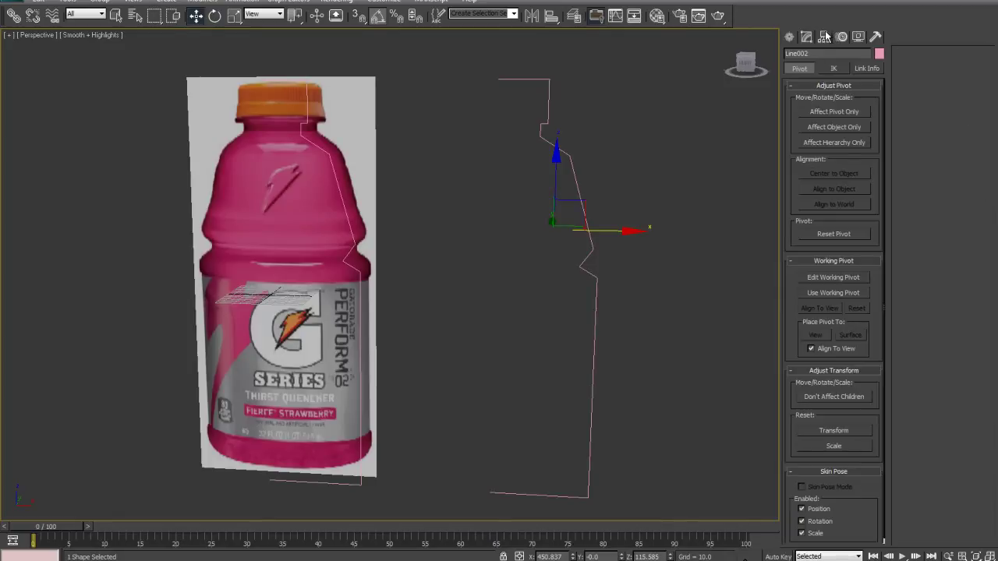
pyautogui.click(831, 113)
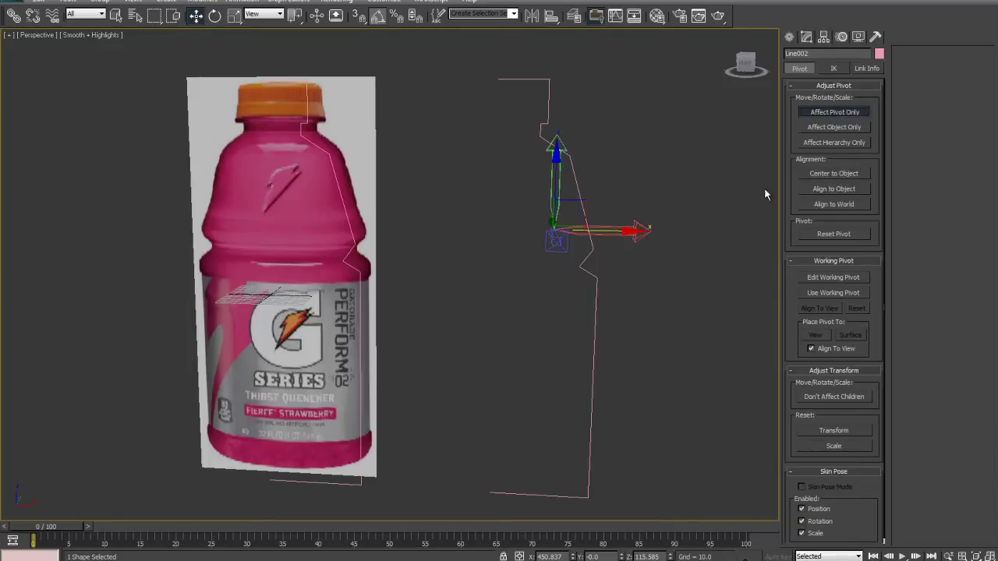
pyautogui.moveTo(602, 235); pyautogui.dragTo(547, 233)
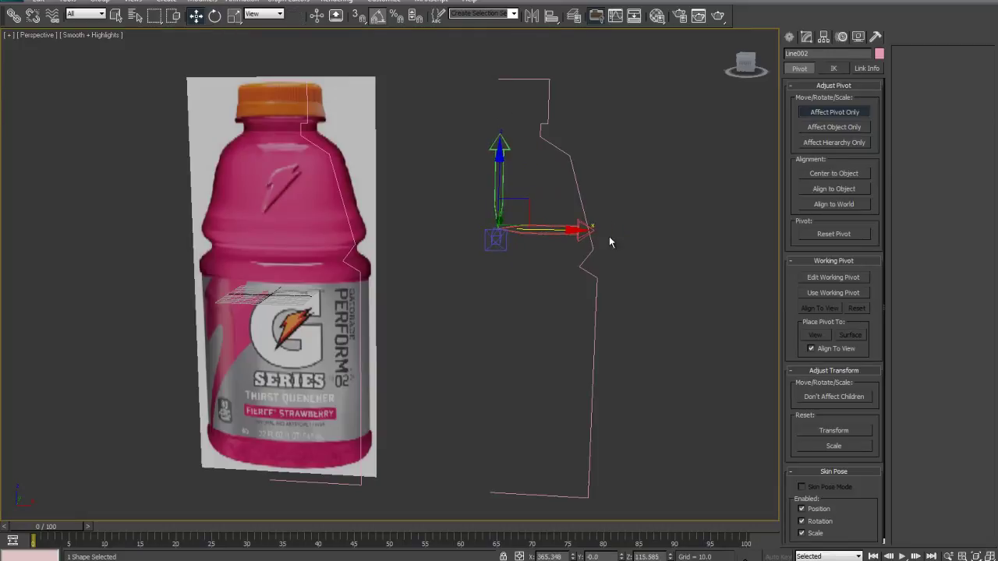
# Apply a Lathe modifier to the cloned line with its shifted pivot and inspect the top of the lathed bottle.
pyautogui.click(807, 38)
pyautogui.click(815, 69)
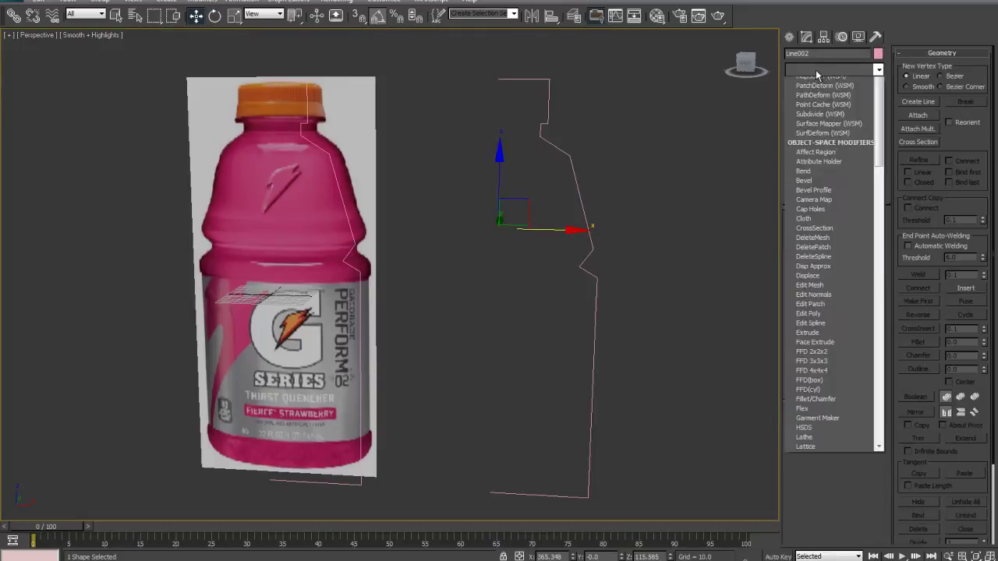
pyautogui.press('l')
pyautogui.press('Return')
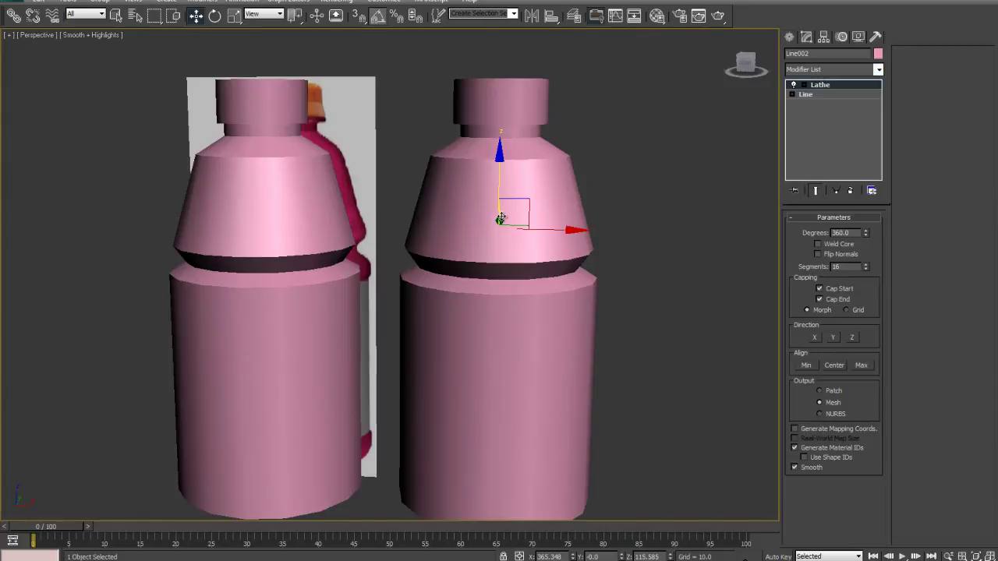
pyautogui.scroll(-5, 498, 211)
pyautogui.keyDown('alt'); pyautogui.moveTo(497, 209); pyautogui.dragTo(515, 273, button='middle'); pyautogui.keyUp('alt')
pyautogui.scroll(5, 516, 275)
pyautogui.moveTo(516, 194); pyautogui.dragTo(399, 332, button='middle')
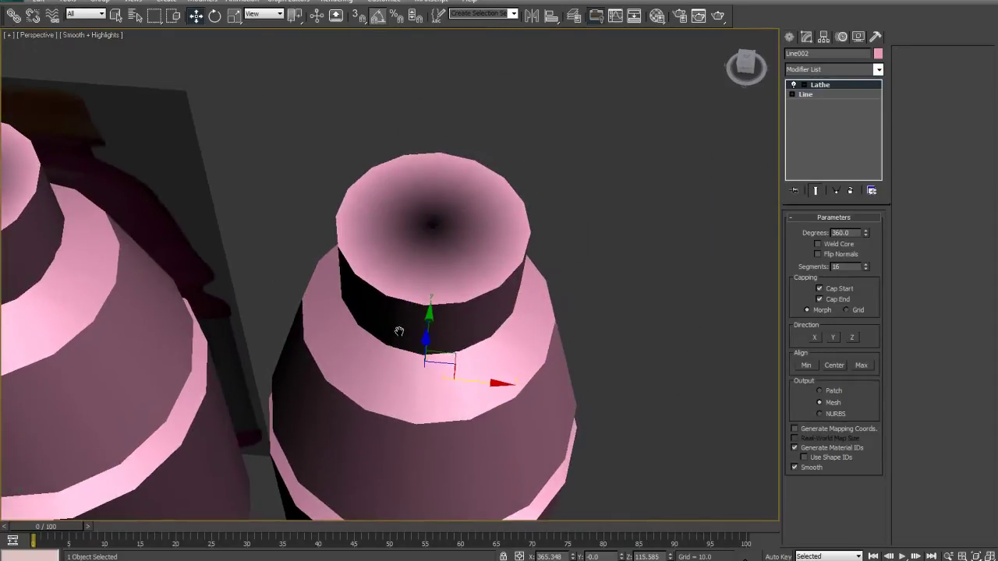
# Display edged faces, turn on Weld Core for the Lathe, and inspect the center of the bottle's top.
pyautogui.press('F4')
pyautogui.scroll(3, 281, 199)
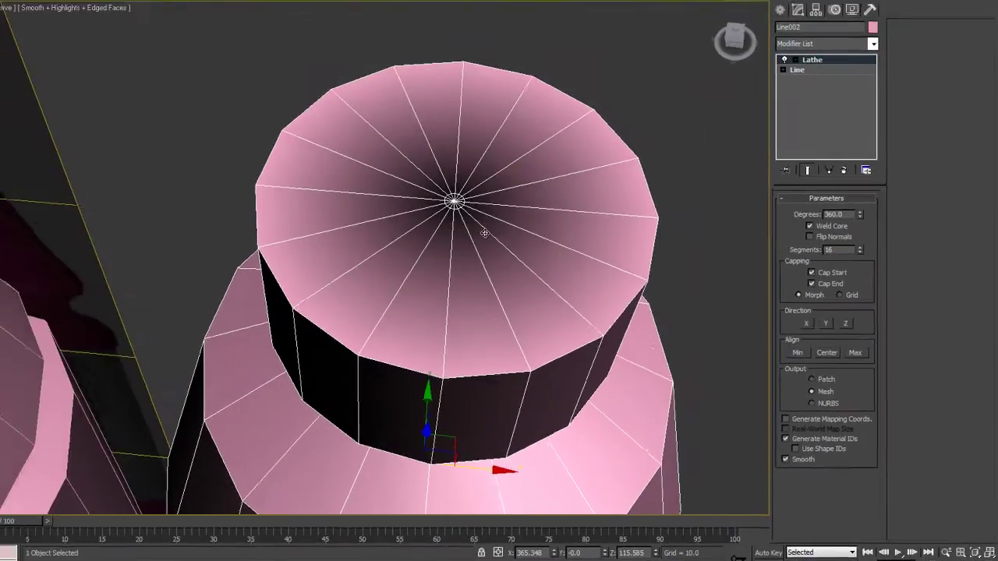
pyautogui.scroll(5, 351, 156)
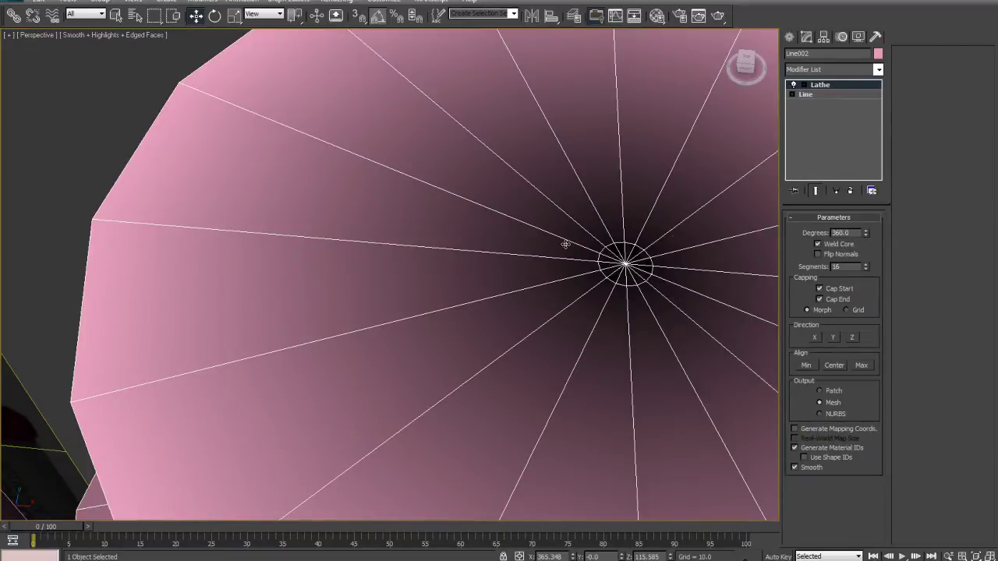
# Try to close the cap's center by moving the profile's top end vertex along X to about 365.5 with the end result shown.
pyautogui.click(808, 94)
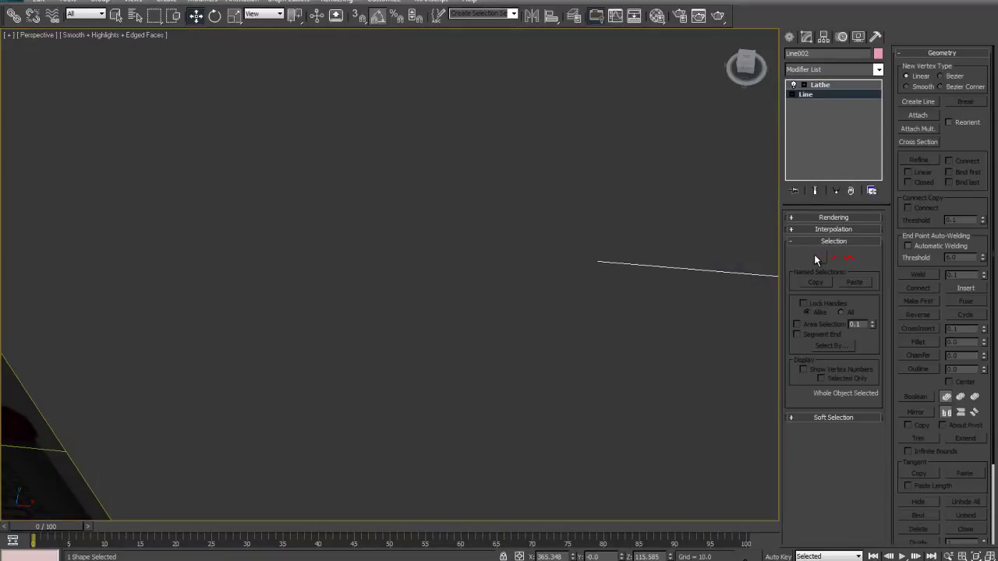
pyautogui.click(817, 258)
pyautogui.moveTo(515, 214); pyautogui.dragTo(703, 339)
pyautogui.click(816, 191)
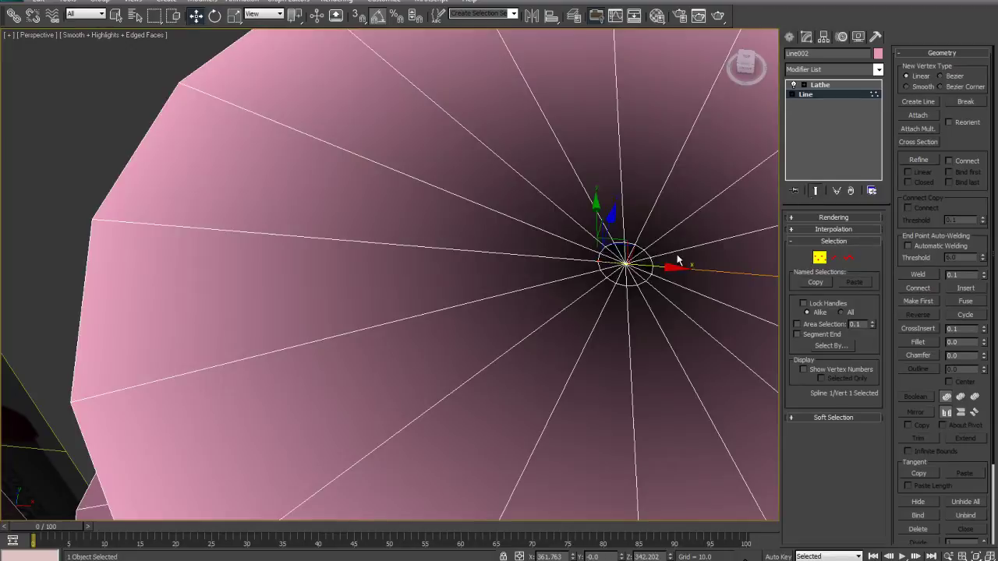
pyautogui.moveTo(660, 269); pyautogui.dragTo(691, 266)
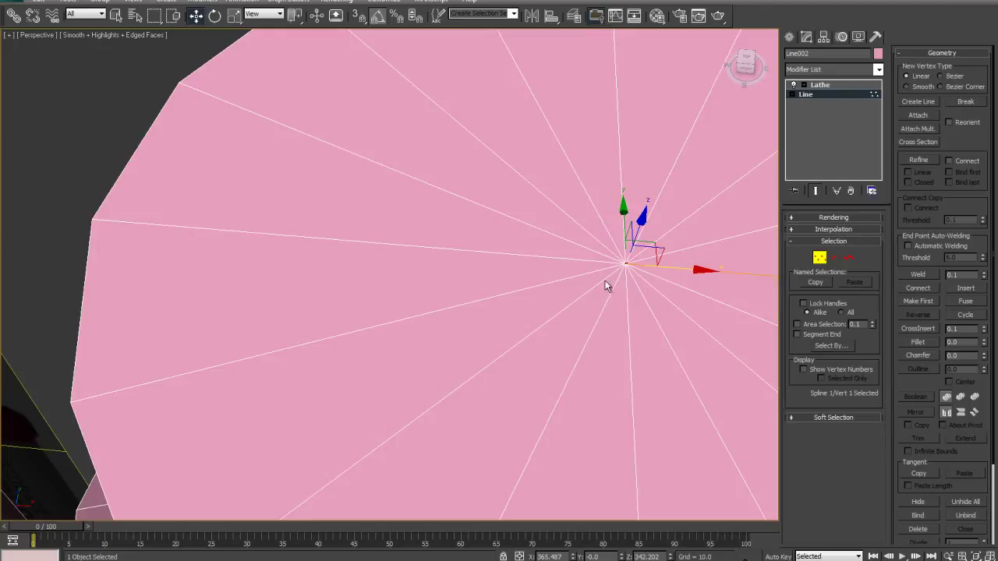
pyautogui.click(819, 258)
pyautogui.scroll(-5, 478, 221)
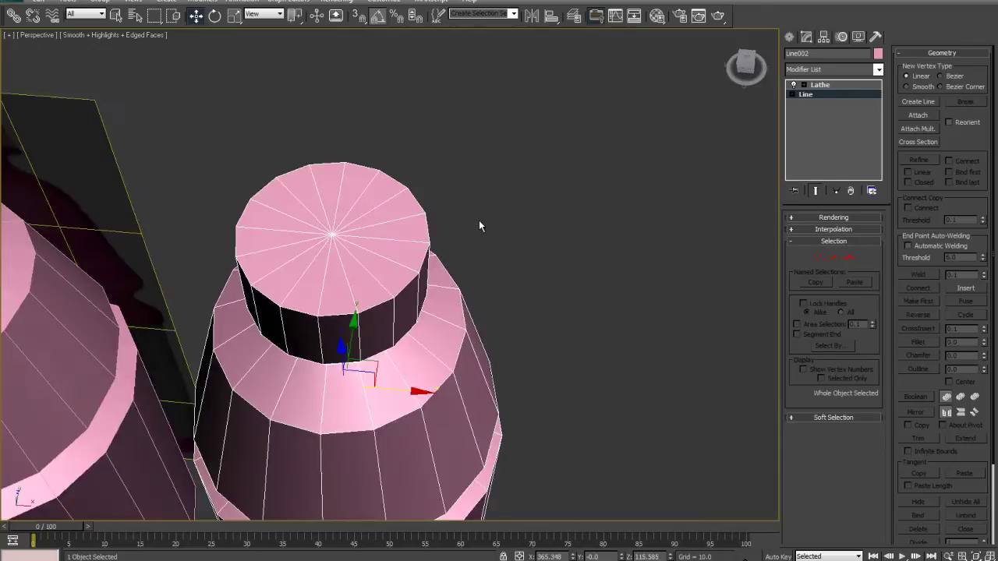
# Add an Edit Poly modifier above the Lathe on the cloned bottle.
pyautogui.scroll(3, 442, 264)
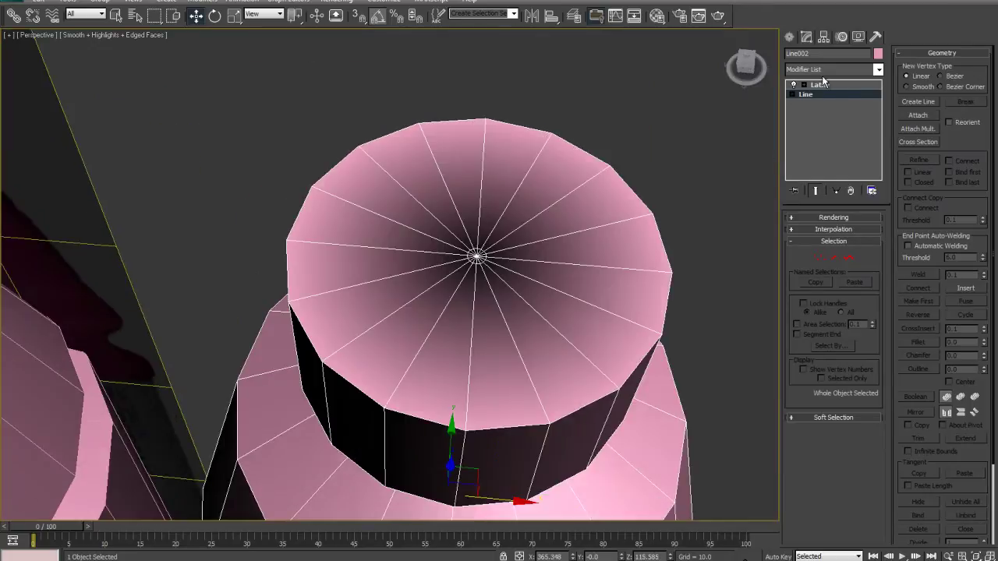
pyautogui.click(818, 84)
pyautogui.click(827, 67)
pyautogui.press('e')
pyautogui.click(819, 108)
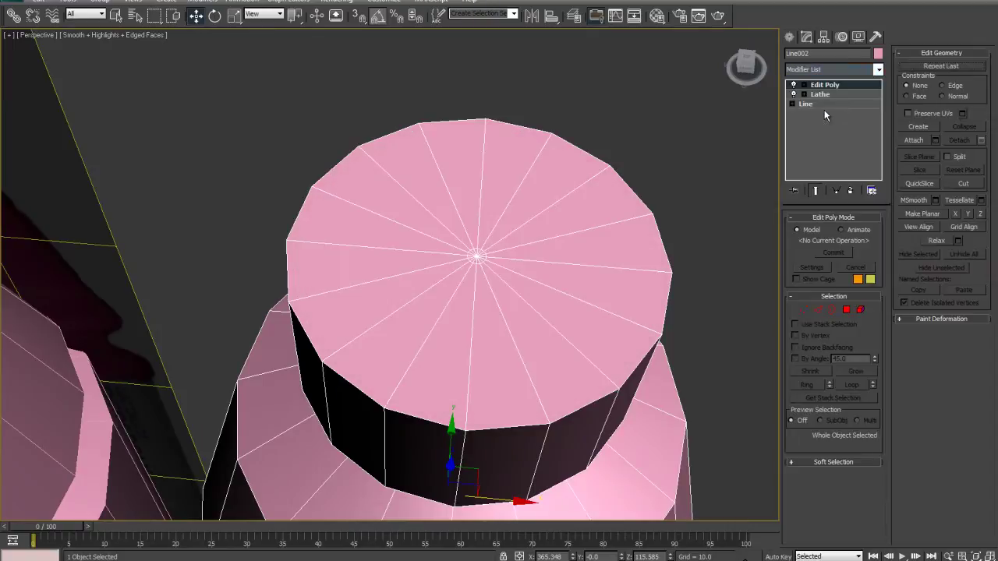
# Select the small ring of vertices around the bottle top's center and weld them into one with a threshold of about 156.
pyautogui.click(828, 308)
pyautogui.scroll(5, 491, 262)
pyautogui.press('F4')
pyautogui.moveTo(603, 335); pyautogui.dragTo(407, 212, button='middle')
pyautogui.press('F3')
pyautogui.moveTo(370, 184); pyautogui.dragTo(392, 229, button='middle')
pyautogui.moveTo(351, 269); pyautogui.dragTo(495, 344)
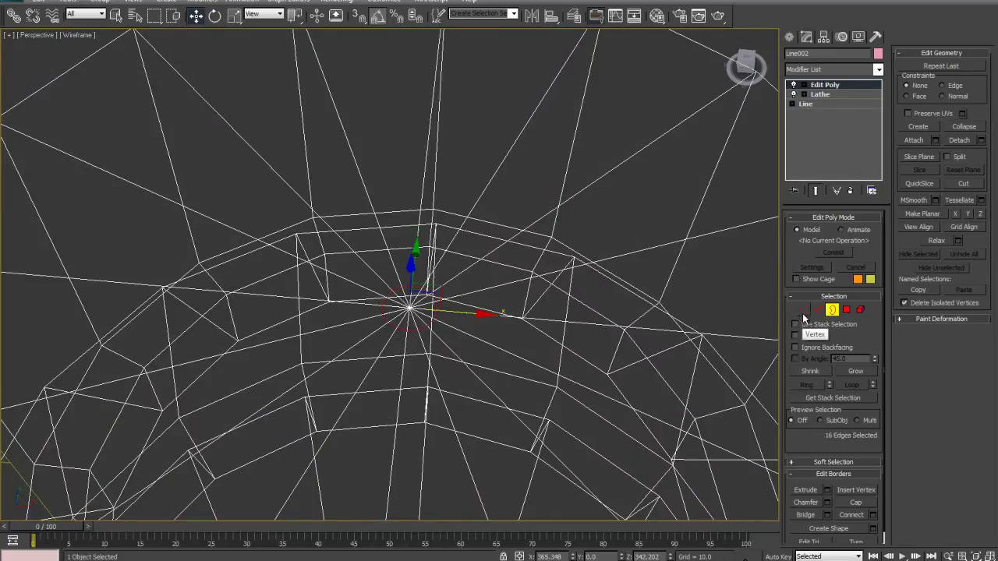
pyautogui.click(804, 314)
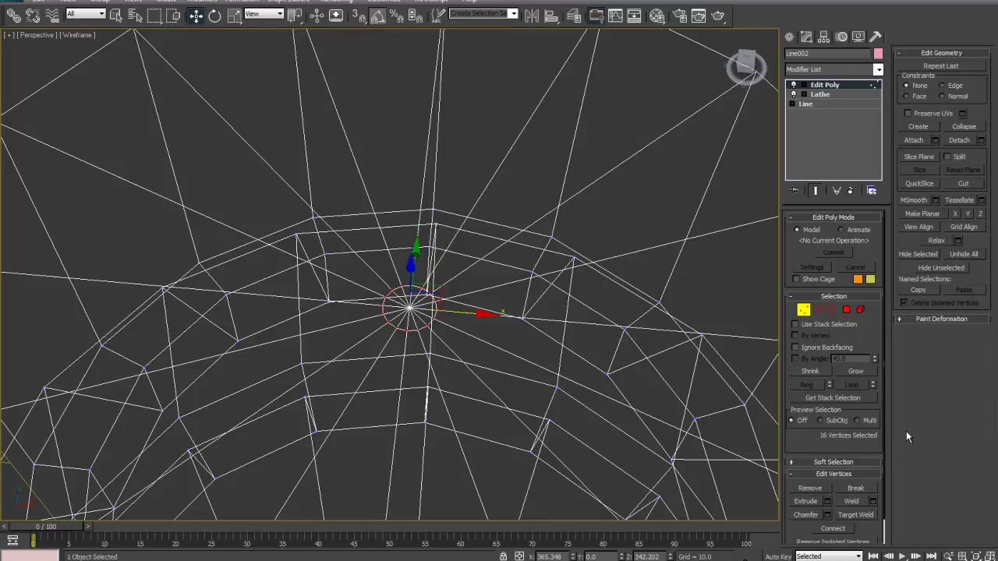
pyautogui.click(874, 501)
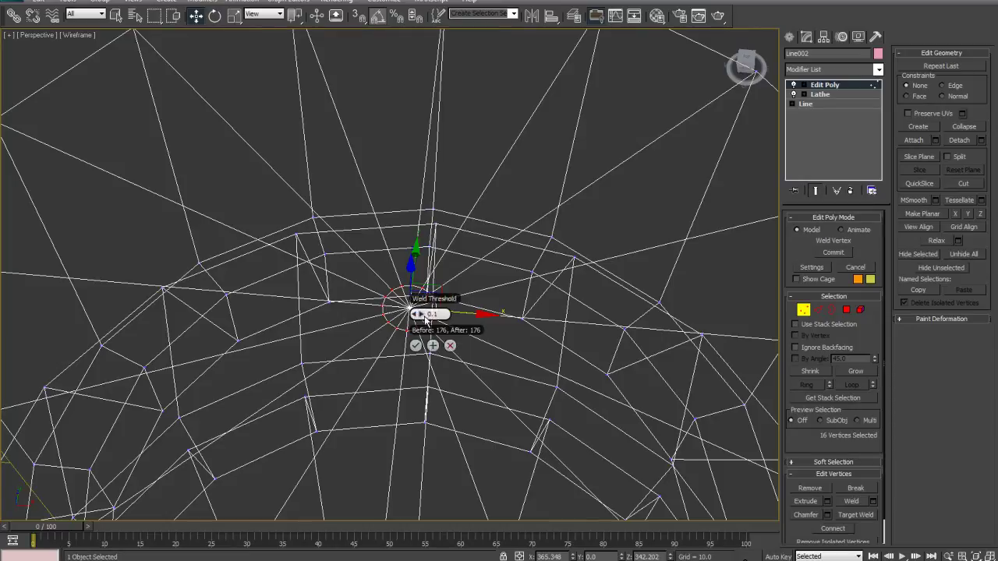
pyautogui.moveTo(421, 313); pyautogui.dragTo(459, 187)
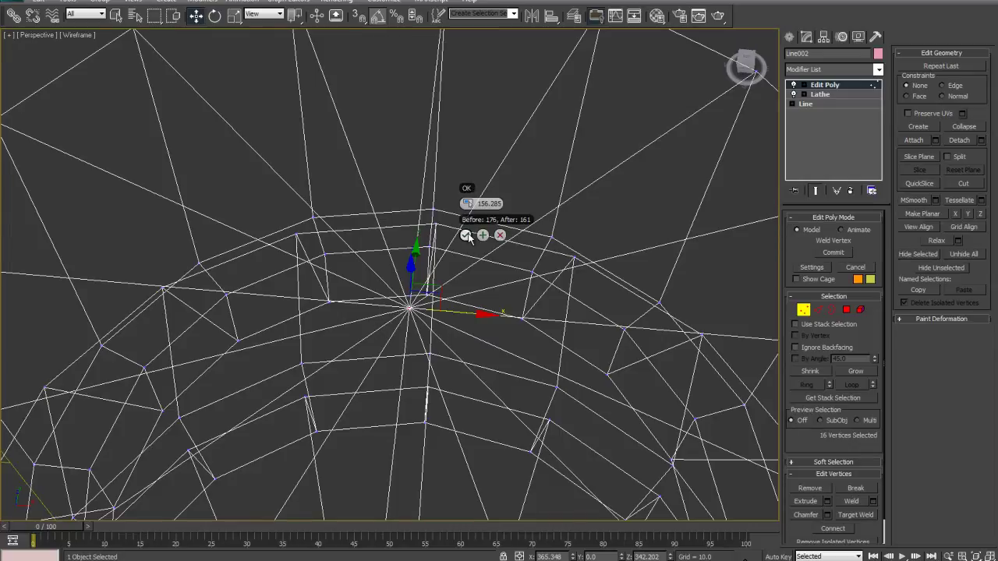
pyautogui.click(465, 234)
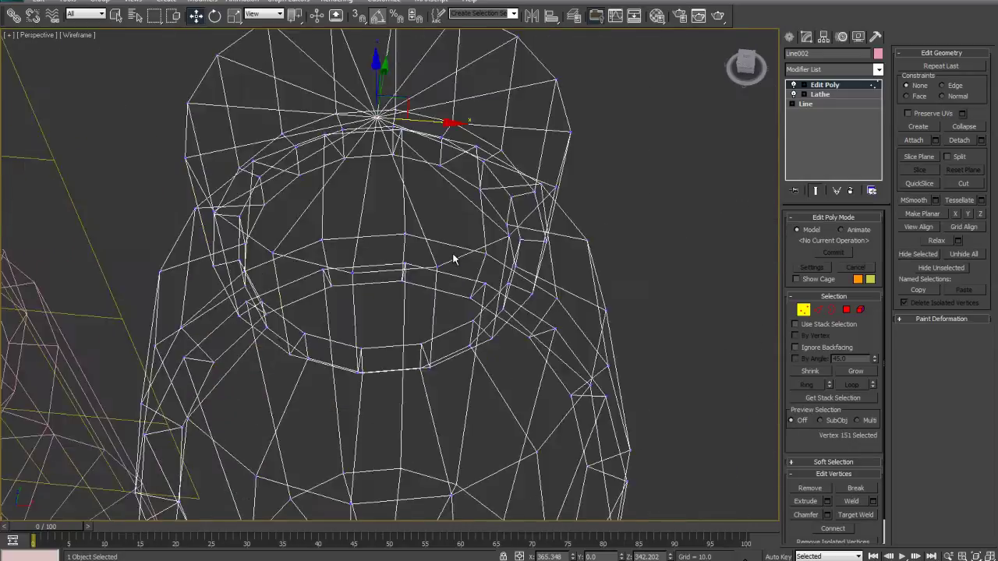
# Select the small ring of vertices at the center of the bottle's base and weld them into one.
pyautogui.scroll(-4, 454, 260)
pyautogui.moveTo(454, 259); pyautogui.dragTo(423, 292, button='middle')
pyautogui.scroll(6, 476, 193)
pyautogui.scroll(3, 425, 184)
pyautogui.moveTo(425, 184); pyautogui.dragTo(313, 339, button='middle')
pyautogui.moveTo(334, 292); pyautogui.dragTo(507, 165)
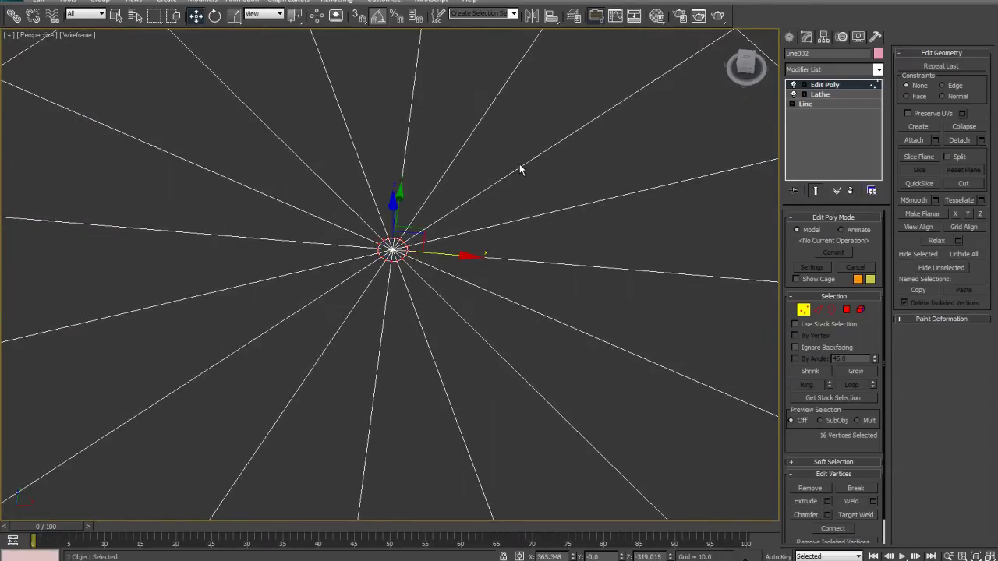
pyautogui.click(872, 501)
pyautogui.click(449, 177)
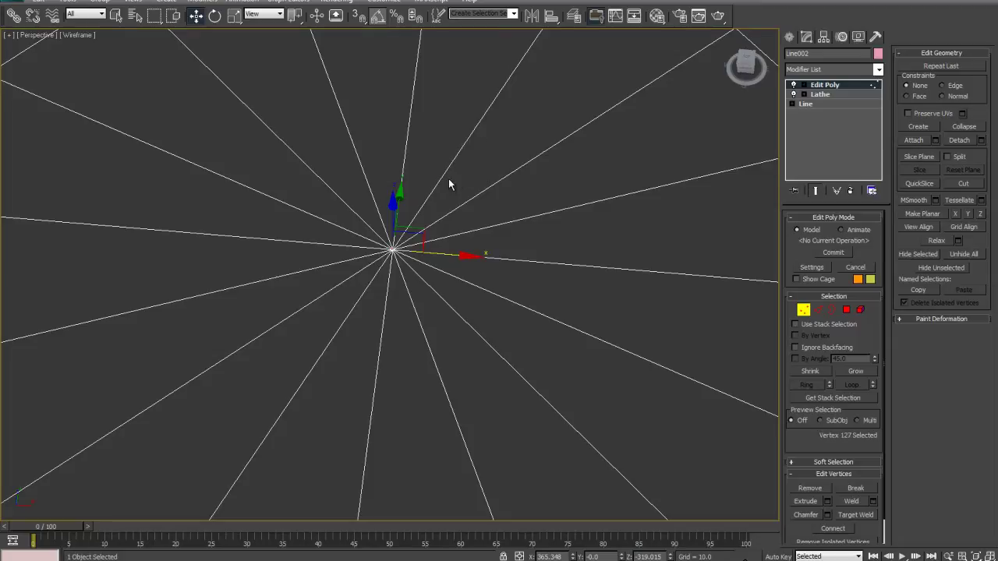
# Leave vertex editing, return to shaded display with edged faces, and inspect the welded bottle from several angles.
pyautogui.press('z')
pyautogui.keyDown('alt'); pyautogui.moveTo(474, 272); pyautogui.dragTo(476, 243, button='middle'); pyautogui.keyUp('alt')
pyautogui.moveTo(408, 184); pyautogui.dragTo(427, 312, button='middle')
pyautogui.scroll(4, 437, 304)
pyautogui.press('F4')
pyautogui.click(803, 310)
pyautogui.scroll(-2, 425, 336)
pyautogui.press('F3')
pyautogui.scroll(-4, 350, 361)
pyautogui.keyDown('alt'); pyautogui.moveTo(528, 292); pyautogui.dragTo(483, 124, button='middle'); pyautogui.keyUp('alt')
pyautogui.scroll(3, 484, 121)
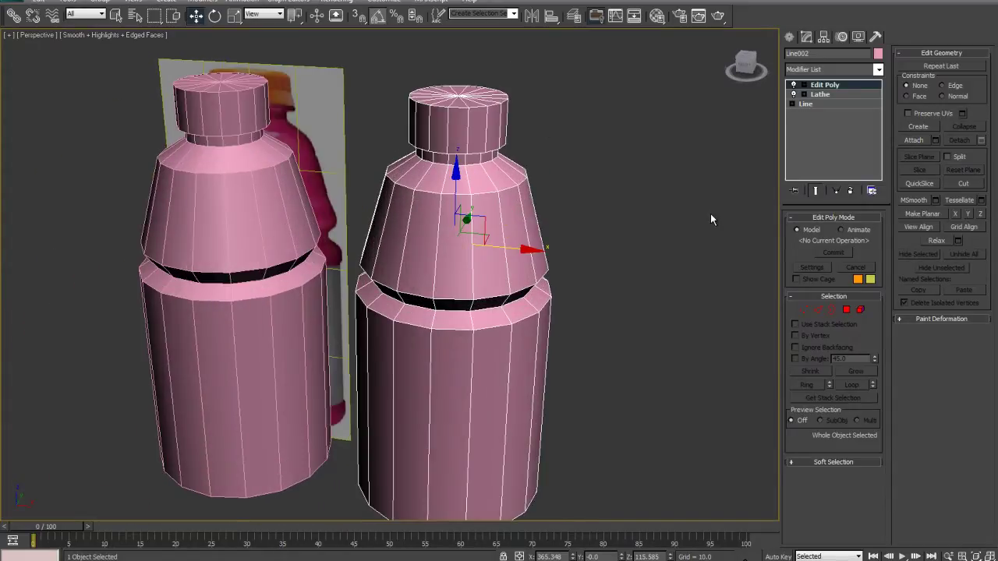
pyautogui.keyDown('alt'); pyautogui.moveTo(470, 309); pyautogui.dragTo(494, 309, button='middle'); pyautogui.keyUp('alt')
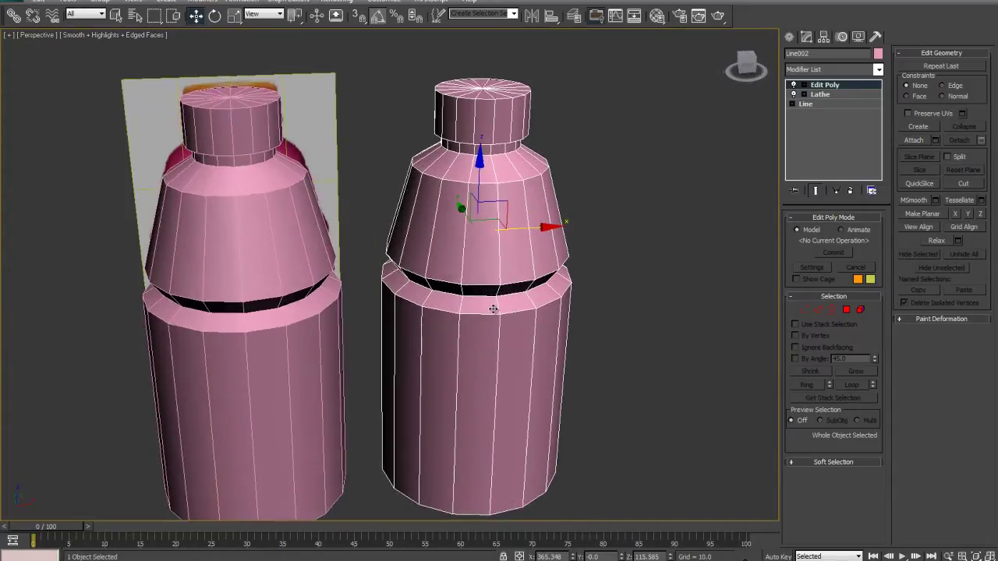
# Delete both lathed bottles, keeping the reference image plane.
pyautogui.press('Delete')
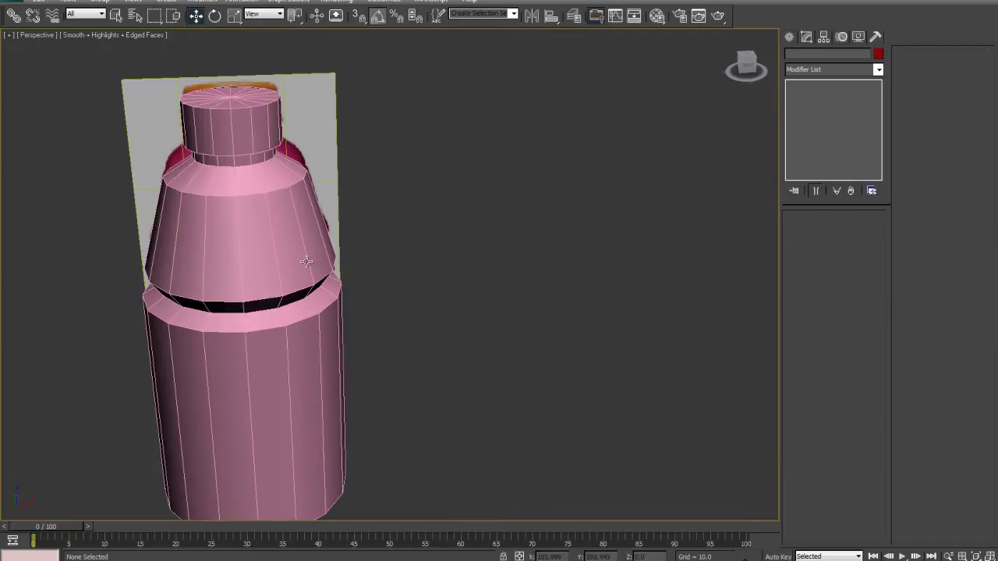
pyautogui.click(307, 255)
pyautogui.press('Delete')
# Switch to a maximized, shaded Front view framing the bottle reference image.
pyautogui.moveTo(257, 272); pyautogui.dragTo(339, 271, button='middle')
pyautogui.hotkey('alt', 'w')
pyautogui.click(526, 164)
pyautogui.hotkey('alt', 'w')
pyautogui.press('F3')
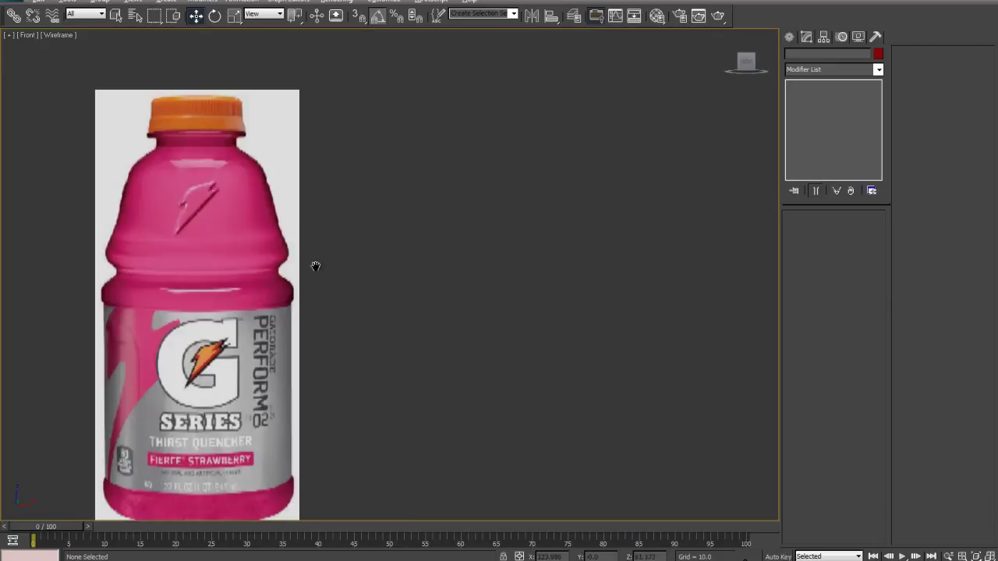
pyautogui.press('z')
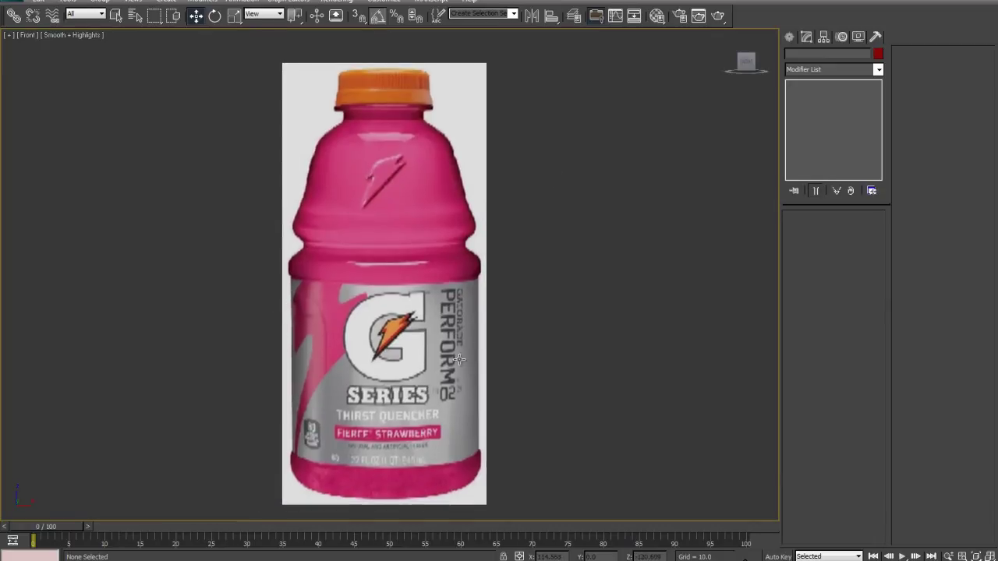
# Draw a rectangle about 298 wide and 111 long across the full width of the bottle's label.
pyautogui.click(789, 36)
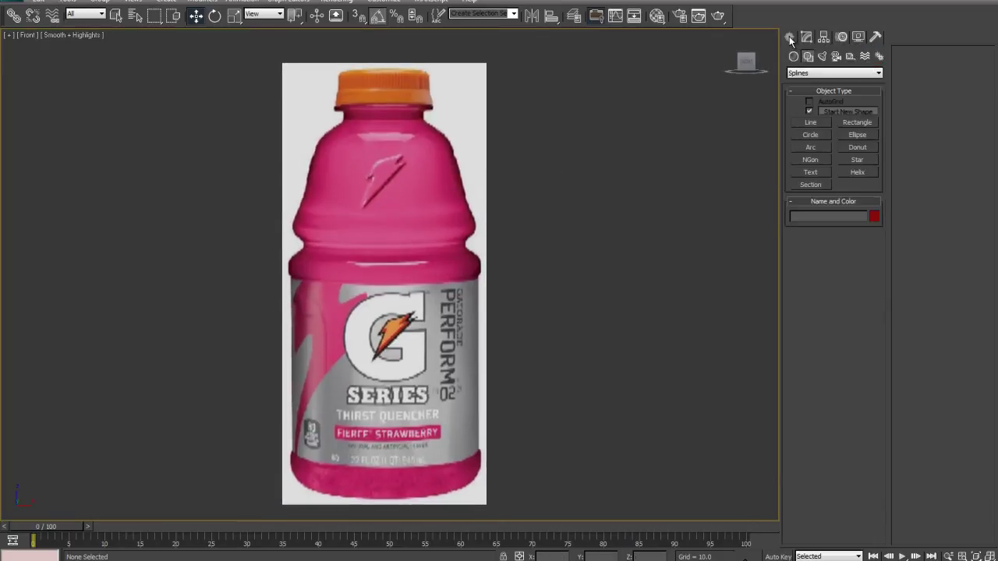
pyautogui.click(856, 123)
pyautogui.moveTo(366, 286); pyautogui.dragTo(368, 277, button='middle')
pyautogui.scroll(2, 368, 277)
pyautogui.moveTo(274, 246); pyautogui.dragTo(539, 345)
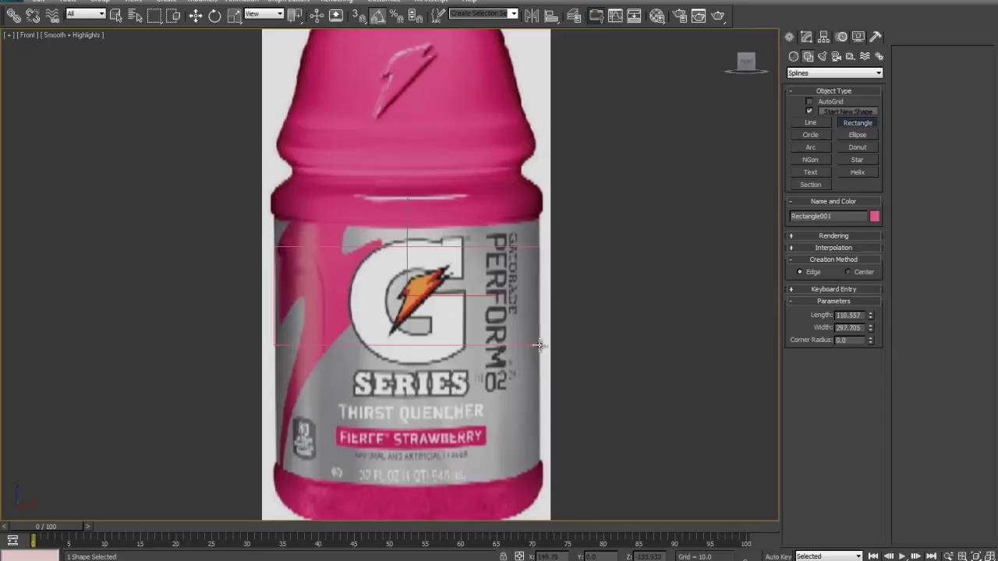
pyautogui.press('w')
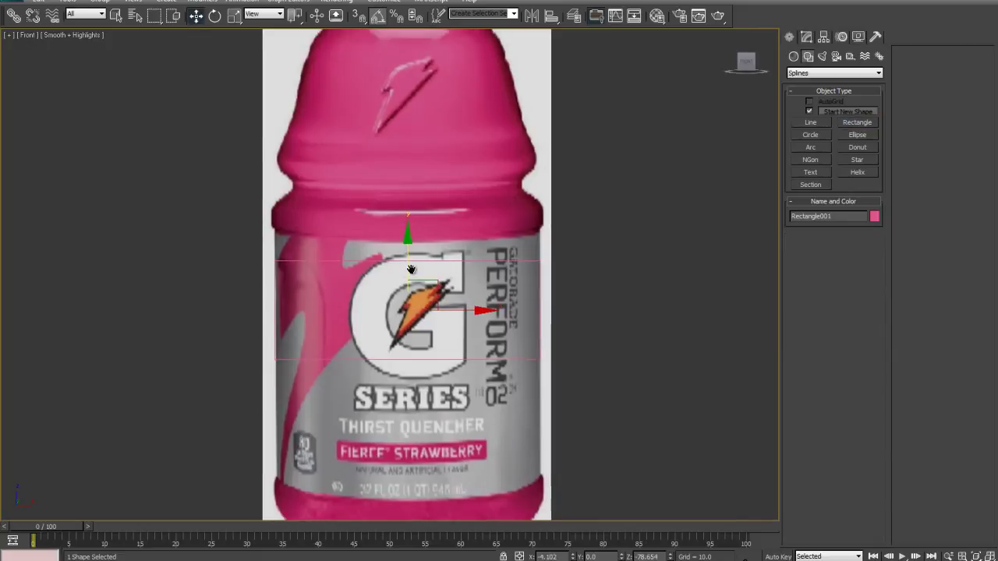
# Convert the rectangle over the label to an editable spline.
pyautogui.moveTo(584, 304); pyautogui.dragTo(431, 279, button='middle')
pyautogui.rightClick(470, 195)
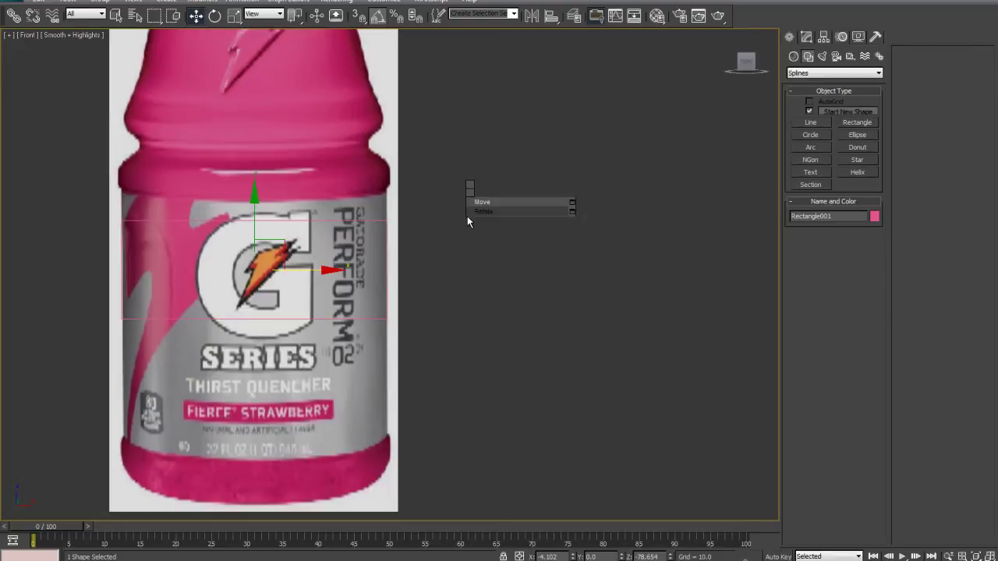
pyautogui.moveTo(508, 302)
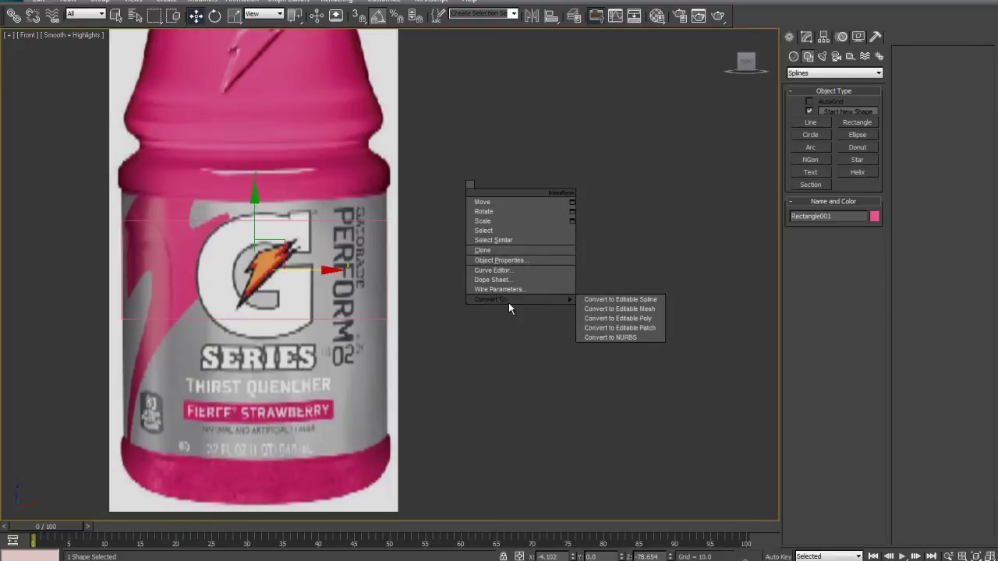
pyautogui.click(612, 300)
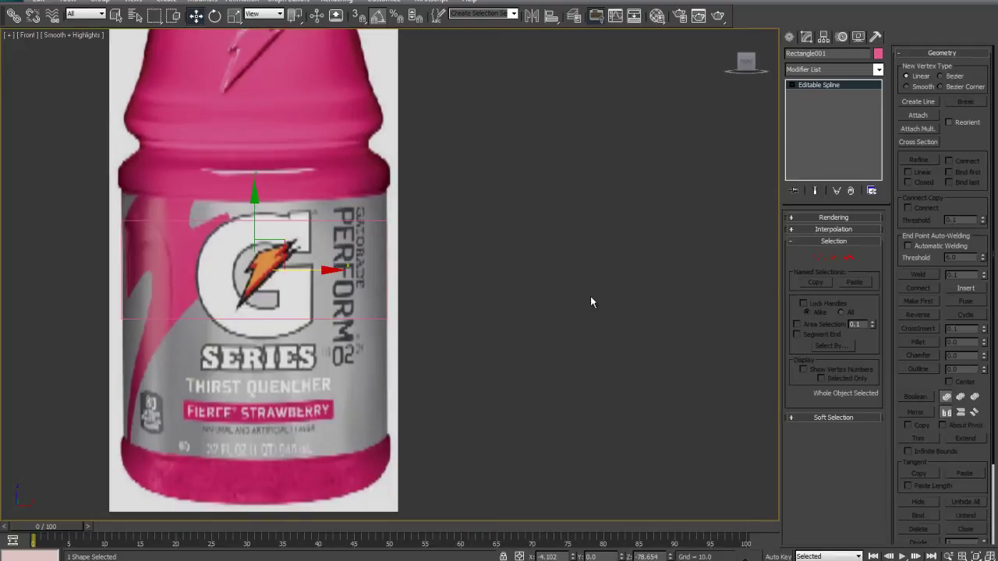
# Change all four of the rectangle's vertices to Corner type and leave vertex editing.
pyautogui.click(820, 258)
pyautogui.moveTo(364, 220); pyautogui.dragTo(408, 346, button='middle')
pyautogui.moveTo(452, 363); pyautogui.dragTo(148, 301)
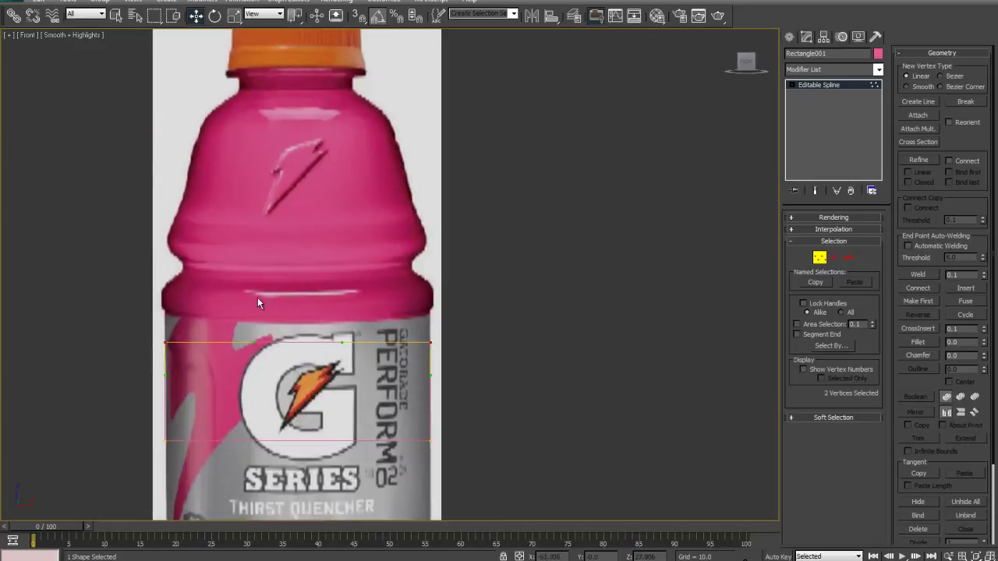
pyautogui.moveTo(281, 342); pyautogui.dragTo(259, 246, button='middle')
pyautogui.moveTo(4, 151); pyautogui.dragTo(557, 418)
pyautogui.moveTo(265, 312); pyautogui.dragTo(367, 319, button='middle')
pyautogui.rightClick(604, 175)
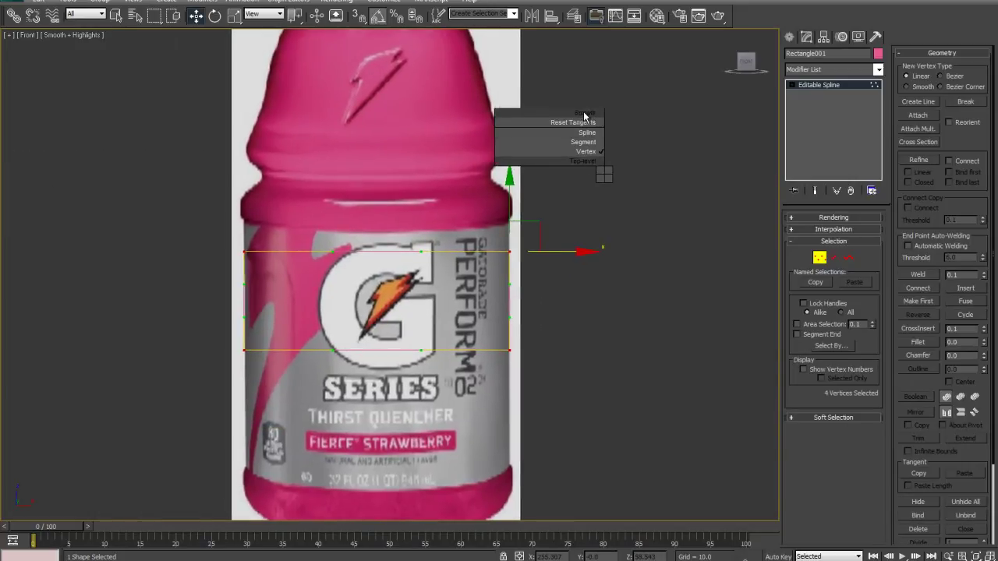
pyautogui.click(587, 104)
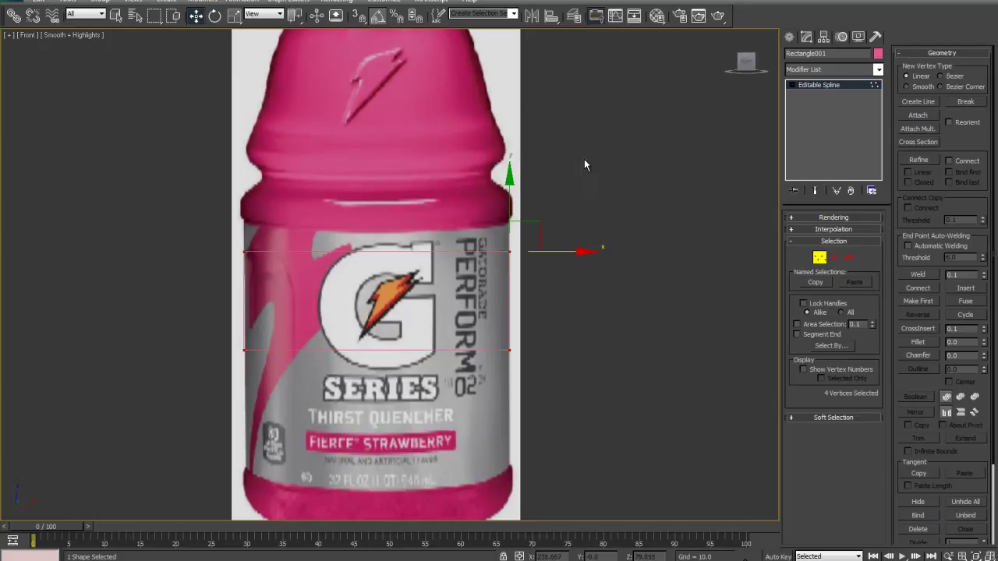
pyautogui.moveTo(589, 200); pyautogui.dragTo(587, 244, button='middle')
pyautogui.click(819, 258)
# Clone the rectangle as an instance about 437 units along X, beside the reference image.
pyautogui.moveTo(607, 300); pyautogui.dragTo(428, 303, button='middle')
pyautogui.scroll(-2, 421, 304)
pyautogui.keyDown('shift'); pyautogui.moveTo(304, 325); pyautogui.dragTo(580, 320); pyautogui.keyUp('shift')
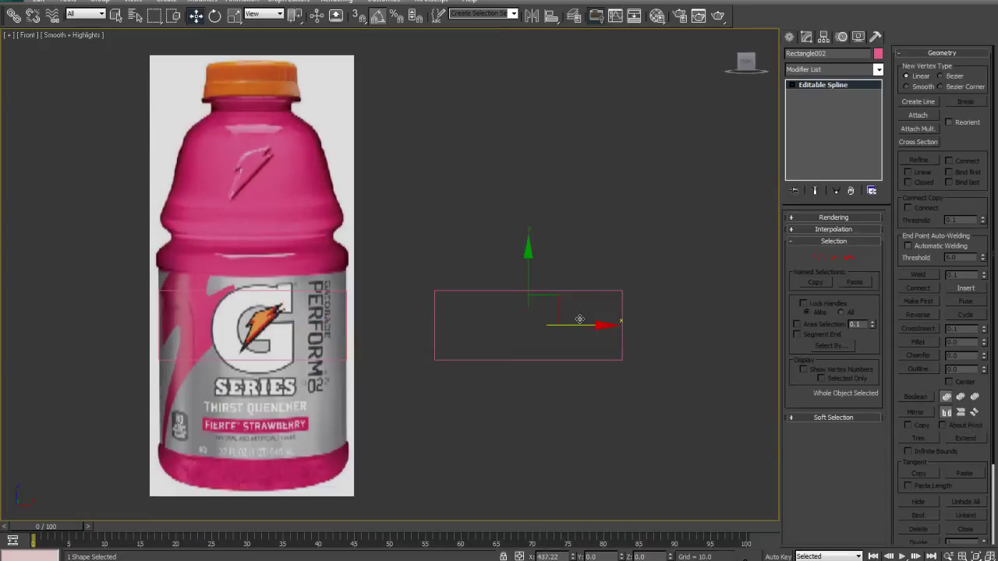
pyautogui.hotkey('ctrl', 'v')
pyautogui.click(500, 335)
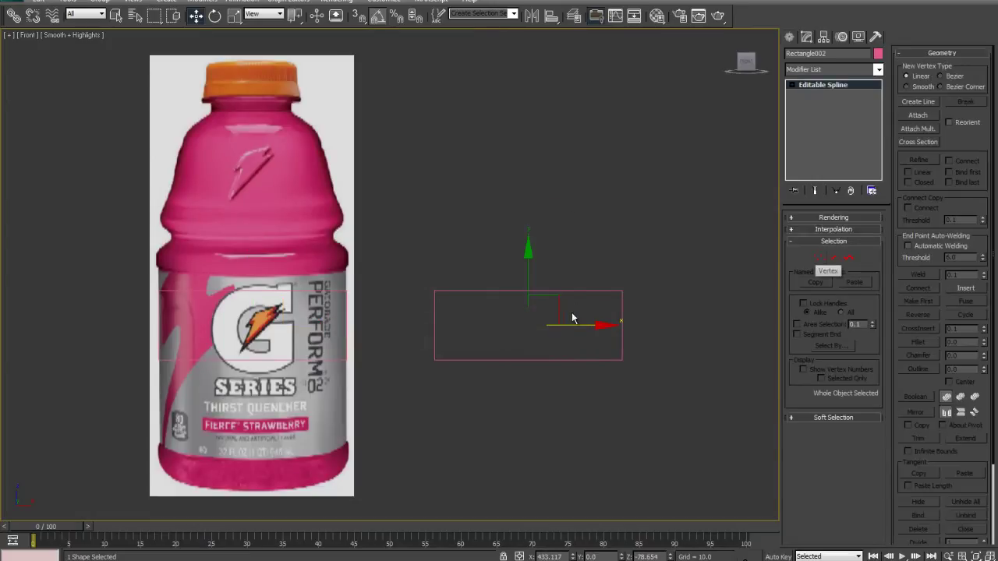
# Divide all four segments of the cloned rectangle at their midpoints, with a Divide value of 1.
pyautogui.moveTo(633, 301); pyautogui.dragTo(636, 267, button='middle')
pyautogui.click(834, 257)
pyautogui.moveTo(394, 219); pyautogui.dragTo(776, 446)
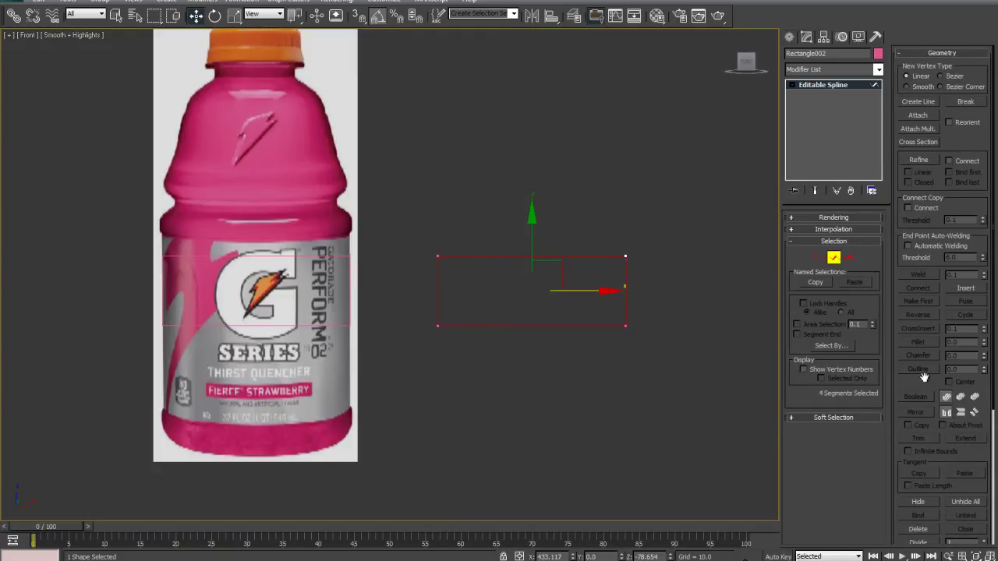
pyautogui.moveTo(923, 377); pyautogui.dragTo(922, 269)
pyautogui.click(918, 435)
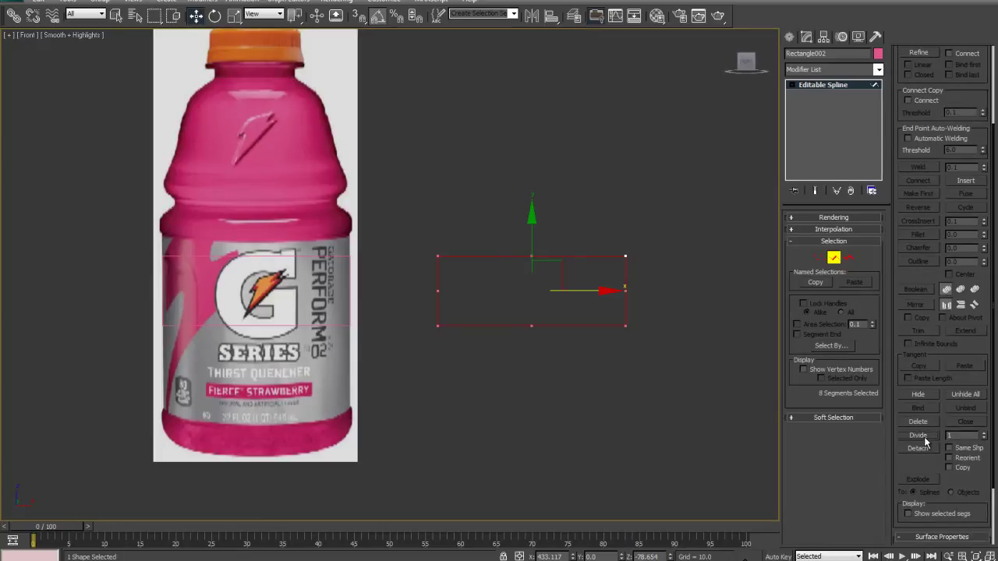
# Delete the segments of the cloned rectangle's left half and leave segment editing.
pyautogui.click(437, 273)
pyautogui.moveTo(396, 216); pyautogui.dragTo(647, 347)
pyautogui.moveTo(399, 209); pyautogui.dragTo(488, 387)
pyautogui.press('Delete')
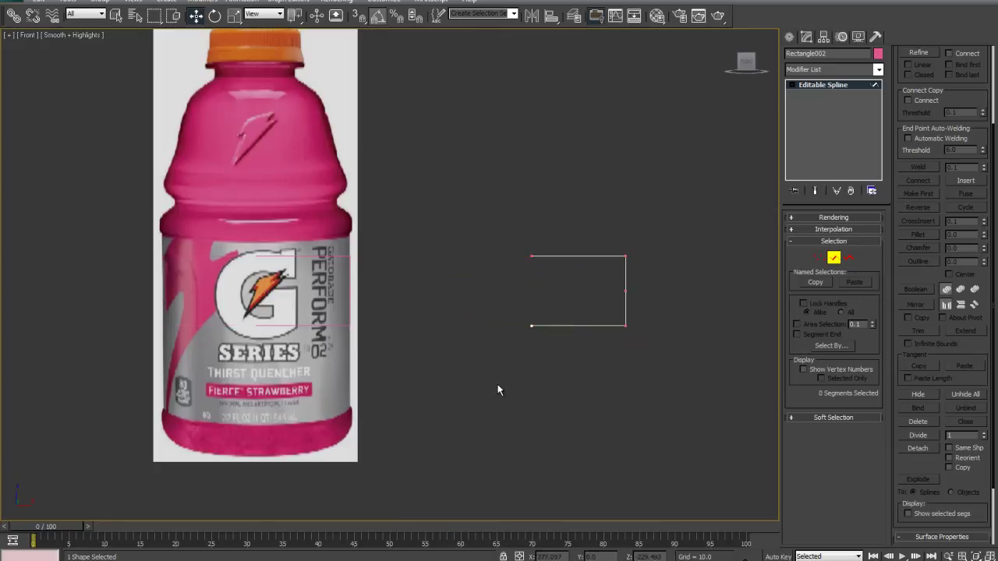
pyautogui.click(789, 36)
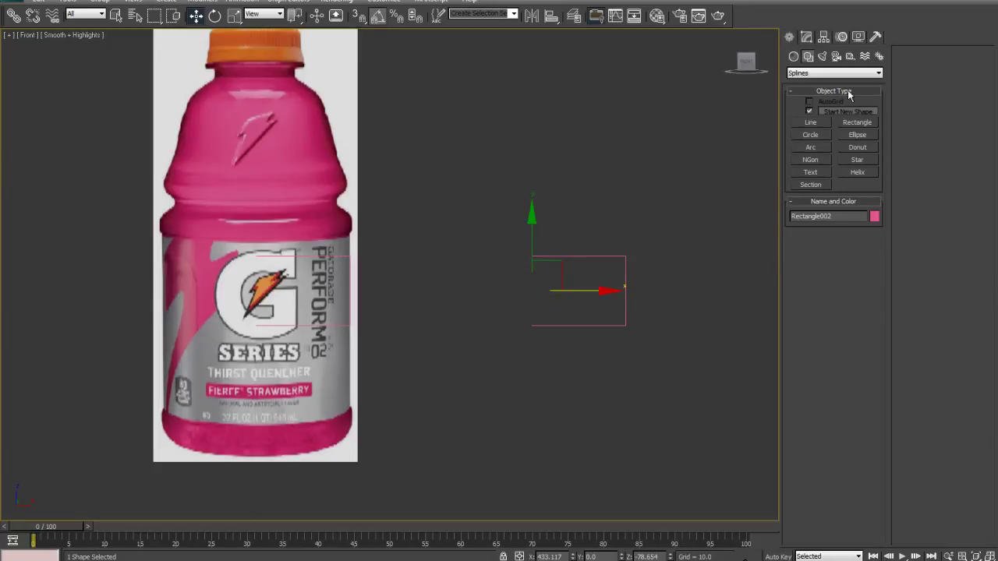
# Start vertex editing on the halved spline and move its two lower vertices down to the bottle's base.
pyautogui.click(806, 37)
pyautogui.click(818, 258)
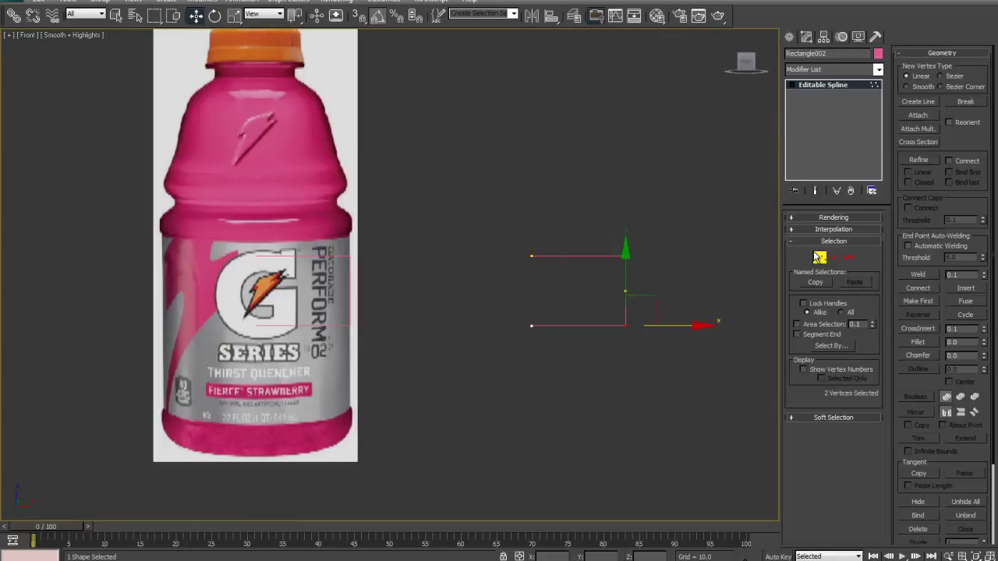
pyautogui.moveTo(676, 356); pyautogui.dragTo(650, 317, button='middle')
pyautogui.moveTo(478, 328); pyautogui.dragTo(546, 195)
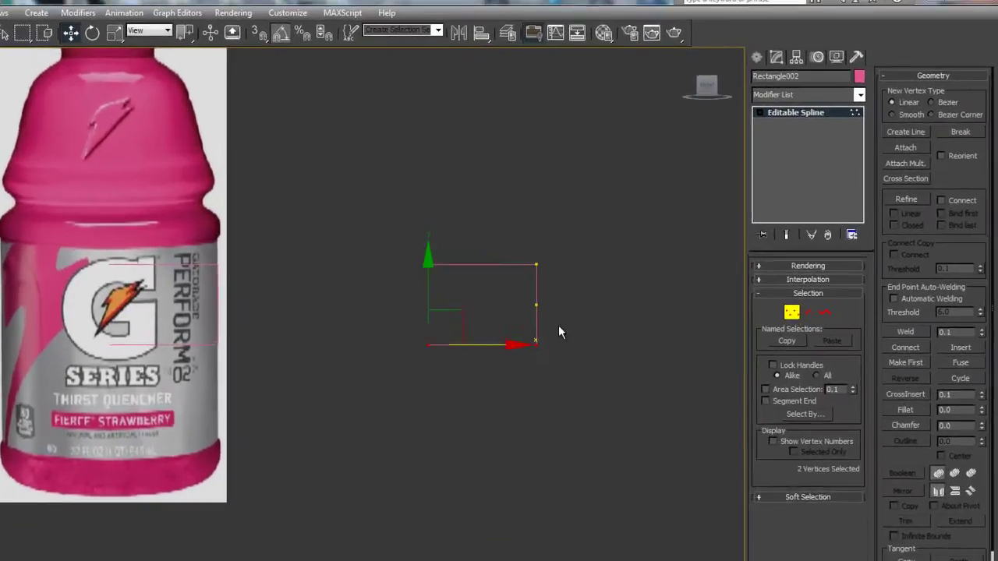
pyautogui.moveTo(428, 274); pyautogui.dragTo(429, 362)
pyautogui.moveTo(340, 481)
pyautogui.mouseDown()
pyautogui.moveTo(341, 461)
pyautogui.moveTo(334, 474)
pyautogui.mouseUp()
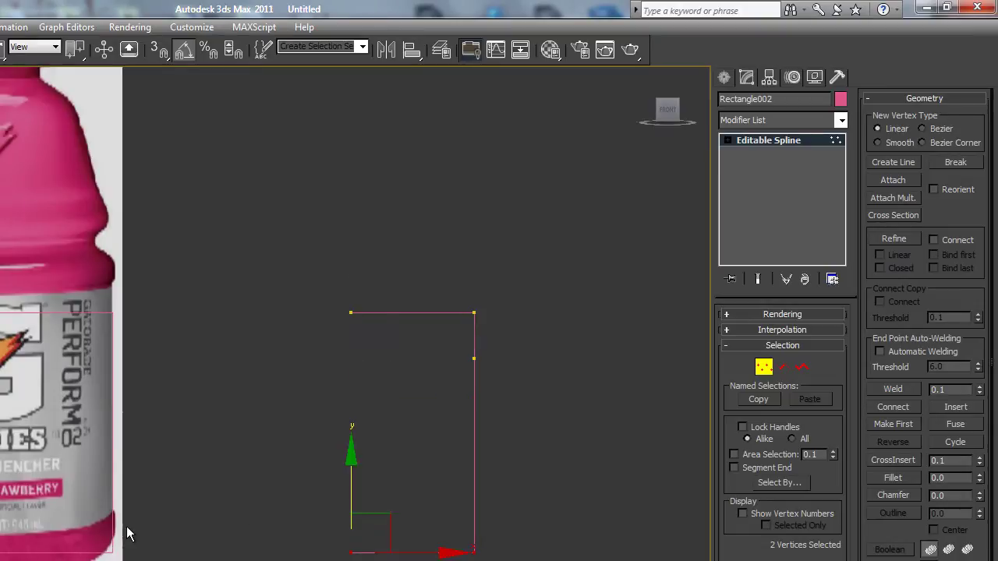
# Move the spline's upper vertices up to the height of the top of the bottle cap.
pyautogui.moveTo(384, 455); pyautogui.dragTo(351, 560, button='middle')
pyautogui.moveTo(273, 505); pyautogui.dragTo(483, 98)
pyautogui.click(343, 226)
pyautogui.moveTo(490, 312); pyautogui.dragTo(436, 283, button='middle')
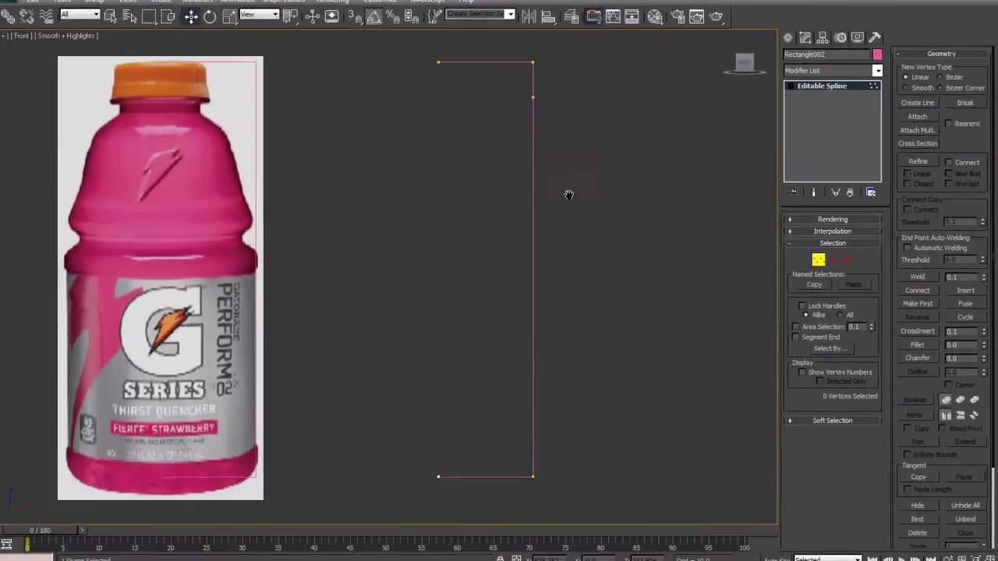
# Lower the middle vertex of the vertical side to the bottle's upper bulge, at about Z 89.
pyautogui.scroll(-2, 569, 195)
pyautogui.moveTo(477, 138); pyautogui.dragTo(530, 178)
pyautogui.moveTo(495, 87); pyautogui.dragTo(504, 173)
pyautogui.scroll(2, 498, 162)
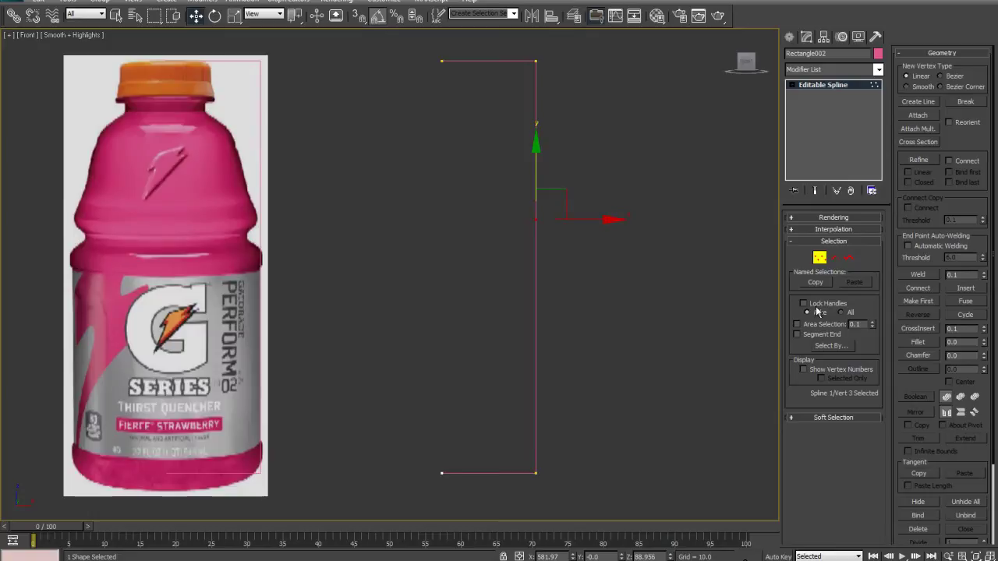
# Divide the spline's two vertical segments three times with a Divide value of 1.
pyautogui.click(833, 258)
pyautogui.moveTo(454, 136); pyautogui.dragTo(689, 356)
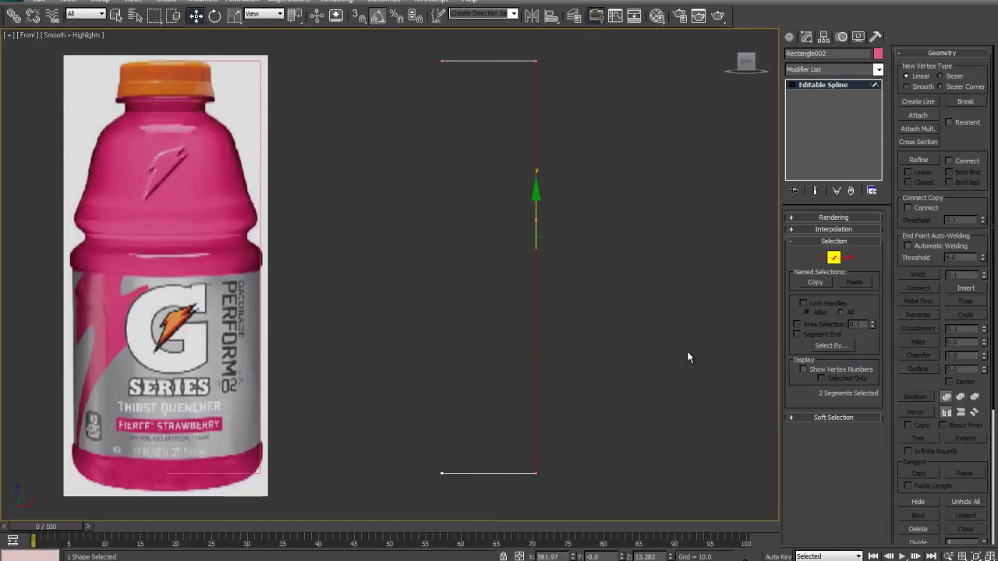
pyautogui.scroll(-5, 920, 386)
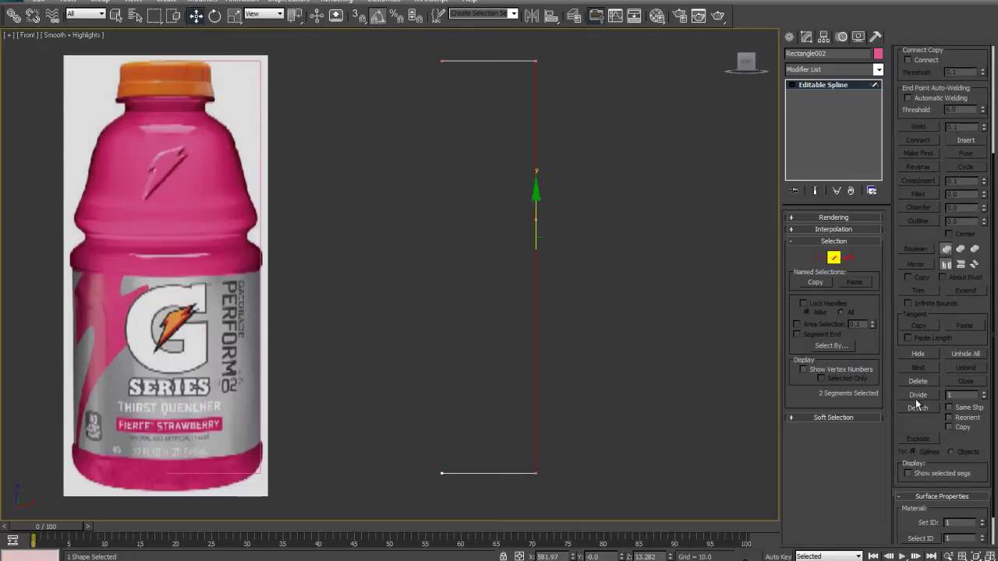
pyautogui.click(918, 395)
# Convert all vertices of the divided spline to Corner type and clear the selection.
pyautogui.click(819, 257)
pyautogui.click(670, 271)
pyautogui.moveTo(614, 490); pyautogui.dragTo(244, 16)
pyautogui.rightClick(592, 128)
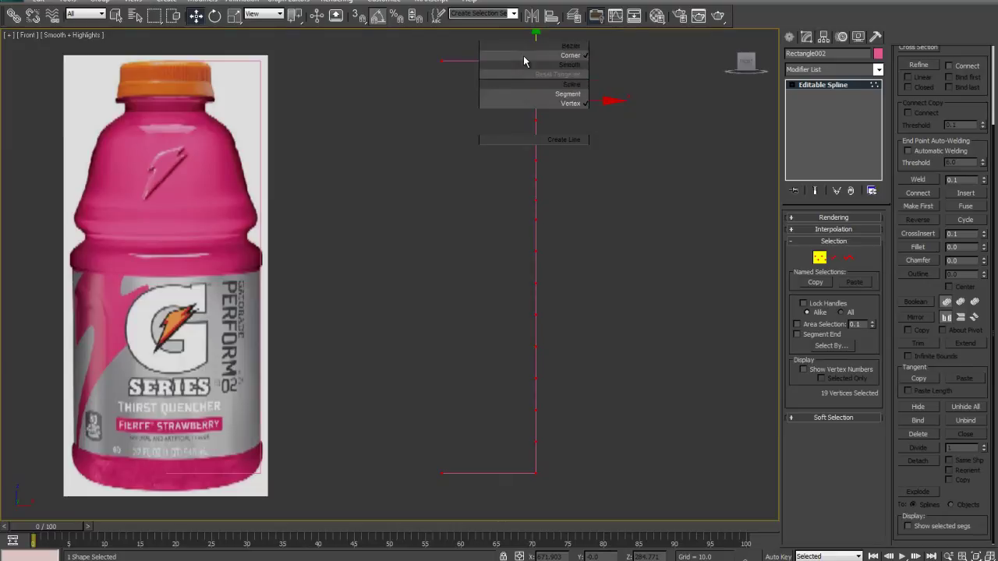
pyautogui.click(522, 56)
pyautogui.click(616, 225)
# Leave vertex editing and move the whole spline along X closer to the reference image, to about X 256.
pyautogui.moveTo(492, 239); pyautogui.dragTo(492, 258, button='middle')
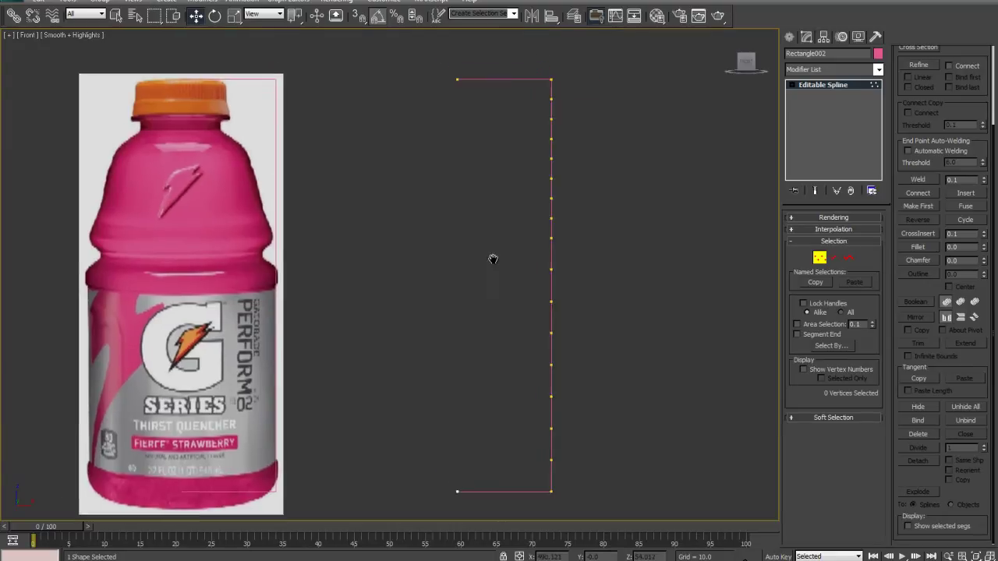
pyautogui.scroll(2, 616, 209)
pyautogui.moveTo(584, 182); pyautogui.dragTo(612, 205, button='middle')
pyautogui.scroll(-4, 616, 203)
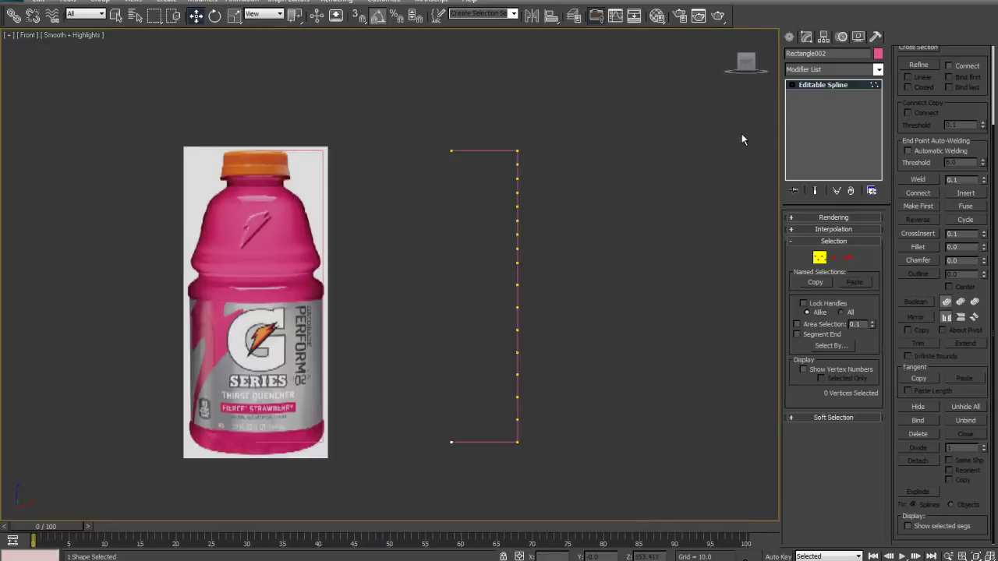
pyautogui.click(789, 37)
pyautogui.moveTo(516, 339); pyautogui.dragTo(435, 338)
pyautogui.scroll(2, 173, 326)
pyautogui.click(791, 56)
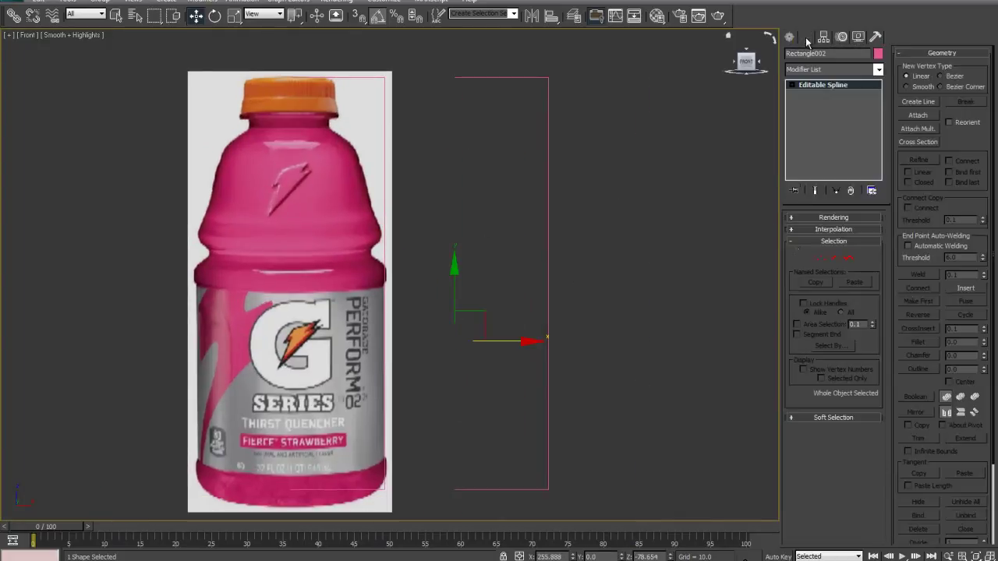
# Move the lowest intermediate vertex on the vertical side to line up with the label's lower edge.
pyautogui.click(819, 257)
pyautogui.moveTo(518, 357); pyautogui.dragTo(519, 201, button='middle')
pyautogui.scroll(2, 521, 201)
pyautogui.moveTo(539, 260); pyautogui.dragTo(447, 357, button='middle')
pyautogui.click(521, 408)
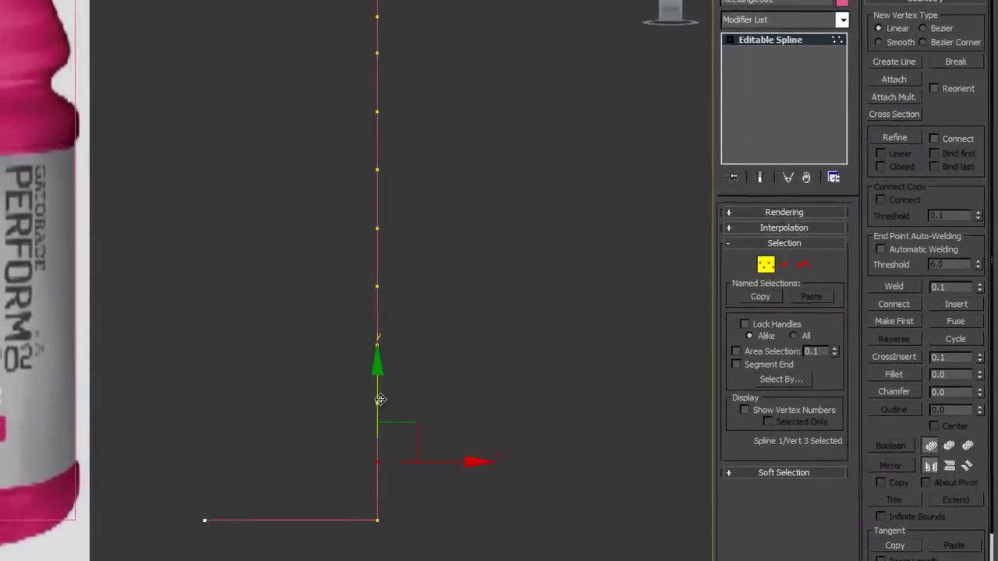
pyautogui.moveTo(374, 386); pyautogui.dragTo(374, 391)
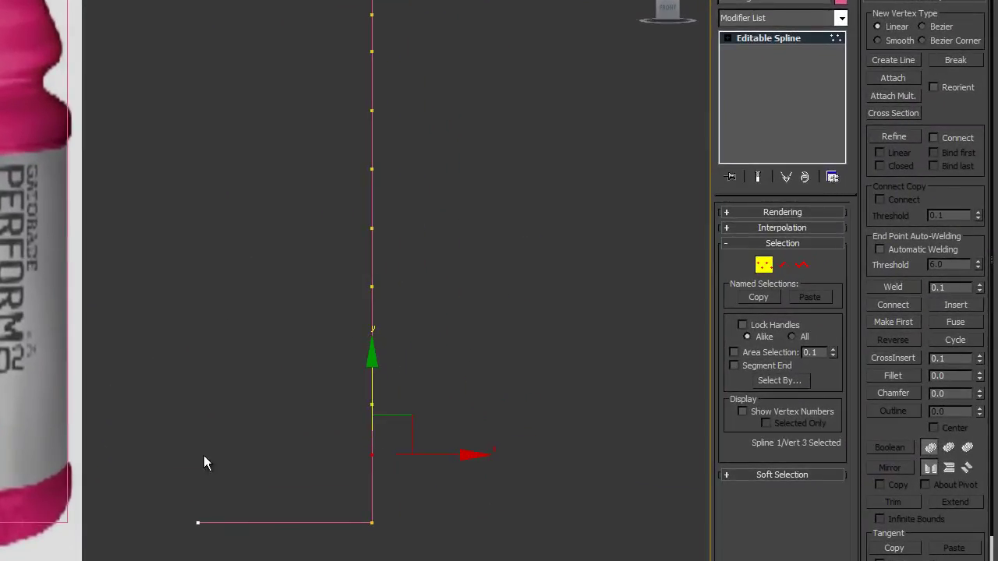
pyautogui.moveTo(368, 379); pyautogui.dragTo(364, 379)
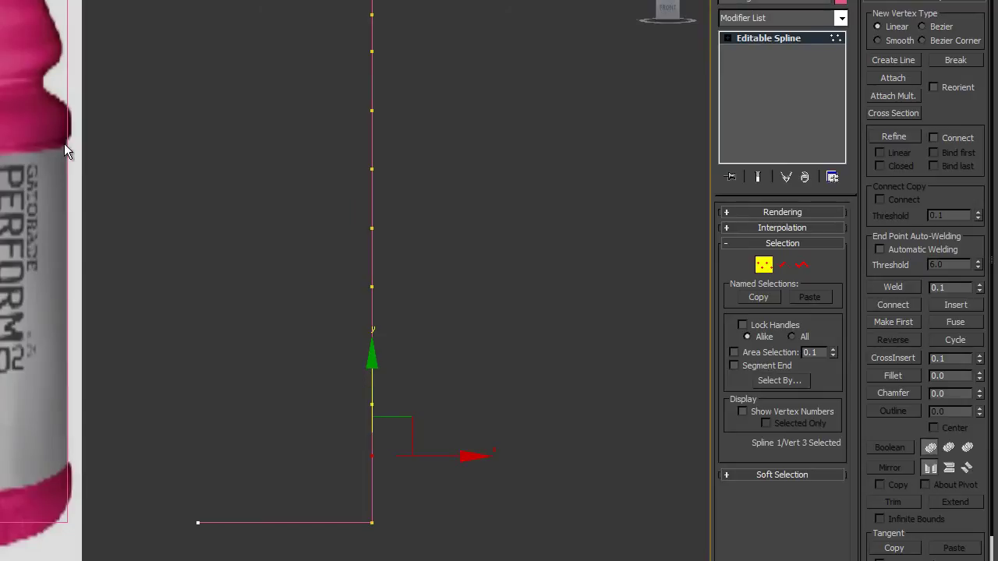
# Pair two vertices at the label's upper edge and lower the fourth vertex to sit beside the one at its lower edge.
pyautogui.click(372, 169)
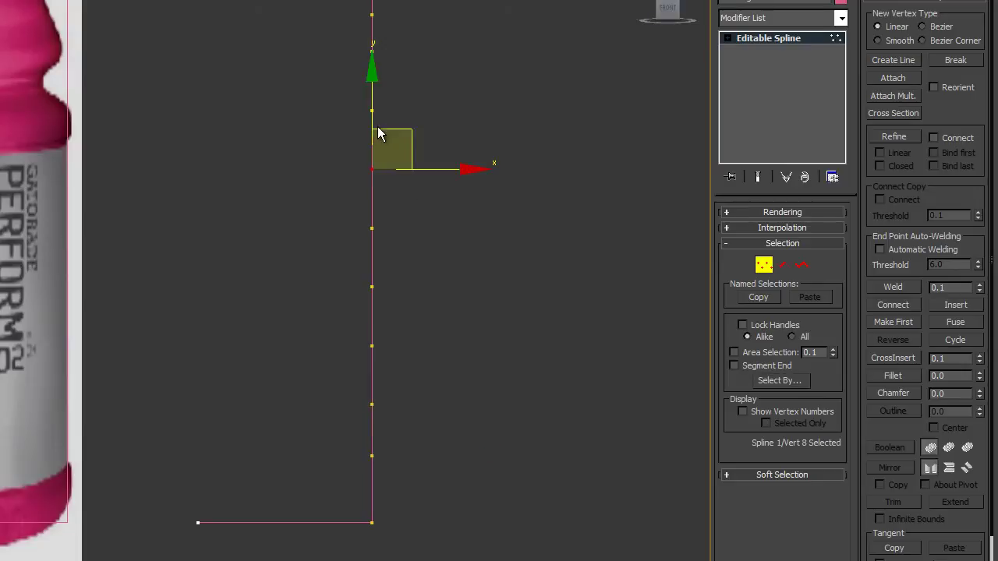
pyautogui.click(296, 150)
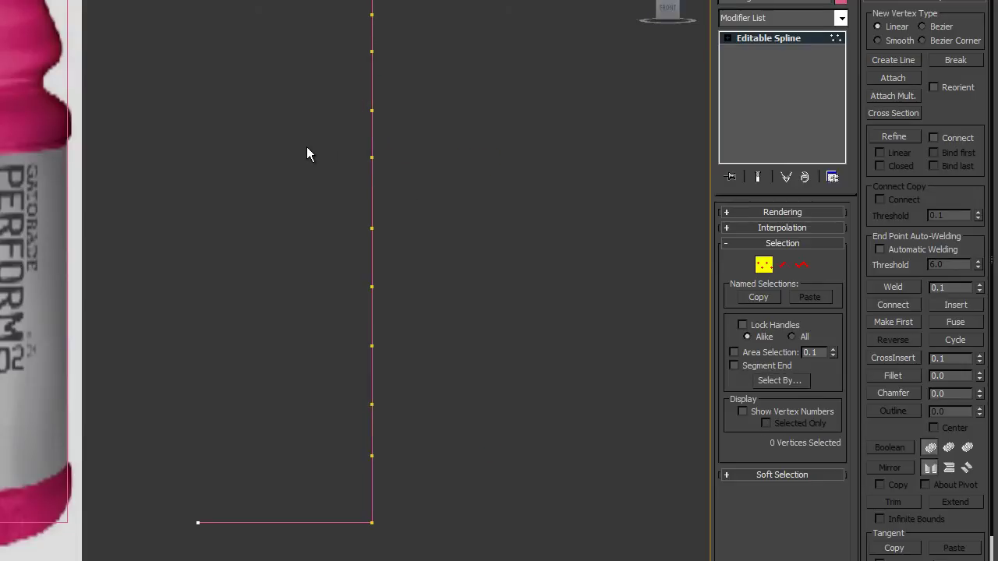
pyautogui.click(372, 110)
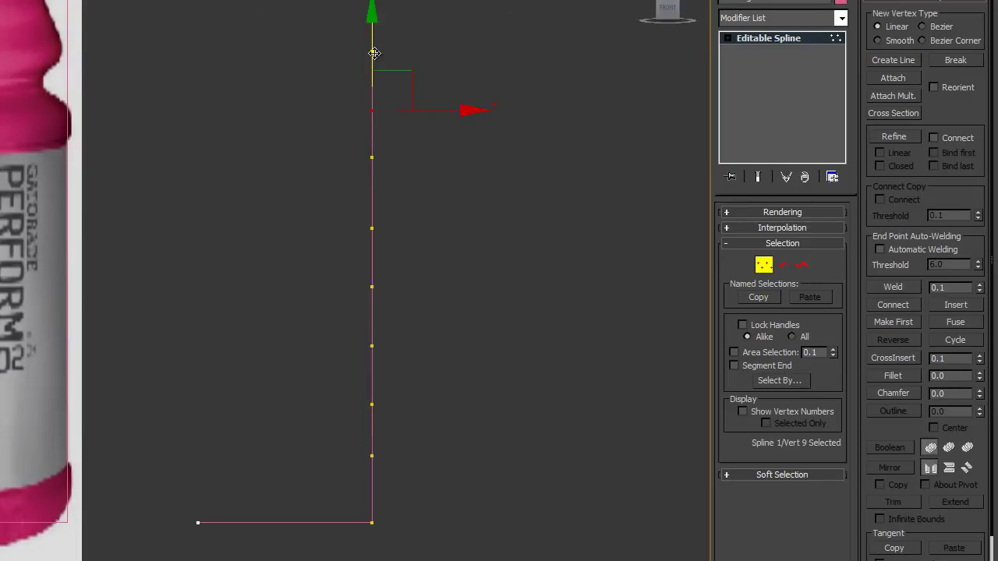
pyautogui.moveTo(348, 89); pyautogui.dragTo(336, 94)
pyautogui.click(368, 401)
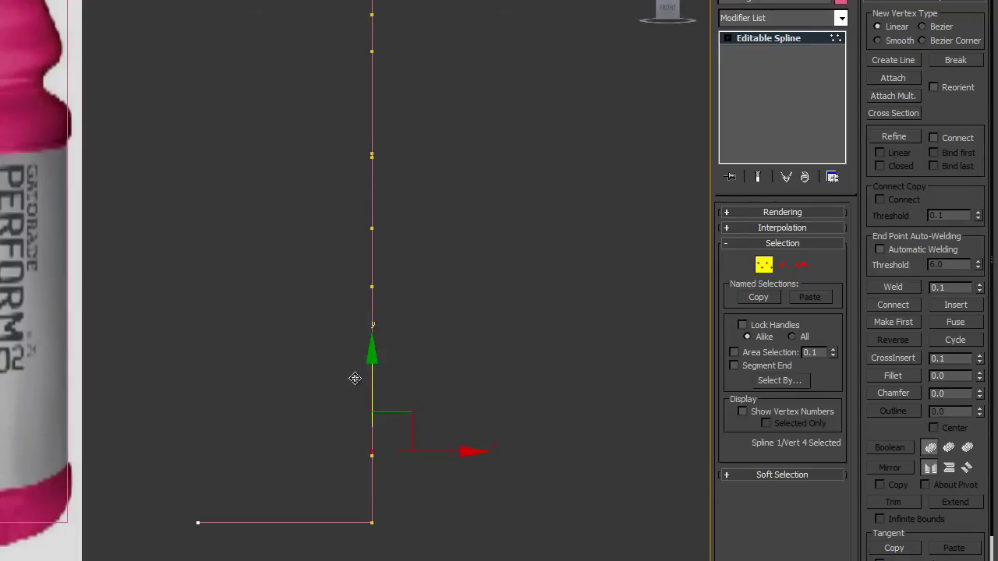
pyautogui.click(306, 408)
# Select the five vertices along the label section and shift them slightly inward along X.
pyautogui.moveTo(363, 154); pyautogui.dragTo(410, 453)
pyautogui.hotkey('ctrl', 'z')
pyautogui.moveTo(335, 101); pyautogui.dragTo(421, 162)
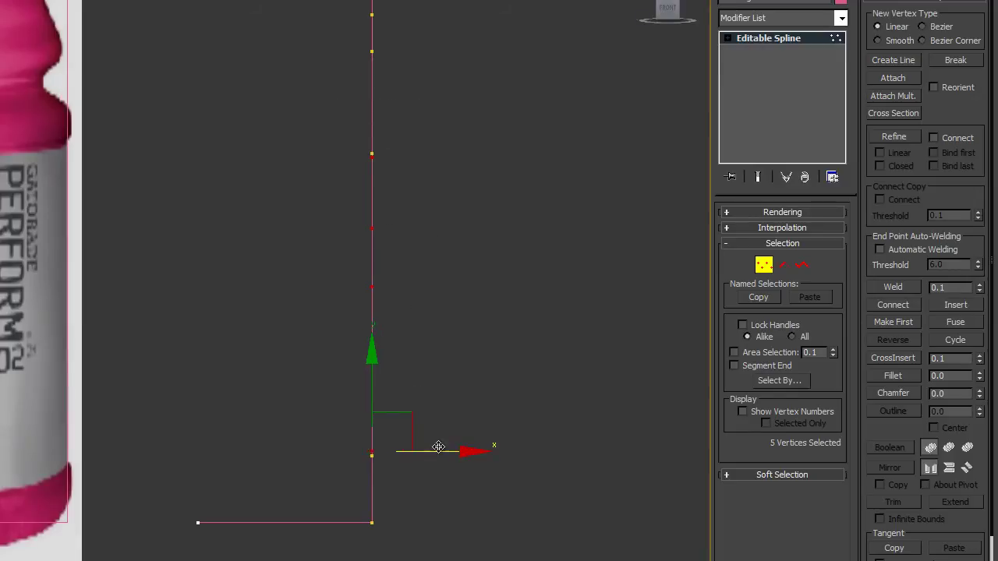
pyautogui.moveTo(439, 451); pyautogui.dragTo(436, 452)
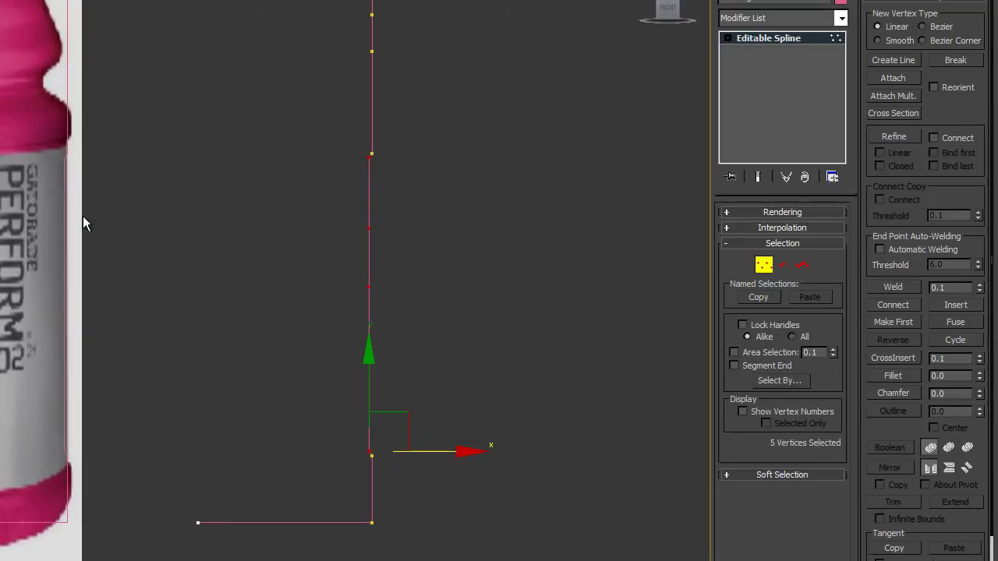
# Raise the vertex pair at the label's upper edge slightly and lower the pair at its lower edge.
pyautogui.moveTo(338, 174); pyautogui.dragTo(423, 127)
pyautogui.moveTo(370, 105); pyautogui.dragTo(371, 84)
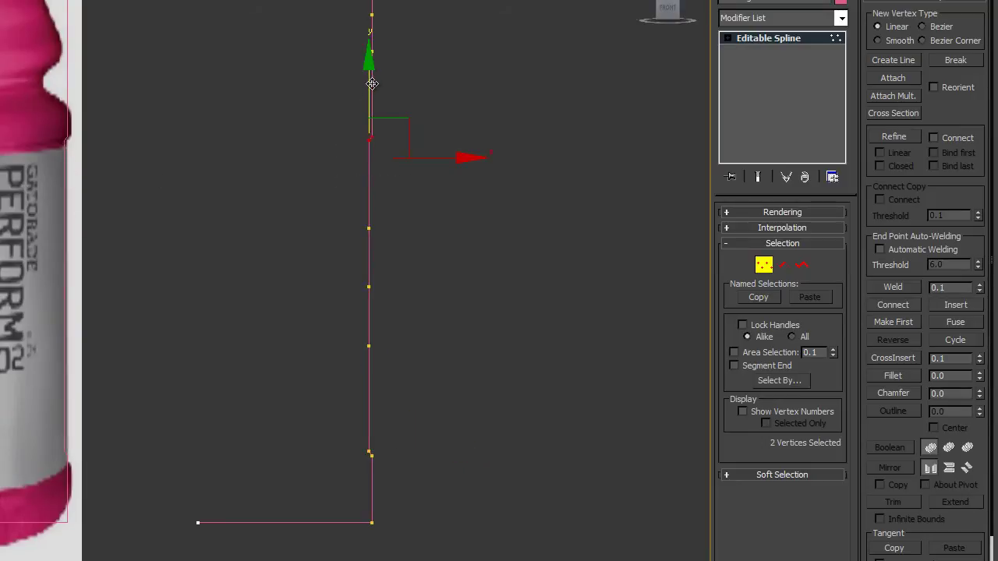
pyautogui.click(320, 133)
pyautogui.moveTo(347, 424); pyautogui.dragTo(389, 464)
pyautogui.moveTo(373, 391)
pyautogui.mouseDown()
pyautogui.moveTo(372, 371)
pyautogui.moveTo(368, 405)
pyautogui.mouseUp()
pyautogui.click(453, 480)
# Delete the three surplus vertices in the middle of the straight label section.
pyautogui.moveTo(406, 358); pyautogui.dragTo(383, 380, button='middle')
pyautogui.moveTo(300, 422); pyautogui.dragTo(451, 221)
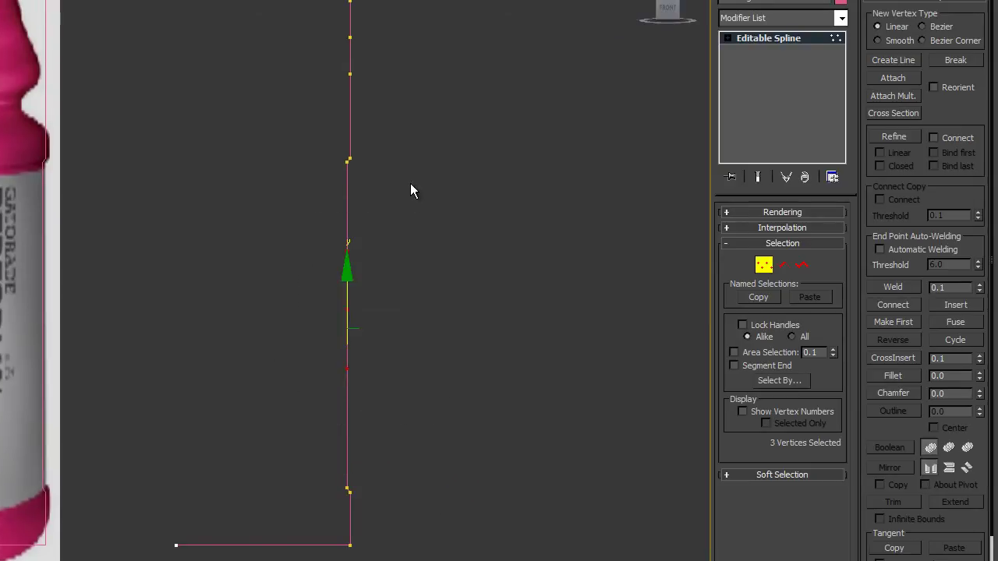
pyautogui.press('Delete')
# Move the vertex just above the label down onto the lower bulge, at about X 406, Z 34.5, using the grid as a guide.
pyautogui.moveTo(381, 327); pyautogui.dragTo(421, 316, button='middle')
pyautogui.moveTo(423, 415); pyautogui.dragTo(405, 404, button='middle')
pyautogui.moveTo(590, 484); pyautogui.dragTo(543, 133)
pyautogui.moveTo(566, 148); pyautogui.dragTo(548, 328, button='middle')
pyautogui.scroll(2, 549, 328)
pyautogui.click(553, 249)
pyautogui.moveTo(547, 232); pyautogui.dragTo(546, 262)
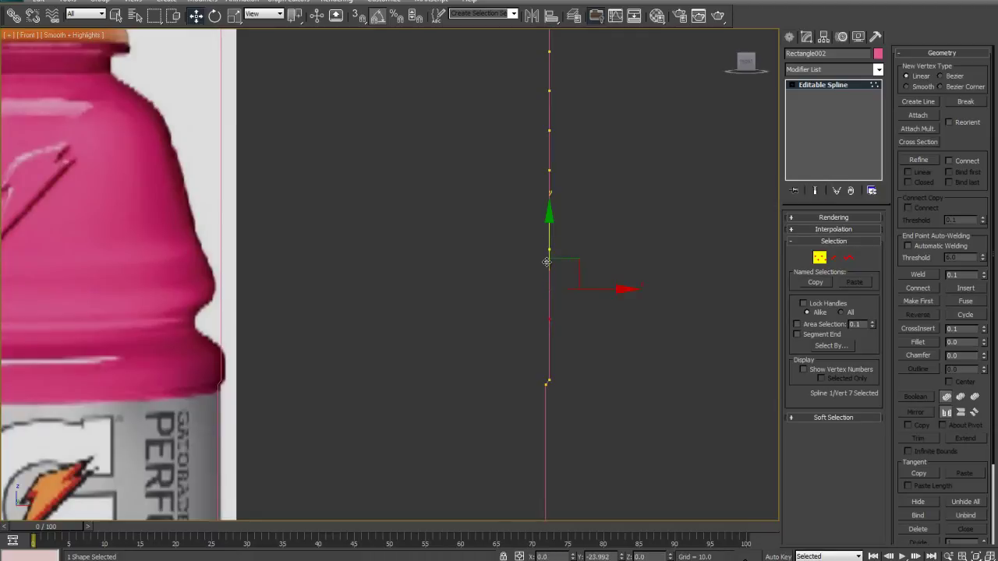
pyautogui.press('g')
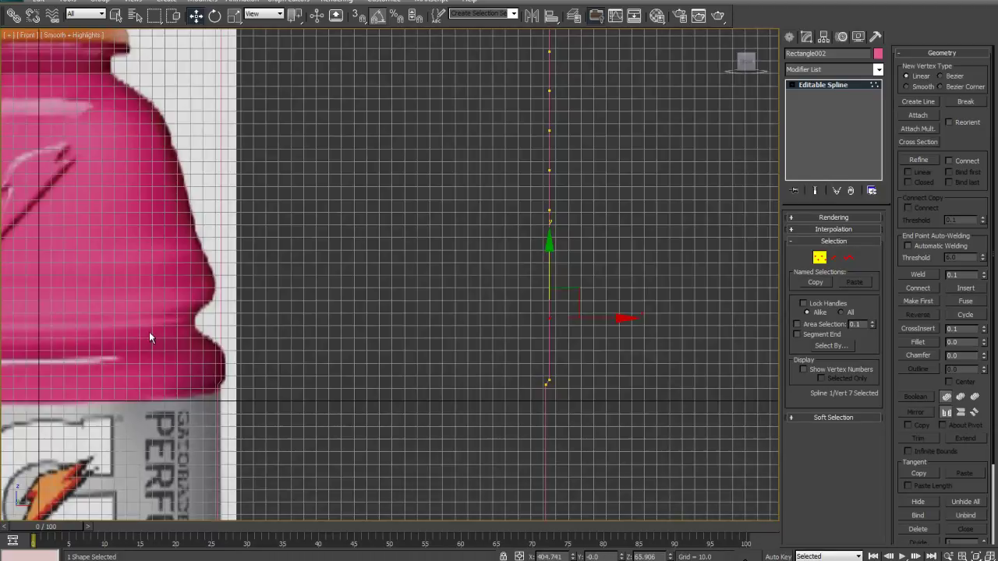
pyautogui.moveTo(550, 283); pyautogui.dragTo(549, 297)
pyautogui.moveTo(595, 325); pyautogui.dragTo(572, 328)
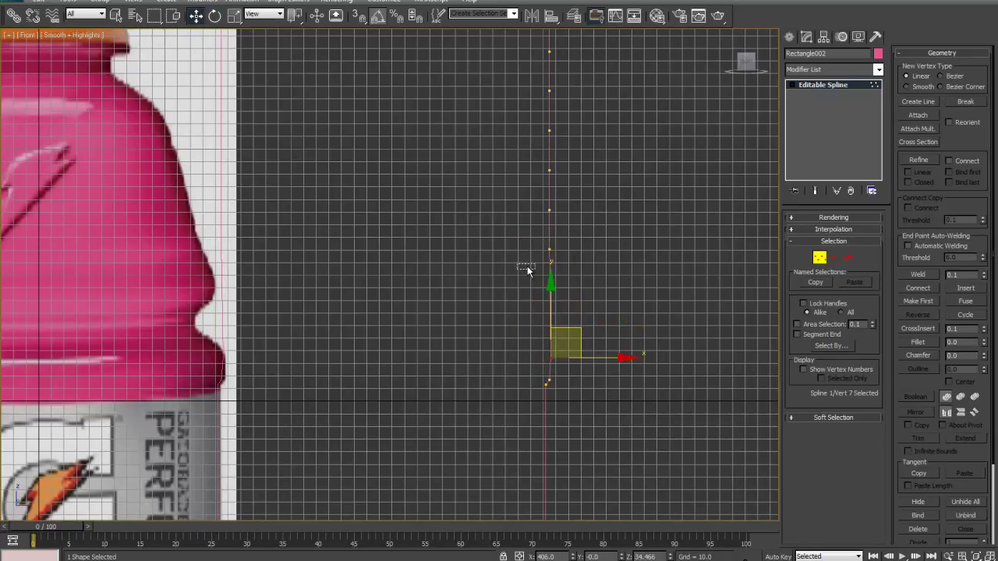
# Hide the grid and place the next two vertices in the groove and on the bulge above it, at about X 399.5, Z 88.2.
pyautogui.click(551, 249)
pyautogui.moveTo(574, 222); pyautogui.dragTo(549, 297)
pyautogui.press('g')
pyautogui.moveTo(499, 223); pyautogui.dragTo(584, 194)
pyautogui.moveTo(556, 256); pyautogui.dragTo(566, 259)
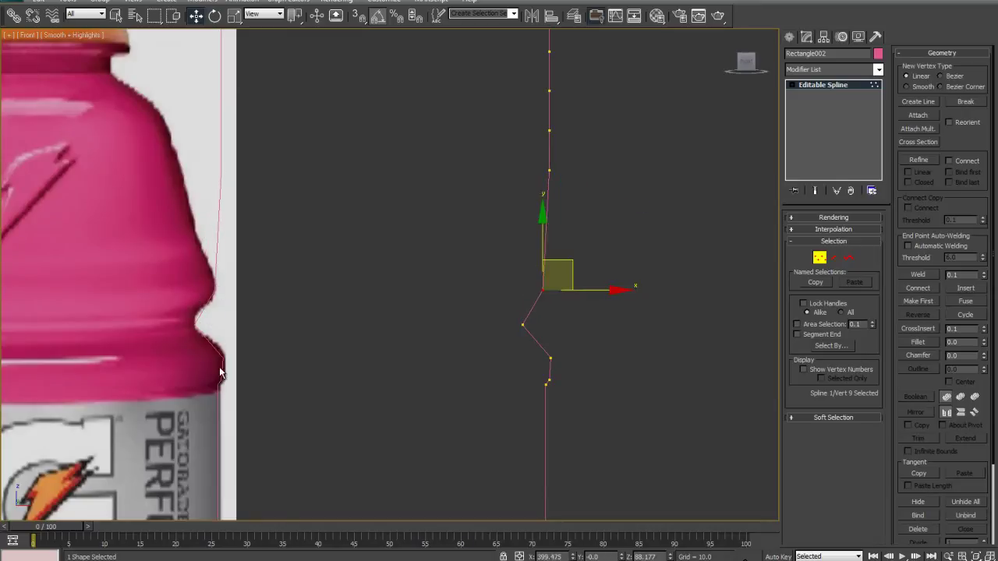
# Shift the vertex on the bulge just above the label outward by about 2.6 units in X.
pyautogui.moveTo(604, 384); pyautogui.dragTo(545, 351, button='middle')
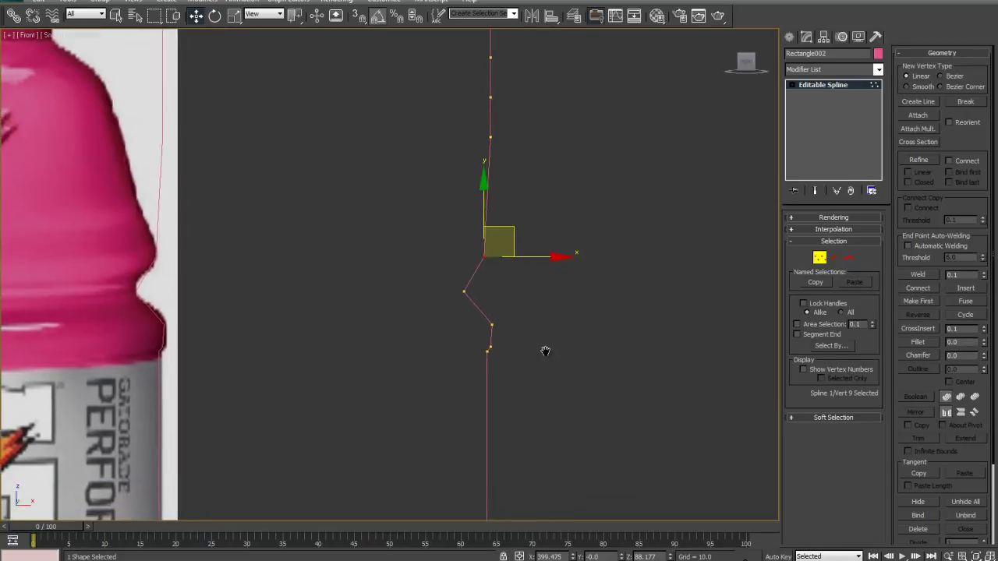
pyautogui.scroll(2, 542, 349)
pyautogui.moveTo(502, 330); pyautogui.dragTo(566, 352)
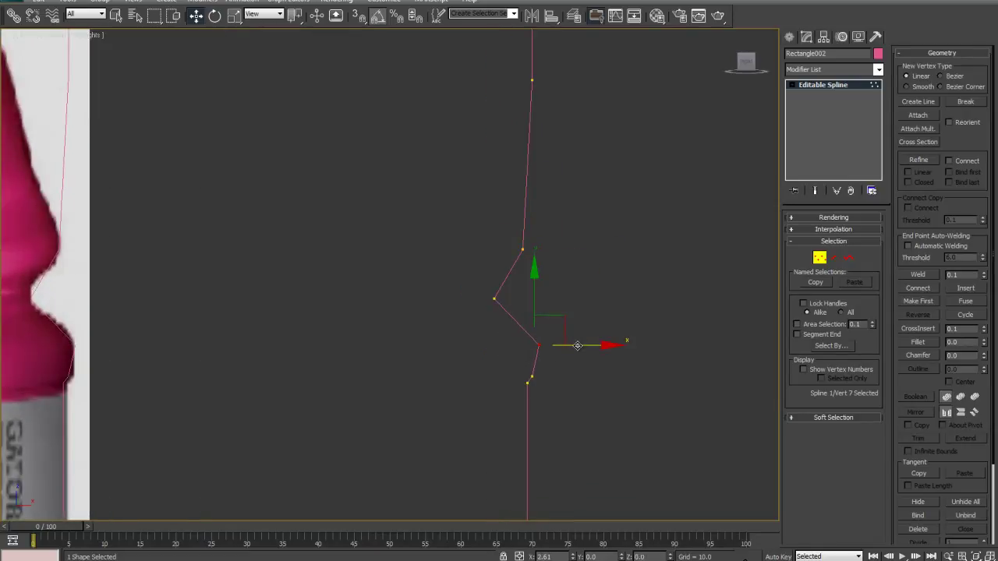
# Move the next vertex above the upper bulge onto the bottle's outline, at about X 384.4, Z 130.5.
pyautogui.scroll(-1, 460, 374)
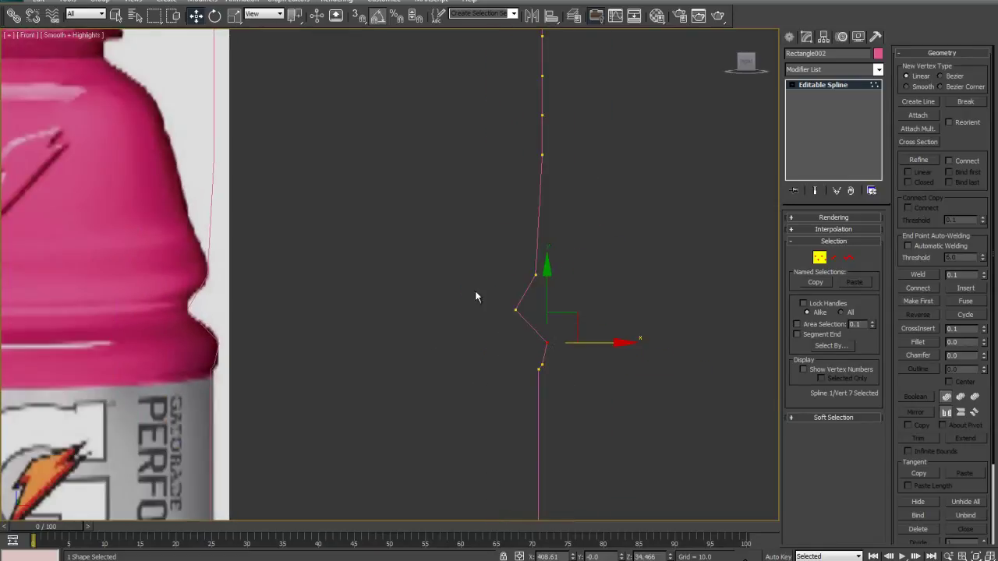
pyautogui.moveTo(565, 341); pyautogui.dragTo(536, 390, button='middle')
pyautogui.moveTo(513, 284); pyautogui.dragTo(505, 322, button='middle')
pyautogui.moveTo(483, 282); pyautogui.dragTo(512, 281)
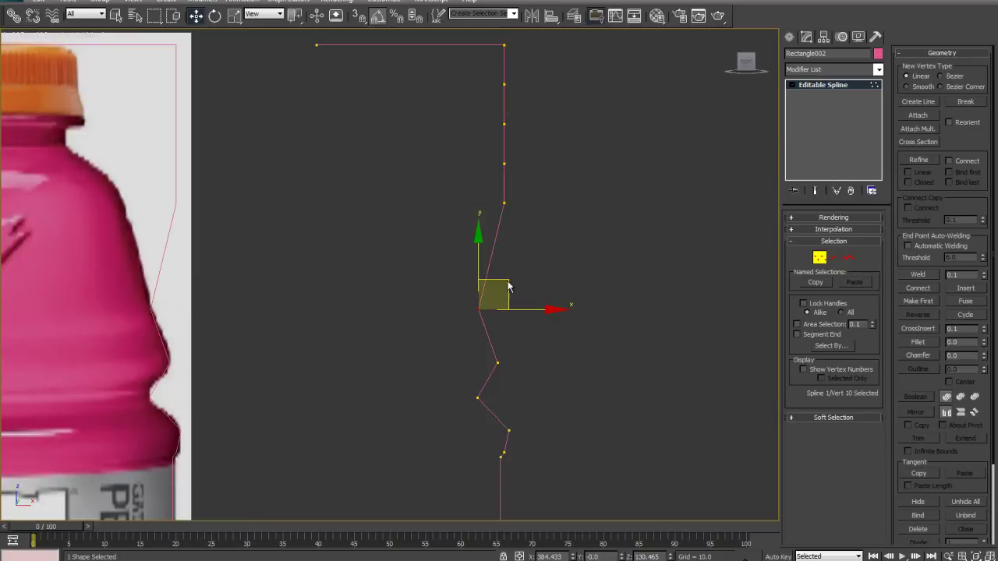
# Move the following two vertices inward along the curve of the bottle's shoulder.
pyautogui.moveTo(140, 266); pyautogui.dragTo(162, 308, button='middle')
pyautogui.click(527, 244)
pyautogui.moveTo(552, 220); pyautogui.dragTo(505, 230)
pyautogui.click(524, 204)
pyautogui.moveTo(549, 175); pyautogui.dragTo(508, 81)
# Move the remaining upper vertices, including the spline's top edge, inward to the width of the bottle's neck.
pyautogui.moveTo(579, 165); pyautogui.dragTo(538, 163)
pyautogui.hotkey('ctrl', 'z')
pyautogui.moveTo(596, 191); pyautogui.dragTo(521, 86)
pyautogui.moveTo(594, 166); pyautogui.dragTo(483, 163)
pyautogui.click(367, 145)
pyautogui.moveTo(290, 55); pyautogui.dragTo(505, 149)
pyautogui.moveTo(397, 175); pyautogui.dragTo(503, 176, button='middle')
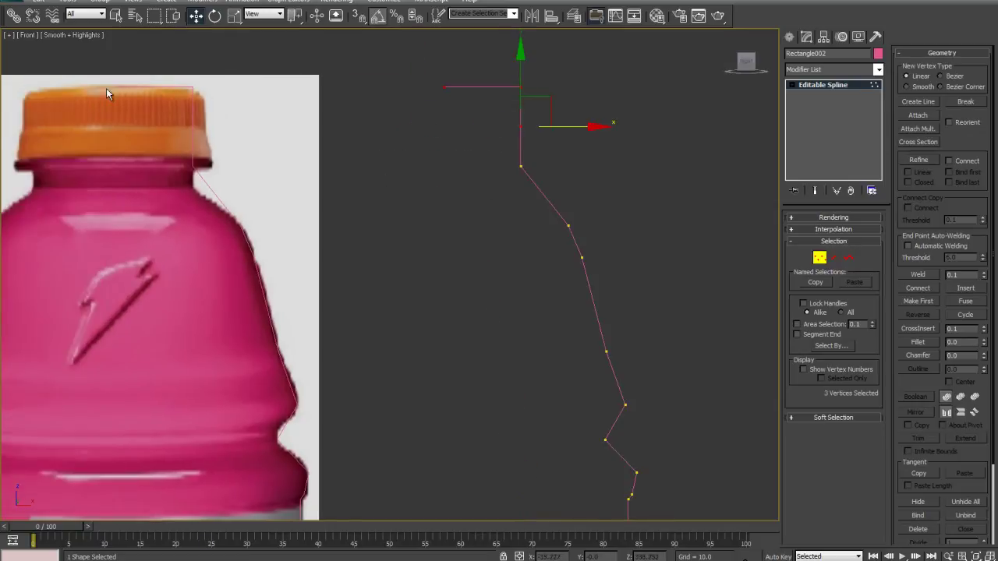
# Lower the neck vertices and the spline's top edge toward the base of the cap.
pyautogui.moveTo(511, 81); pyautogui.dragTo(485, 99)
pyautogui.moveTo(397, 62); pyautogui.dragTo(537, 198)
pyautogui.moveTo(519, 94); pyautogui.dragTo(521, 115)
# Fine-tune the two shoulder vertices against the bottle's outline, placing the lower one at about X 363, Z 210.
pyautogui.click(535, 232)
pyautogui.moveTo(591, 227); pyautogui.dragTo(582, 188)
pyautogui.moveTo(573, 289); pyautogui.dragTo(610, 218)
pyautogui.moveTo(489, 201); pyautogui.dragTo(503, 226, button='middle')
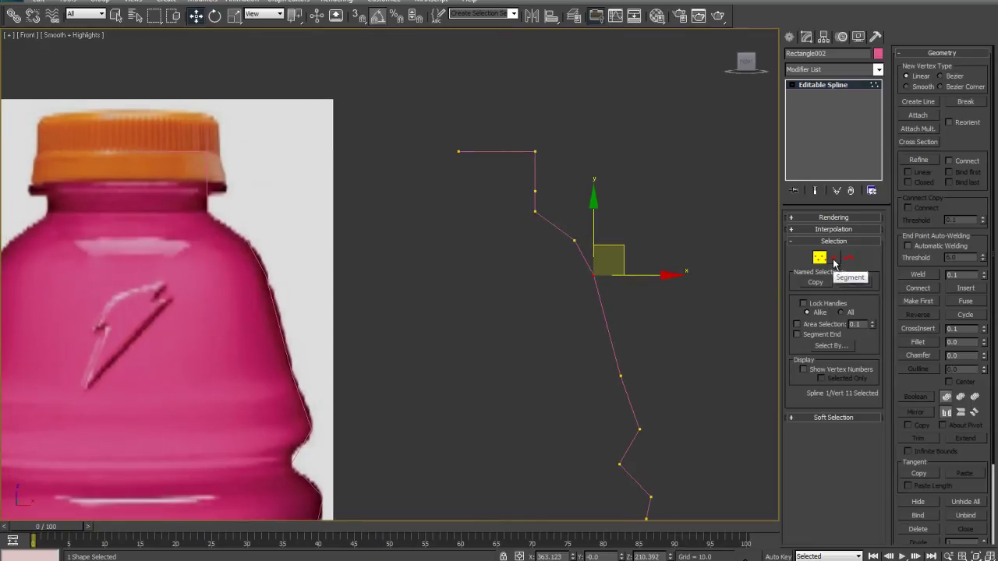
# Refine the vertical neck section with four additional vertices and leave the Refine command.
pyautogui.click(918, 161)
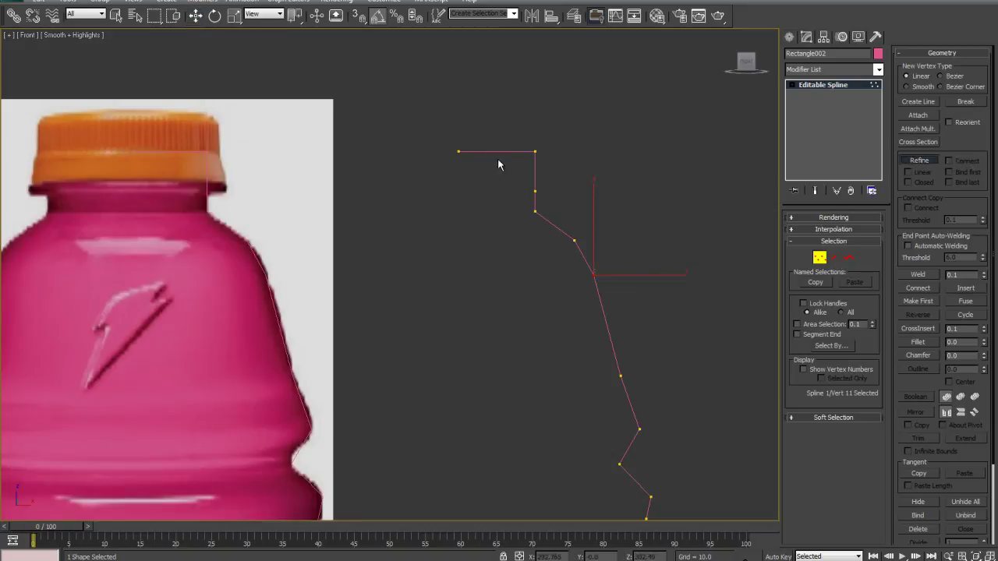
pyautogui.click(535, 180)
pyautogui.click(535, 170)
pyautogui.click(535, 200)
pyautogui.rightClick(649, 168)
# Move the three uppermost intermediate vertices of the neck section upward, closer to the spline's top corner.
pyautogui.moveTo(646, 186); pyautogui.dragTo(332, 272, button='middle')
pyautogui.scroll(3, 626, 236)
pyautogui.scroll(3, 333, 272)
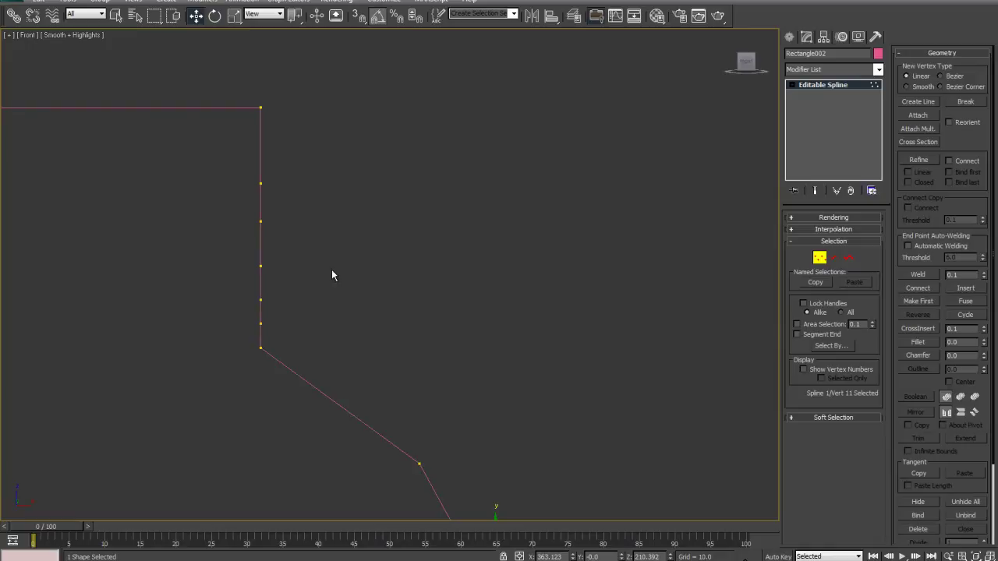
pyautogui.click(222, 179)
pyautogui.click(261, 182)
pyautogui.moveTo(263, 130); pyautogui.dragTo(262, 99)
pyautogui.moveTo(227, 211); pyautogui.dragTo(290, 238)
pyautogui.moveTo(263, 159); pyautogui.dragTo(270, 120)
pyautogui.click(382, 139)
pyautogui.moveTo(249, 245); pyautogui.dragTo(284, 281)
pyautogui.moveTo(262, 214); pyautogui.dragTo(270, 148)
pyautogui.click(351, 141)
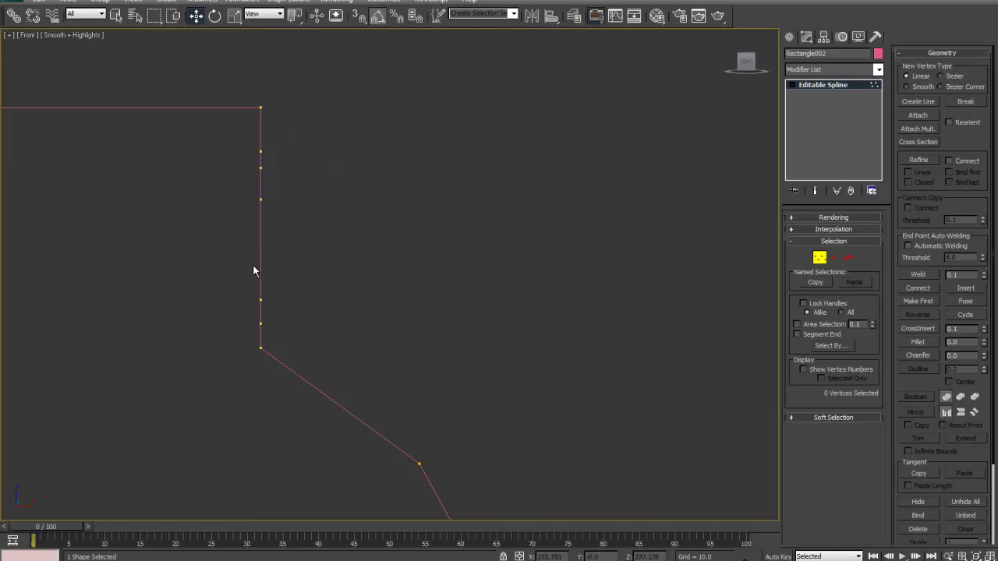
# Move the two lower intermediate neck vertices upward and refine the neck section with one more vertex just above them.
pyautogui.moveTo(245, 271); pyautogui.dragTo(285, 335)
pyautogui.moveTo(265, 251); pyautogui.dragTo(269, 227)
pyautogui.click(919, 160)
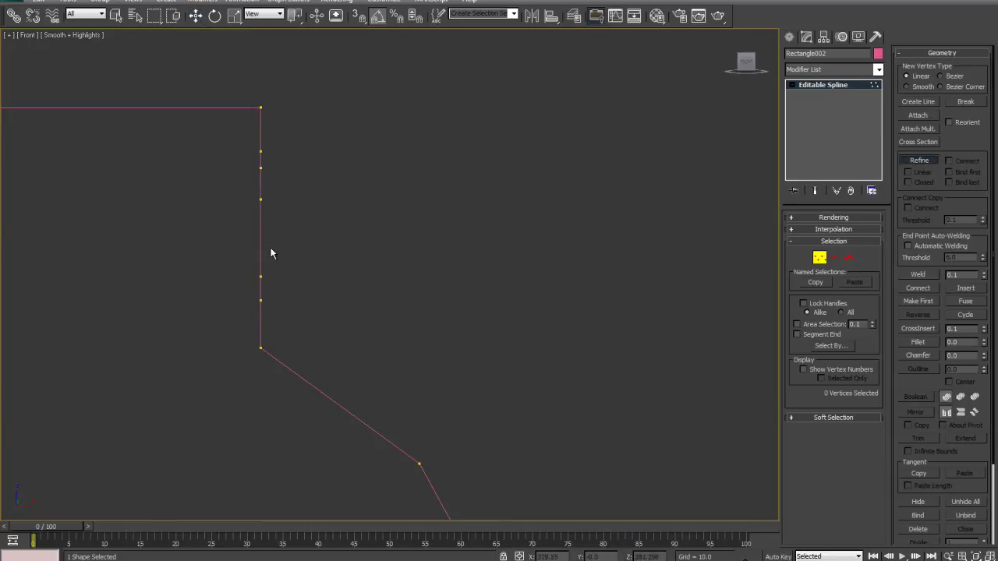
pyautogui.rightClick(456, 214)
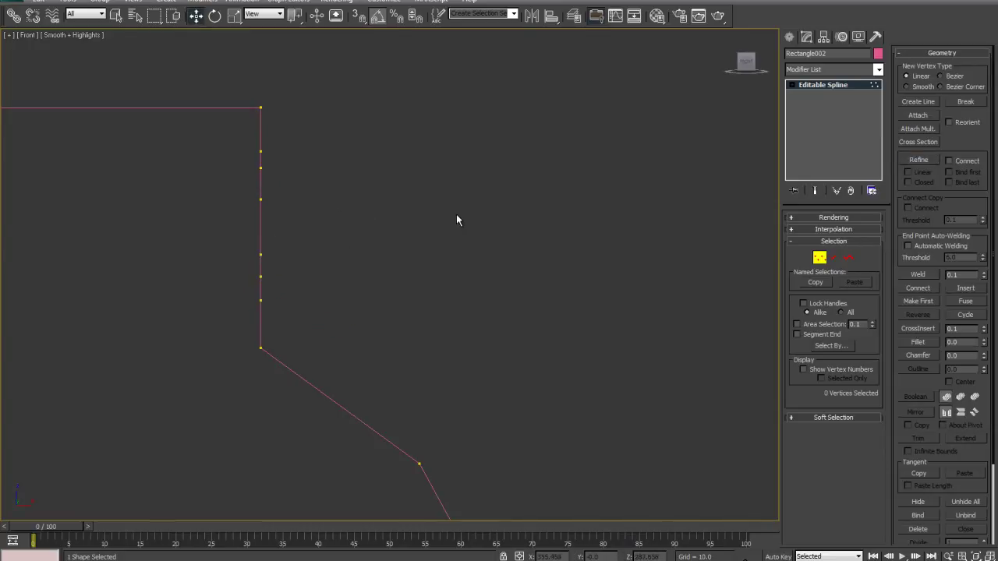
# Move the middle vertex of both neck vertex groups outward by about 3 units in X to form two ridges.
pyautogui.moveTo(278, 178); pyautogui.dragTo(277, 176)
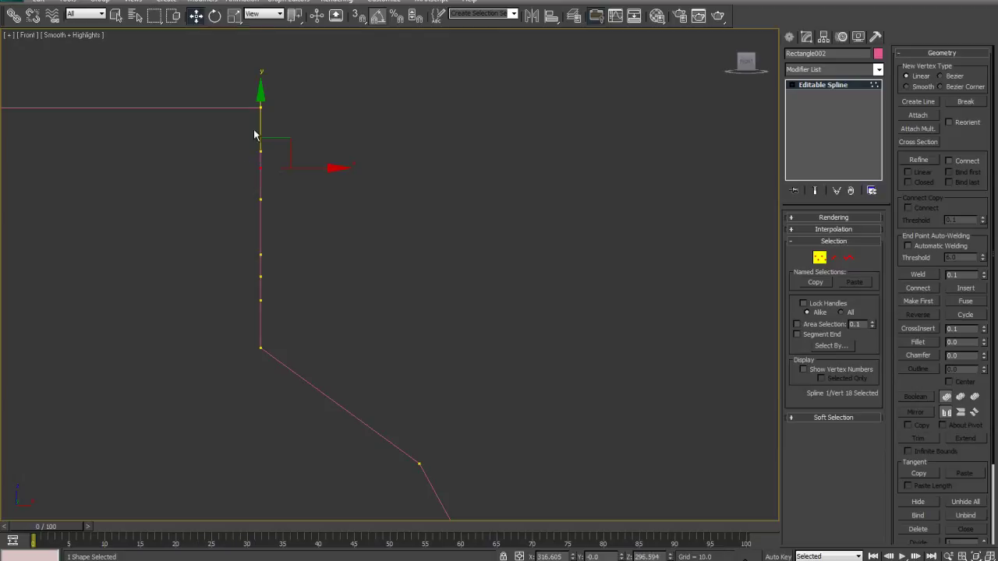
pyautogui.keyDown('ctrl'); pyautogui.click(260, 276); pyautogui.keyUp('ctrl')
pyautogui.moveTo(320, 276); pyautogui.dragTo(335, 276)
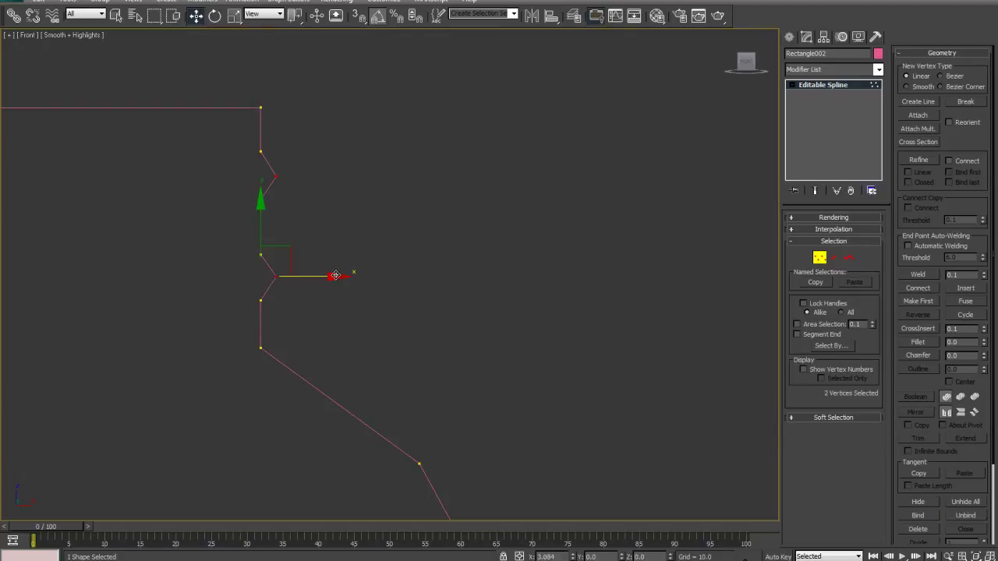
pyautogui.click(312, 329)
# Shift the long vertical label segment slightly inward in X at segment level.
pyautogui.scroll(-4, 312, 329)
pyautogui.moveTo(312, 331); pyautogui.dragTo(436, 323, button='middle')
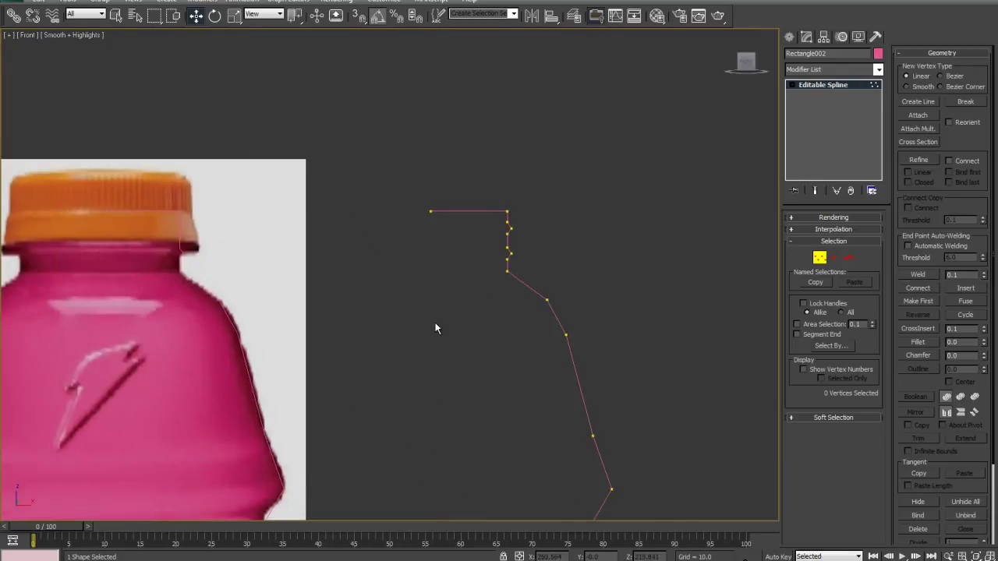
pyautogui.scroll(-2, 435, 324)
pyautogui.moveTo(487, 379); pyautogui.dragTo(431, 302, button='middle')
pyautogui.scroll(-2, 438, 271)
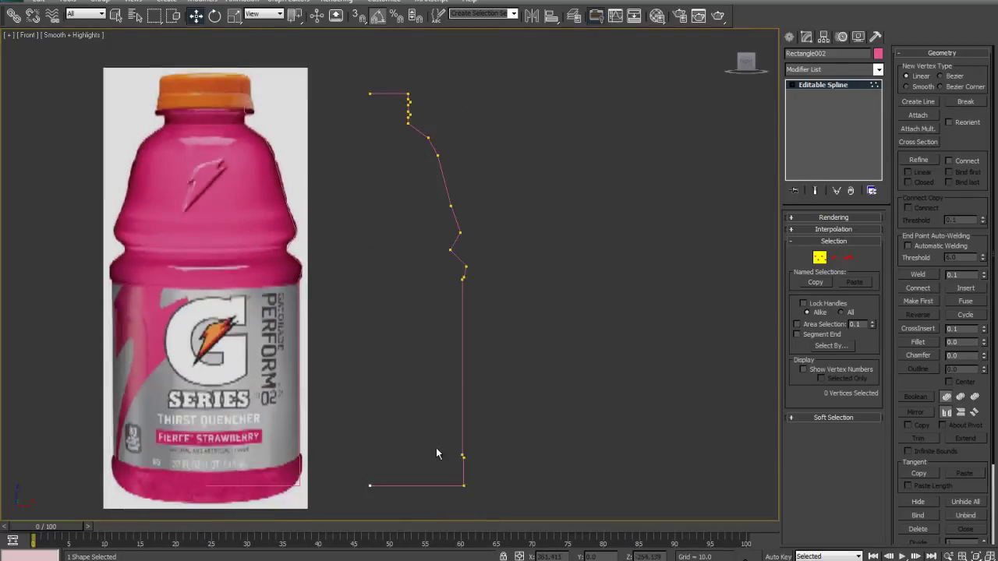
pyautogui.scroll(4, 436, 454)
pyautogui.click(832, 258)
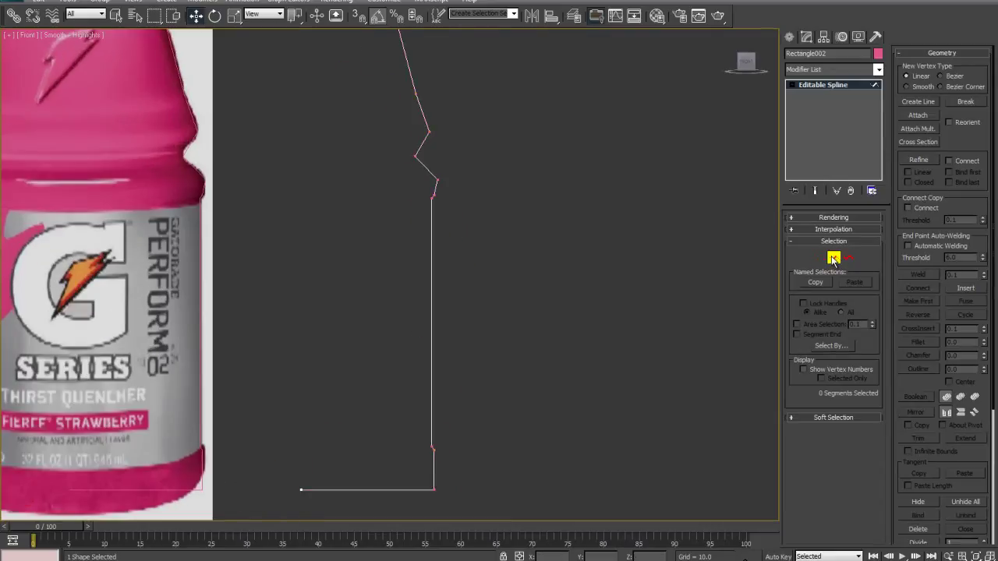
pyautogui.click(431, 300)
pyautogui.moveTo(491, 321); pyautogui.dragTo(488, 322)
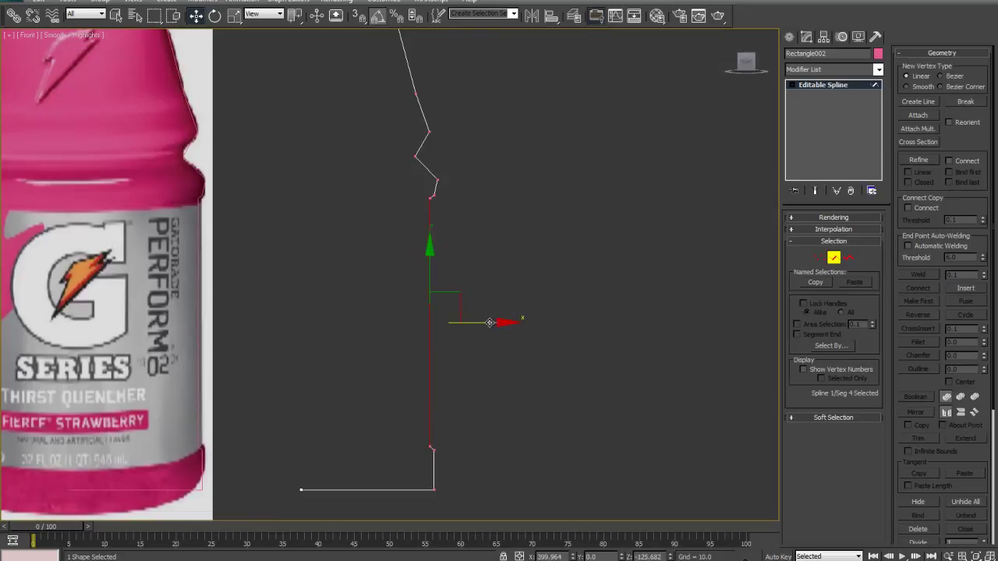
pyautogui.click(527, 225)
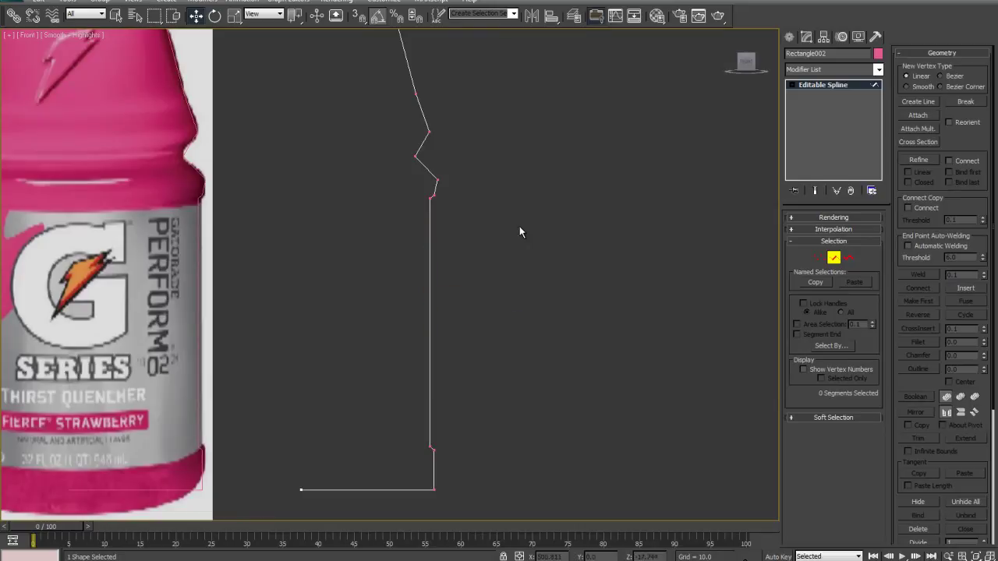
# Convert the profile vertices from the shoulder down to the bottom corner to Smooth.
pyautogui.click(819, 258)
pyautogui.moveTo(562, 320); pyautogui.dragTo(566, 315, button='middle')
pyautogui.scroll(-2, 566, 315)
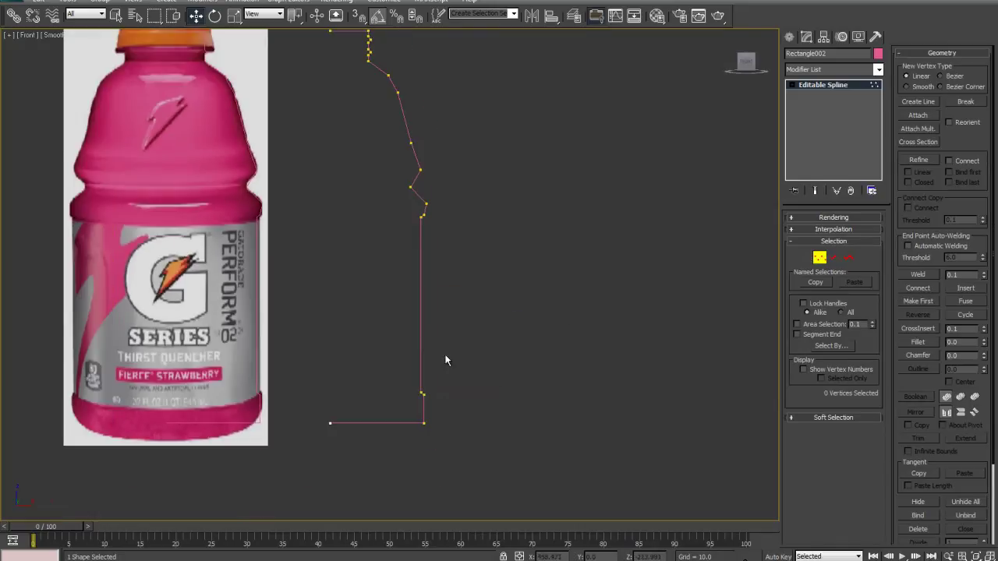
pyautogui.moveTo(414, 318); pyautogui.dragTo(413, 380, button='middle')
pyautogui.moveTo(349, 85); pyautogui.dragTo(394, 102)
pyautogui.rightClick(498, 153)
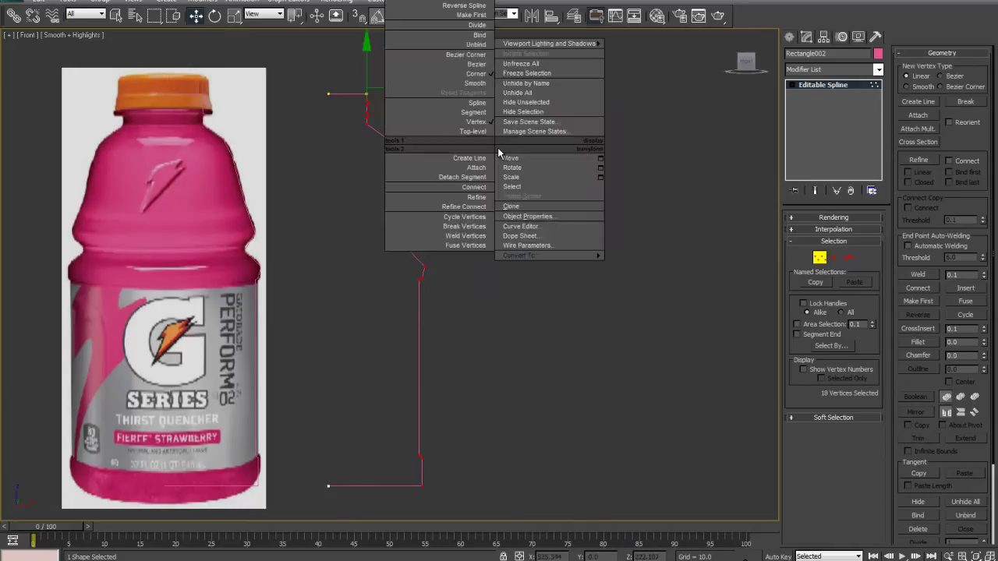
pyautogui.click(471, 83)
pyautogui.click(499, 187)
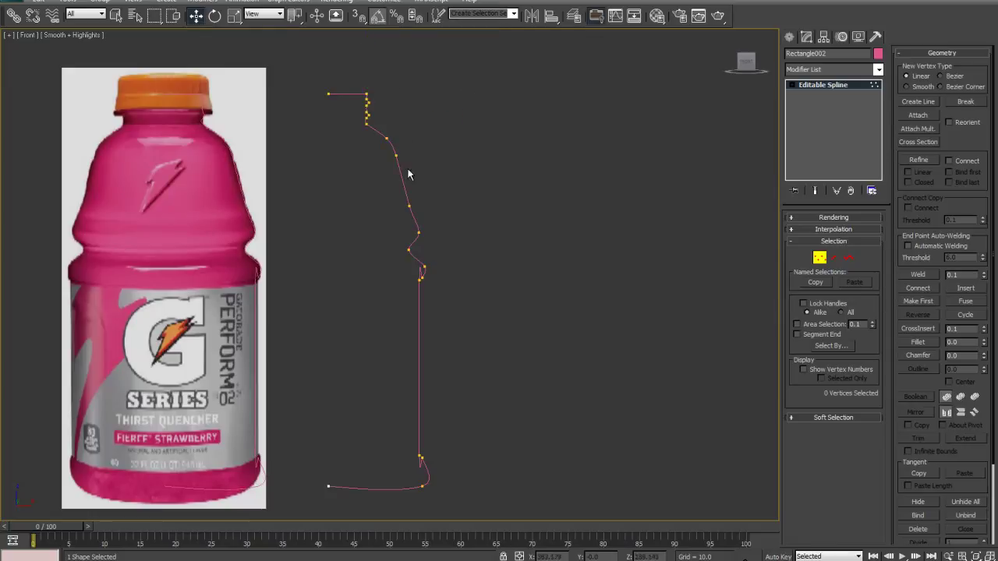
# Convert the two vertices at the label's upper edge to Corner.
pyautogui.scroll(2, 411, 273)
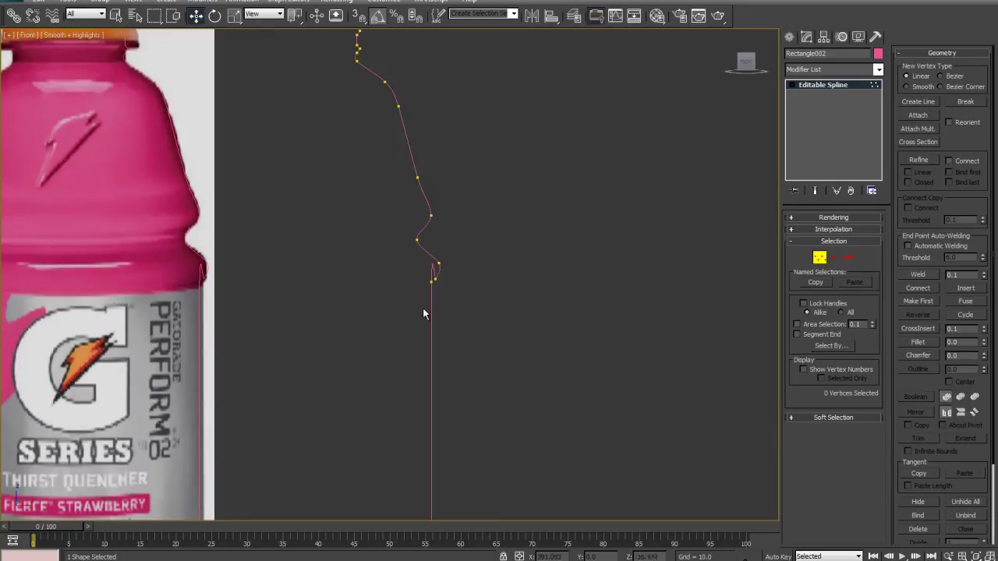
pyautogui.scroll(2, 423, 306)
pyautogui.moveTo(372, 273); pyautogui.dragTo(413, 251)
pyautogui.rightClick(562, 188)
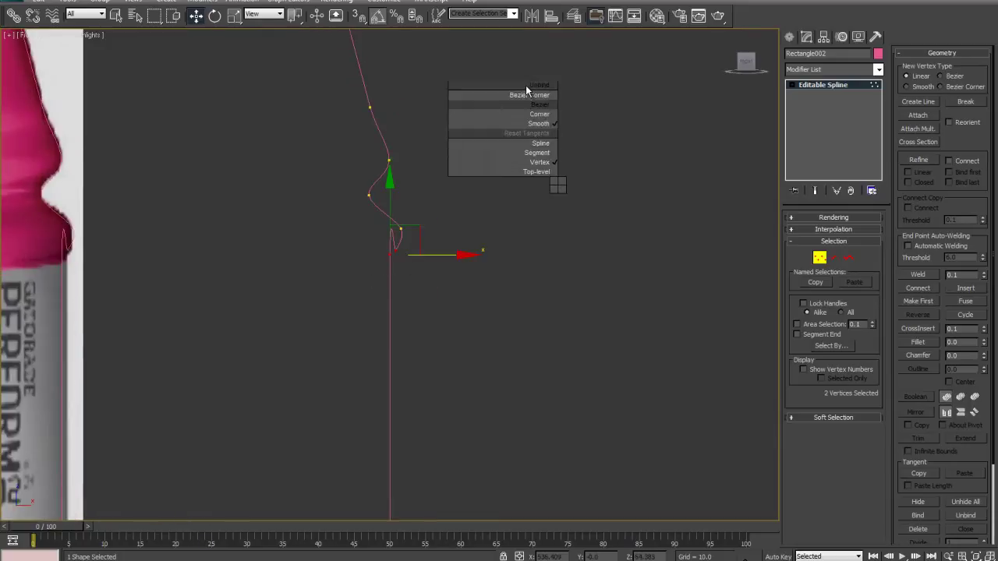
pyautogui.click(537, 116)
pyautogui.click(537, 248)
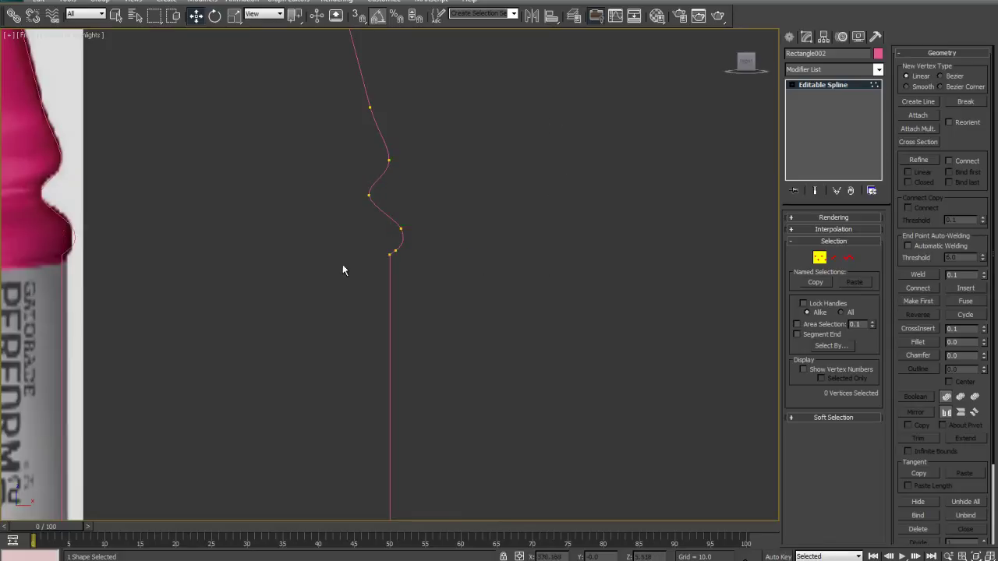
# Convert the two vertices at the label's lower edge and the bottom corner vertex to Corner.
pyautogui.moveTo(353, 368); pyautogui.dragTo(420, 88, button='middle')
pyautogui.moveTo(426, 281); pyautogui.dragTo(521, 363)
pyautogui.rightClick(588, 234)
pyautogui.click(570, 164)
pyautogui.click(455, 331)
pyautogui.moveTo(447, 347); pyautogui.dragTo(542, 427, button='middle')
pyautogui.scroll(-2, 507, 350)
pyautogui.moveTo(580, 446); pyautogui.dragTo(483, 398)
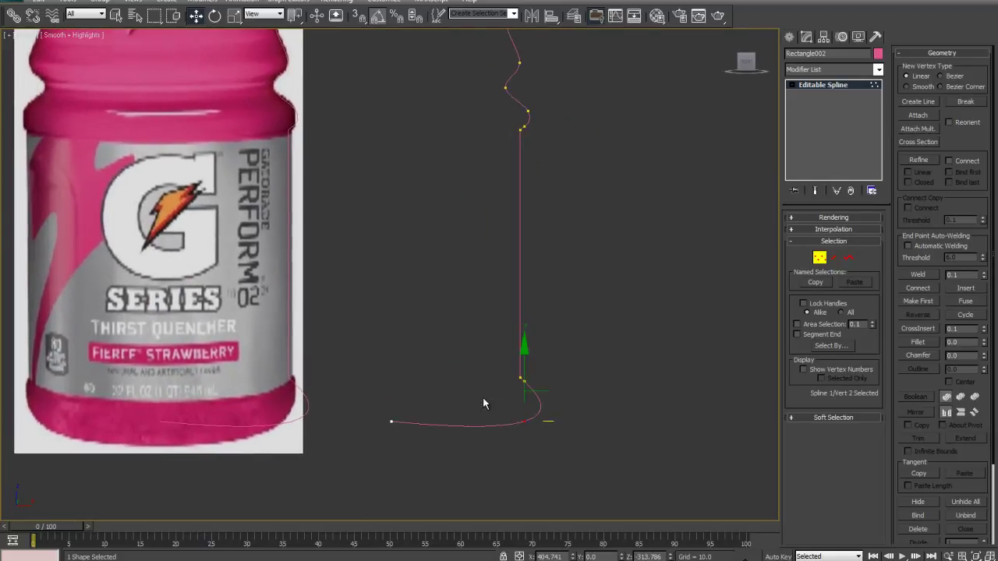
pyautogui.rightClick(575, 357)
pyautogui.click(551, 278)
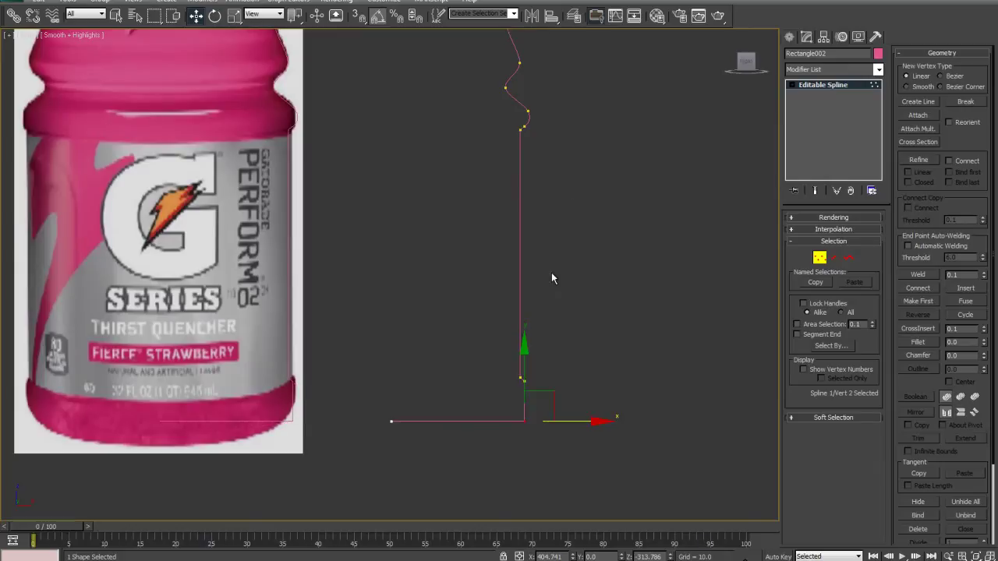
# Nudge the bulge vertex above the label, the waist groove vertex and the bulge vertex above the groove to smooth the curve.
pyautogui.moveTo(519, 252); pyautogui.dragTo(514, 417, button='middle')
pyautogui.scroll(1, 514, 417)
pyautogui.moveTo(552, 278); pyautogui.dragTo(595, 292)
pyautogui.scroll(1, 595, 292)
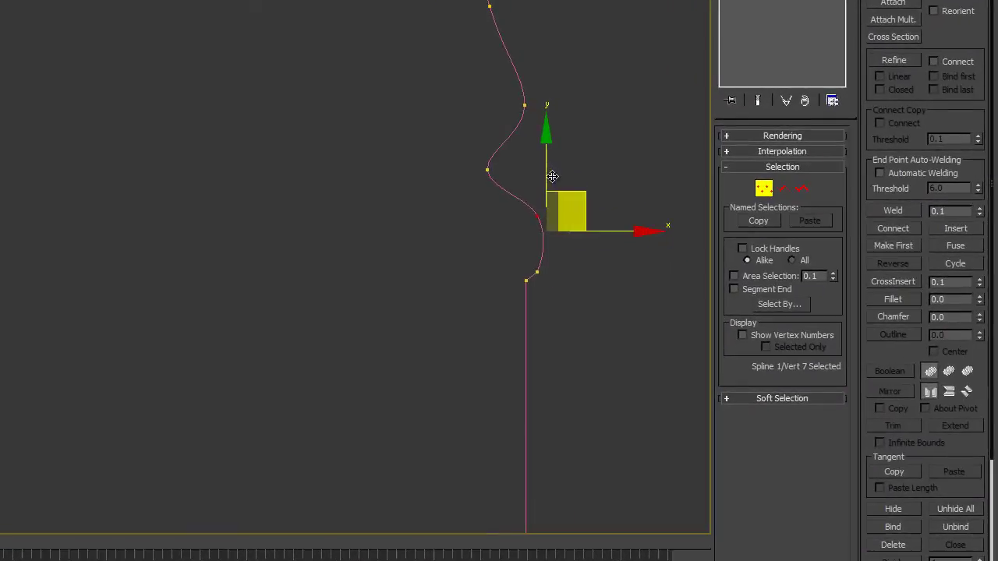
pyautogui.moveTo(552, 177); pyautogui.dragTo(551, 179)
pyautogui.moveTo(541, 169); pyautogui.dragTo(531, 233, button='middle')
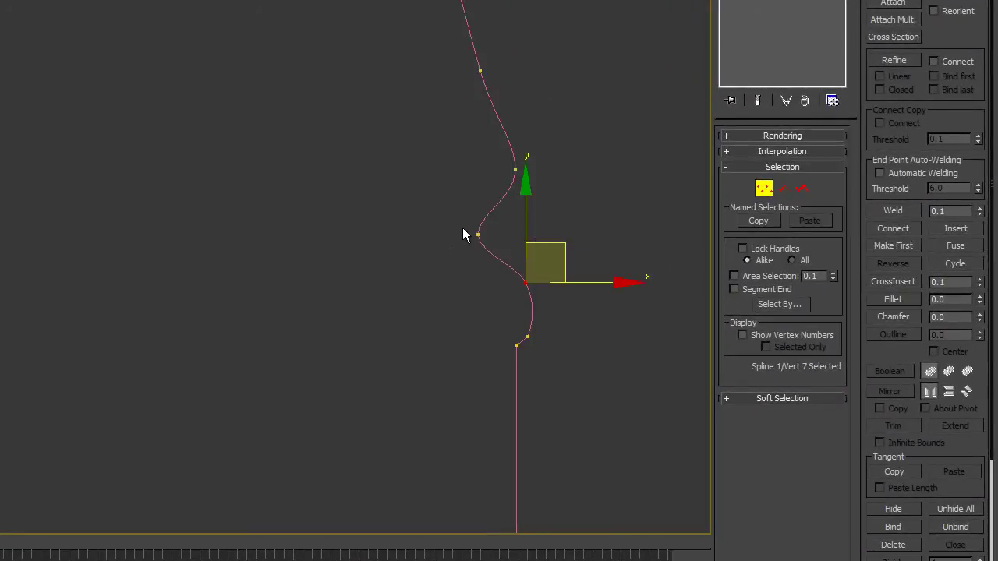
pyautogui.moveTo(463, 227); pyautogui.dragTo(498, 246)
pyautogui.moveTo(519, 189); pyautogui.dragTo(513, 192)
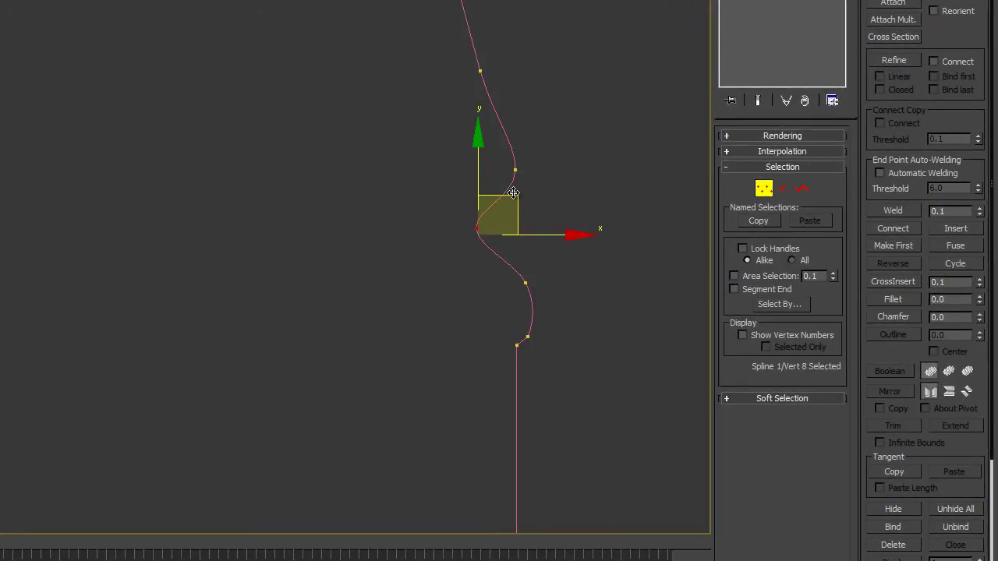
pyautogui.moveTo(513, 192); pyautogui.dragTo(512, 379, button='middle')
pyautogui.moveTo(434, 301); pyautogui.dragTo(556, 354)
pyautogui.moveTo(513, 283); pyautogui.dragTo(515, 277)
# Convert the vertex at the base of the neck to Corner and lower it slightly.
pyautogui.moveTo(495, 274); pyautogui.dragTo(530, 349, button='middle')
pyautogui.moveTo(402, 114); pyautogui.dragTo(421, 206, button='middle')
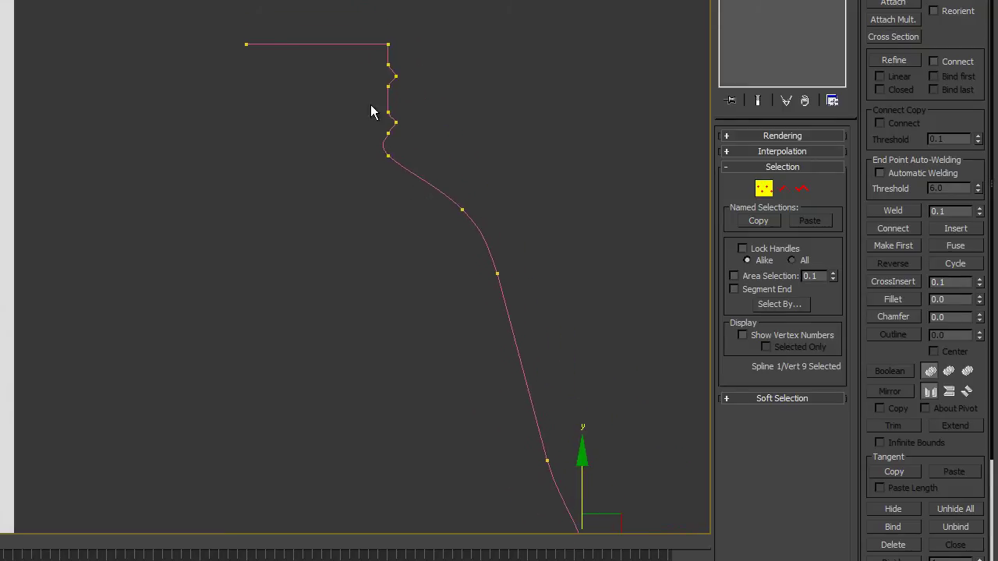
pyautogui.moveTo(414, 146); pyautogui.dragTo(415, 148)
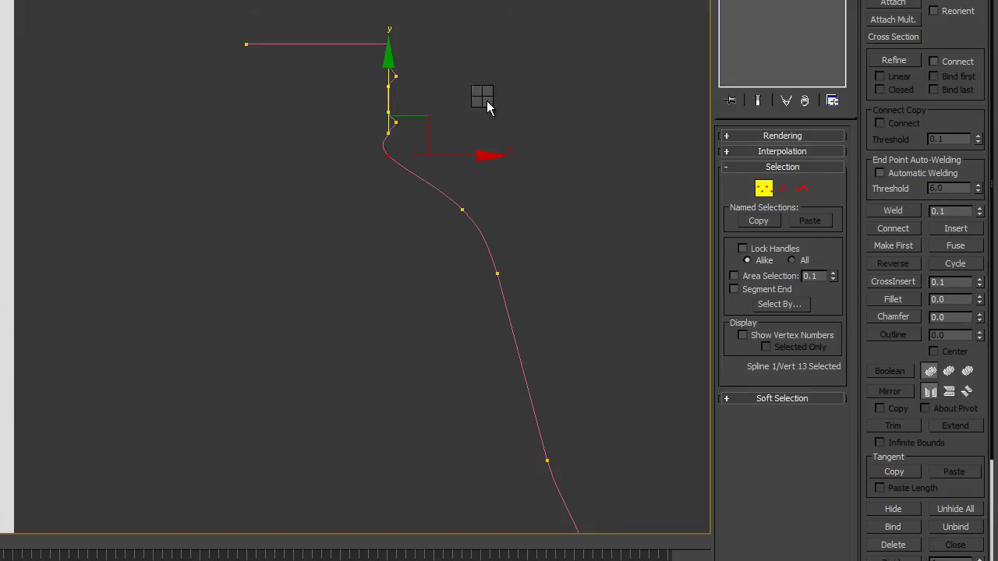
pyautogui.rightClick(484, 92)
pyautogui.click(456, 10)
pyautogui.moveTo(394, 89); pyautogui.dragTo(398, 94)
# Nudge the two shoulder vertices below the neck to round the shoulder curve.
pyautogui.click(463, 210)
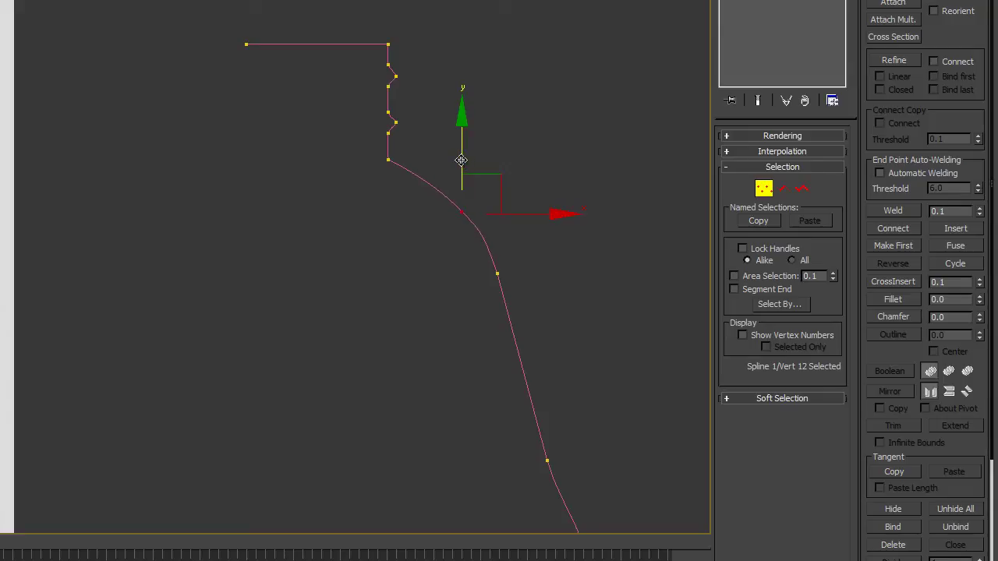
pyautogui.moveTo(488, 266); pyautogui.dragTo(445, 201, button='middle')
pyautogui.moveTo(404, 225); pyautogui.dragTo(491, 177)
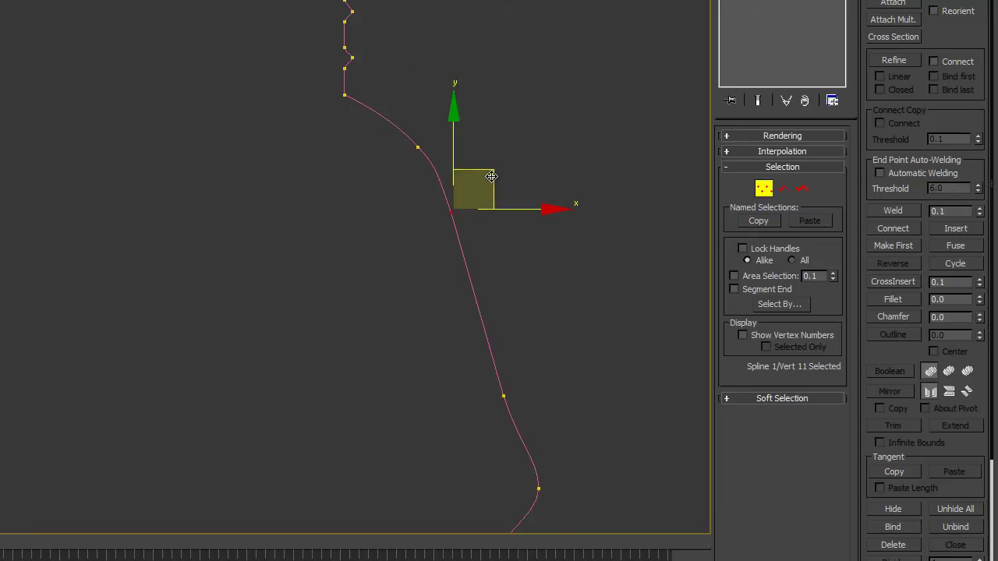
pyautogui.click(344, 278)
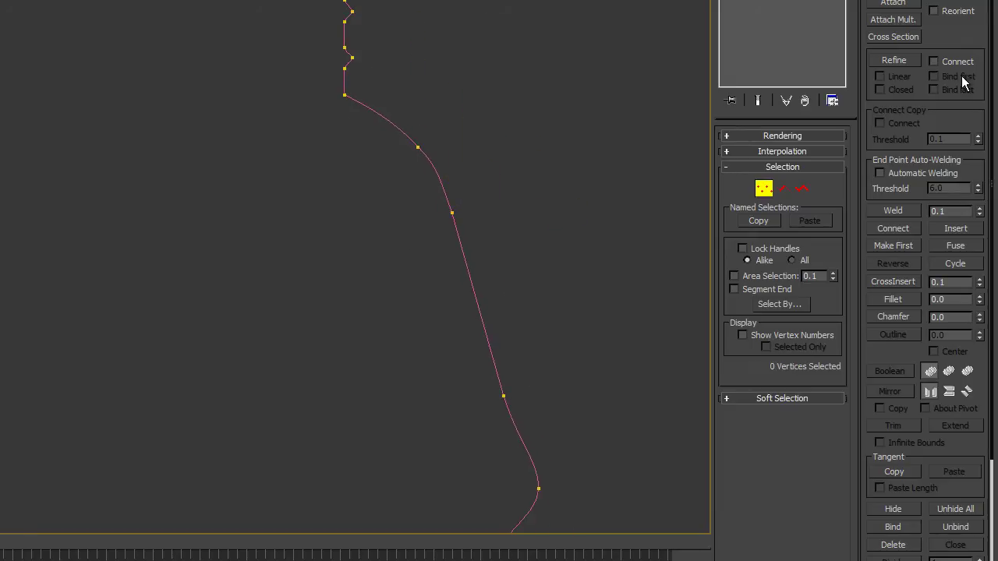
# Refine the curve between the neck base and the upper shoulder vertex with one vertex and pull it slightly inward.
pyautogui.click(893, 64)
pyautogui.click(377, 113)
pyautogui.rightClick(559, 87)
pyautogui.click(378, 113)
pyautogui.rightClick(465, 65)
pyautogui.press('Escape')
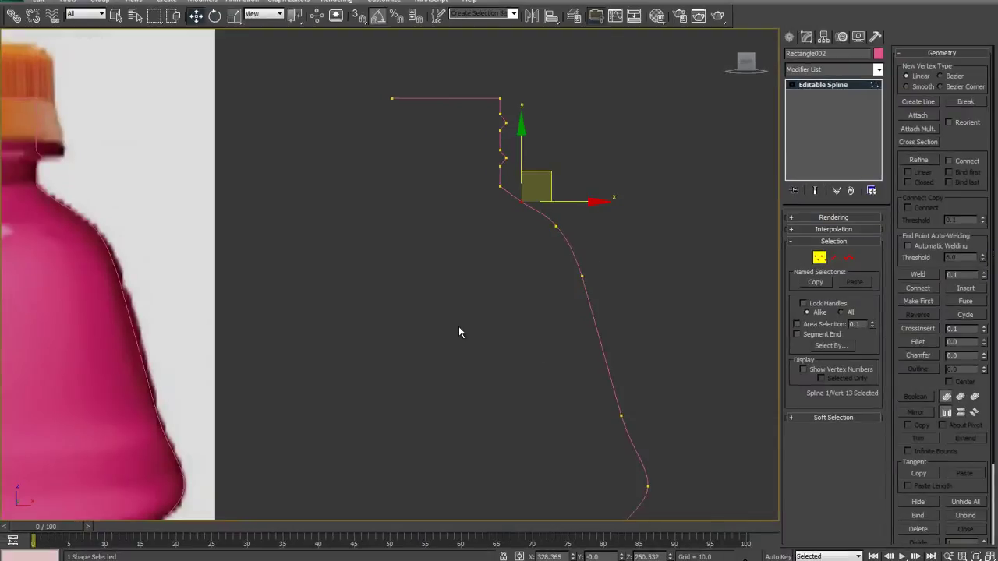
pyautogui.click(459, 327)
# Check the smoothed profile against the bottle's outline from the neck down to the base.
pyautogui.scroll(-3, 438, 283)
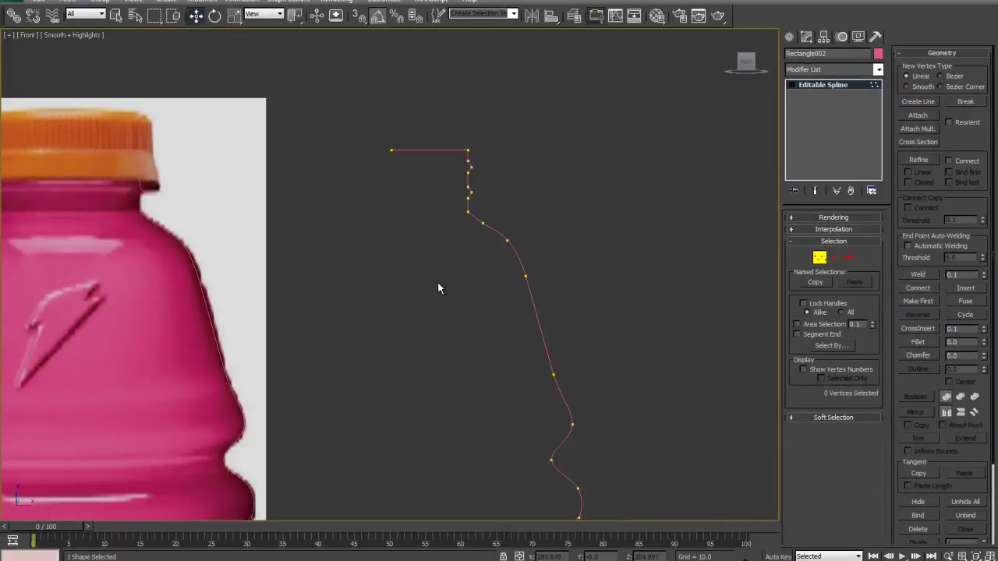
pyautogui.moveTo(439, 288); pyautogui.dragTo(476, 308, button='middle')
pyautogui.scroll(3, 467, 204)
pyautogui.scroll(-2, 466, 207)
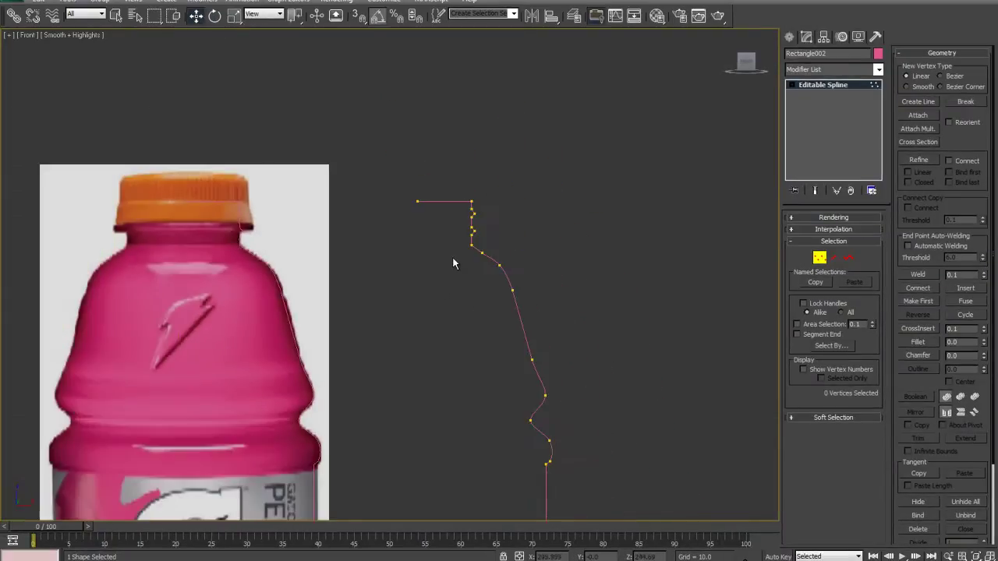
pyautogui.moveTo(513, 342); pyautogui.dragTo(534, 247, button='middle')
pyautogui.scroll(1, 535, 247)
pyautogui.scroll(-2, 535, 248)
pyautogui.moveTo(536, 361); pyautogui.dragTo(528, 209, button='middle')
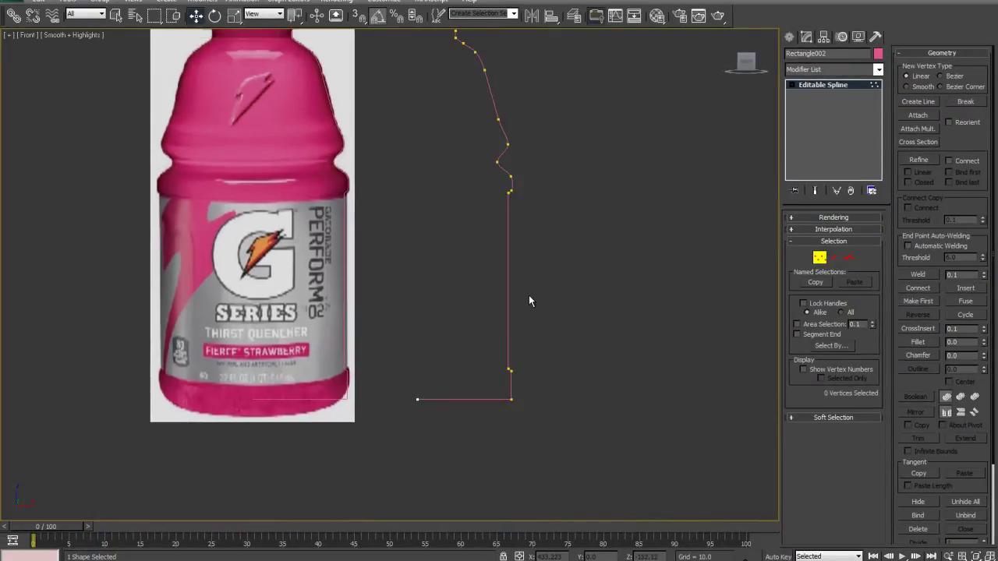
# Fillet the bottom corner vertex into a broad rounded base edge.
pyautogui.moveTo(515, 406); pyautogui.dragTo(465, 288, button='middle')
pyautogui.scroll(2, 466, 287)
pyautogui.moveTo(525, 331); pyautogui.dragTo(453, 274)
pyautogui.scroll(2, 452, 273)
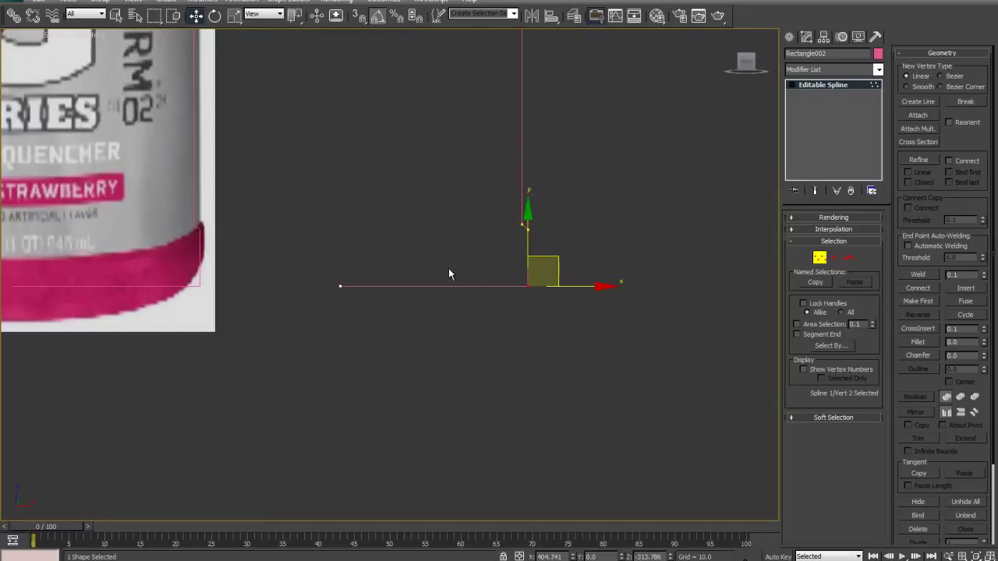
pyautogui.moveTo(449, 269); pyautogui.dragTo(503, 314, button='middle')
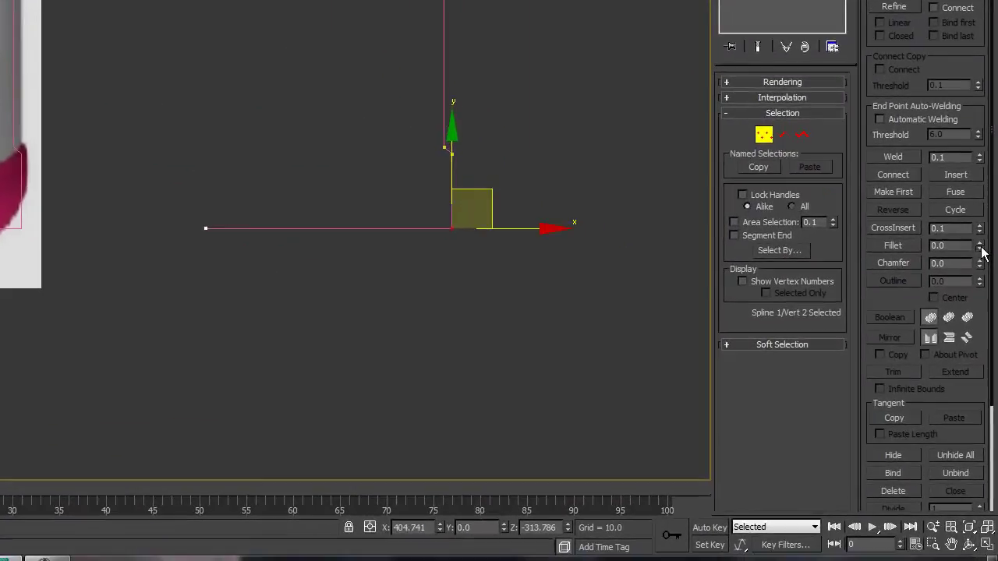
pyautogui.moveTo(984, 343); pyautogui.dragTo(984, 334)
pyautogui.moveTo(979, 236)
pyautogui.mouseDown()
pyautogui.moveTo(978, 223)
pyautogui.moveTo(968, 239)
pyautogui.moveTo(968, 211)
pyautogui.moveTo(963, 234)
pyautogui.moveTo(965, 222)
pyautogui.mouseUp()
# Refine the bottom edge with two additional vertices and leave the Refine command.
pyautogui.moveTo(298, 185); pyautogui.dragTo(397, 221, button='middle')
pyautogui.click(894, 6)
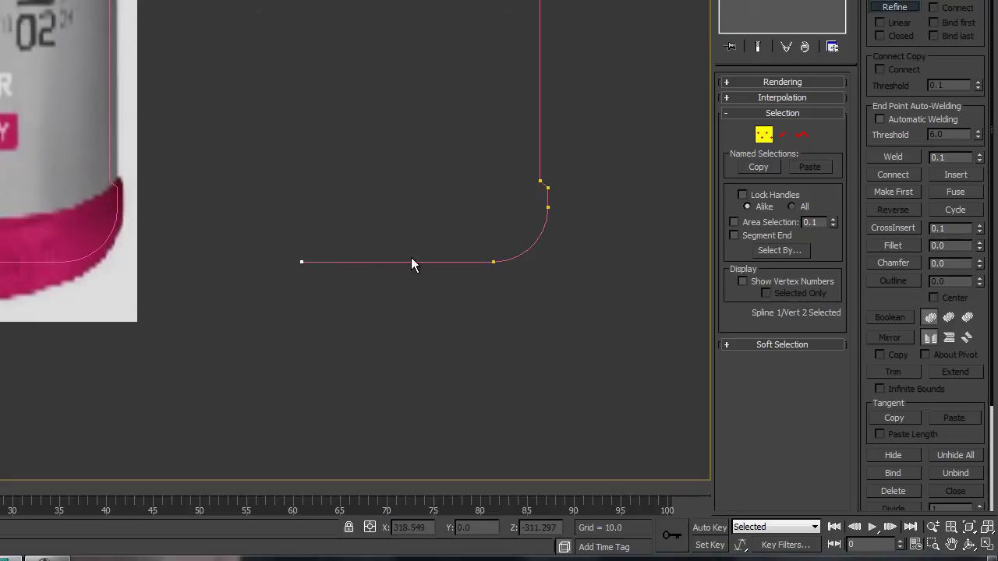
pyautogui.click(436, 261)
pyautogui.click(363, 262)
pyautogui.click(895, 7)
# Raise the two innermost vertices of the bottom edge to form a recessed base.
pyautogui.moveTo(270, 291); pyautogui.dragTo(420, 220)
pyautogui.moveTo(304, 187); pyautogui.dragTo(304, 169)
pyautogui.click(336, 225)
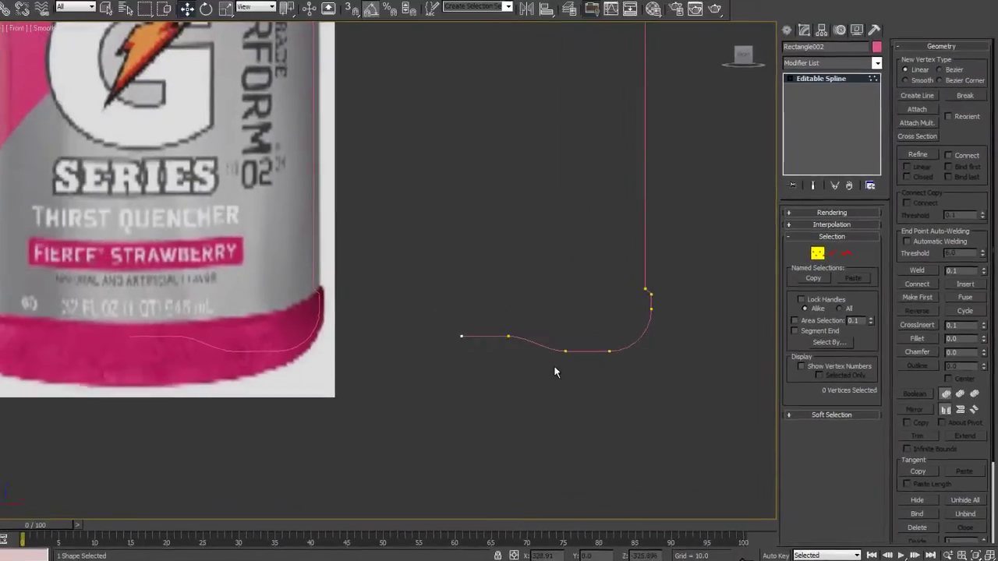
# Delete the innermost vertex of the profile's top edge to open the bottle's mouth, and leave vertex editing.
pyautogui.scroll(-4, 555, 372)
pyautogui.moveTo(543, 163); pyautogui.dragTo(546, 338, button='middle')
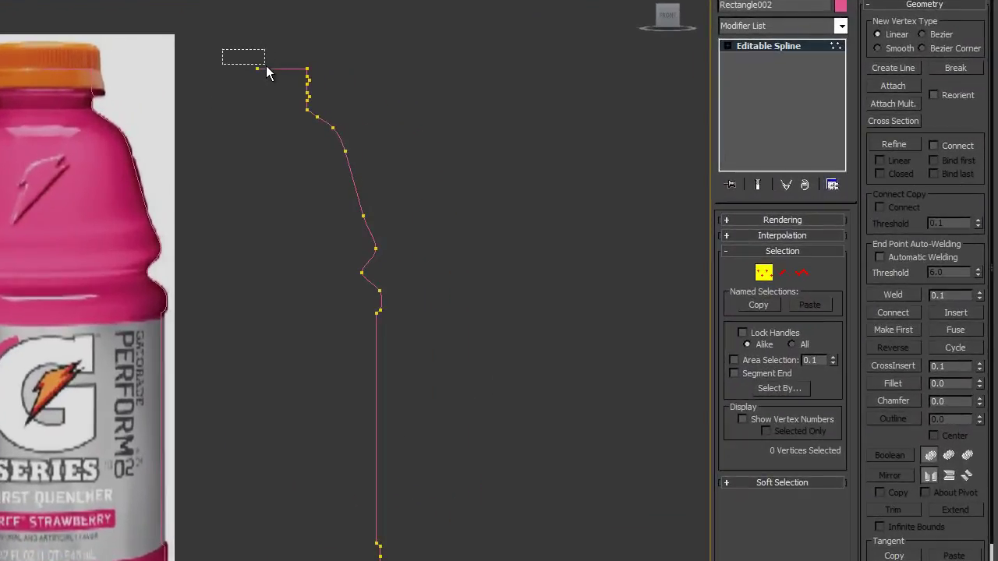
pyautogui.moveTo(275, 76); pyautogui.dragTo(275, 76)
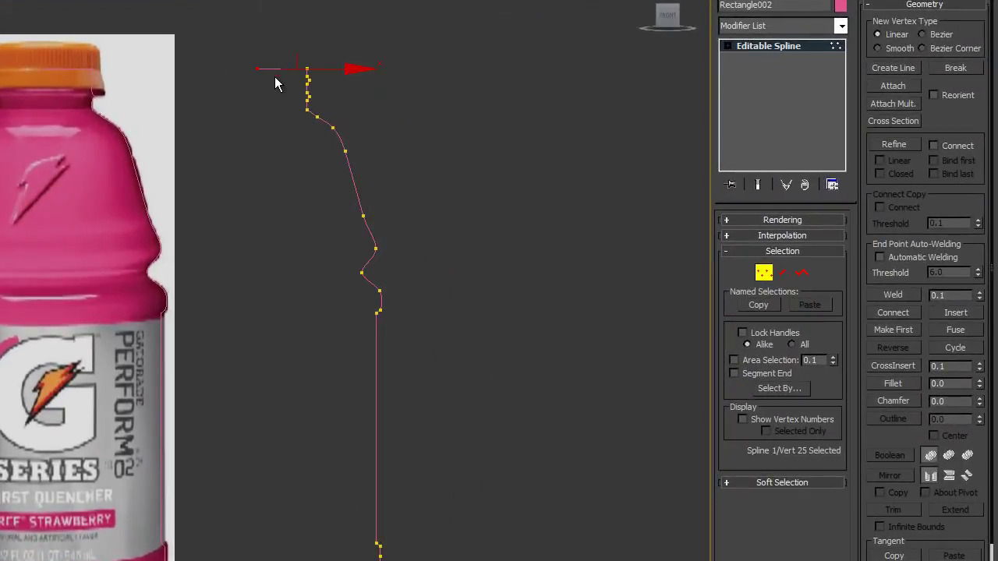
pyautogui.click(299, 130)
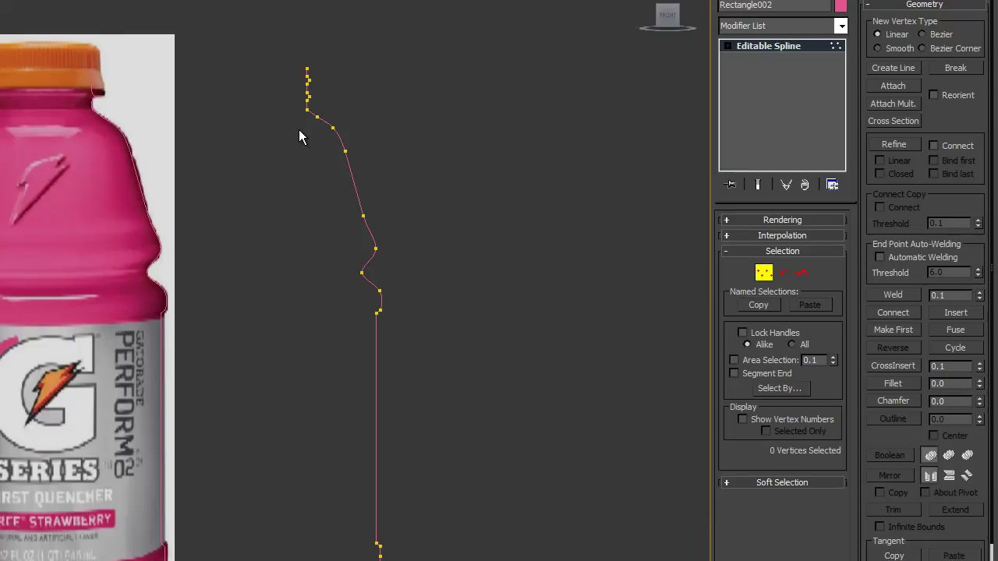
pyautogui.click(768, 270)
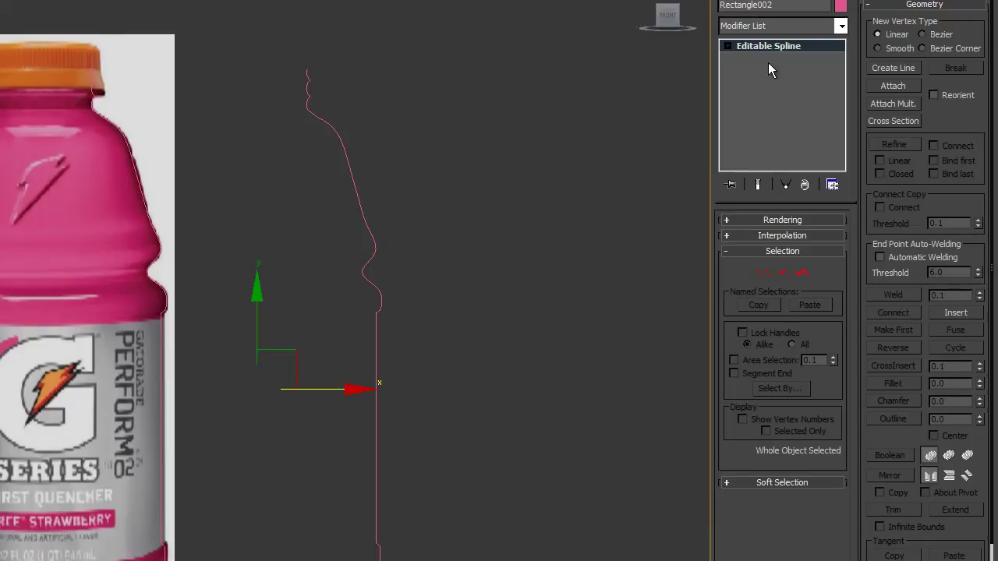
# Apply a Lathe modifier to the profile and move the lathed bottle along X clear of the reference image.
pyautogui.click(770, 30)
pyautogui.press('l')
pyautogui.press('Return')
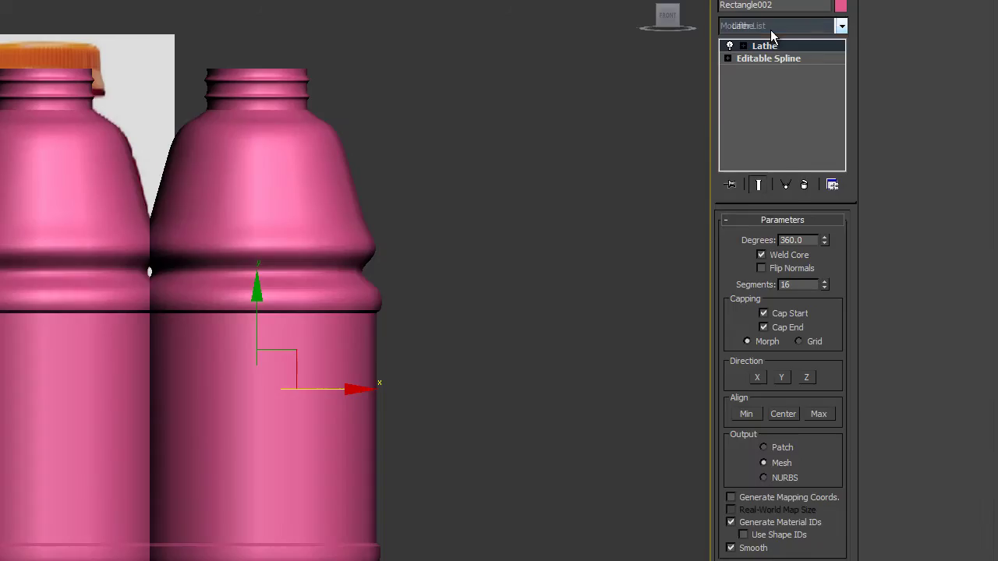
pyautogui.moveTo(345, 387); pyautogui.dragTo(414, 388)
pyautogui.click(493, 282)
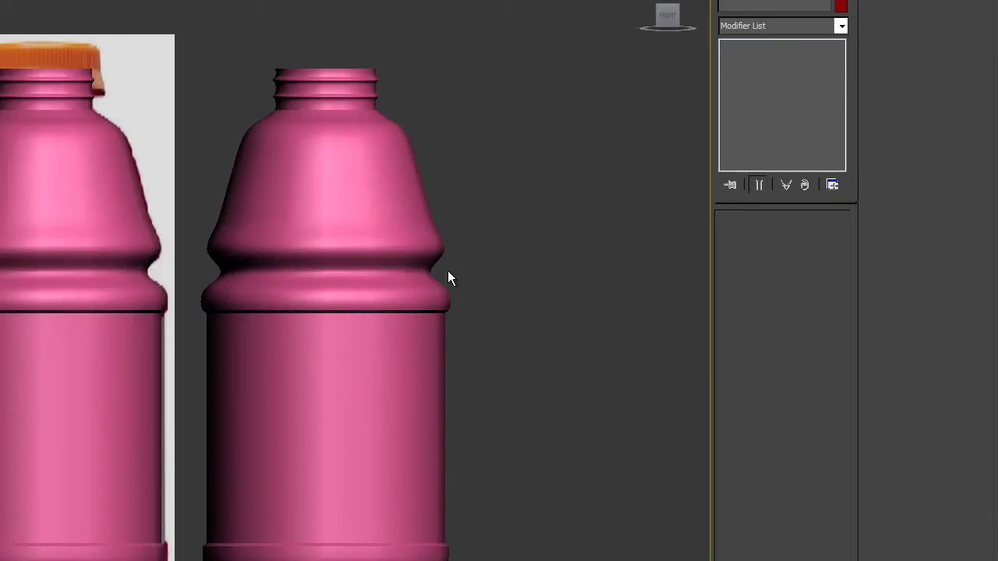
# Examine the lathed bottle in the Perspective view, in both wireframe and shaded display.
pyautogui.press('p')
pyautogui.press('z')
pyautogui.keyDown('alt'); pyautogui.moveTo(421, 234); pyautogui.dragTo(391, 280, button='middle'); pyautogui.keyUp('alt')
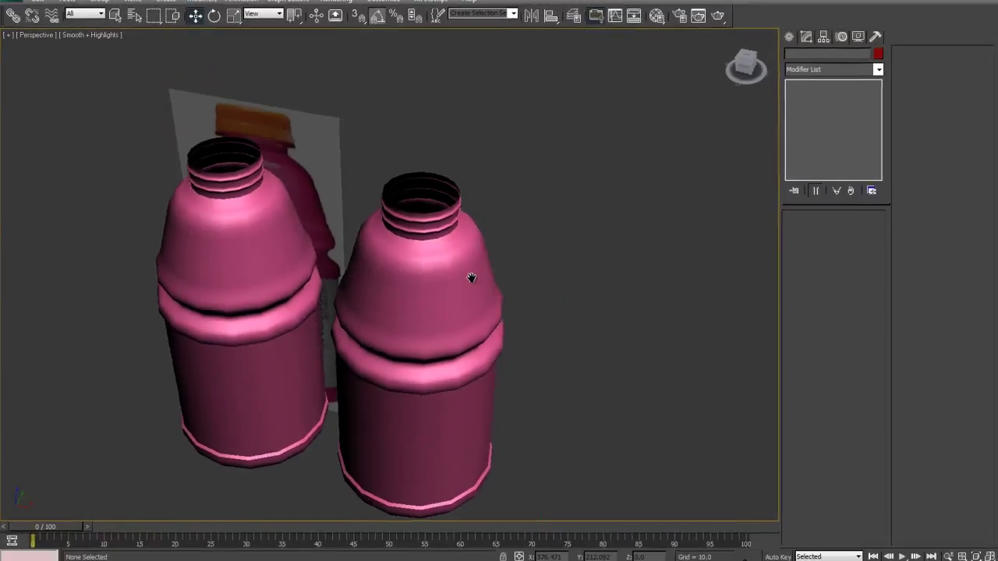
pyautogui.scroll(2, 391, 285)
pyautogui.press('F3')
pyautogui.scroll(1, 418, 302)
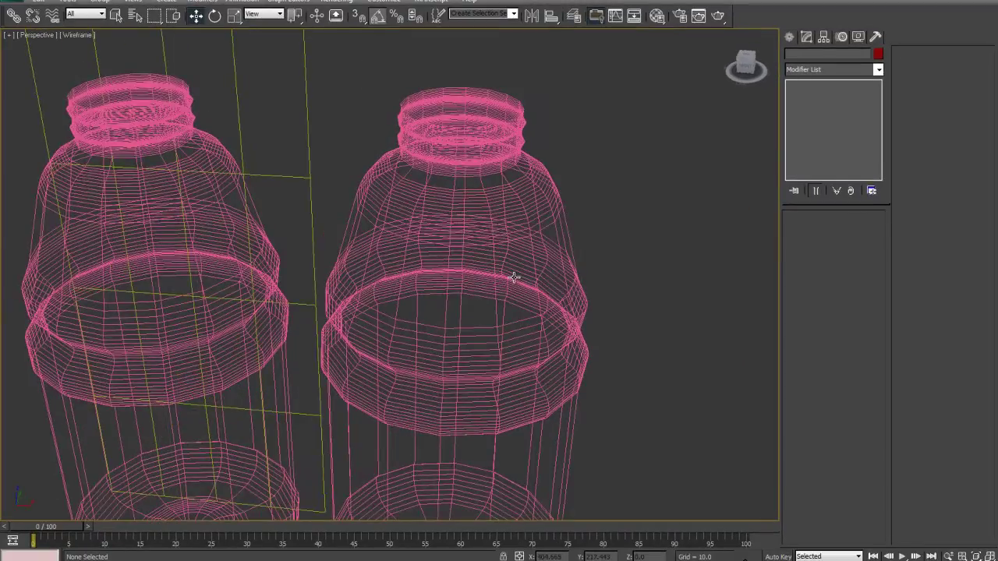
pyautogui.press('F3')
pyautogui.moveTo(518, 280); pyautogui.dragTo(507, 250, button='middle')
pyautogui.scroll(3, 508, 250)
# Set the bottle's Lathe segments to 22 and raise them to 24.
pyautogui.click(439, 227)
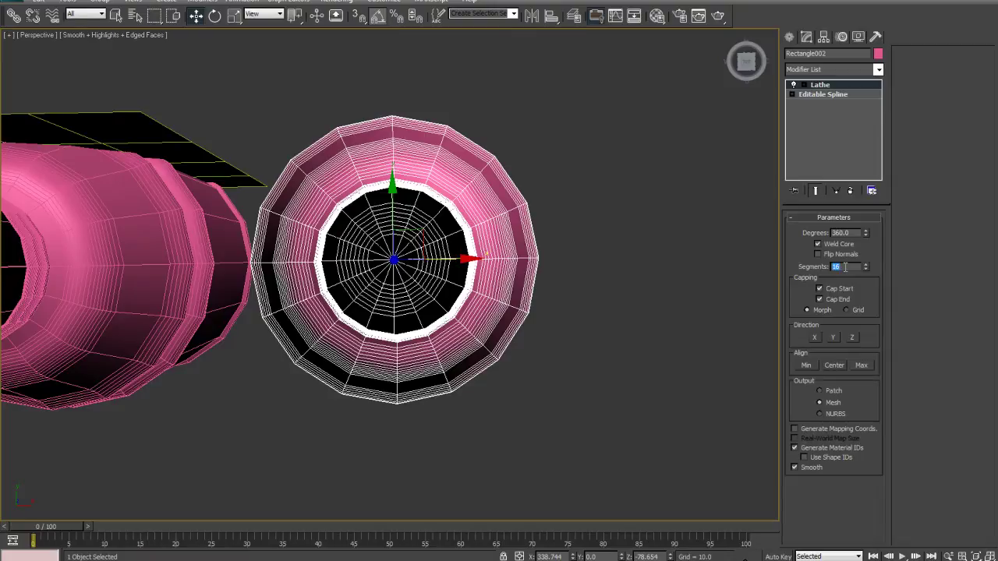
pyautogui.write('2')
pyautogui.press('Return')
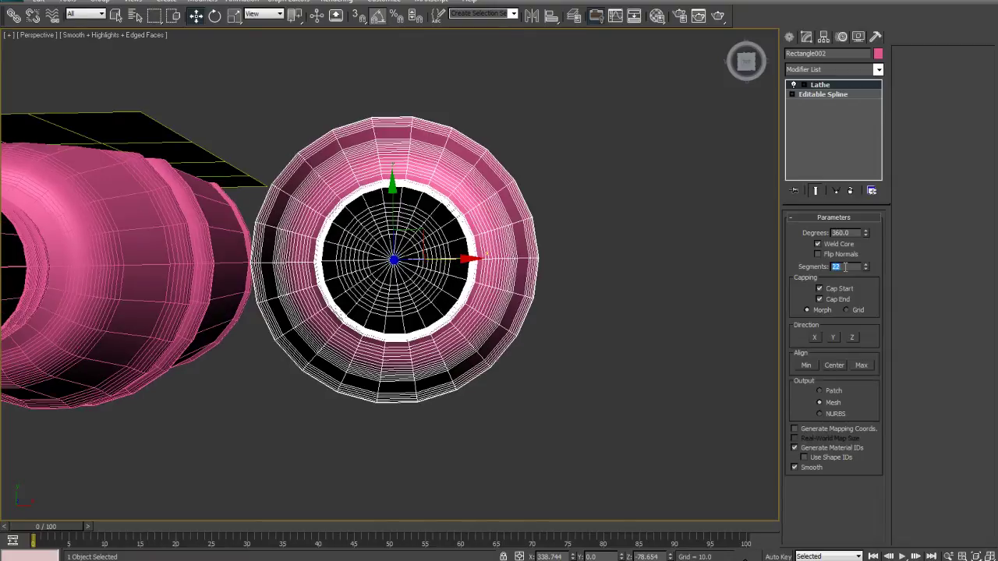
pyautogui.moveTo(343, 300); pyautogui.dragTo(333, 300, button='middle')
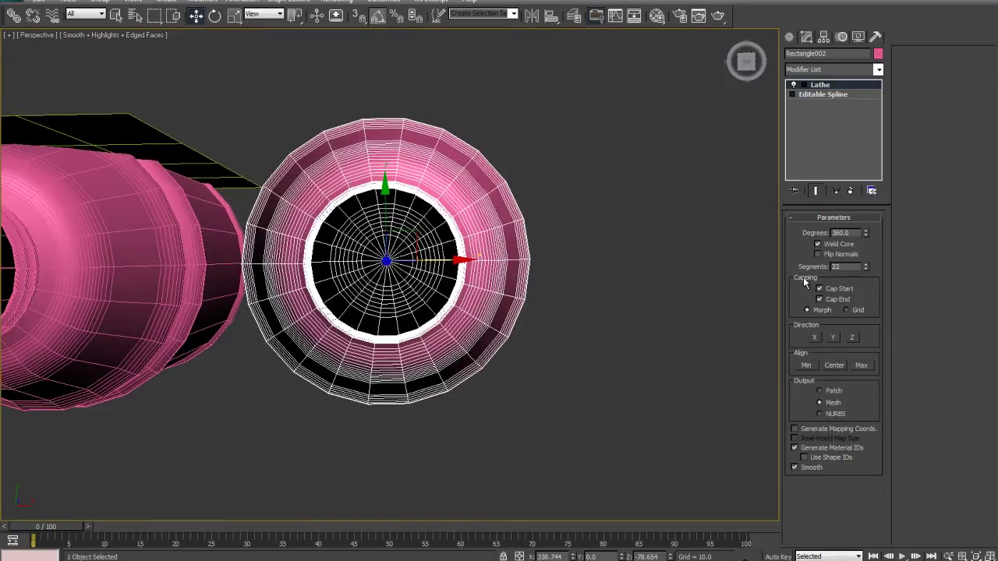
pyautogui.click(864, 265)
pyautogui.click(865, 265)
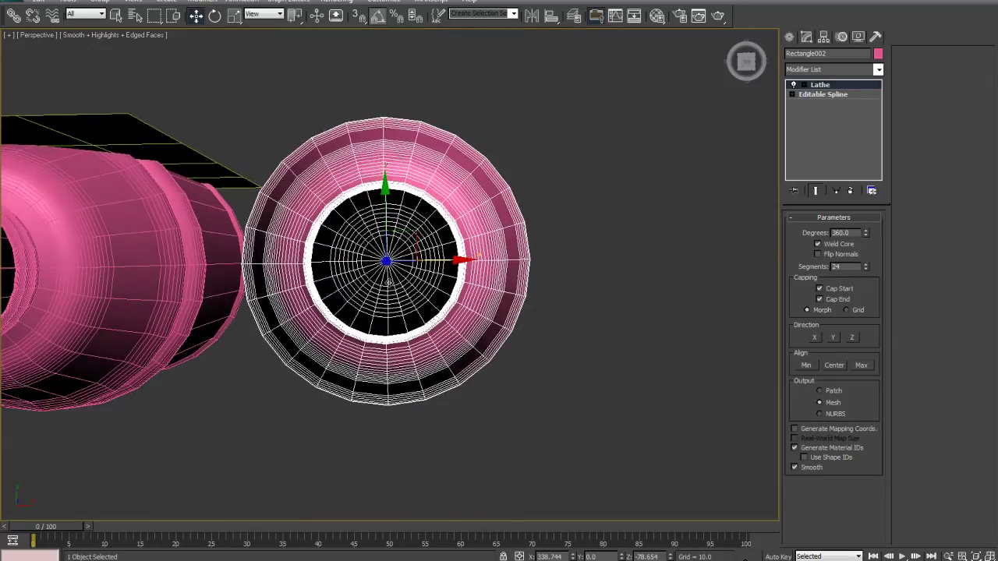
# Try 23 and 22 Lathe segments in the Top view, return to 24 and deselect the bottle.
pyautogui.moveTo(345, 299); pyautogui.dragTo(374, 291, button='middle')
pyautogui.press('t')
pyautogui.press('z')
pyautogui.moveTo(463, 308); pyautogui.dragTo(428, 300, button='middle')
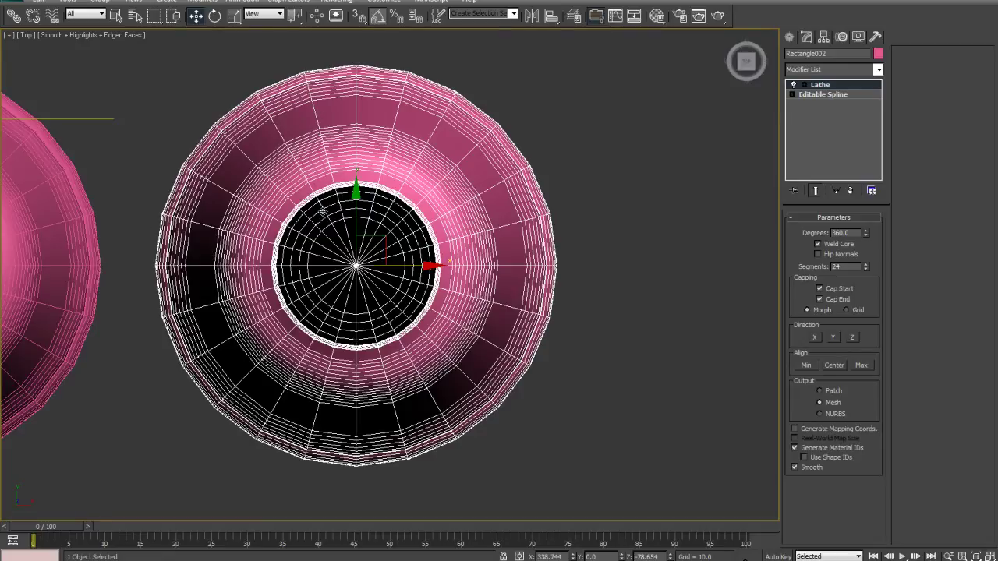
pyautogui.click(865, 269)
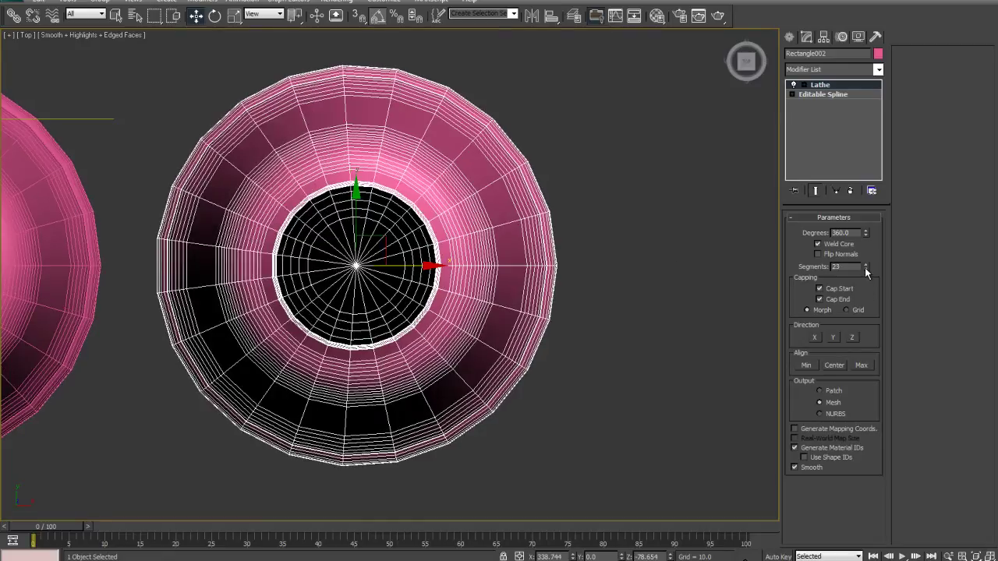
pyautogui.click(865, 268)
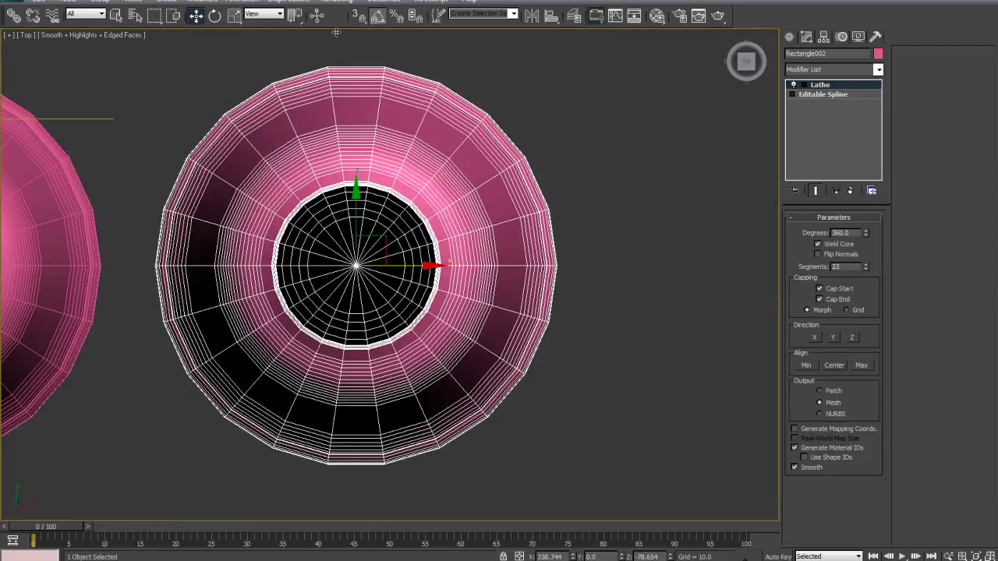
pyautogui.click(866, 264)
pyautogui.click(866, 264)
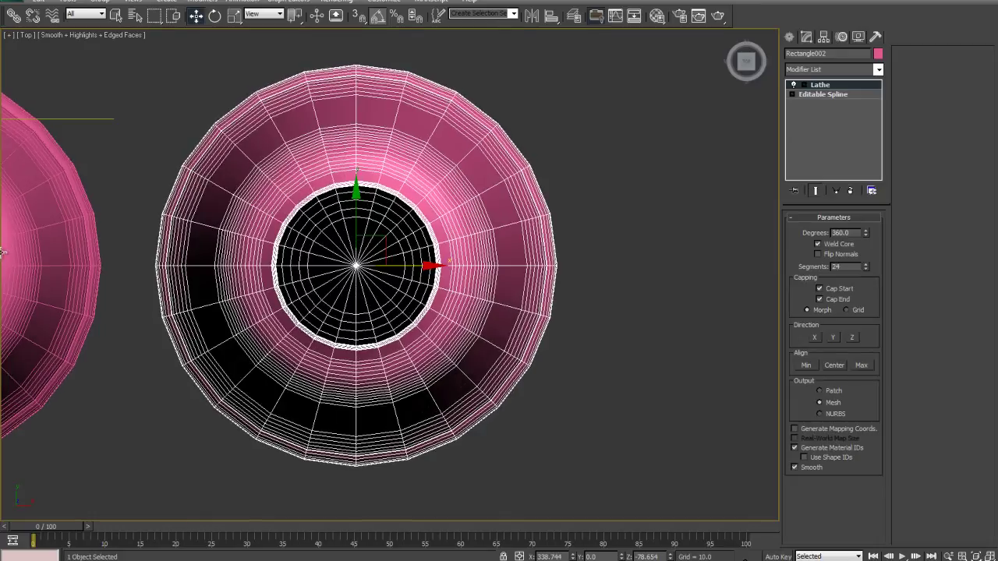
pyautogui.click(620, 388)
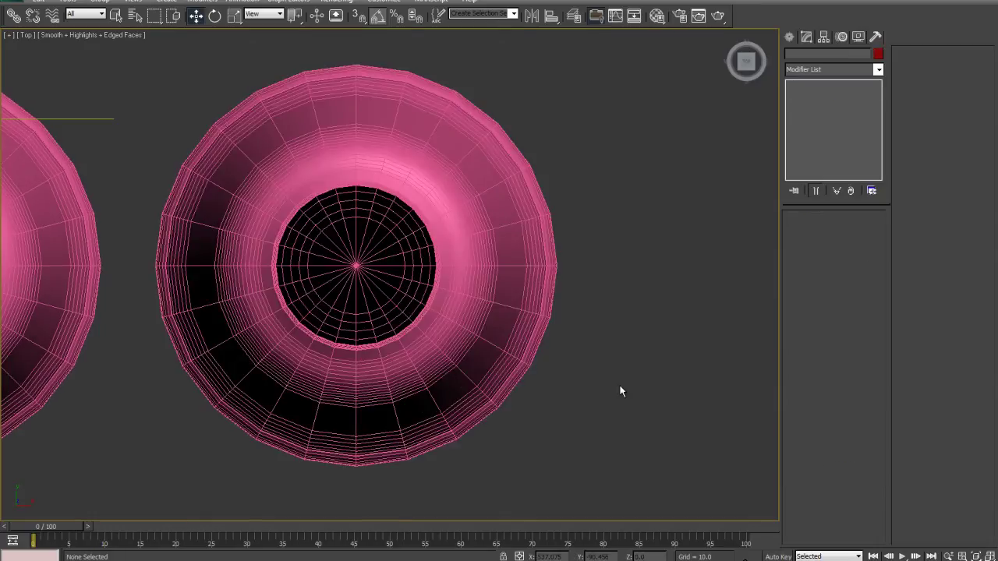
# Examine the bottle's mesh density in the Perspective view, both close up and from a distance.
pyautogui.press('p')
pyautogui.press('z')
pyautogui.keyDown('alt'); pyautogui.moveTo(536, 338); pyautogui.dragTo(473, 341, button='middle'); pyautogui.keyUp('alt')
pyautogui.scroll(3, 402, 209)
pyautogui.keyDown('alt'); pyautogui.moveTo(395, 226); pyautogui.dragTo(532, 290, button='middle'); pyautogui.keyUp('alt')
pyautogui.scroll(-5, 531, 291)
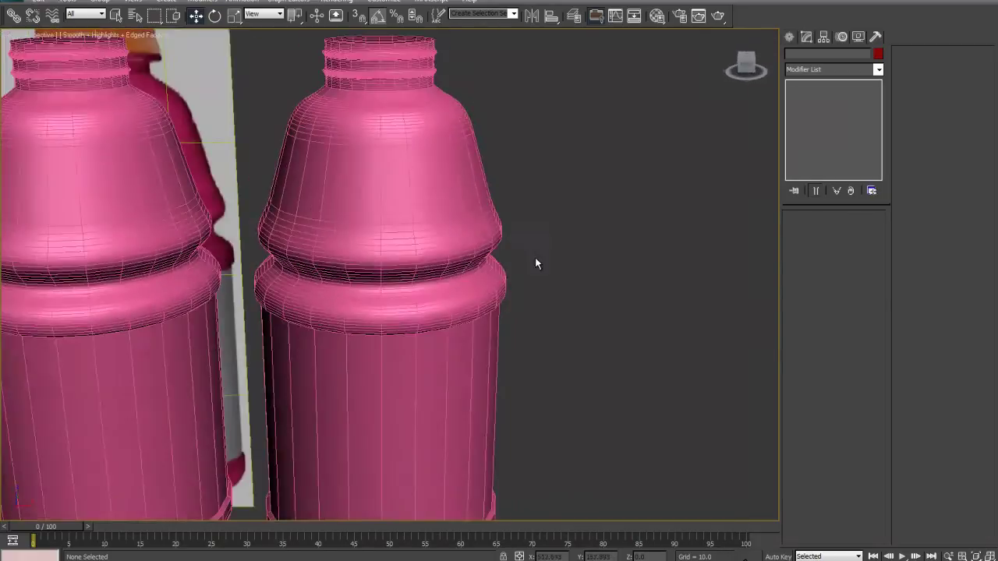
pyautogui.moveTo(407, 263); pyautogui.dragTo(482, 294, button='middle')
pyautogui.scroll(-4, 488, 291)
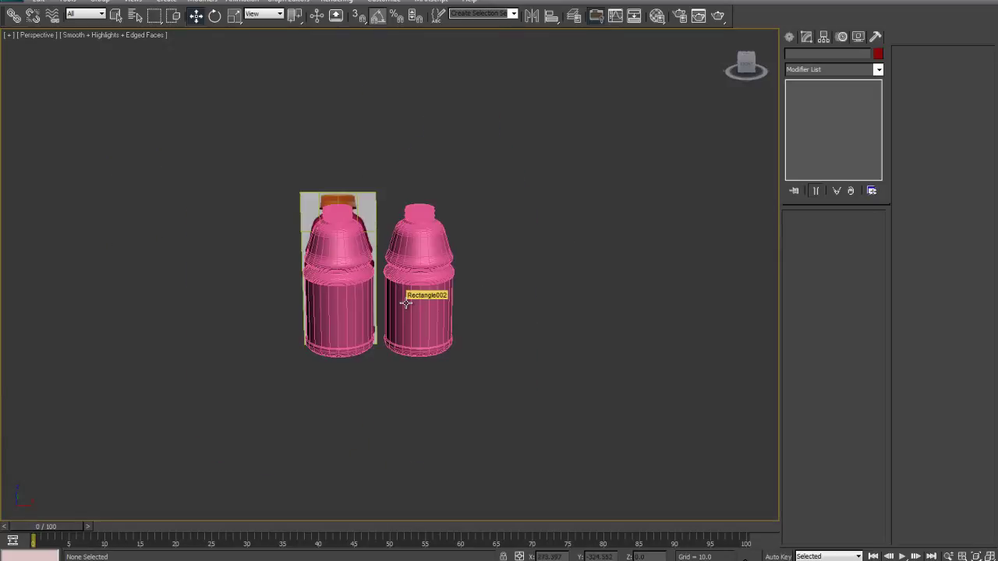
pyautogui.scroll(10, 504, 305)
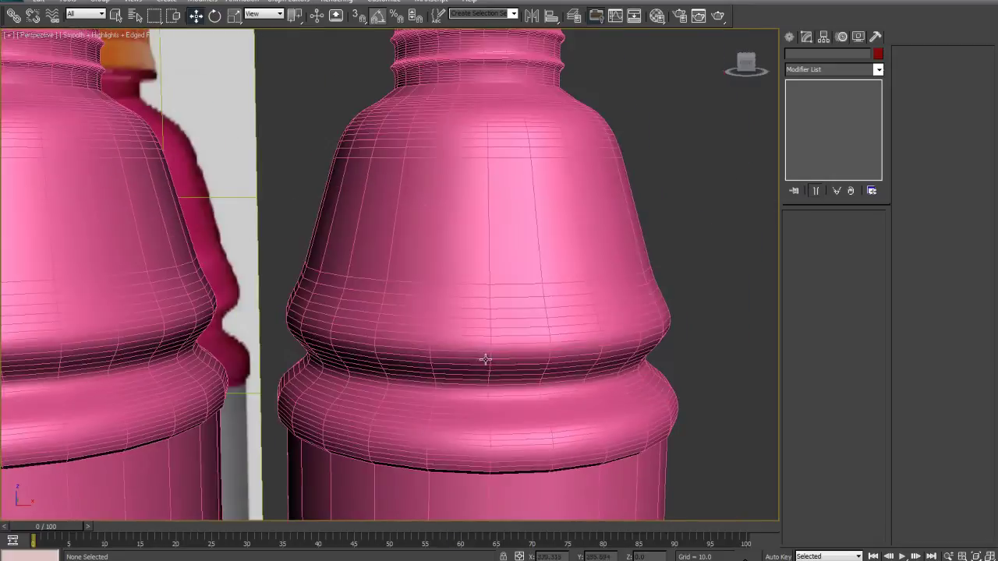
pyautogui.keyDown('alt'); pyautogui.moveTo(485, 359); pyautogui.dragTo(476, 265, button='middle'); pyautogui.keyUp('alt')
pyautogui.scroll(-10, 478, 265)
pyautogui.keyDown('alt'); pyautogui.moveTo(564, 327); pyautogui.dragTo(561, 243, button='middle'); pyautogui.keyUp('alt')
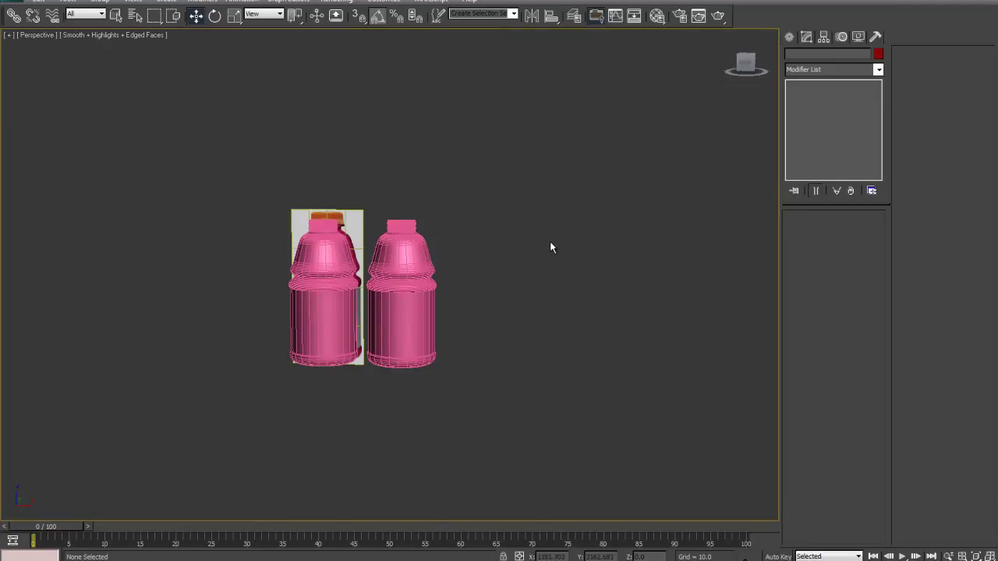
pyautogui.scroll(-5, 538, 248)
pyautogui.scroll(15, 514, 265)
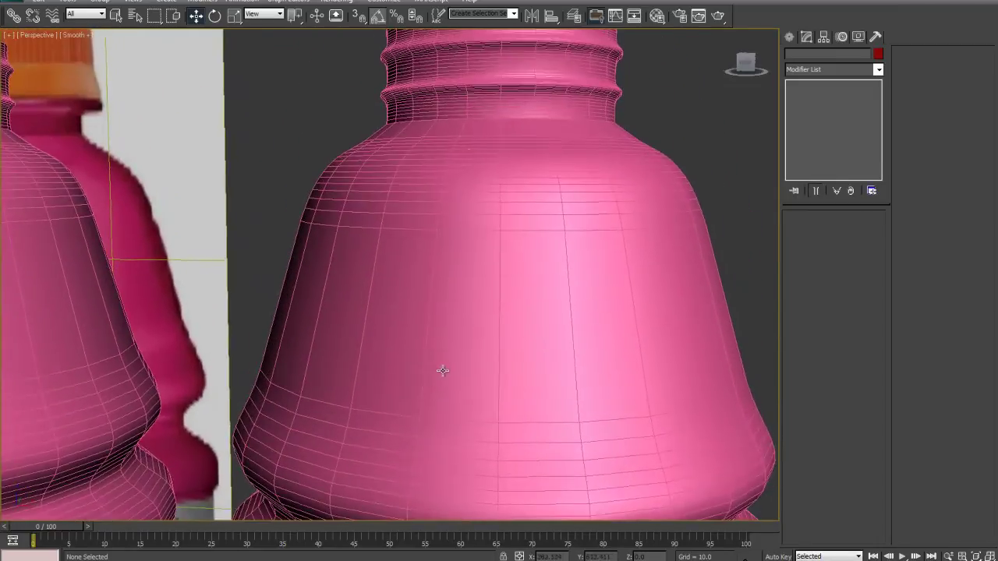
pyautogui.scroll(-3, 450, 245)
pyautogui.scroll(4, 445, 251)
# Return to the bottle's Editable Spline level with the end result shown and set the Interpolation Steps to 0.
pyautogui.click(446, 254)
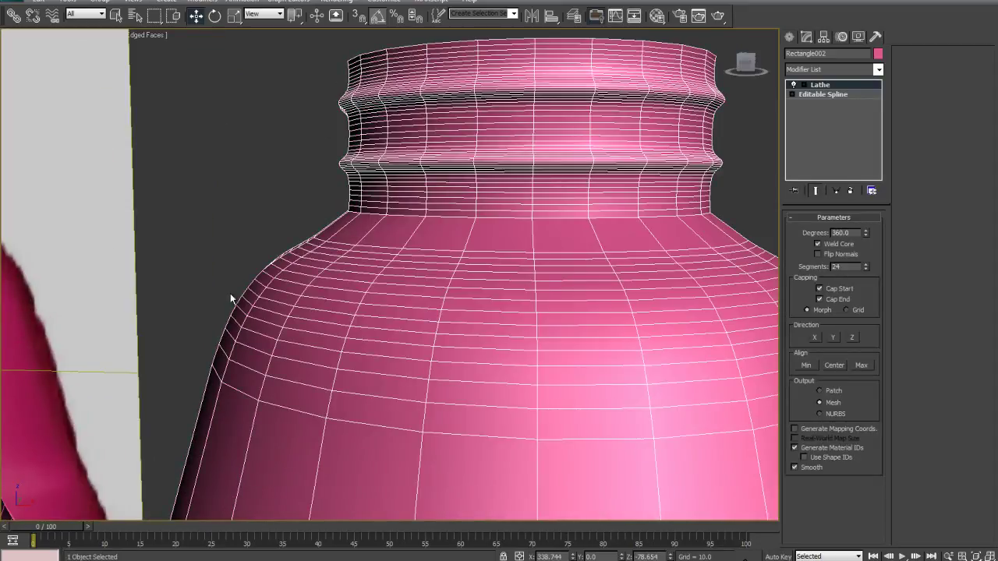
pyautogui.click(823, 94)
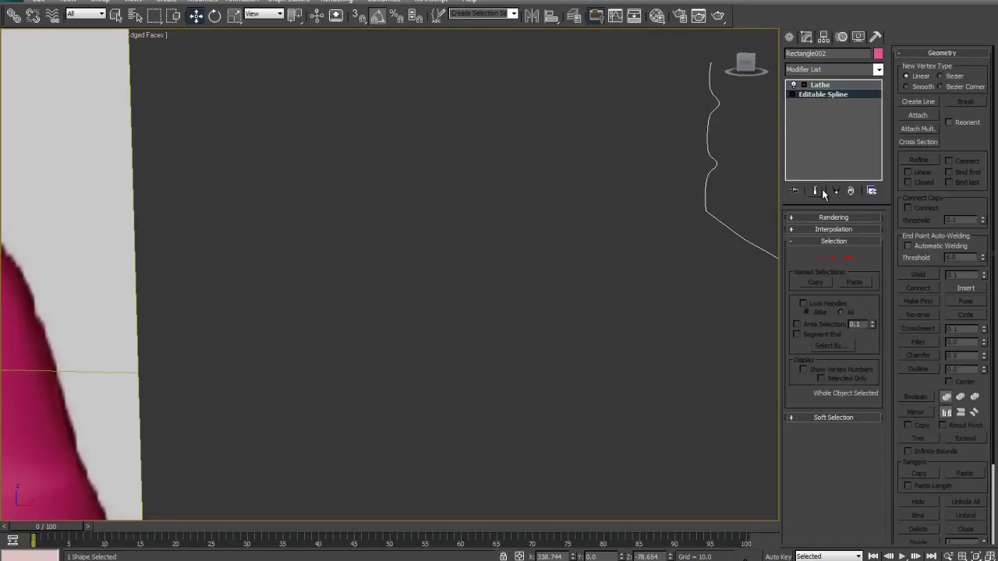
pyautogui.moveTo(661, 233); pyautogui.dragTo(581, 234, button='middle')
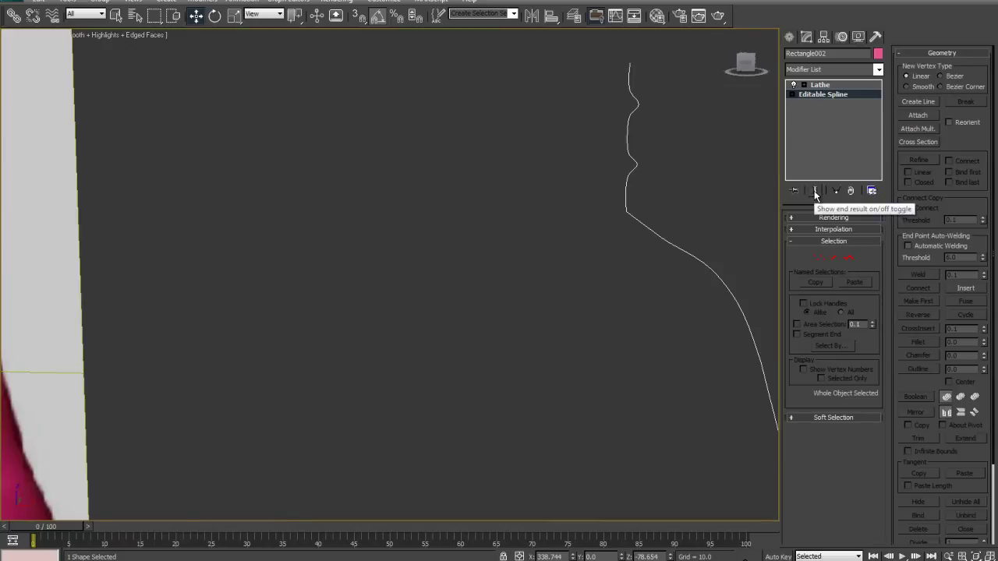
pyautogui.click(815, 192)
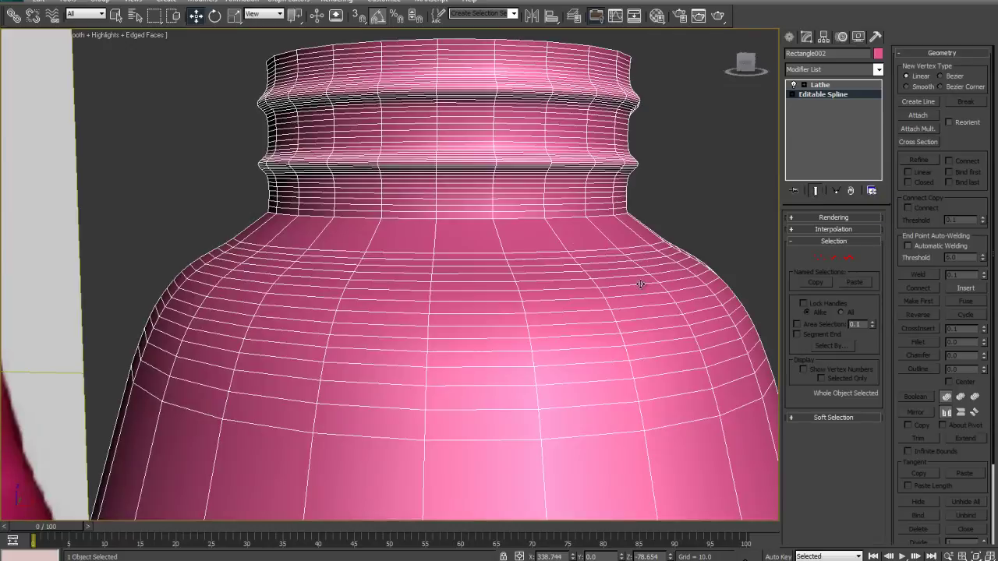
pyautogui.click(826, 231)
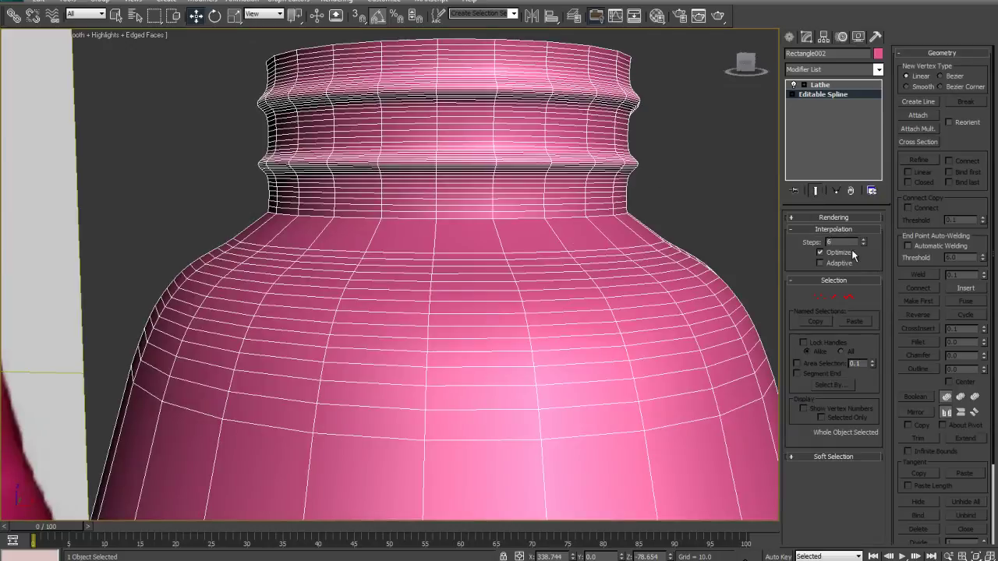
pyautogui.moveTo(865, 244); pyautogui.dragTo(865, 384)
pyautogui.scroll(-6, 508, 210)
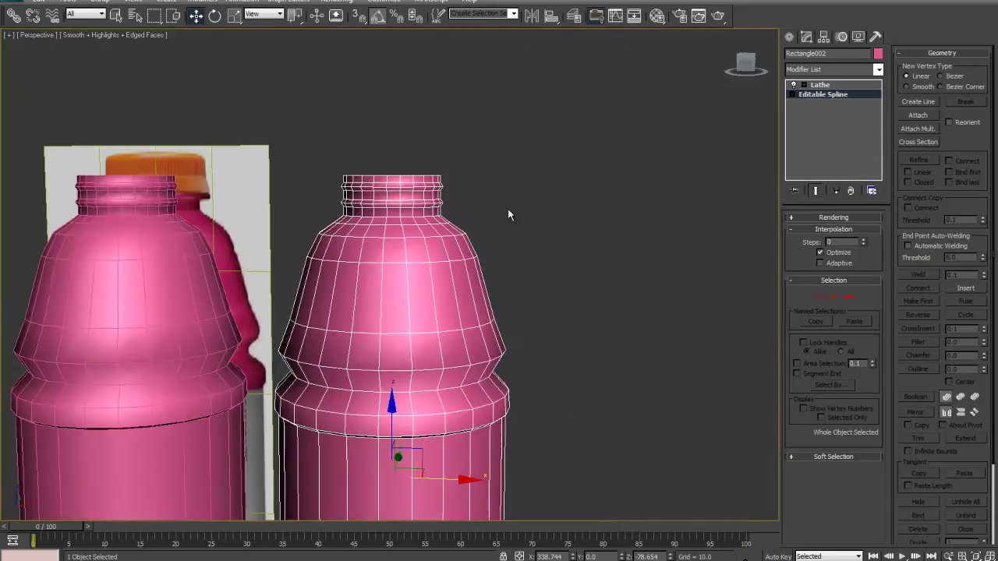
pyautogui.moveTo(466, 349); pyautogui.dragTo(523, 205, button='middle')
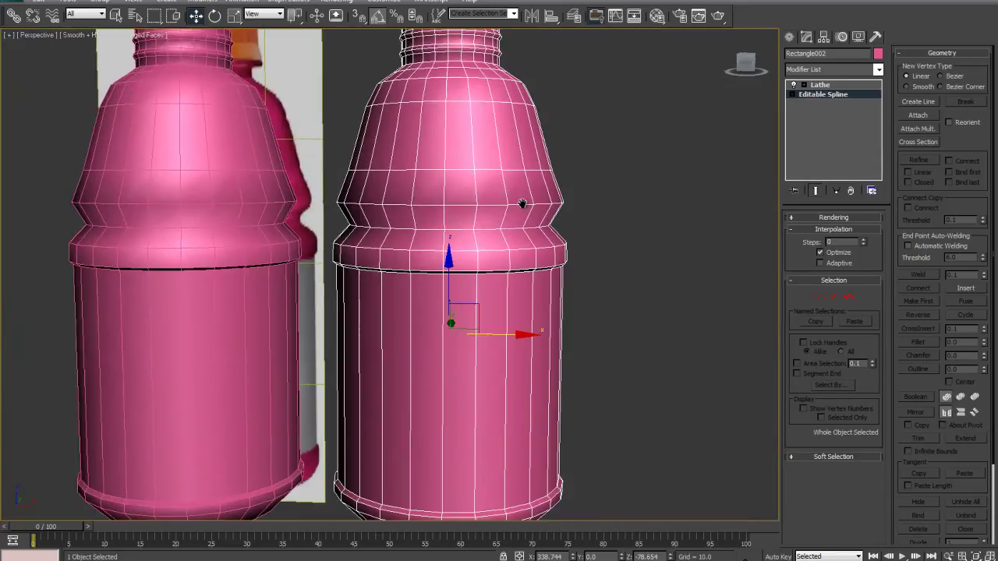
# Raise the profile spline's Interpolation Steps to 5, try one more, and reduce them for a lighter bottle mesh.
pyautogui.click(864, 241)
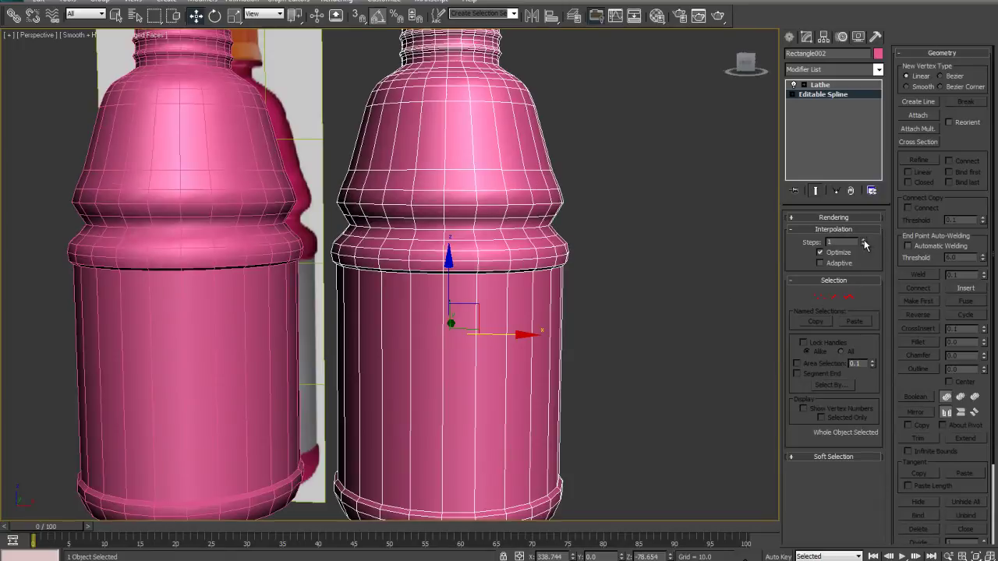
pyautogui.click(864, 242)
pyautogui.click(864, 242)
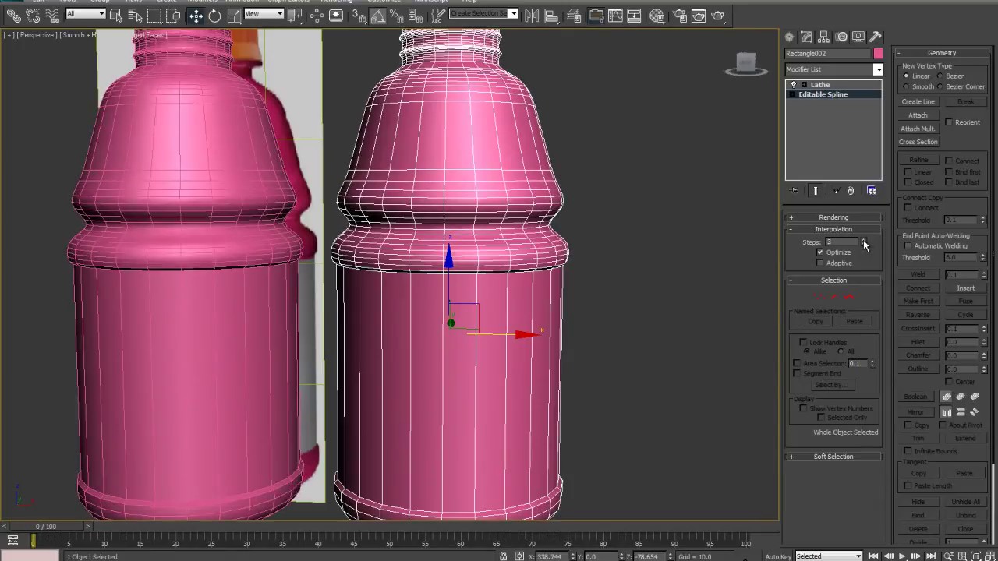
pyautogui.click(864, 242)
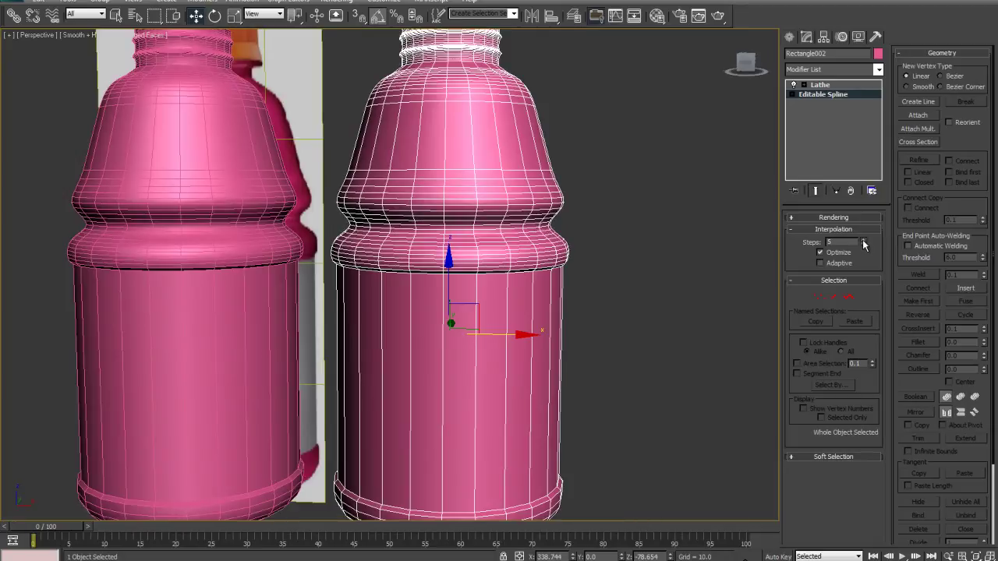
pyautogui.scroll(-3, 467, 192)
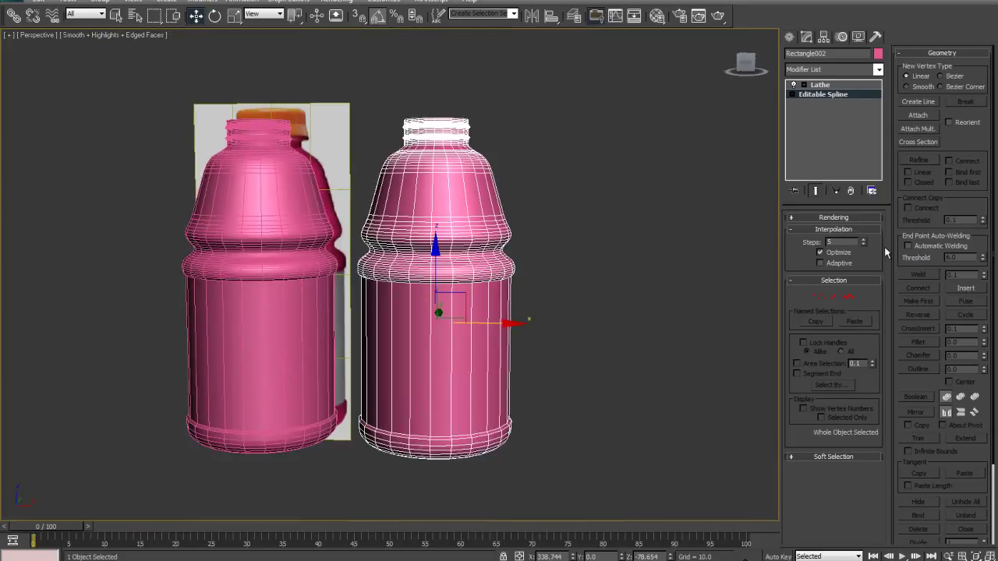
pyautogui.click(864, 242)
pyautogui.click(864, 245)
pyautogui.click(864, 245)
pyautogui.click(864, 245)
pyautogui.click(609, 267)
# Check the lightened mesh around the neck and shoulder and select the bottle beside the reference image.
pyautogui.scroll(3, 524, 271)
pyautogui.keyDown('alt'); pyautogui.moveTo(468, 368); pyautogui.dragTo(463, 414, button='middle'); pyautogui.keyUp('alt')
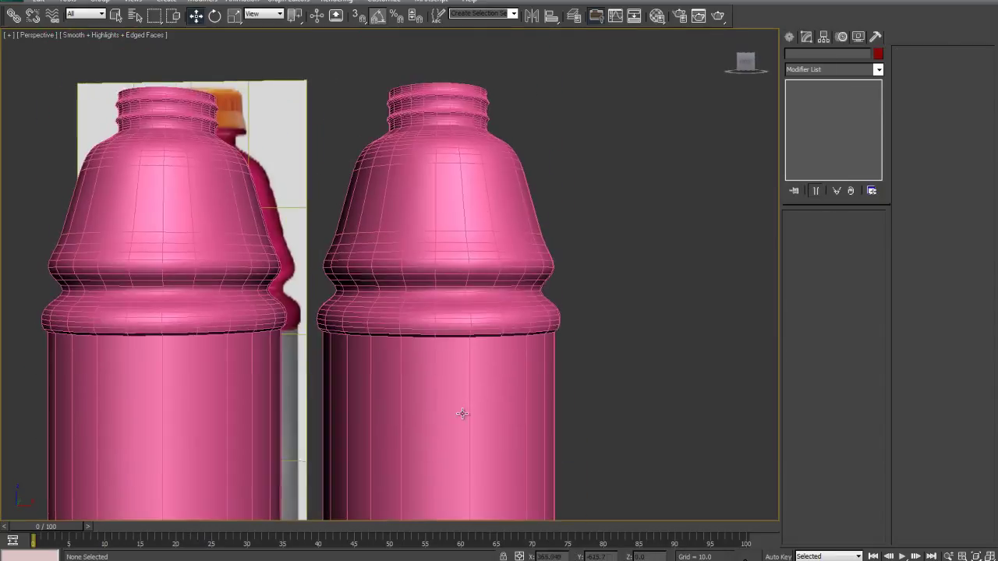
pyautogui.click(460, 275)
pyautogui.keyDown('alt'); pyautogui.moveTo(546, 259); pyautogui.dragTo(556, 277, button='middle'); pyautogui.keyUp('alt')
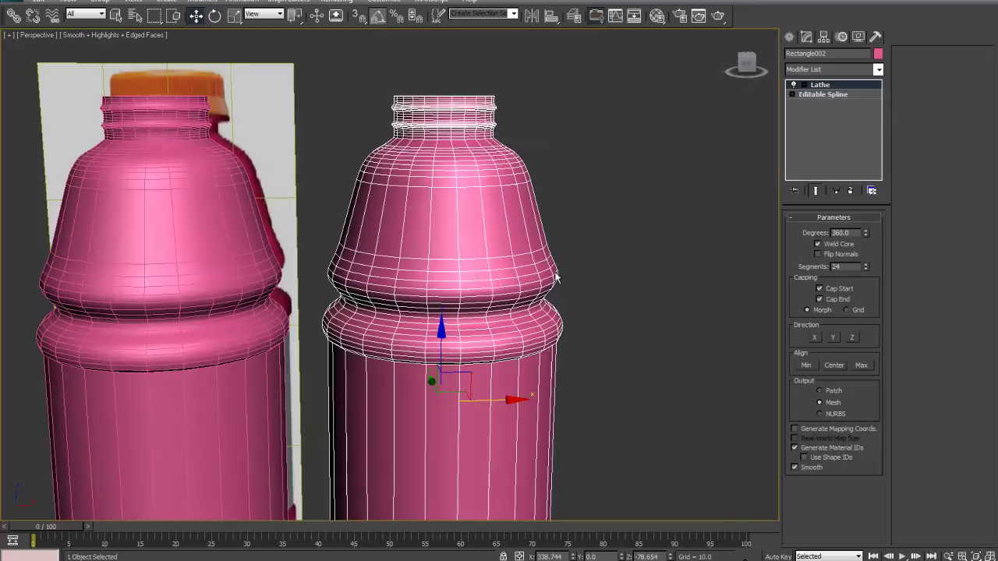
# Return to the profile's Editable Spline level, examine the mesh around the neck rings and shoulder, and deselect the bottle.
pyautogui.click(829, 96)
pyautogui.scroll(3, 511, 256)
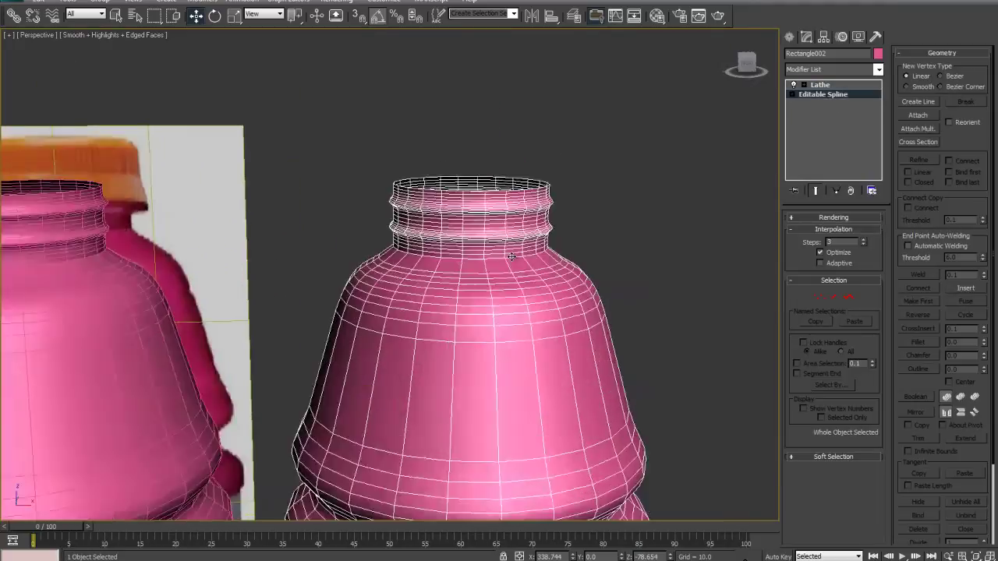
pyautogui.scroll(3, 511, 256)
pyautogui.moveTo(416, 167); pyautogui.dragTo(416, 267, button='middle')
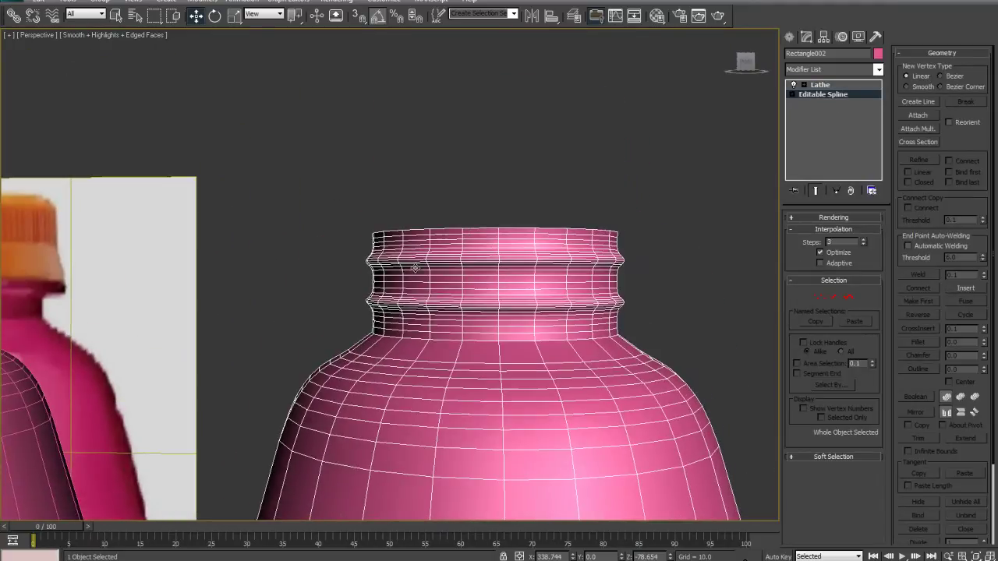
pyautogui.scroll(3, 406, 265)
pyautogui.moveTo(470, 306); pyautogui.dragTo(435, 229, button='middle')
pyautogui.scroll(-5, 467, 242)
pyautogui.keyDown('alt'); pyautogui.moveTo(492, 255); pyautogui.dragTo(500, 283, button='middle'); pyautogui.keyUp('alt')
pyautogui.scroll(3, 522, 296)
pyautogui.click(468, 308)
pyautogui.moveTo(471, 352); pyautogui.dragTo(444, 182, button='middle')
pyautogui.scroll(-5, 444, 181)
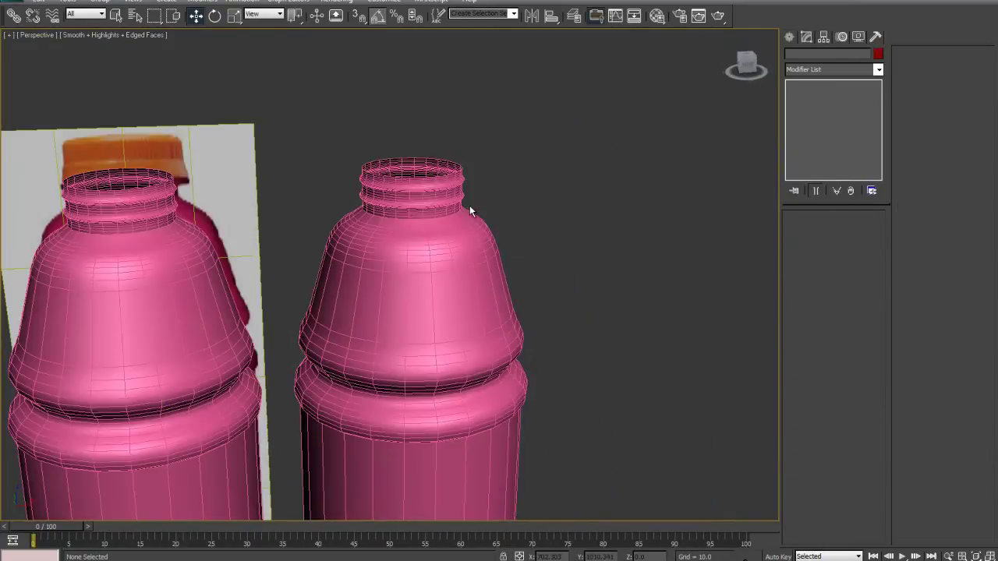
# Examine the open neck and its rim from above, both close up and from a distance.
pyautogui.keyDown('alt'); pyautogui.moveTo(381, 327); pyautogui.dragTo(401, 342, button='middle'); pyautogui.keyUp('alt')
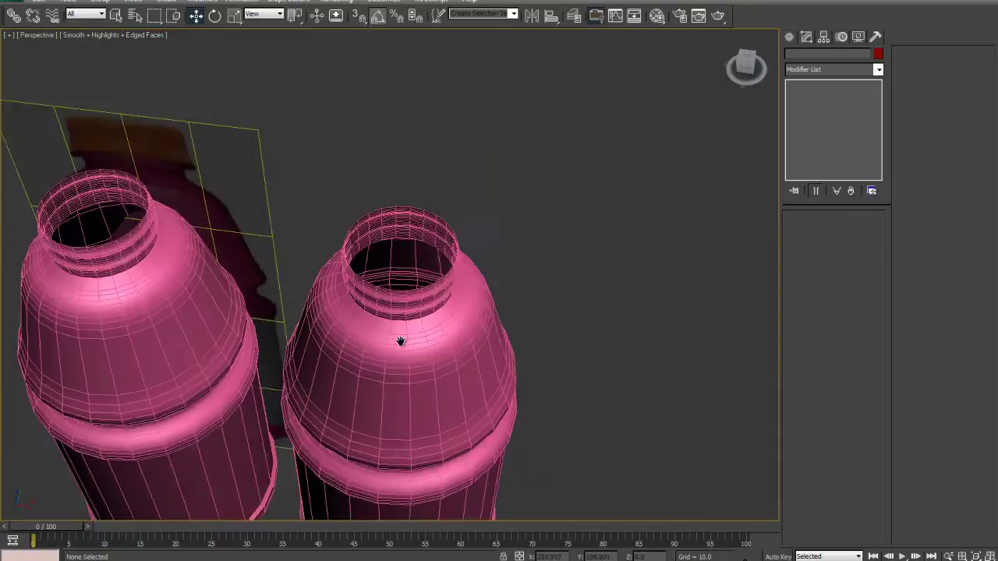
pyautogui.scroll(3, 401, 342)
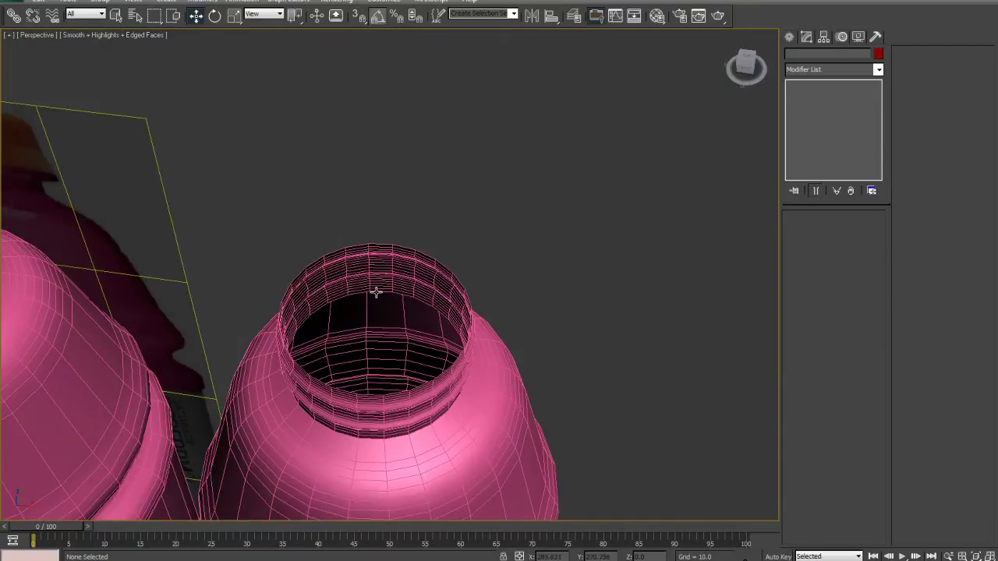
pyautogui.scroll(4, 372, 288)
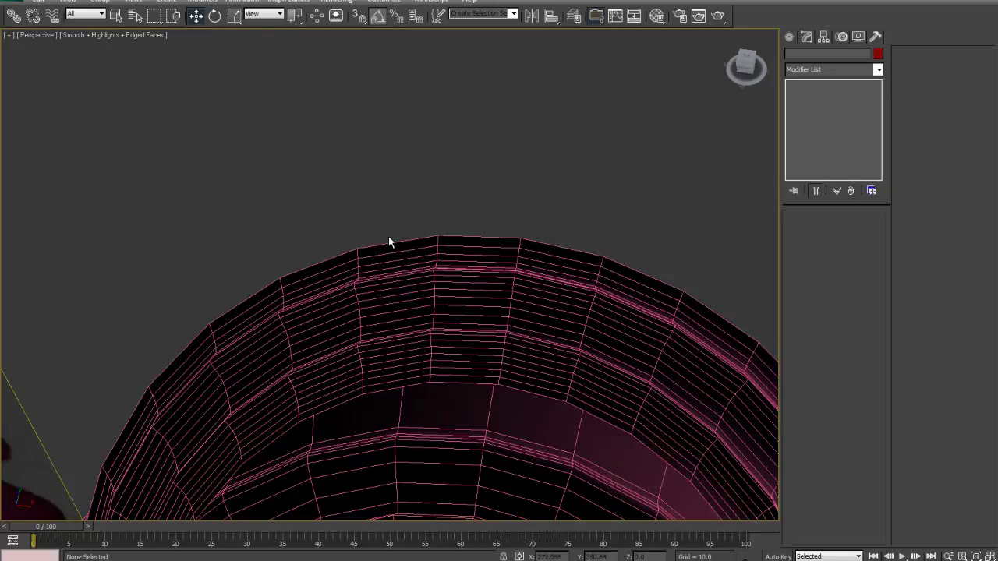
pyautogui.scroll(-5, 424, 241)
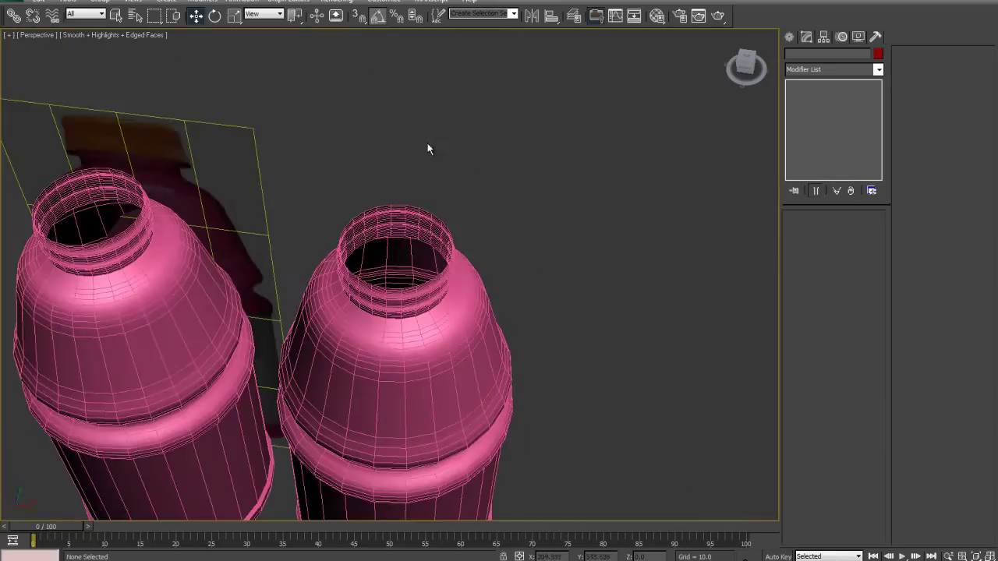
pyautogui.scroll(3, 428, 149)
pyautogui.scroll(-3, 279, 211)
pyautogui.moveTo(280, 211); pyautogui.dragTo(446, 247, button='middle')
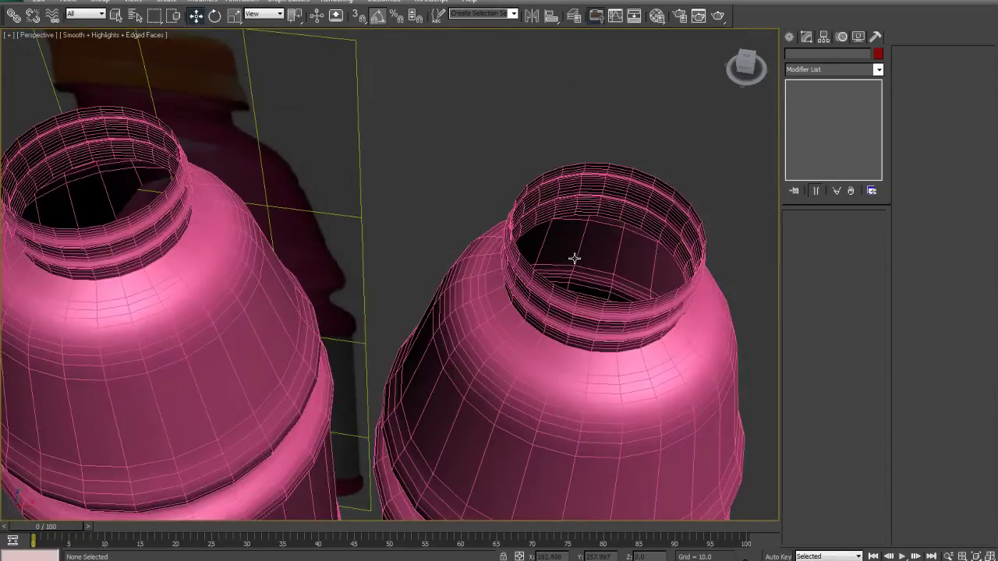
pyautogui.scroll(-4, 546, 249)
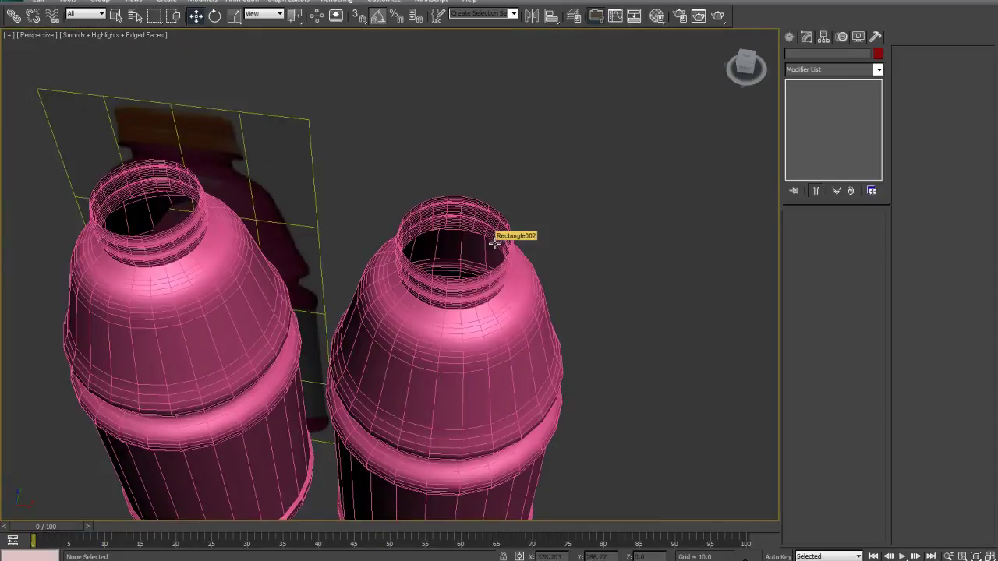
# Select the standalone bottle beside the reference image and add a Shell modifier above its Lathe.
pyautogui.click(494, 242)
pyautogui.scroll(3, 494, 239)
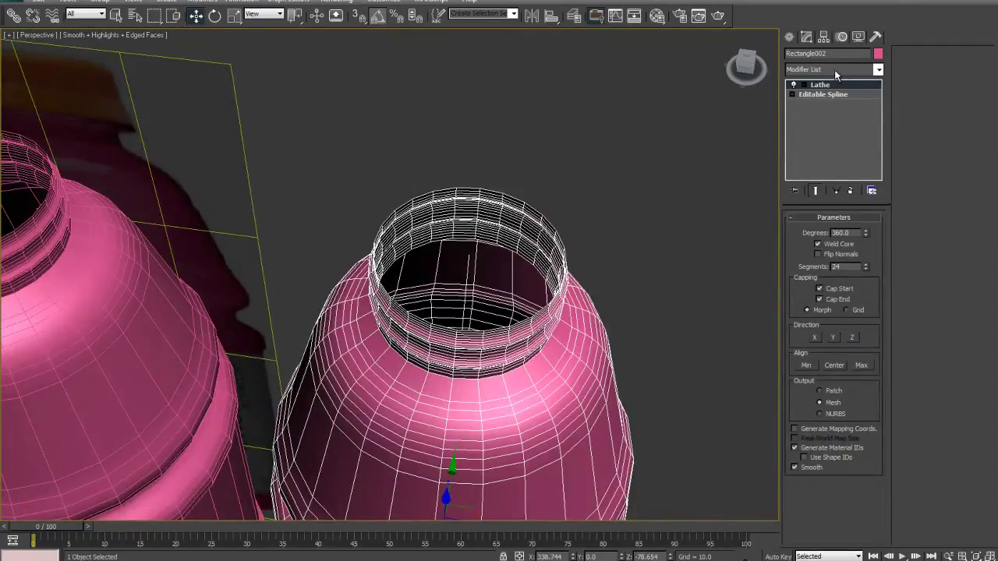
pyautogui.click(835, 69)
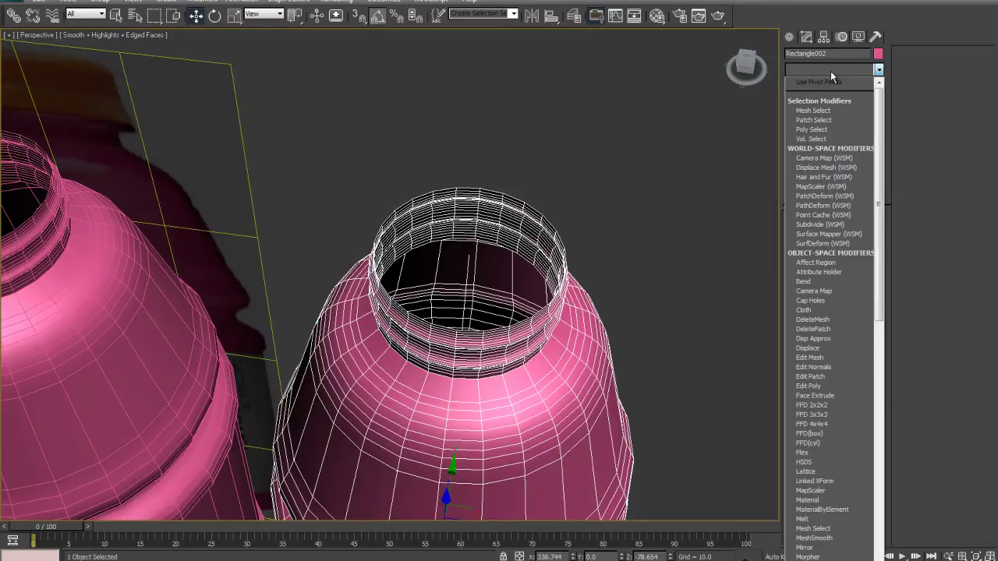
pyautogui.write('sh')
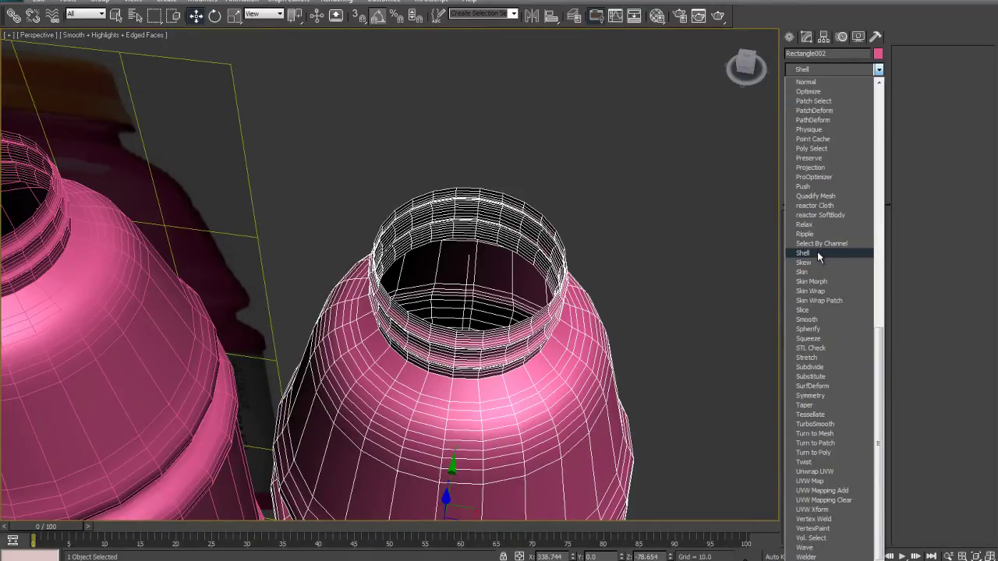
pyautogui.click(817, 253)
pyautogui.scroll(3, 754, 250)
pyautogui.moveTo(643, 271); pyautogui.dragTo(610, 249, button='middle')
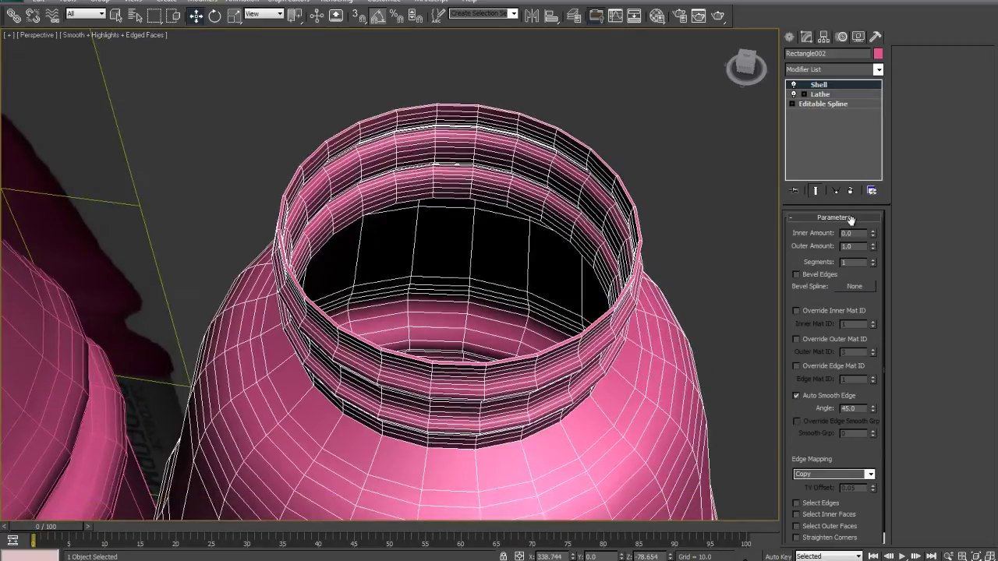
# Try a Shell Outer Amount of about 20.35 and check the wall thickness on the whole bottle and at the rim.
pyautogui.moveTo(877, 246); pyautogui.dragTo(798, 329)
pyautogui.moveTo(463, 403); pyautogui.dragTo(487, 354, button='middle')
pyautogui.scroll(-5, 453, 343)
pyautogui.scroll(-5, 438, 323)
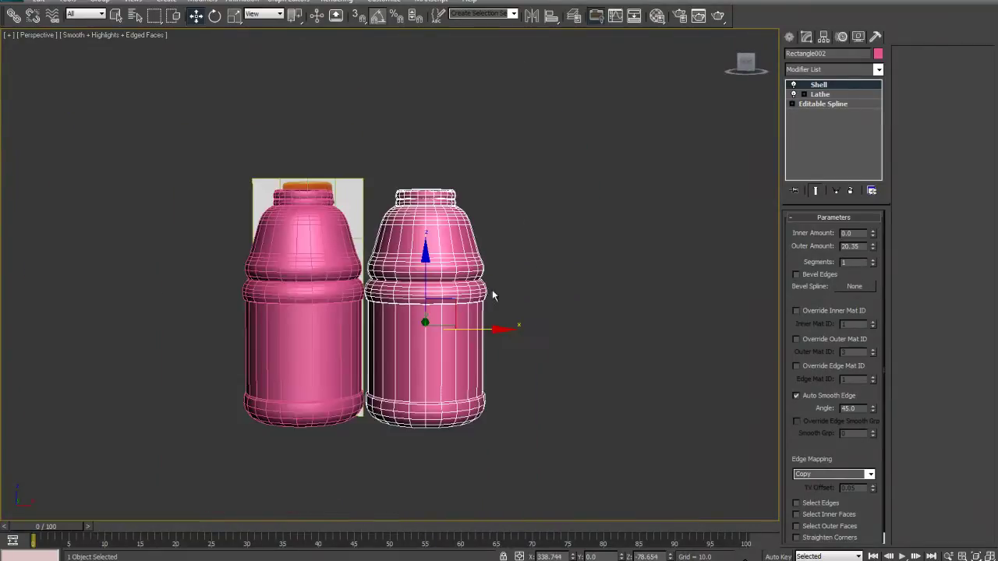
pyautogui.keyDown('alt'); pyautogui.moveTo(546, 253); pyautogui.dragTo(521, 273, button='middle'); pyautogui.keyUp('alt')
pyautogui.moveTo(517, 251); pyautogui.dragTo(550, 333, button='middle')
pyautogui.scroll(5, 544, 283)
pyautogui.moveTo(563, 296); pyautogui.dragTo(366, 267, button='middle')
pyautogui.scroll(5, 530, 316)
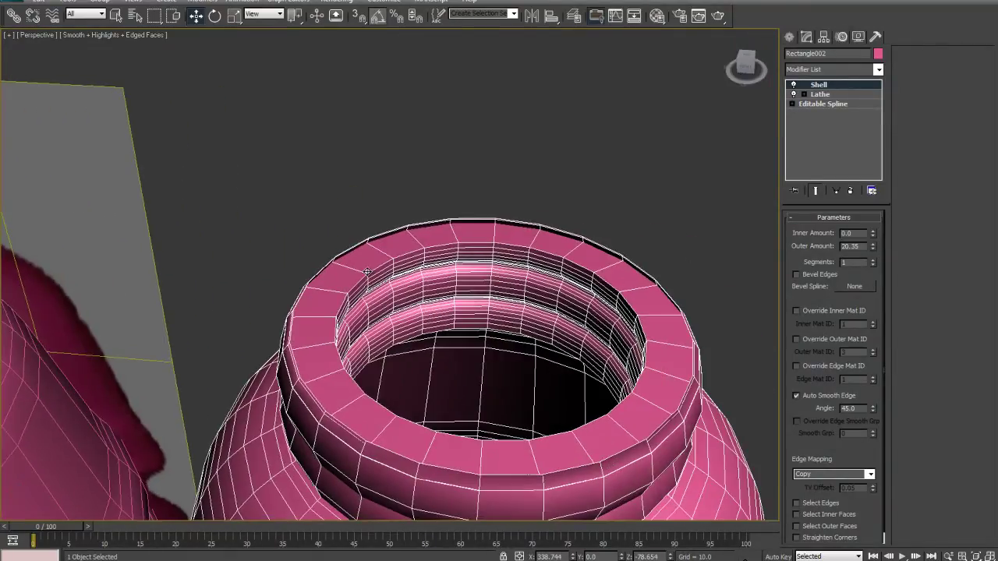
# Set the Shell's Outer Amount to 0 and thicken the wall inward with an Inner Amount of about 5.96.
pyautogui.moveTo(873, 248); pyautogui.dragTo(849, 398)
pyautogui.moveTo(815, 71); pyautogui.dragTo(695, 505)
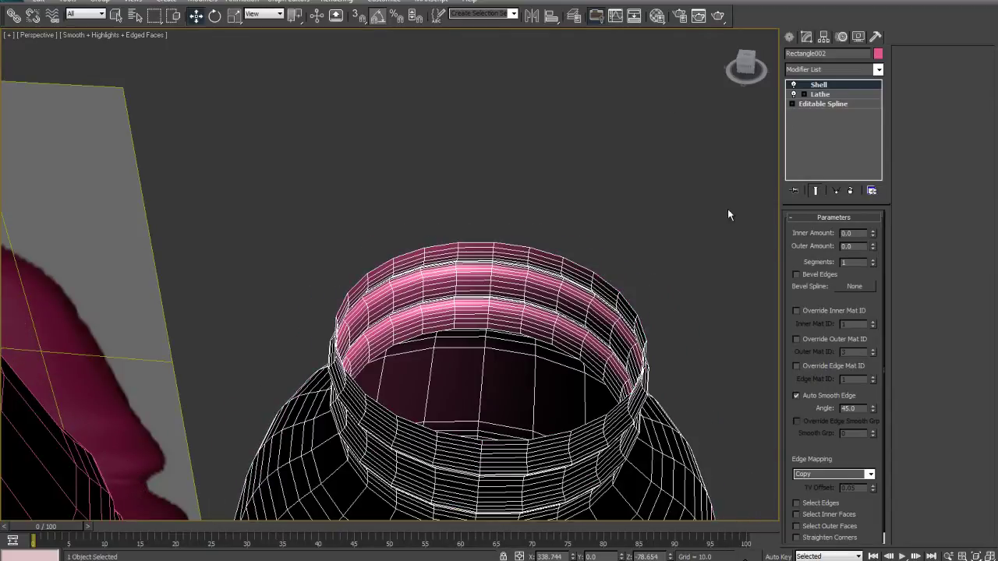
pyautogui.moveTo(873, 235); pyautogui.dragTo(849, 491)
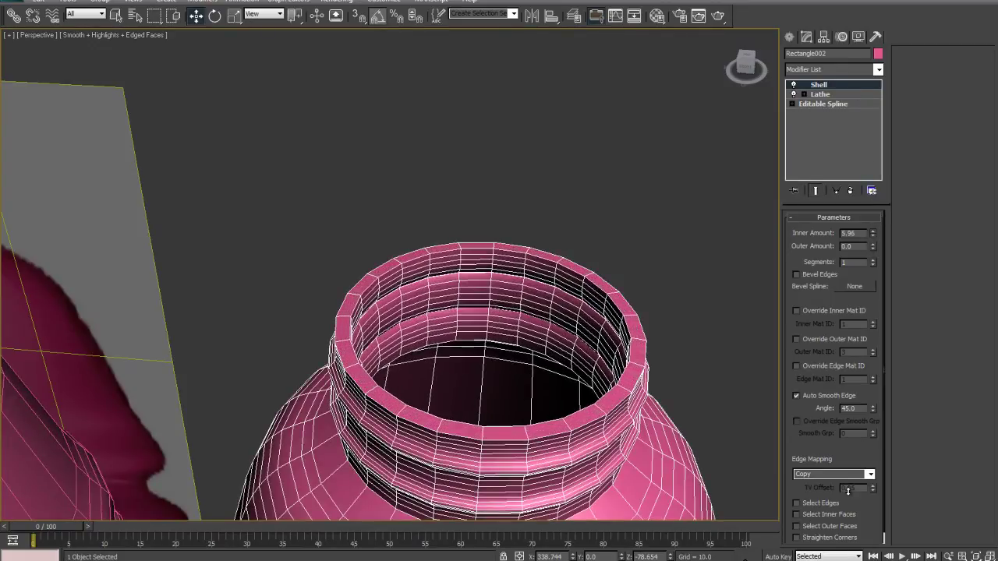
# Set the Shell's Inner Amount to 7, judging the wall thickness in wireframe before returning to shaded display.
pyautogui.scroll(-4, 421, 404)
pyautogui.moveTo(422, 406)
pyautogui.keyDown('alt'); pyautogui.mouseDown(button='middle')
pyautogui.moveTo(480, 360)
pyautogui.moveTo(478, 257)
pyautogui.moveTo(485, 274)
pyautogui.mouseUp(button='middle'); pyautogui.keyUp('alt')
pyautogui.press('F3')
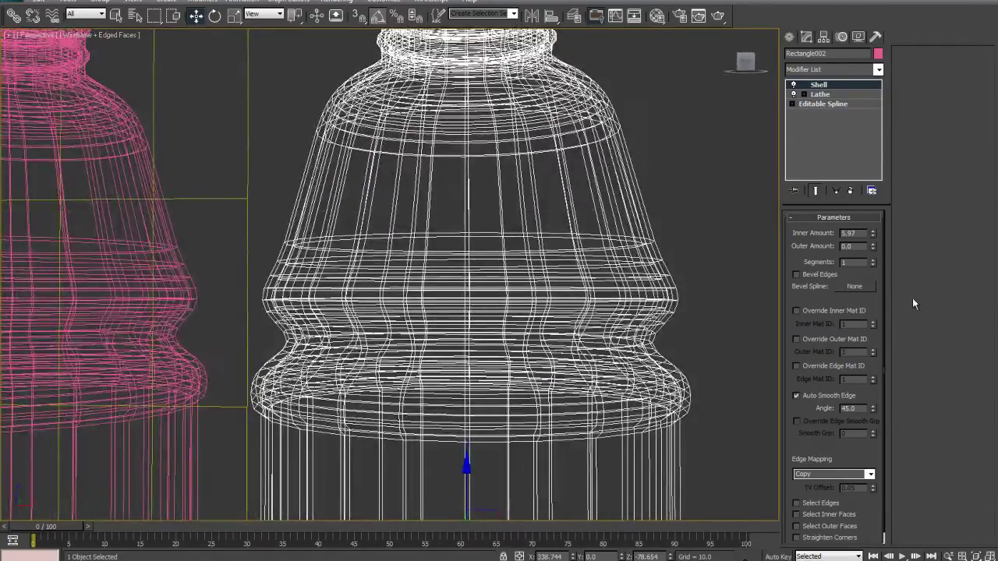
pyautogui.moveTo(873, 233); pyautogui.dragTo(872, 178)
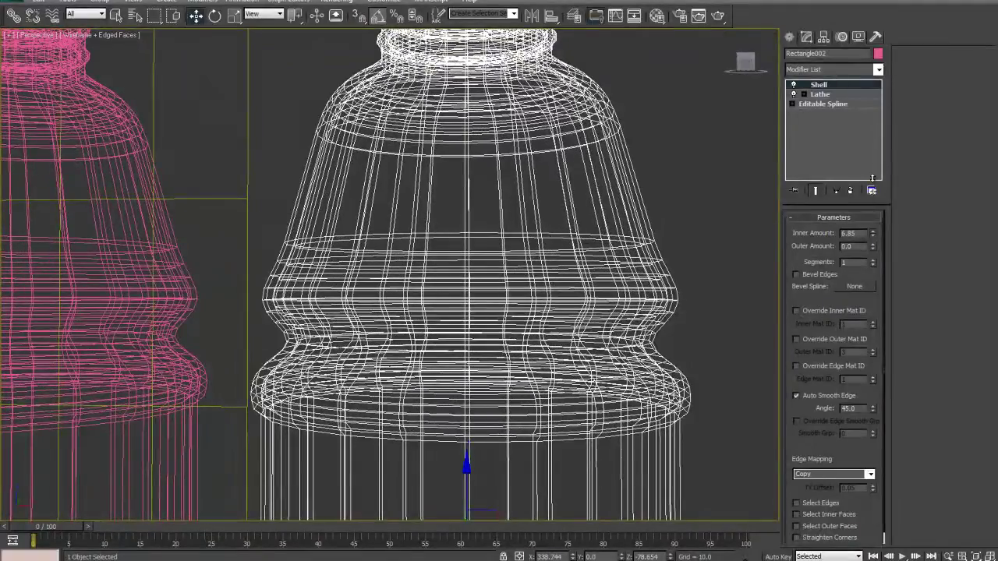
pyautogui.write('7')
pyautogui.press('Return')
pyautogui.moveTo(669, 252); pyautogui.dragTo(637, 302, button='middle')
pyautogui.press('F3')
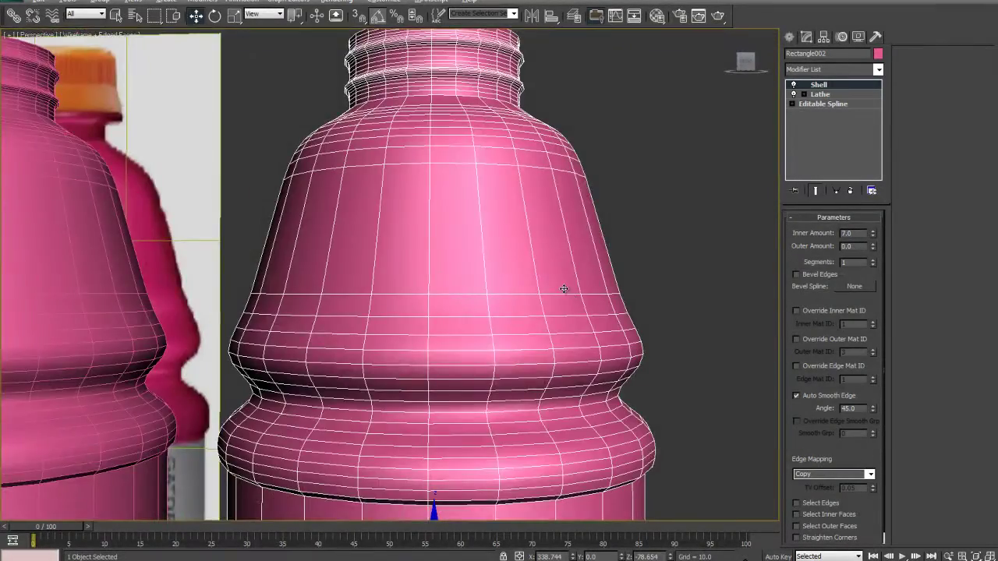
# Check the thickened rim and inner neck wall up close and add an Edit Poly modifier above the Shell.
pyautogui.keyDown('alt'); pyautogui.moveTo(564, 289); pyautogui.dragTo(541, 366, button='middle'); pyautogui.keyUp('alt')
pyautogui.moveTo(461, 226); pyautogui.dragTo(471, 301, button='middle')
pyautogui.scroll(3, 470, 301)
pyautogui.scroll(5, 352, 287)
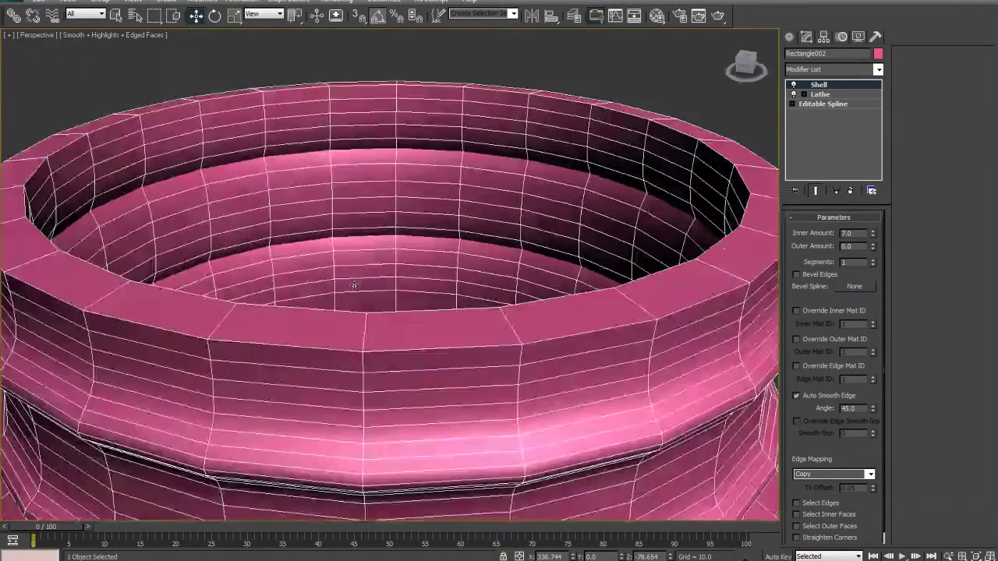
pyautogui.keyDown('alt'); pyautogui.moveTo(353, 286); pyautogui.dragTo(359, 283, button='middle'); pyautogui.keyUp('alt')
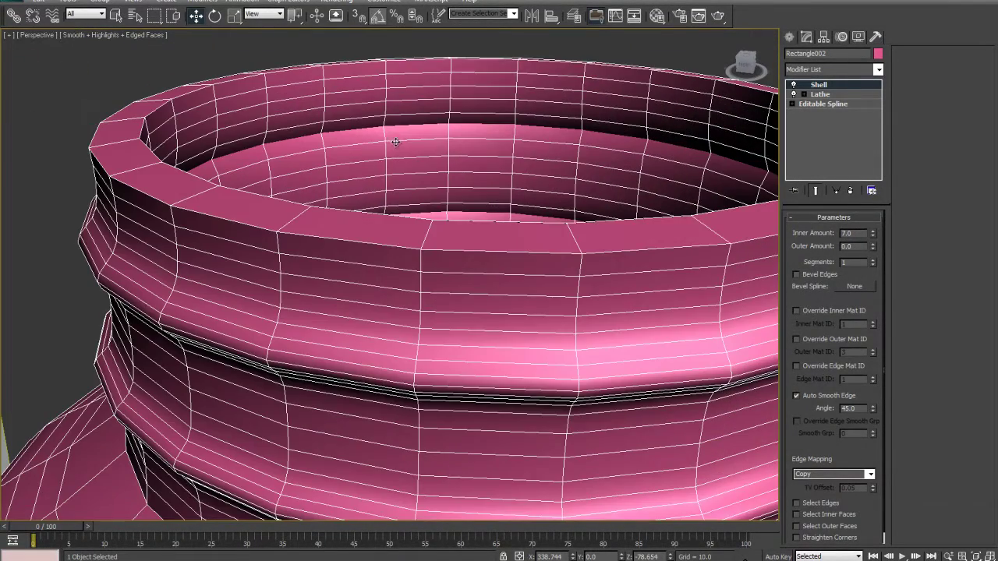
pyautogui.click(832, 72)
pyautogui.press('e')
pyautogui.click(821, 112)
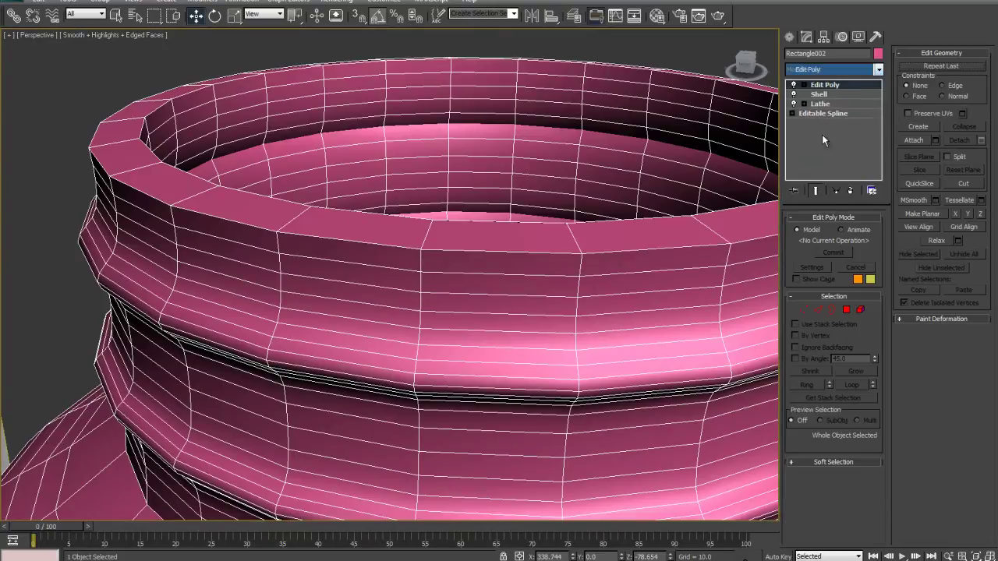
# Select a column of nine horizontal edges inside the neck, extend them to full loops, and remove those loops.
pyautogui.click(817, 309)
pyautogui.click(454, 72)
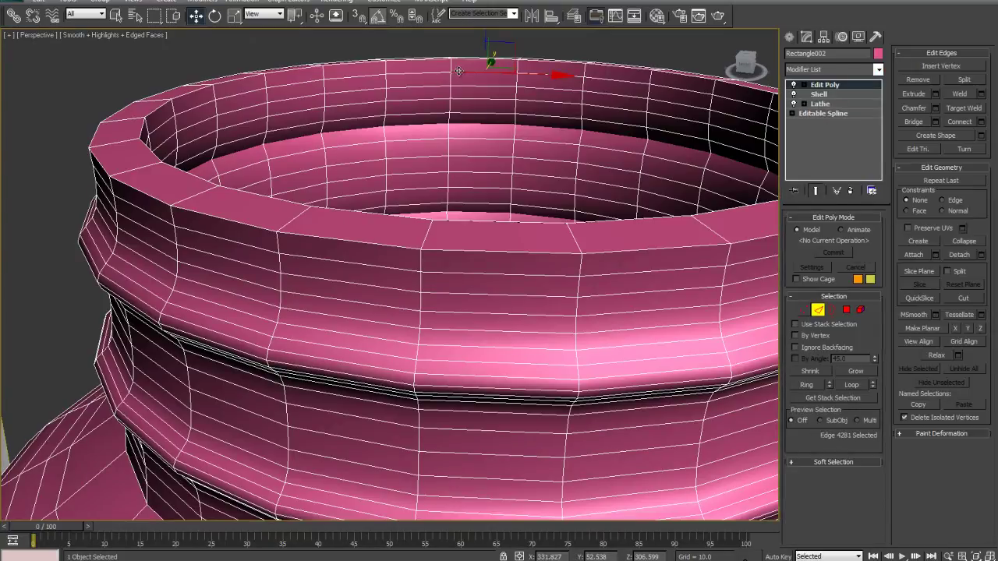
pyautogui.keyDown('ctrl'); pyautogui.click(461, 85); pyautogui.keyUp('ctrl')
pyautogui.keyDown('ctrl'); pyautogui.click(463, 103); pyautogui.keyUp('ctrl')
pyautogui.keyDown('ctrl'); pyautogui.click(464, 114); pyautogui.keyUp('ctrl')
pyautogui.keyDown('ctrl'); pyautogui.click(464, 139); pyautogui.keyUp('ctrl')
pyautogui.keyDown('ctrl'); pyautogui.click(467, 155); pyautogui.keyUp('ctrl')
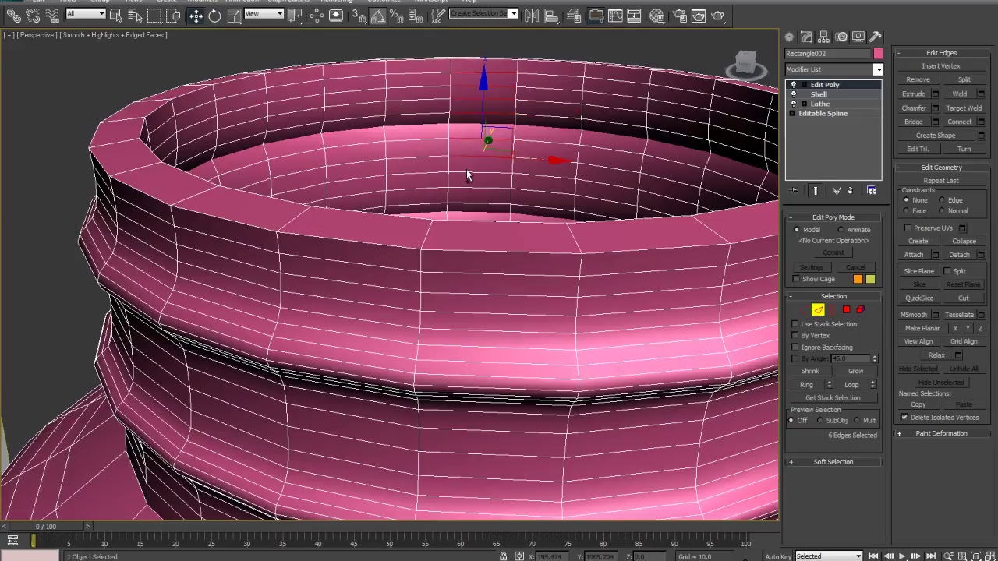
pyautogui.keyDown('ctrl'); pyautogui.click(464, 188); pyautogui.keyUp('ctrl')
pyautogui.keyDown('ctrl'); pyautogui.click(464, 201); pyautogui.keyUp('ctrl')
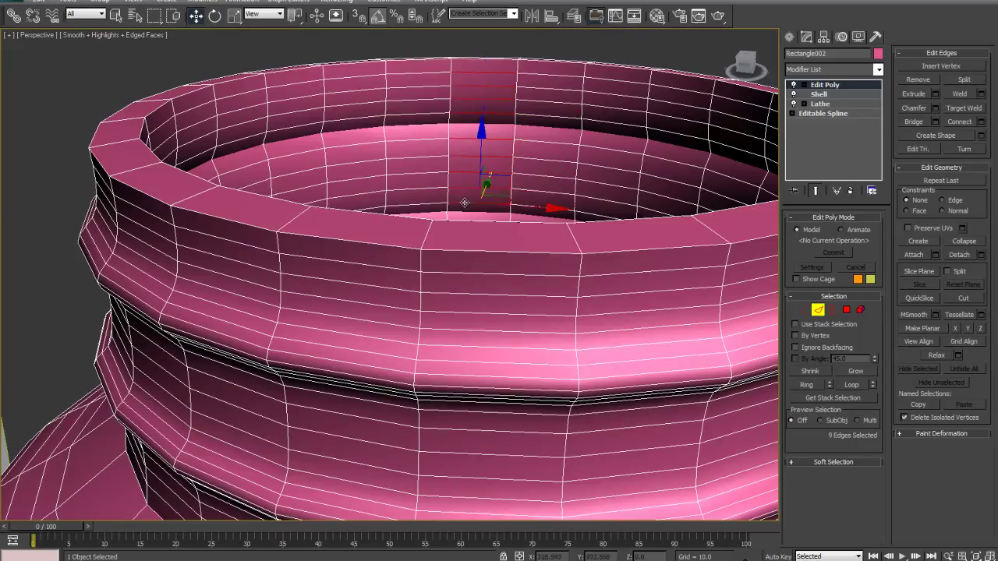
pyautogui.click(855, 386)
pyautogui.moveTo(553, 252); pyautogui.dragTo(526, 266, button='middle')
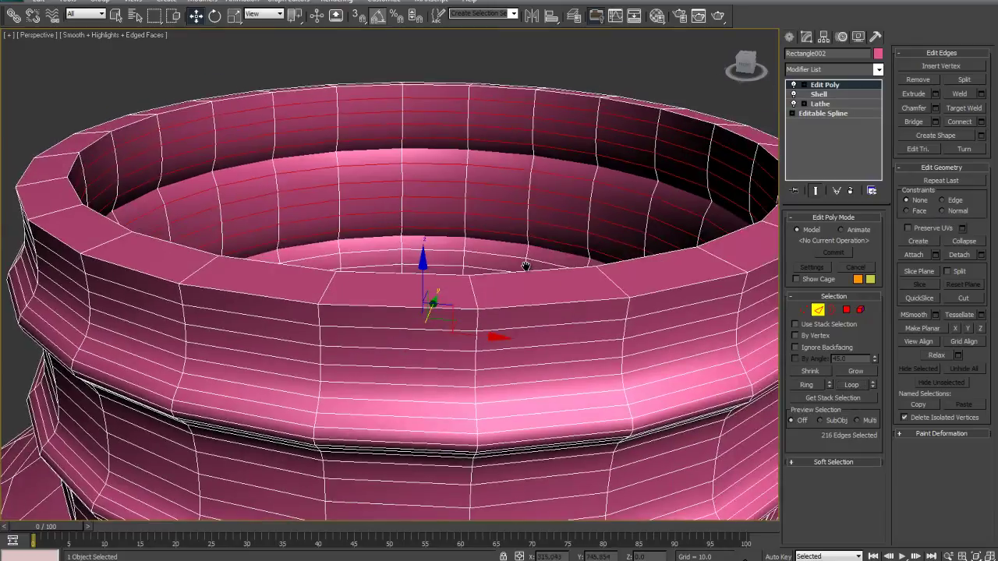
pyautogui.click(527, 266)
# Select the leftover edges at the inner neck grooves, extend them to loops, and remove them with their vertices.
pyautogui.click(368, 150)
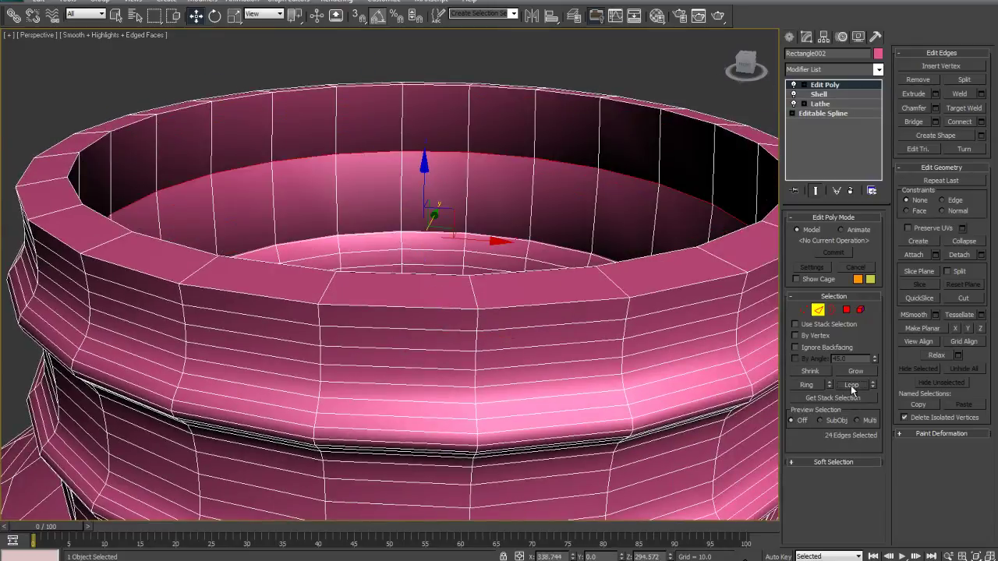
pyautogui.click(409, 221)
pyautogui.click(426, 232)
pyautogui.keyDown('ctrl'); pyautogui.click(451, 145); pyautogui.keyUp('ctrl')
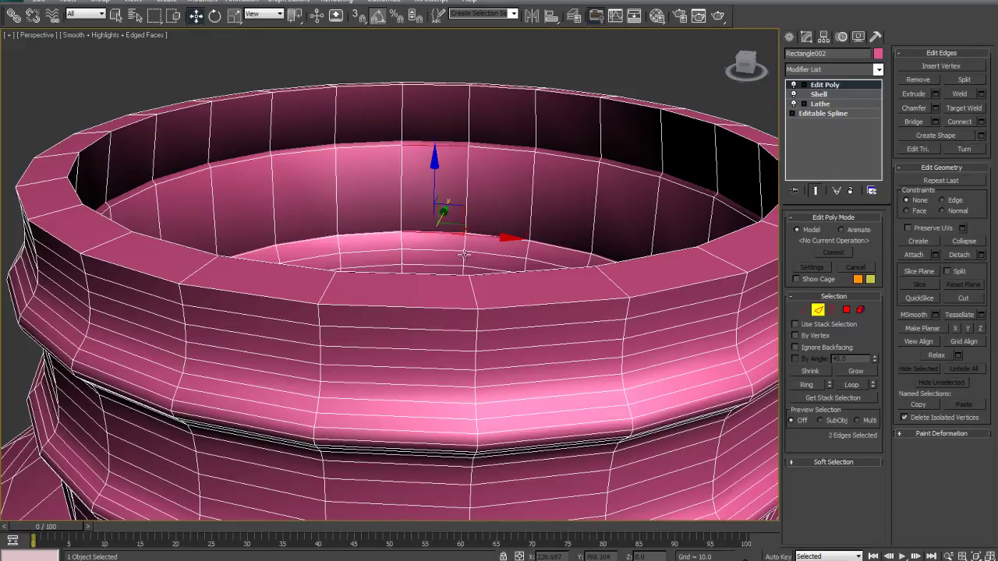
pyautogui.click(851, 385)
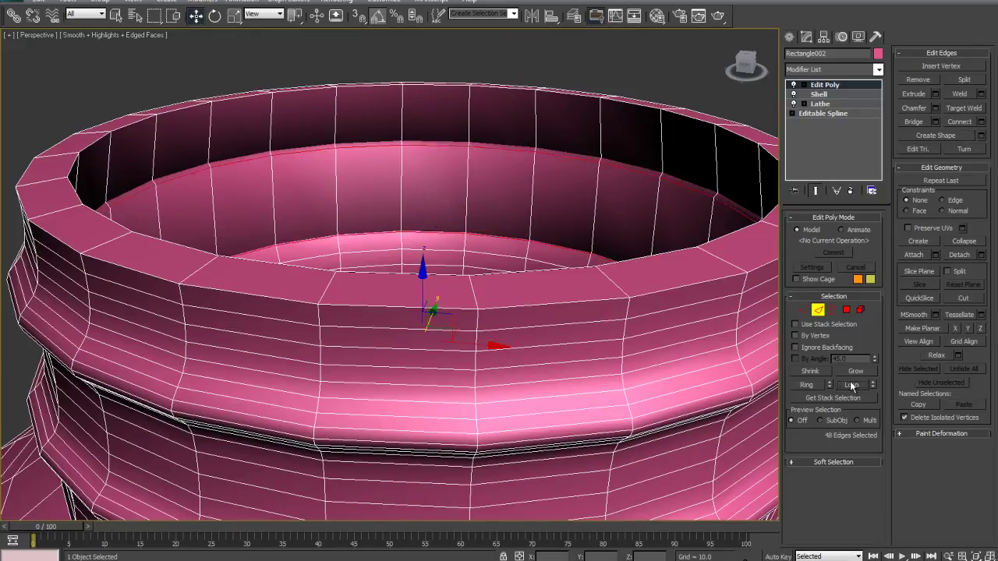
pyautogui.hotkey('ctrl', 'BackSpace')
# Select the edge loop around the upper groove inside the neck and remove it with its vertices.
pyautogui.moveTo(501, 332); pyautogui.dragTo(667, 390, button='middle')
pyautogui.scroll(-5, 351, 323)
pyautogui.keyDown('alt'); pyautogui.moveTo(396, 307); pyautogui.dragTo(474, 314, button='middle'); pyautogui.keyUp('alt')
pyautogui.scroll(4, 474, 313)
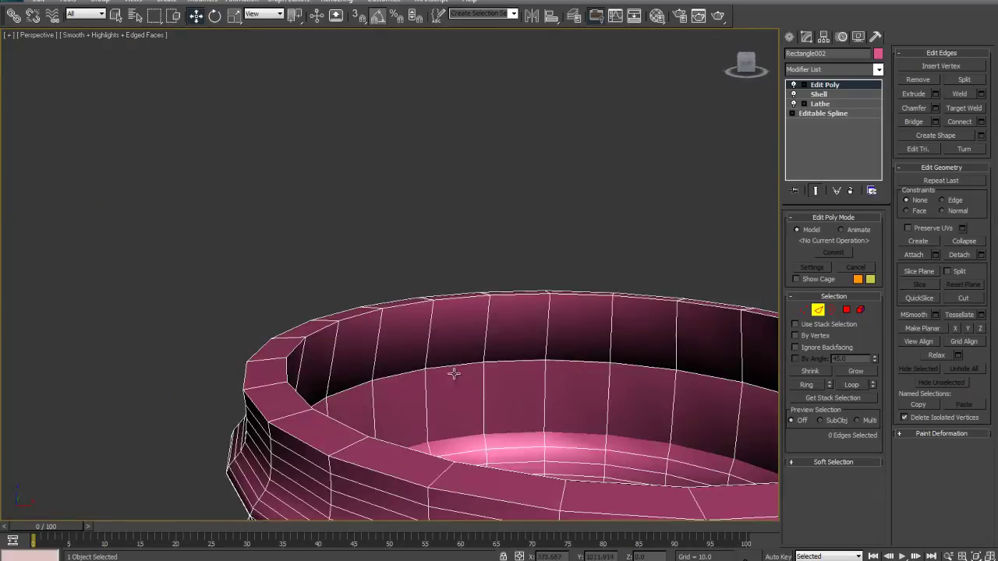
pyautogui.click(449, 364)
pyautogui.click(850, 387)
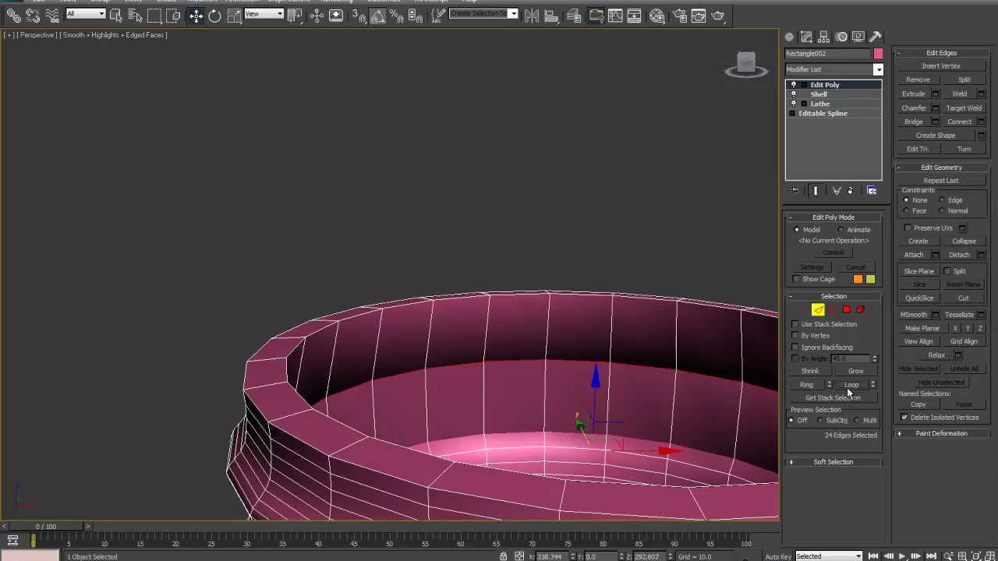
pyautogui.hotkey('ctrl', 'BackSpace')
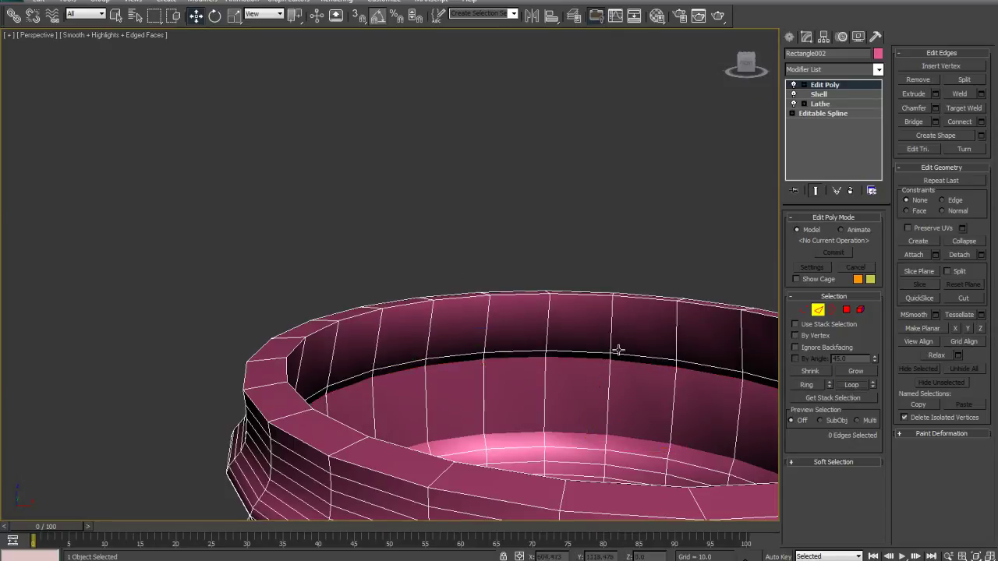
# Delete the Edit Poly and Shell modifiers from the bottle, leaving the Lathe on top of the stack.
pyautogui.moveTo(618, 350); pyautogui.dragTo(553, 343, button='middle')
pyautogui.click(850, 191)
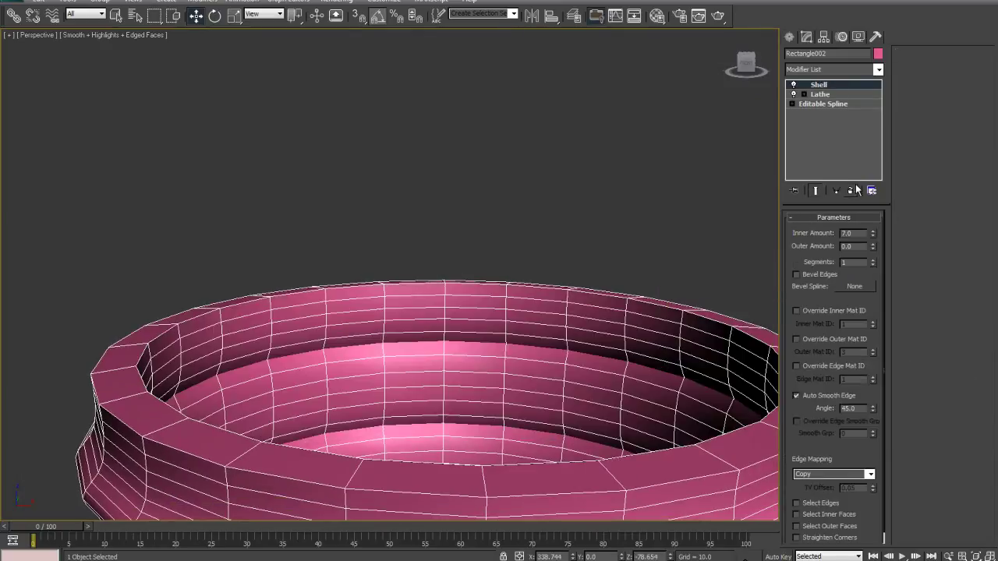
pyautogui.click(850, 190)
pyautogui.moveTo(563, 279); pyautogui.dragTo(566, 140, button='middle')
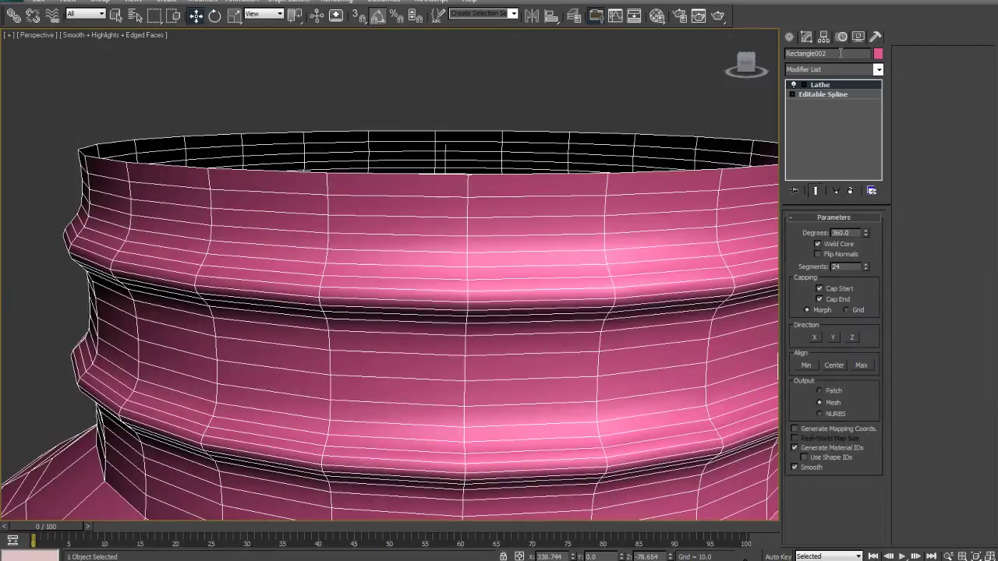
# Open the bottle's base Editable Spline without the Lathe result in the front view and select all of the profile's segments.
pyautogui.click(833, 95)
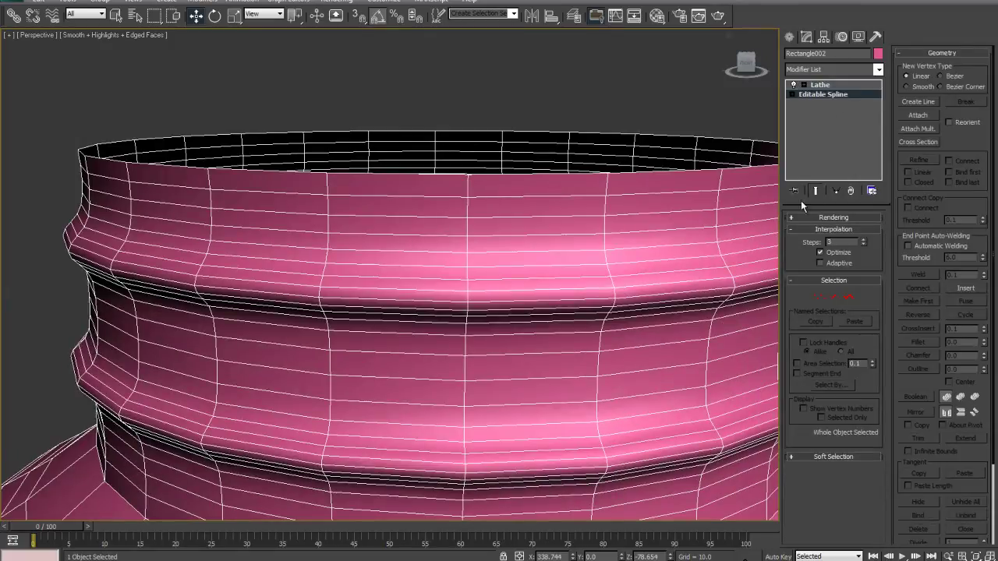
pyautogui.click(814, 191)
pyautogui.scroll(-5, 458, 272)
pyautogui.press('f')
pyautogui.press('z')
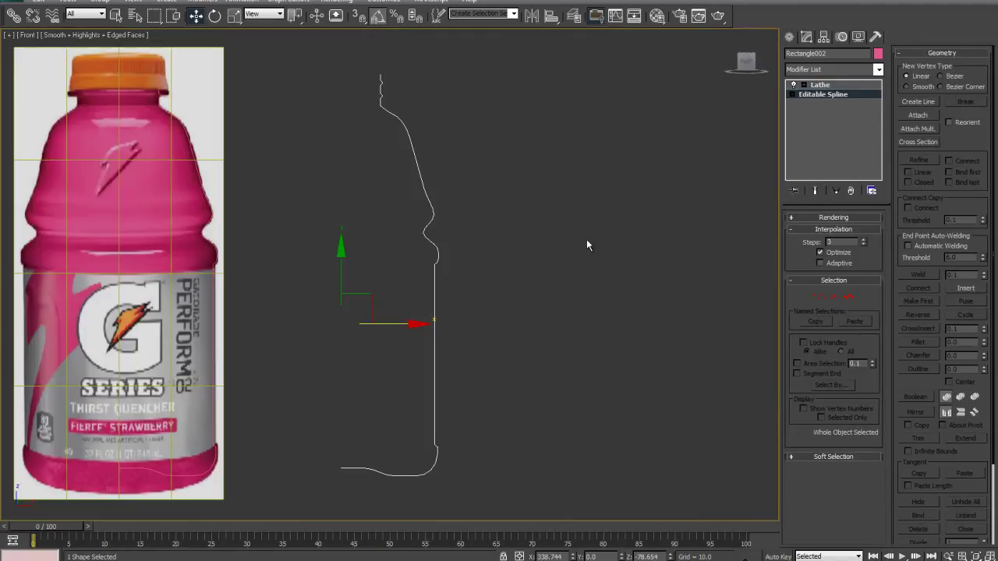
pyautogui.moveTo(586, 245); pyautogui.dragTo(595, 252, button='middle')
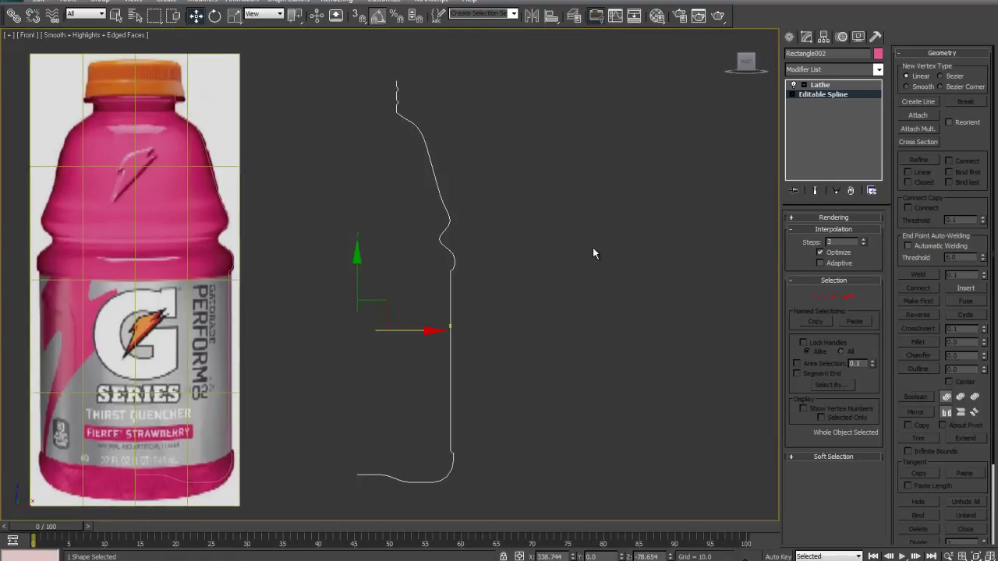
pyautogui.click(835, 297)
pyautogui.moveTo(512, 498); pyautogui.dragTo(331, 67)
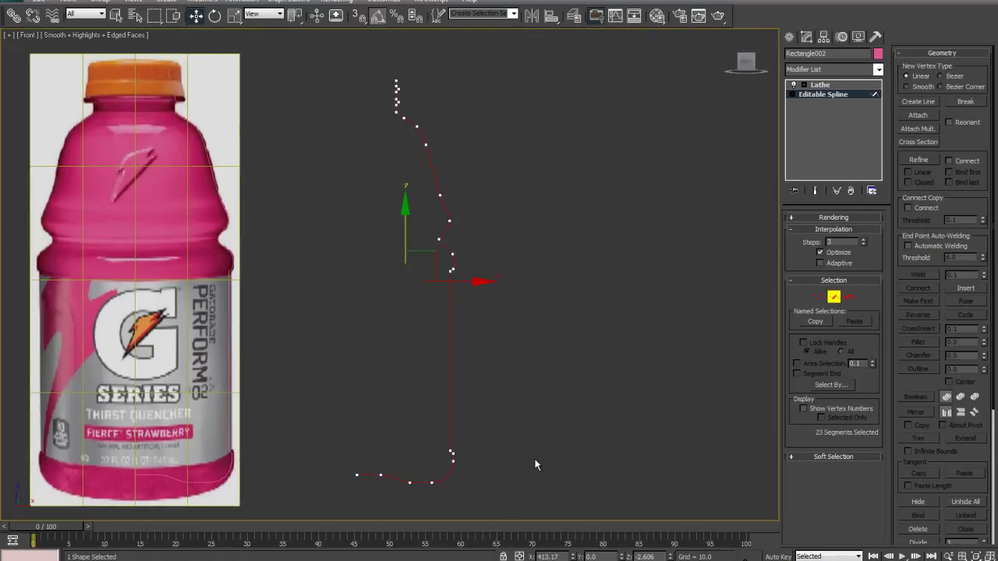
pyautogui.moveTo(914, 387); pyautogui.dragTo(920, 186)
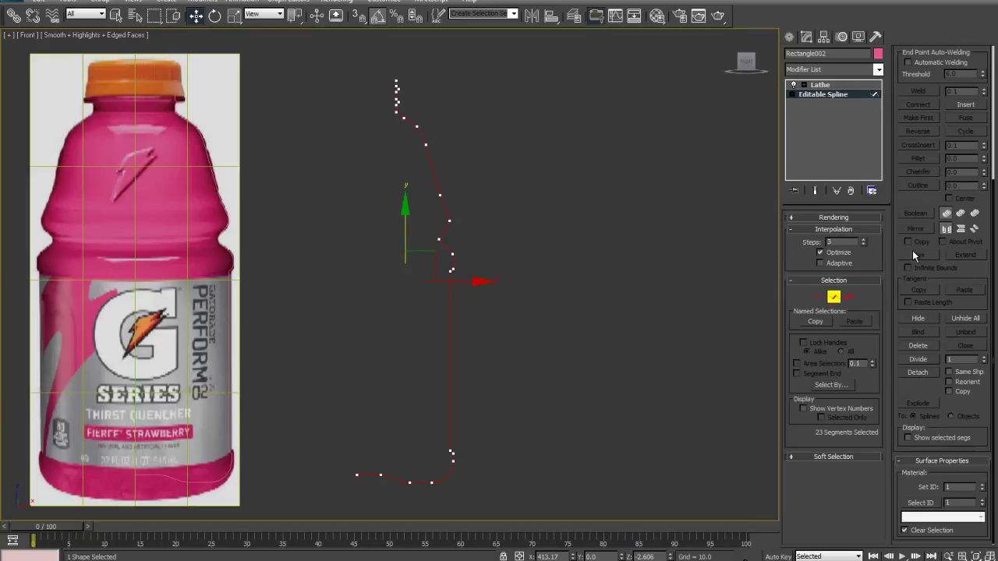
# Select the whole profile at spline level and outline it by 12 to form a double wall.
pyautogui.click(849, 297)
pyautogui.moveTo(557, 462); pyautogui.dragTo(168, 126)
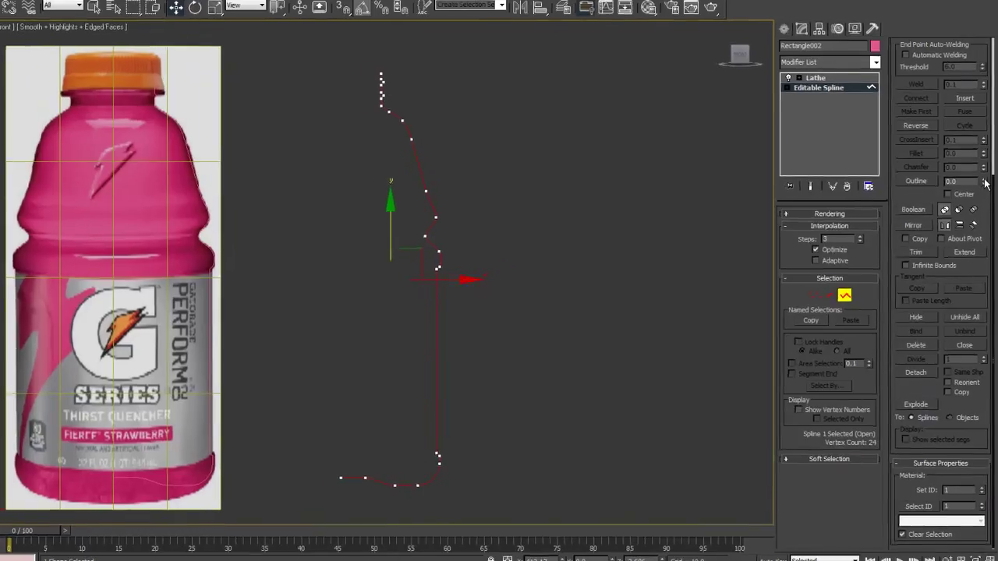
pyautogui.moveTo(985, 187); pyautogui.dragTo(984, 170)
pyautogui.moveTo(979, 111)
pyautogui.mouseDown()
pyautogui.moveTo(974, 63)
pyautogui.moveTo(970, 119)
pyautogui.mouseUp()
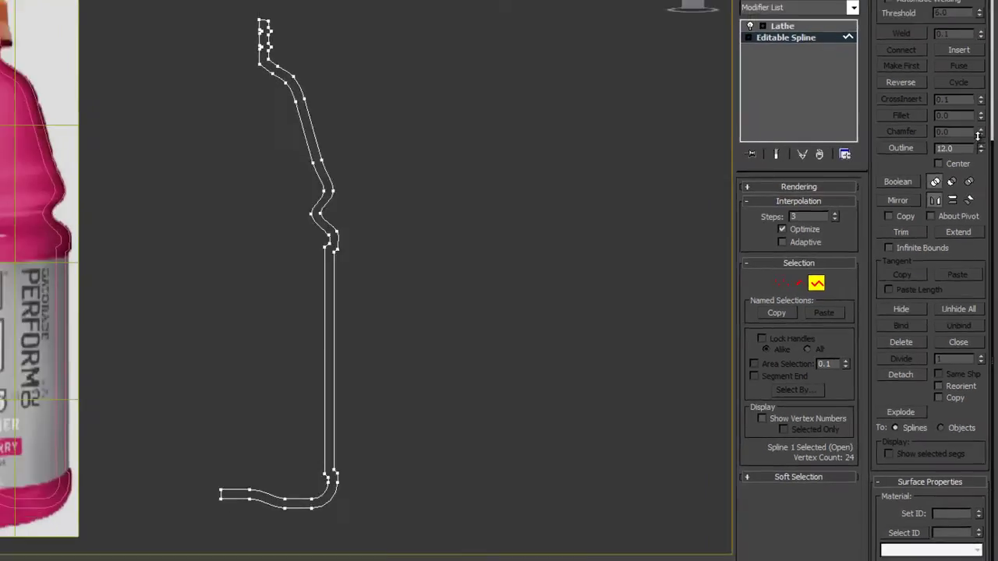
# Delete the short vertical segment that closes the outlined profile at the center of the bottle's base.
pyautogui.moveTo(485, 368); pyautogui.dragTo(504, 243, button='middle')
pyautogui.scroll(3, 476, 287)
pyautogui.moveTo(435, 359); pyautogui.dragTo(392, 185, button='middle')
pyautogui.scroll(1, 392, 184)
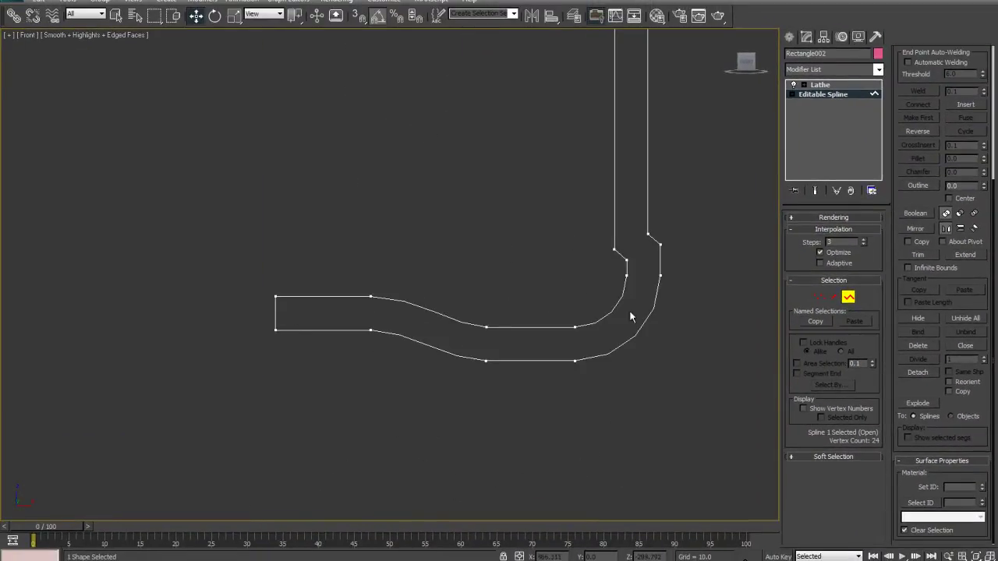
pyautogui.click(832, 297)
pyautogui.moveTo(226, 314); pyautogui.dragTo(283, 316)
pyautogui.press('Delete')
# Delete the six vertices that form the two grooves on the inner side of the neck profile.
pyautogui.moveTo(515, 123); pyautogui.dragTo(429, 347, button='middle')
pyautogui.moveTo(441, 291); pyautogui.dragTo(436, 468, button='middle')
pyautogui.moveTo(413, 208); pyautogui.dragTo(398, 452, button='middle')
pyautogui.moveTo(428, 164); pyautogui.dragTo(342, 280, button='middle')
pyautogui.scroll(3, 341, 280)
pyautogui.press('1')
pyautogui.moveTo(305, 367); pyautogui.dragTo(380, 204)
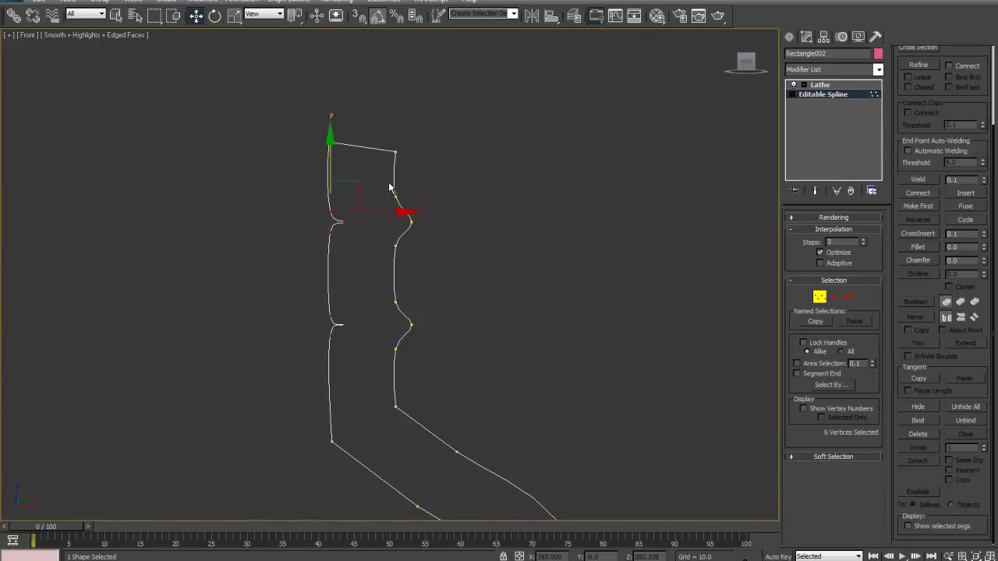
pyautogui.press('Delete')
pyautogui.moveTo(403, 267); pyautogui.dragTo(390, 227, button='middle')
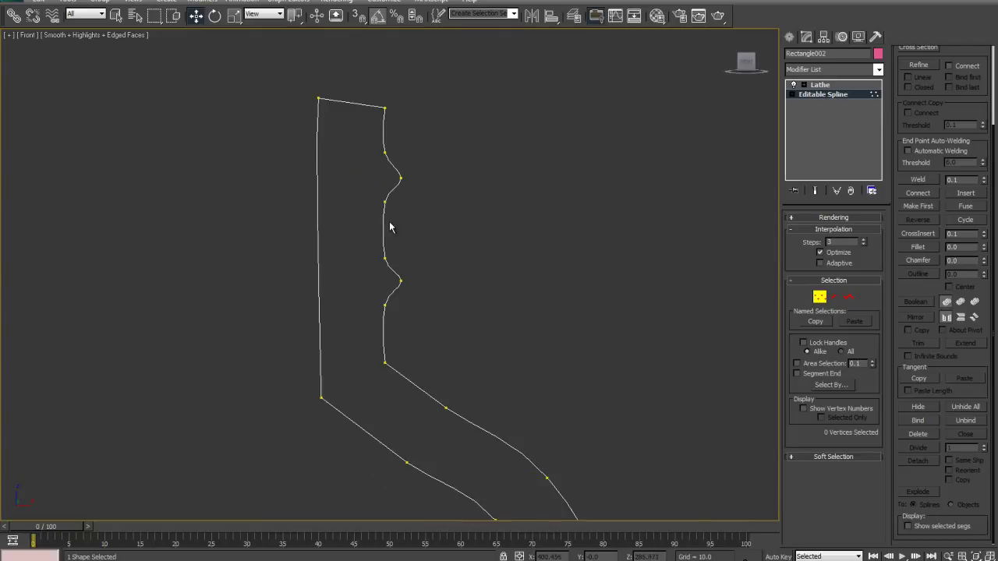
# Turn the two remaining inner neck vertices into corner points and lower the top one level with the outer rim vertex.
pyautogui.moveTo(277, 414); pyautogui.dragTo(364, 33)
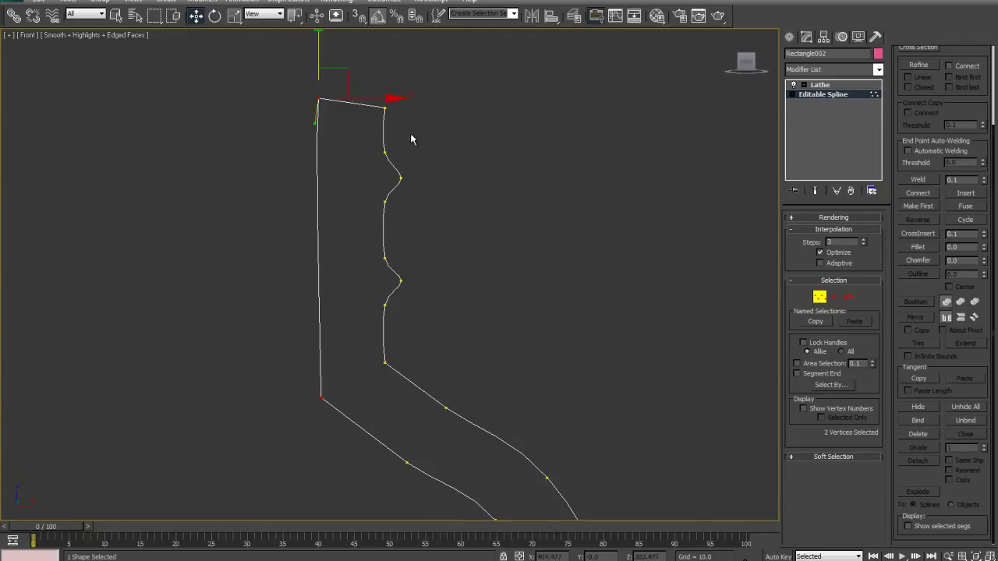
pyautogui.rightClick(448, 122)
pyautogui.click(419, 70)
pyautogui.moveTo(279, 122); pyautogui.dragTo(306, 52)
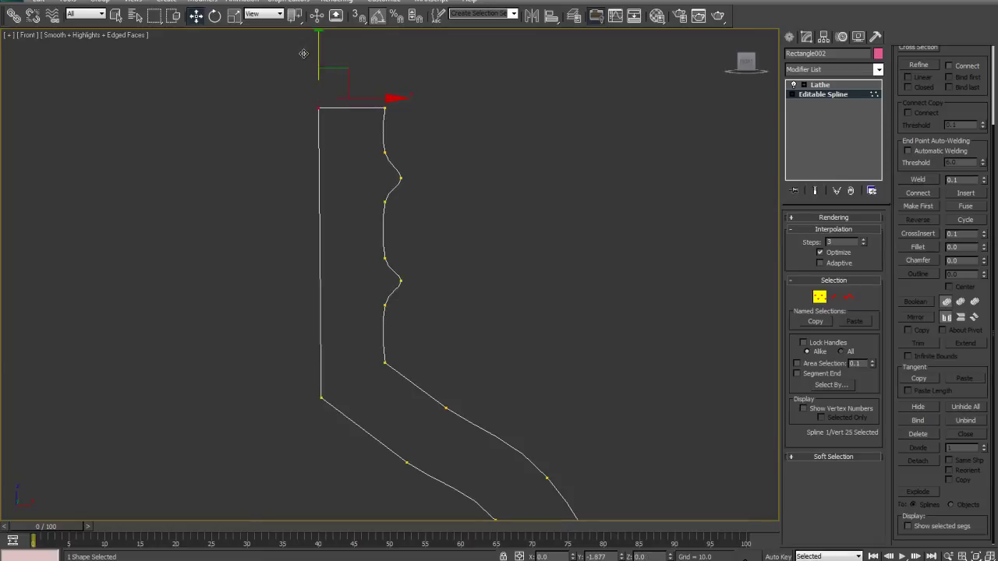
pyautogui.click(261, 285)
# Examine the double-walled profile from the neck down to the base for problem spots.
pyautogui.moveTo(431, 340); pyautogui.dragTo(352, 177, button='middle')
pyautogui.scroll(-3, 356, 181)
pyautogui.moveTo(374, 352); pyautogui.dragTo(309, 154, button='middle')
pyautogui.scroll(-2, 308, 155)
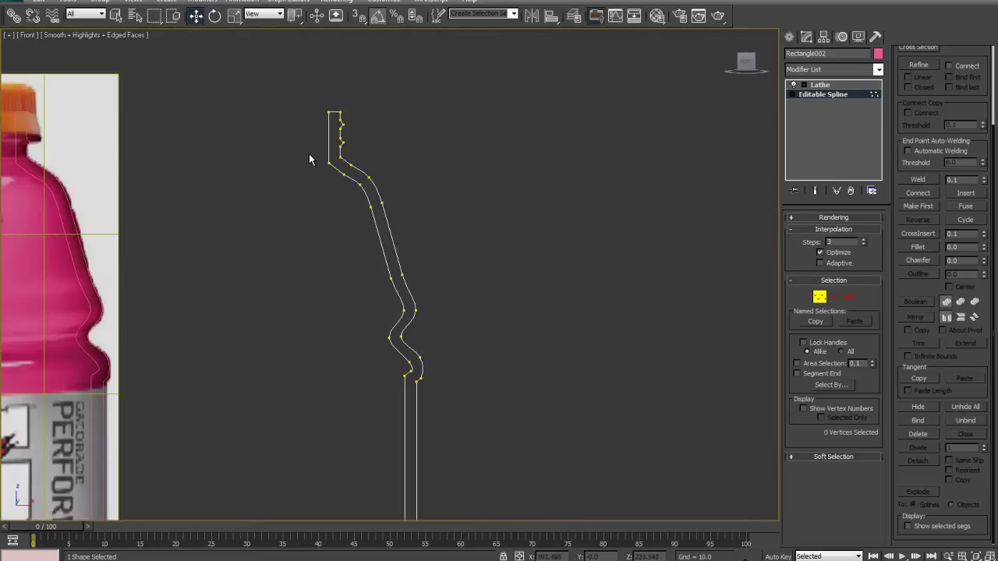
pyautogui.moveTo(395, 443); pyautogui.dragTo(377, 320, button='middle')
pyautogui.scroll(2, 392, 307)
pyautogui.scroll(2, 416, 340)
pyautogui.scroll(-2, 418, 359)
pyautogui.moveTo(423, 493); pyautogui.dragTo(422, 324, button='middle')
pyautogui.scroll(-2, 422, 325)
pyautogui.scroll(1, 412, 355)
pyautogui.moveTo(400, 458); pyautogui.dragTo(399, 385, button='middle')
pyautogui.scroll(2, 399, 385)
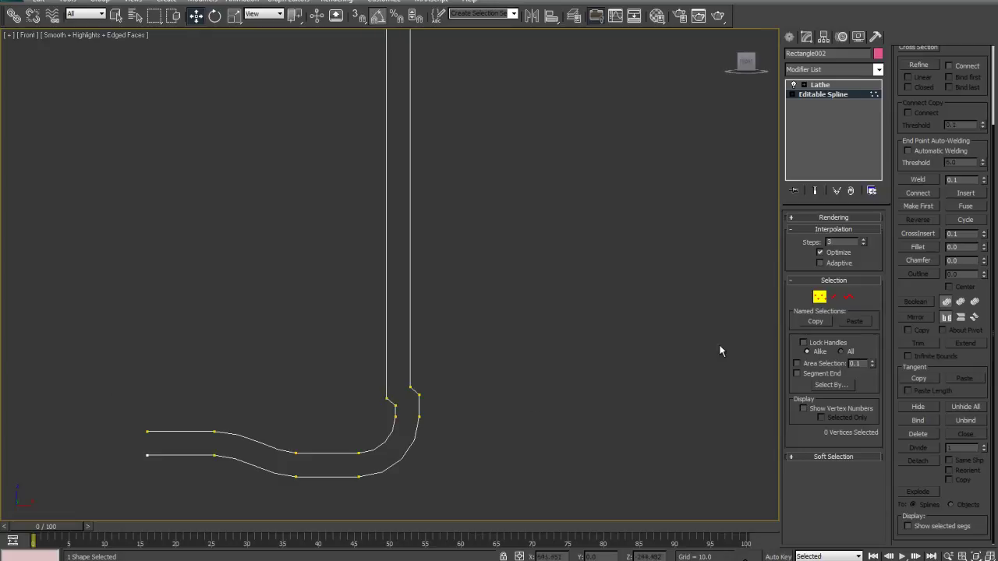
pyautogui.moveTo(238, 276); pyautogui.dragTo(276, 514, button='middle')
pyautogui.scroll(-3, 335, 204)
pyautogui.moveTo(336, 203); pyautogui.dragTo(331, 273, button='middle')
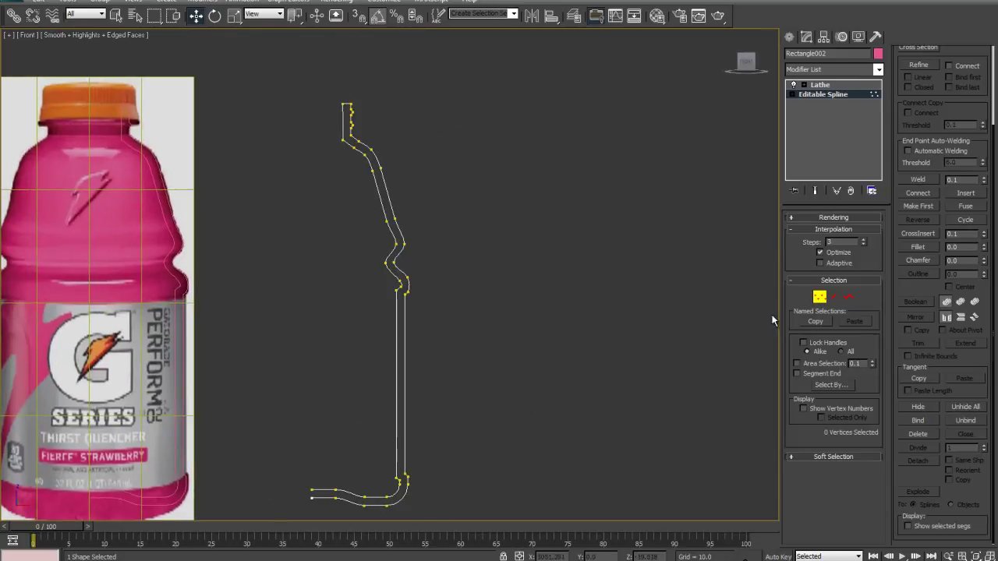
# Return to the Lathe level and inspect the double-walled bottle's neck in the perspective view.
pyautogui.click(819, 296)
pyautogui.click(821, 84)
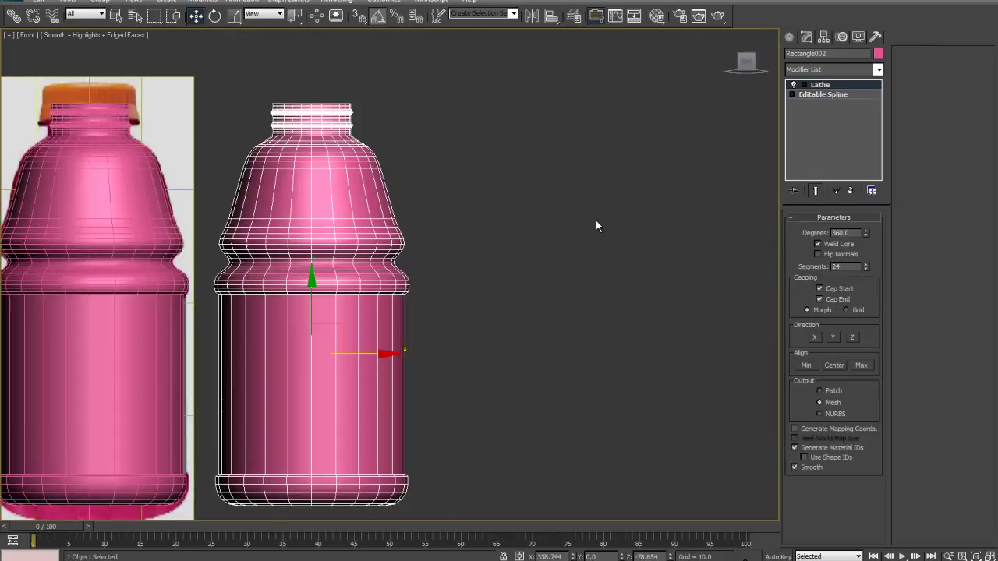
pyautogui.click(595, 221)
pyautogui.press('p')
pyautogui.press('z')
pyautogui.keyDown('alt'); pyautogui.moveTo(532, 252); pyautogui.dragTo(508, 208, button='middle'); pyautogui.keyUp('alt')
pyautogui.scroll(5, 430, 377)
pyautogui.scroll(4, 490, 190)
pyautogui.scroll(-4, 450, 214)
pyautogui.keyDown('alt'); pyautogui.moveTo(477, 293); pyautogui.dragTo(552, 311, button='middle'); pyautogui.keyUp('alt')
pyautogui.scroll(-3, 485, 258)
pyautogui.scroll(4, 438, 399)
# Add an Edit Poly modifier above the Lathe and activate edge selection.
pyautogui.click(438, 398)
pyautogui.click(834, 71)
pyautogui.press('e')
pyautogui.click(820, 110)
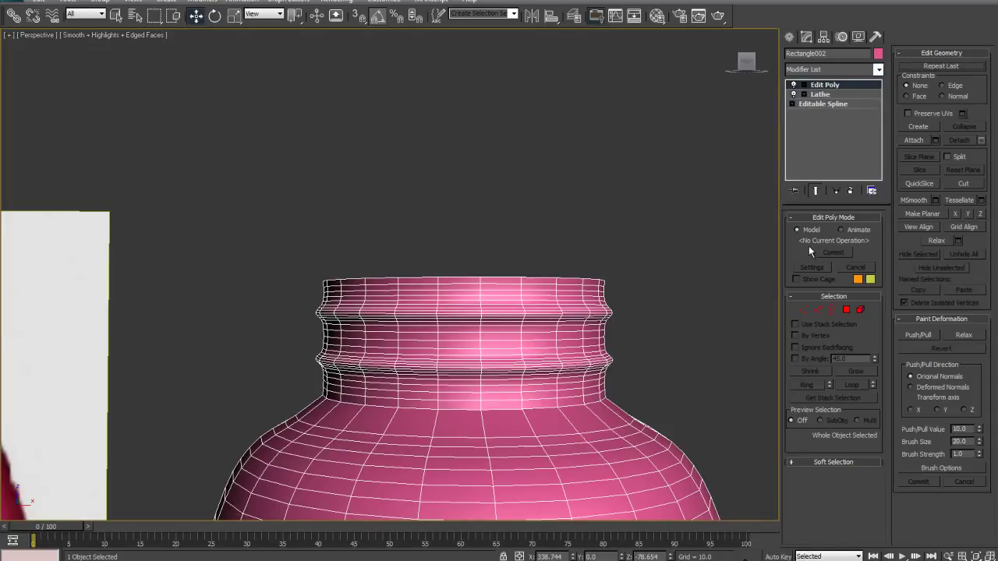
pyautogui.click(818, 310)
# Select the horizontal edges on the flat bands around the outer neck ridges, extend them to loops, and remove them with their vertices.
pyautogui.scroll(5, 397, 289)
pyautogui.click(300, 152)
pyautogui.click(286, 181)
pyautogui.keyDown('ctrl'); pyautogui.click(291, 199); pyautogui.keyUp('ctrl')
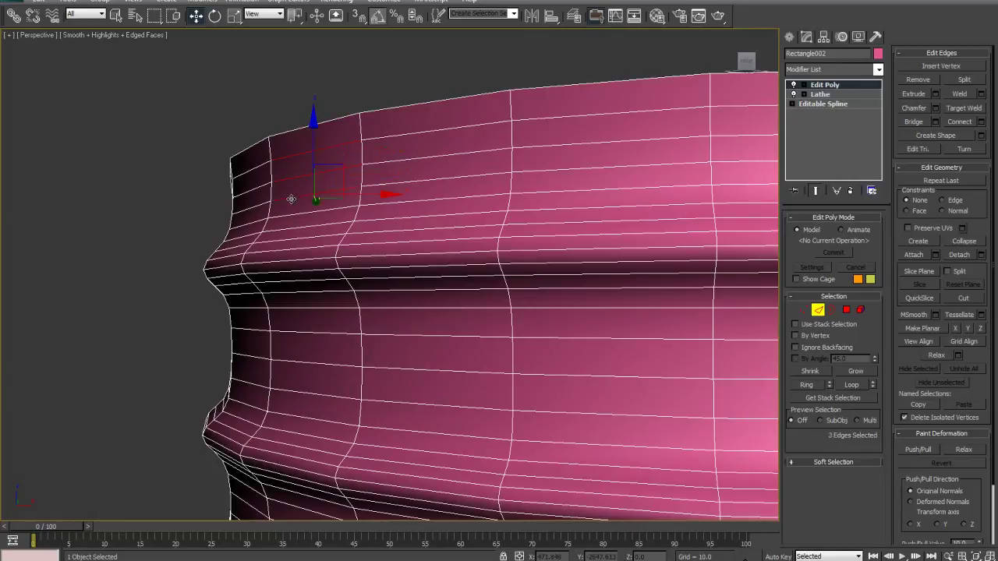
pyautogui.keyDown('ctrl'); pyautogui.click(299, 332); pyautogui.keyUp('ctrl')
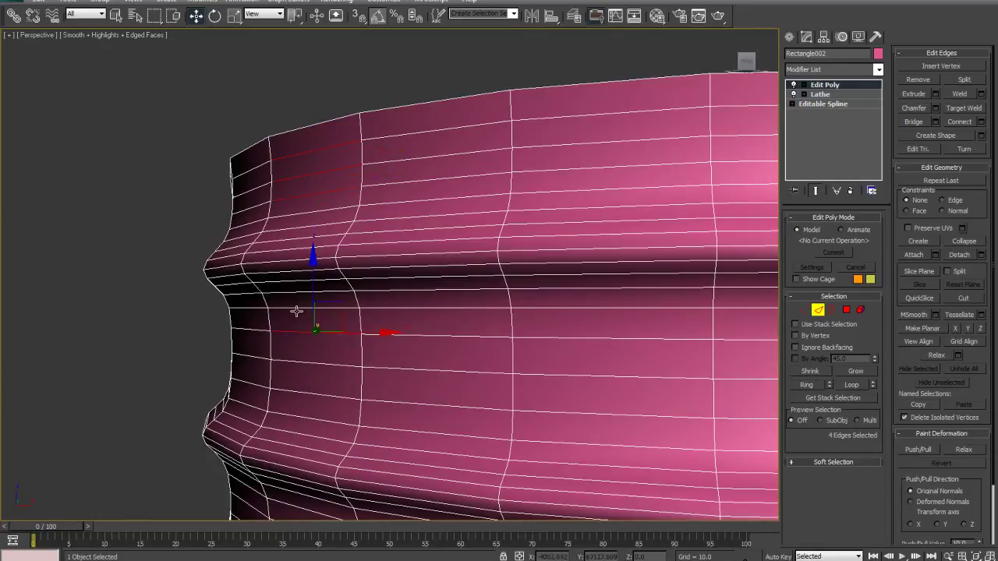
pyautogui.keyDown('ctrl'); pyautogui.click(294, 360); pyautogui.keyUp('ctrl')
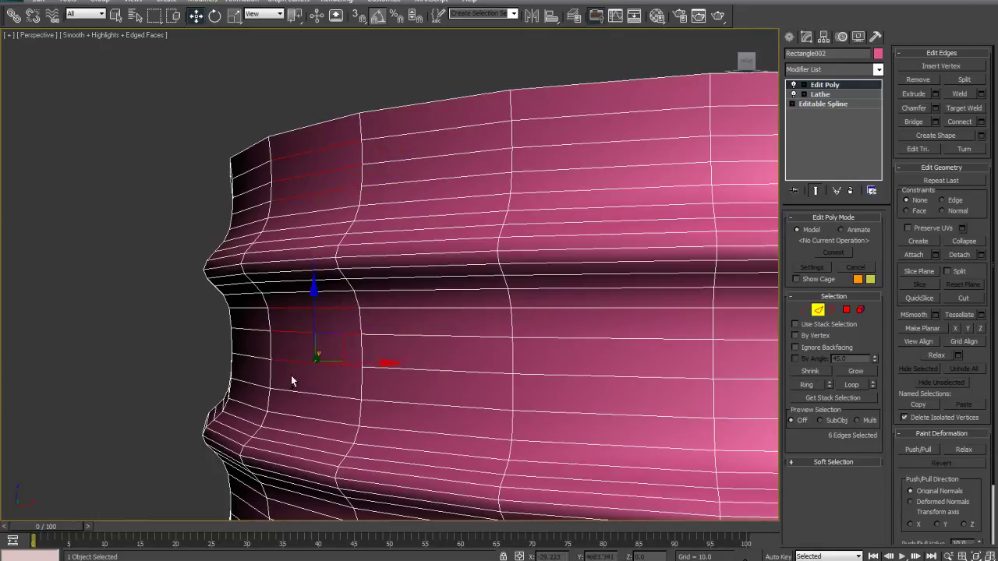
pyautogui.keyDown('ctrl'); pyautogui.click(287, 390); pyautogui.keyUp('ctrl')
pyautogui.keyDown('ctrl'); pyautogui.click(283, 415); pyautogui.keyUp('ctrl')
pyautogui.moveTo(337, 413); pyautogui.dragTo(334, 299, button='middle')
pyautogui.keyDown('ctrl'); pyautogui.click(301, 317); pyautogui.keyUp('ctrl')
pyautogui.keyDown('ctrl'); pyautogui.click(287, 288); pyautogui.keyUp('ctrl')
pyautogui.click(852, 384)
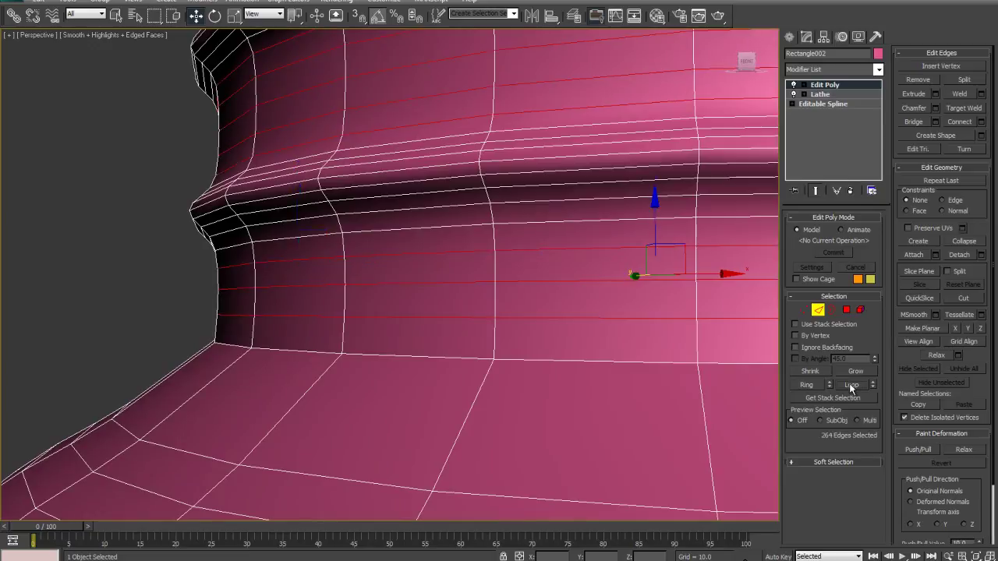
pyautogui.scroll(-5, 306, 265)
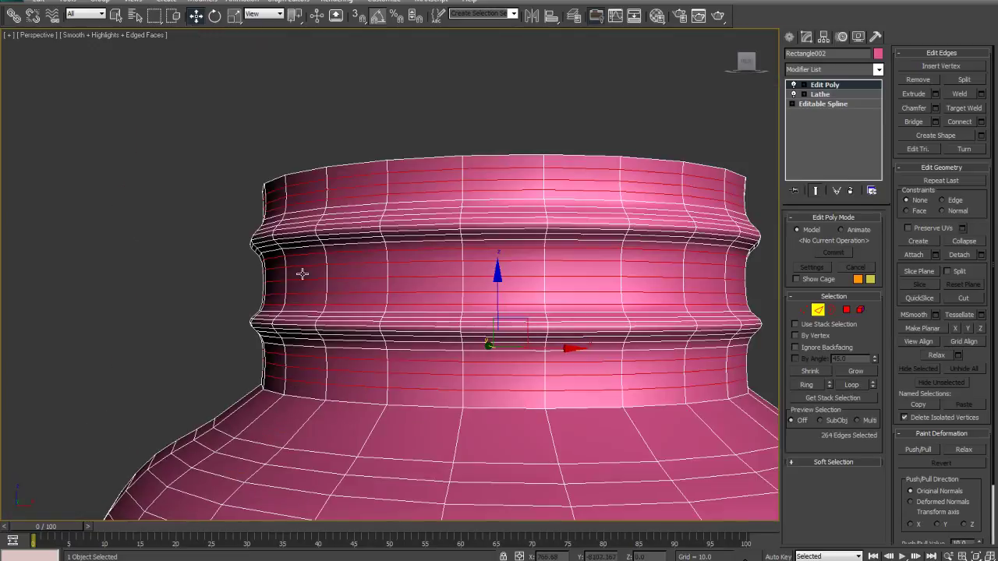
pyautogui.hotkey('ctrl', 'BackSpace')
pyautogui.moveTo(356, 281); pyautogui.dragTo(298, 276, button='middle')
pyautogui.scroll(-5, 279, 269)
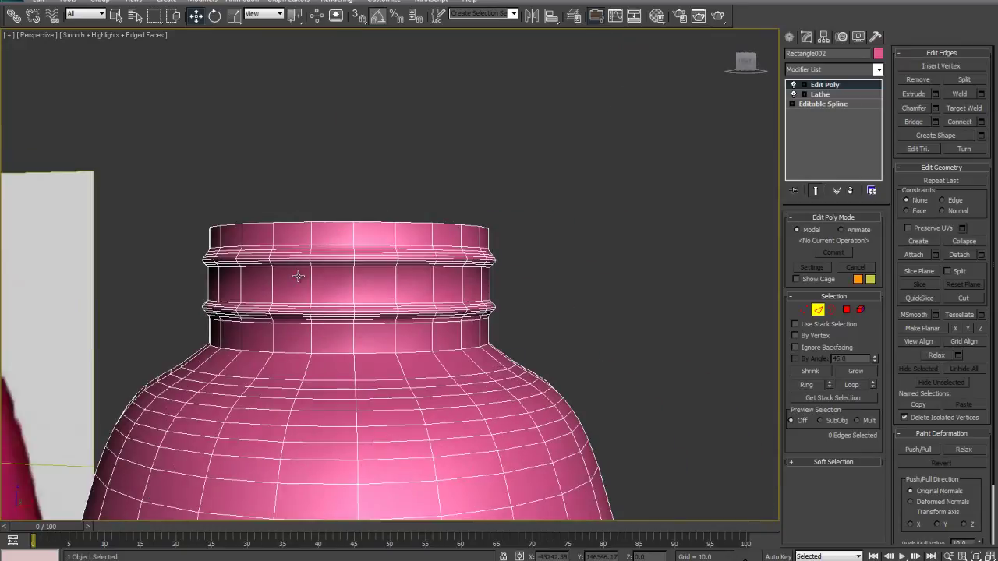
# Compare the simplified neck with the cap area of the reference image in the front view.
pyautogui.press('f')
pyautogui.press('z')
pyautogui.moveTo(410, 144); pyautogui.dragTo(419, 349, button='middle')
pyautogui.scroll(3, 419, 350)
pyautogui.scroll(-1, 414, 322)
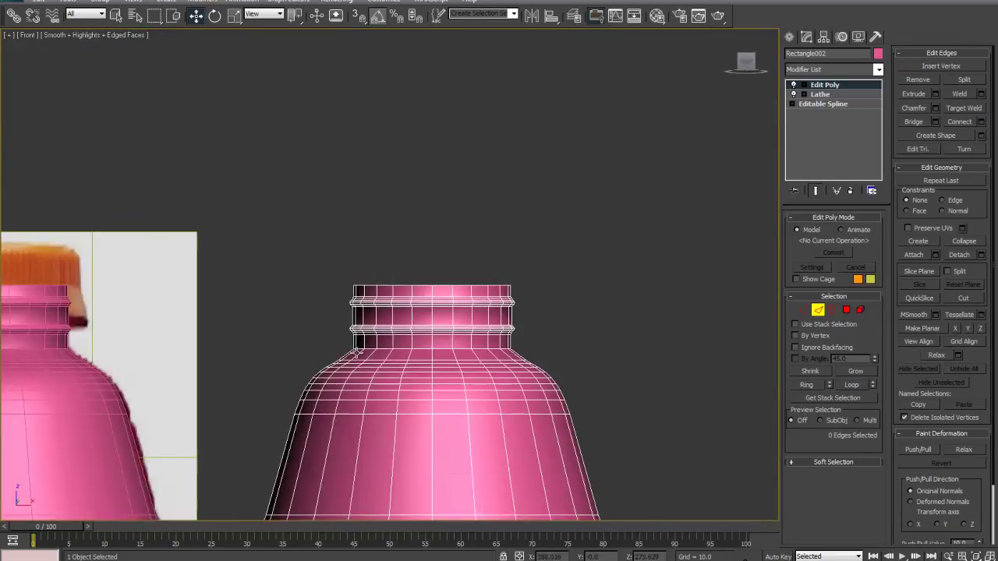
pyautogui.scroll(3, 414, 322)
pyautogui.scroll(-4, 141, 327)
pyautogui.moveTo(139, 326); pyautogui.dragTo(168, 296, button='middle')
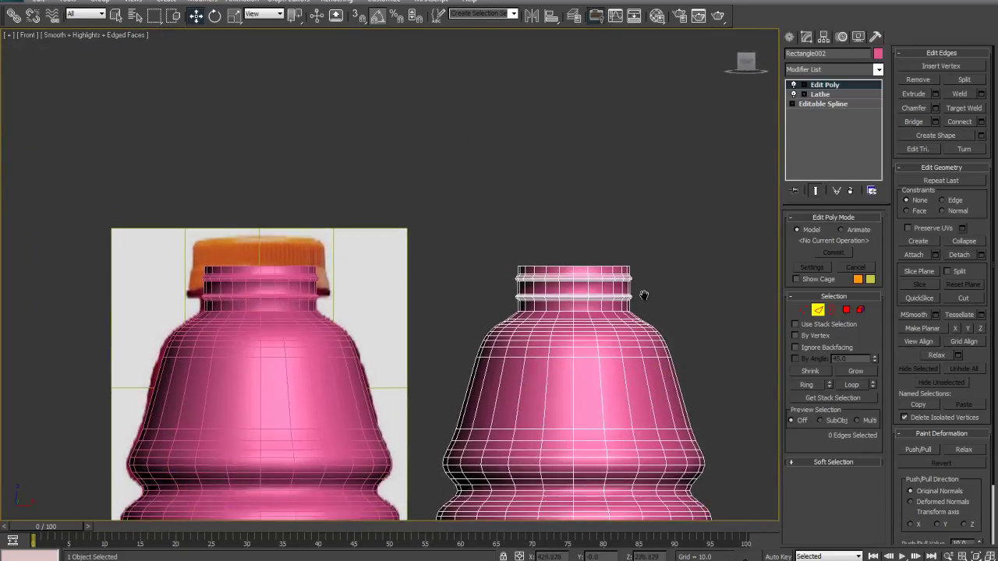
# Select all vertices of the upper neck ridge and try tilting the ridge like a screw thread.
pyautogui.scroll(5, 644, 295)
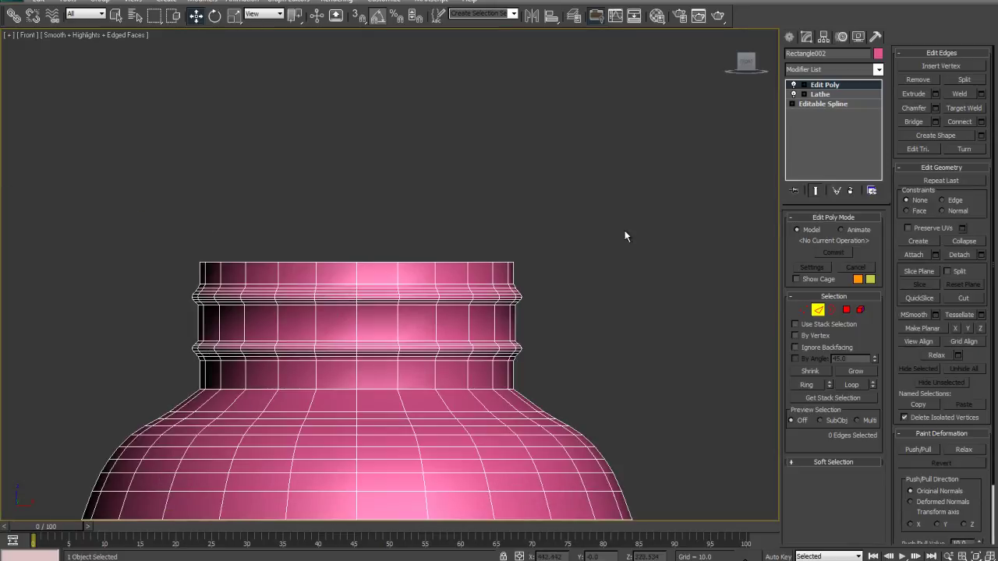
pyautogui.scroll(2, 344, 300)
pyautogui.moveTo(377, 318); pyautogui.dragTo(386, 276, button='middle')
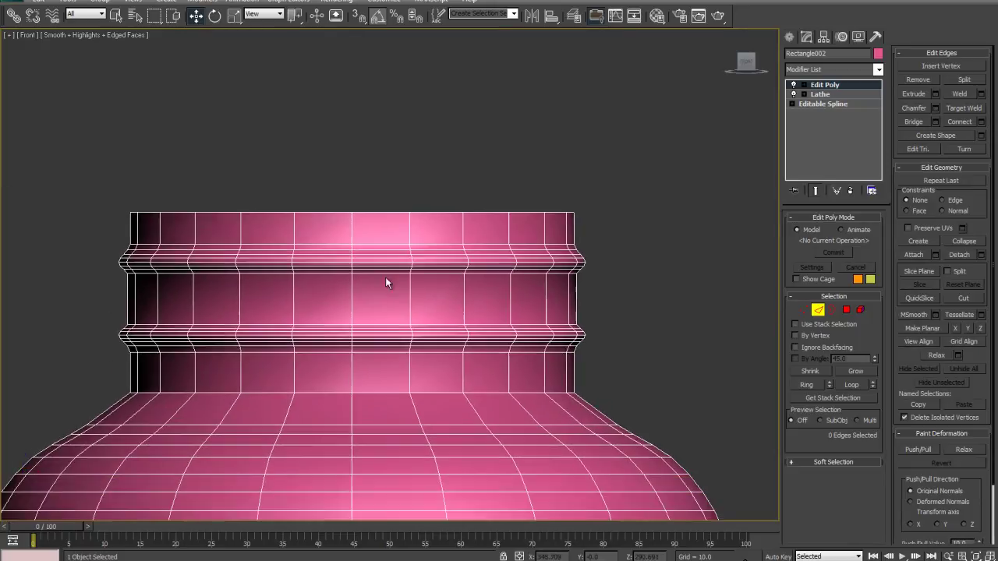
pyautogui.click(805, 311)
pyautogui.moveTo(683, 299); pyautogui.dragTo(2, 223)
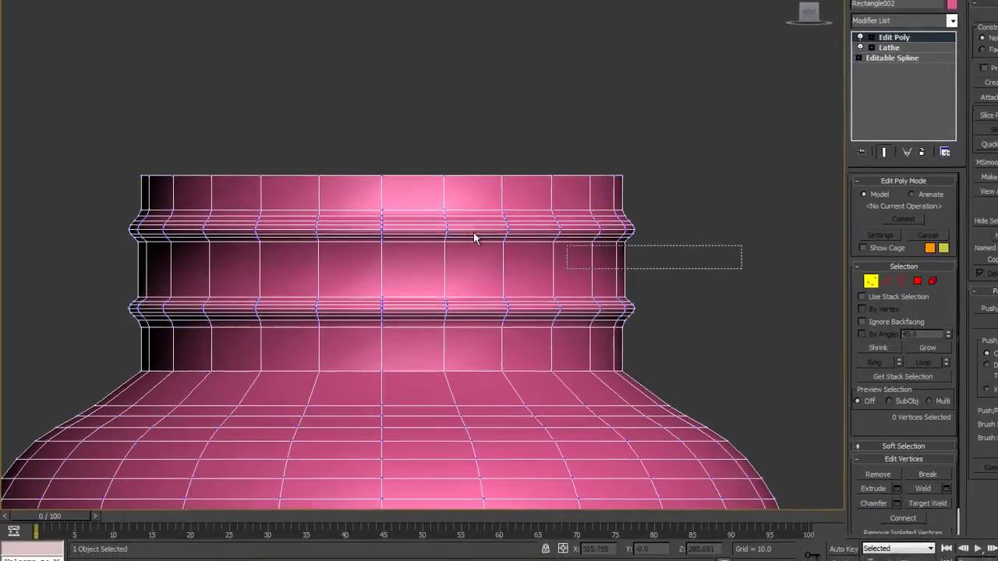
pyautogui.moveTo(3, 92); pyautogui.dragTo(2, 93)
pyautogui.press('e')
pyautogui.moveTo(519, 70); pyautogui.dragTo(520, 71)
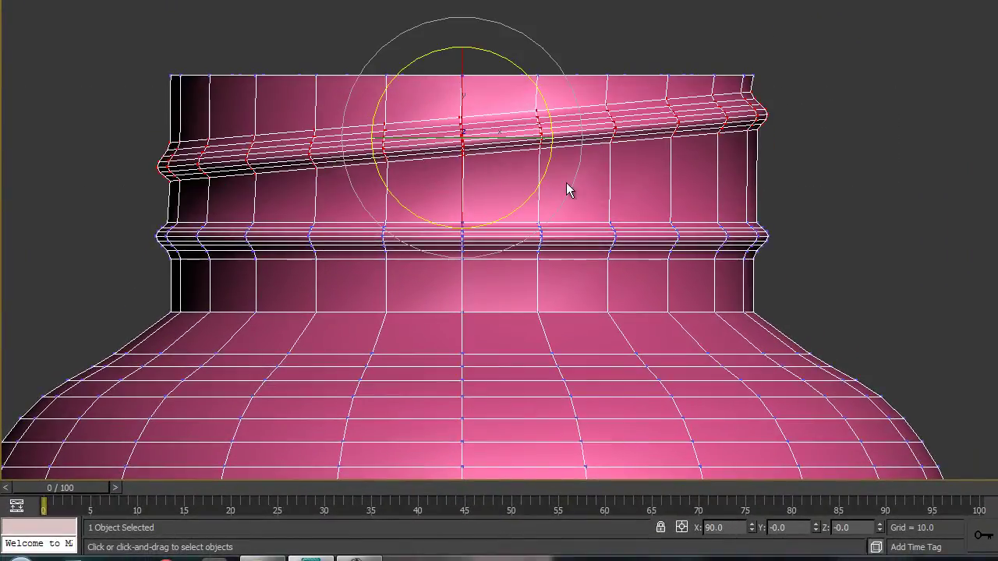
# Try tilting the upper neck ridge more steeply in the perspective view and moving it down along Z.
pyautogui.press('p')
pyautogui.scroll(-3, 599, 152)
pyautogui.keyDown('alt'); pyautogui.moveTo(606, 157); pyautogui.dragTo(895, 127, button='middle'); pyautogui.keyUp('alt')
pyautogui.keyDown('alt'); pyautogui.moveTo(803, 144); pyautogui.dragTo(748, 117, button='middle'); pyautogui.keyUp('alt')
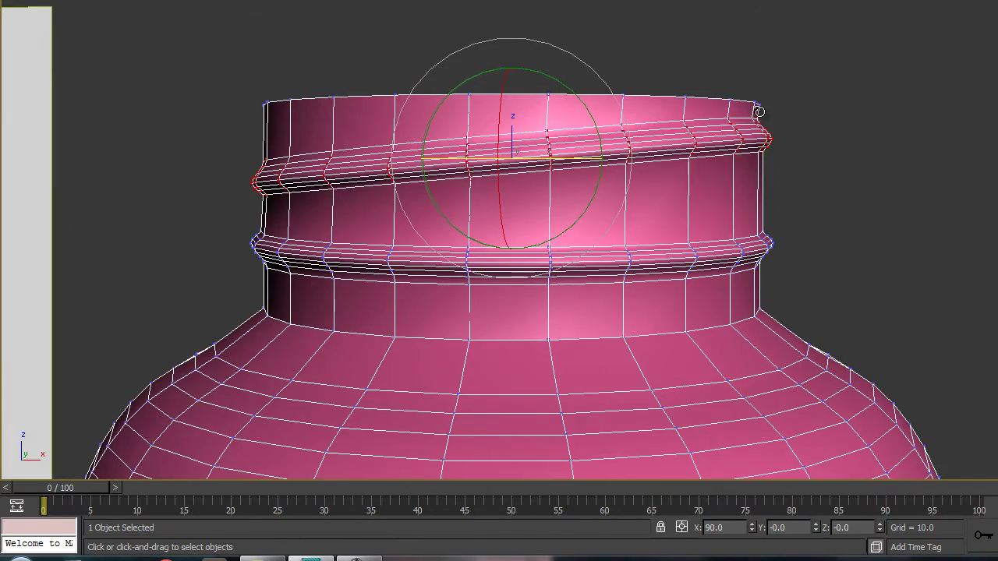
pyautogui.moveTo(601, 138); pyautogui.dragTo(595, 132)
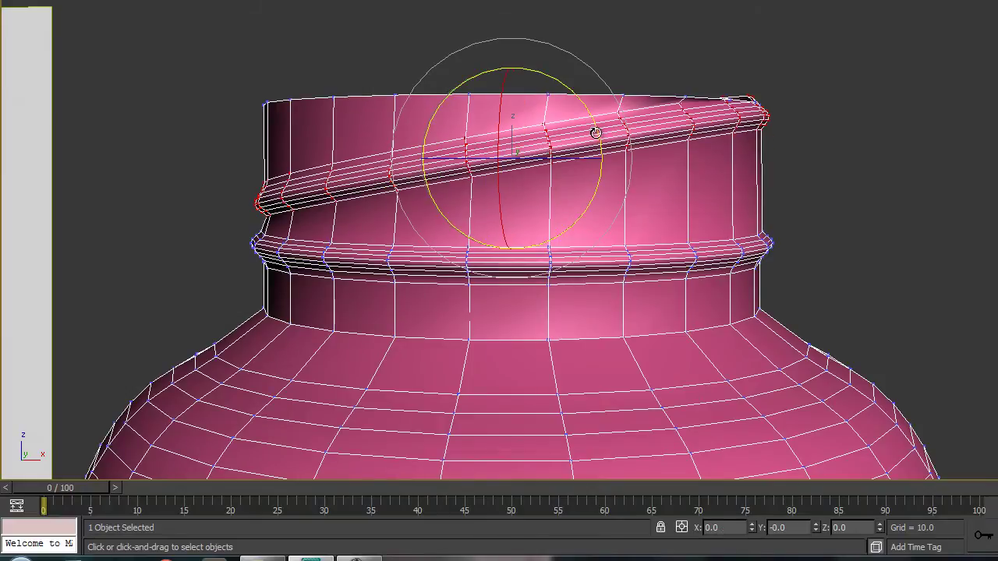
pyautogui.press('w')
pyautogui.moveTo(513, 70); pyautogui.dragTo(512, 98)
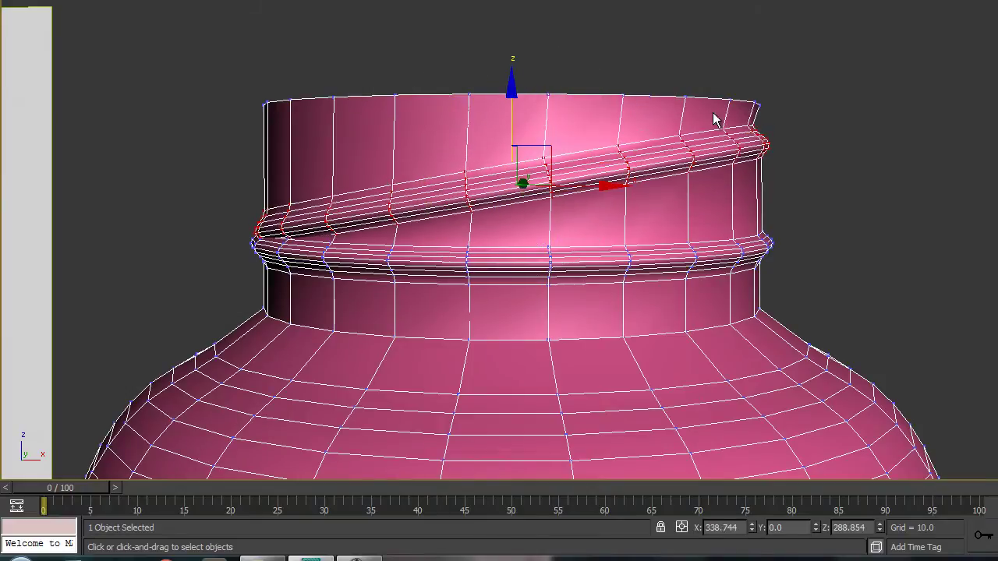
# Undo the upper ridge's move and rotations, clear the vertex selection, and frame the whole bottle in the front view.
pyautogui.hotkey('ctrl', 'z')
pyautogui.hotkey('ctrl', 'z')
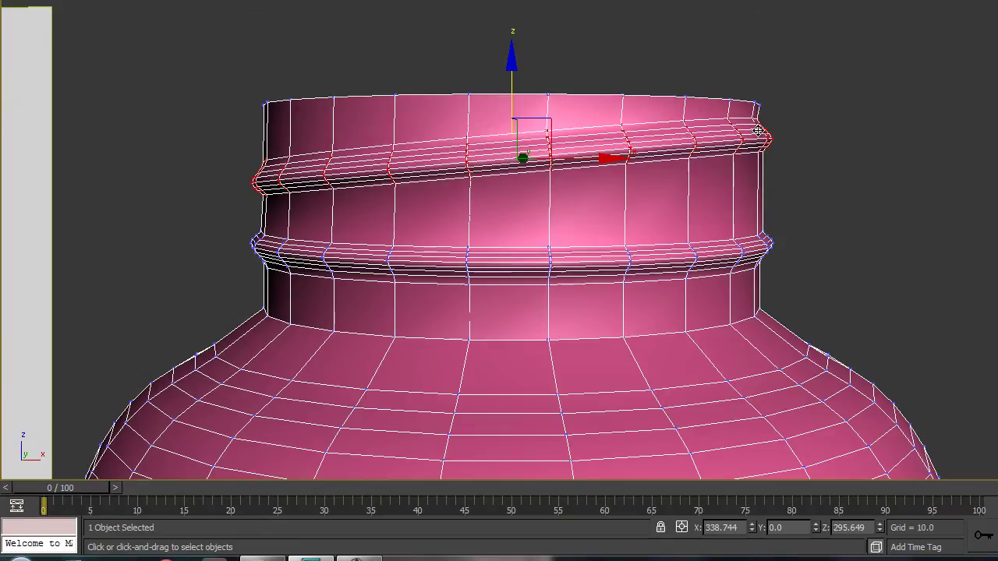
pyautogui.hotkey('ctrl', 'z')
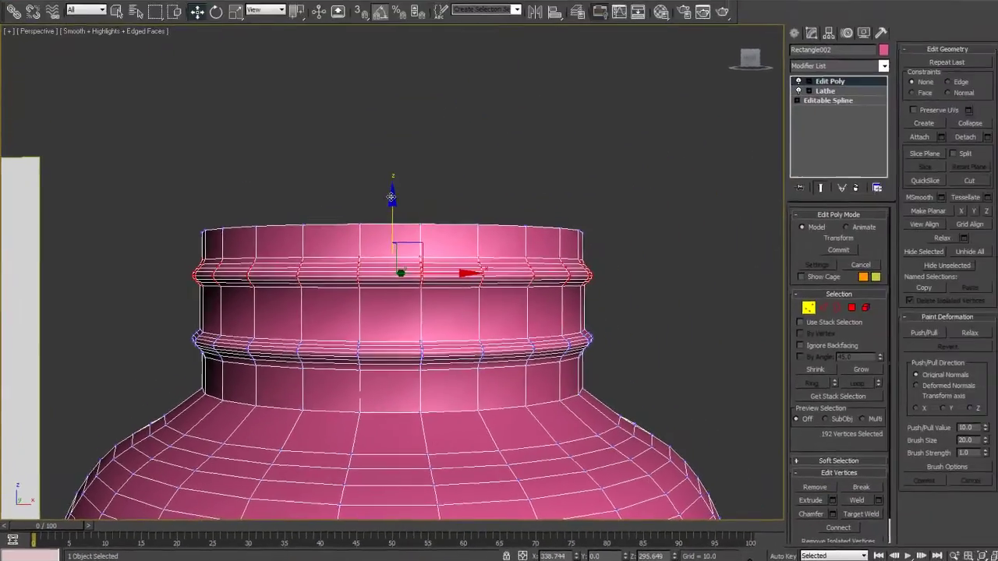
pyautogui.moveTo(384, 209); pyautogui.dragTo(382, 212)
pyautogui.click(637, 202)
pyautogui.press('f')
pyautogui.press('z')
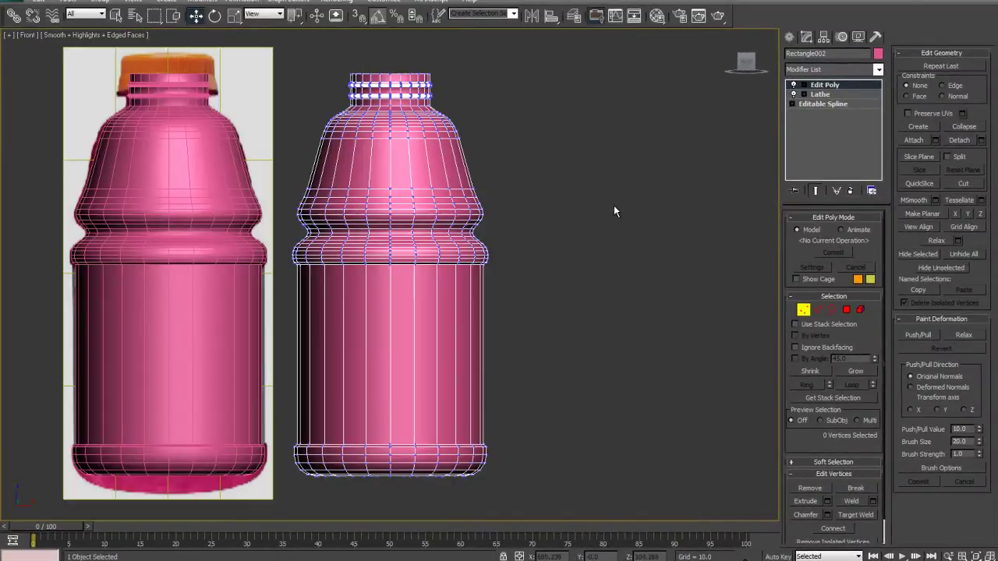
# Select all vertices of both neck ridges on the right-hand bottle in the front view.
pyautogui.moveTo(494, 175); pyautogui.dragTo(486, 313, button='middle')
pyautogui.scroll(8, 388, 259)
pyautogui.moveTo(389, 259); pyautogui.dragTo(408, 391, button='middle')
pyautogui.moveTo(106, 133); pyautogui.dragTo(631, 266)
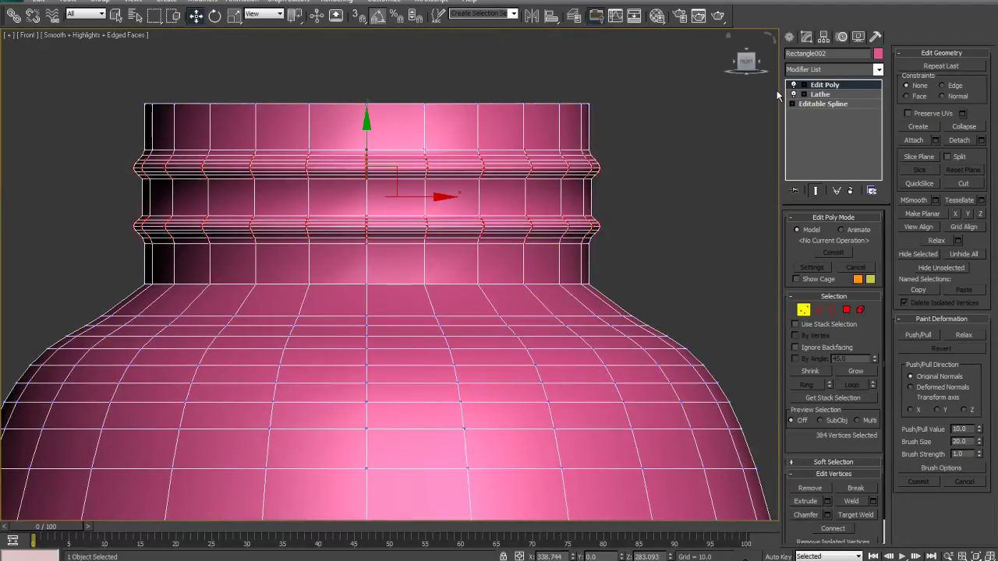
pyautogui.click(818, 72)
pyautogui.press('f')
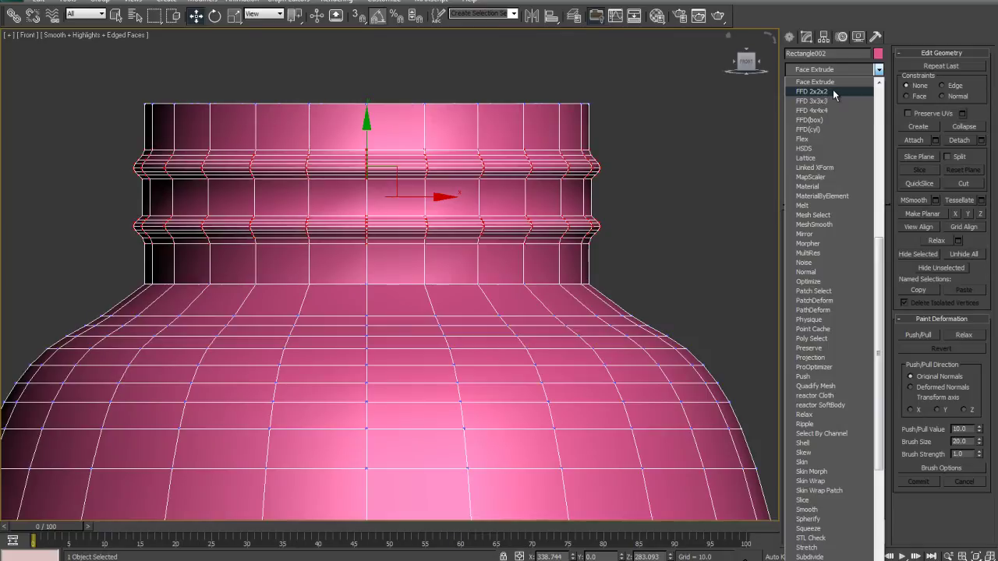
pyautogui.click(832, 91)
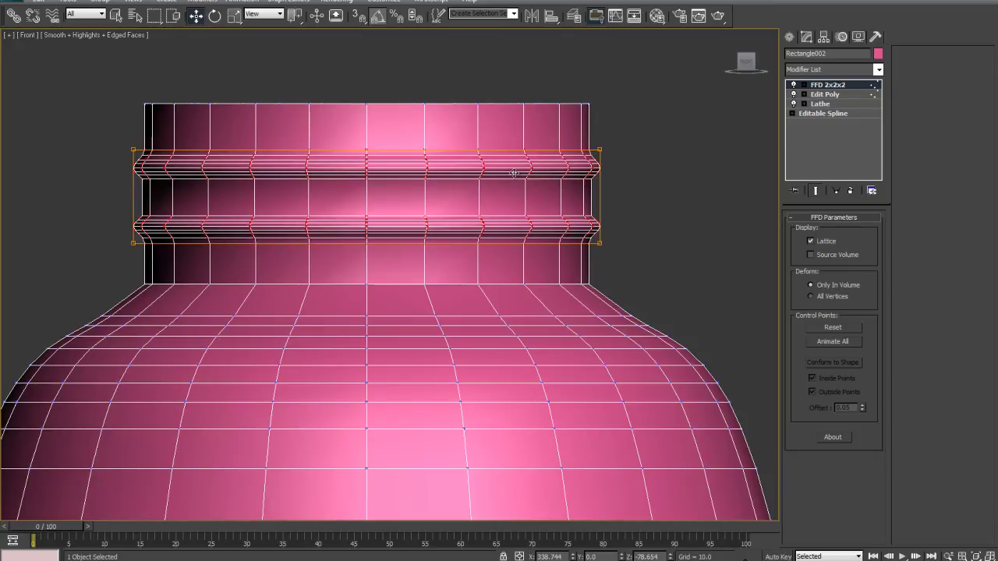
pyautogui.click(850, 190)
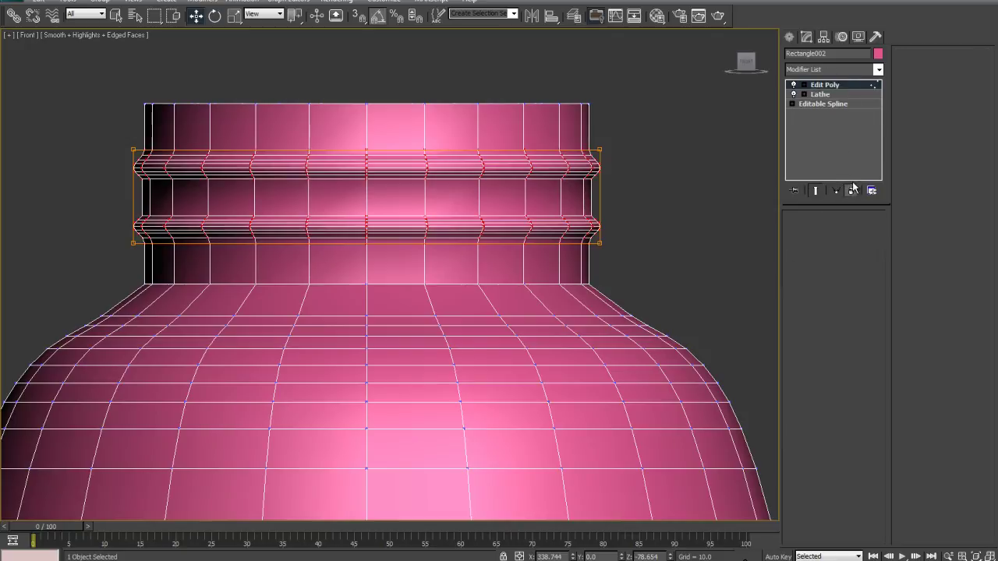
# Try an FFD 3x3x3 modifier on the selected ridge vertices and open its control points for editing.
pyautogui.click(831, 72)
pyautogui.press('f')
pyautogui.scroll(-4, 834, 94)
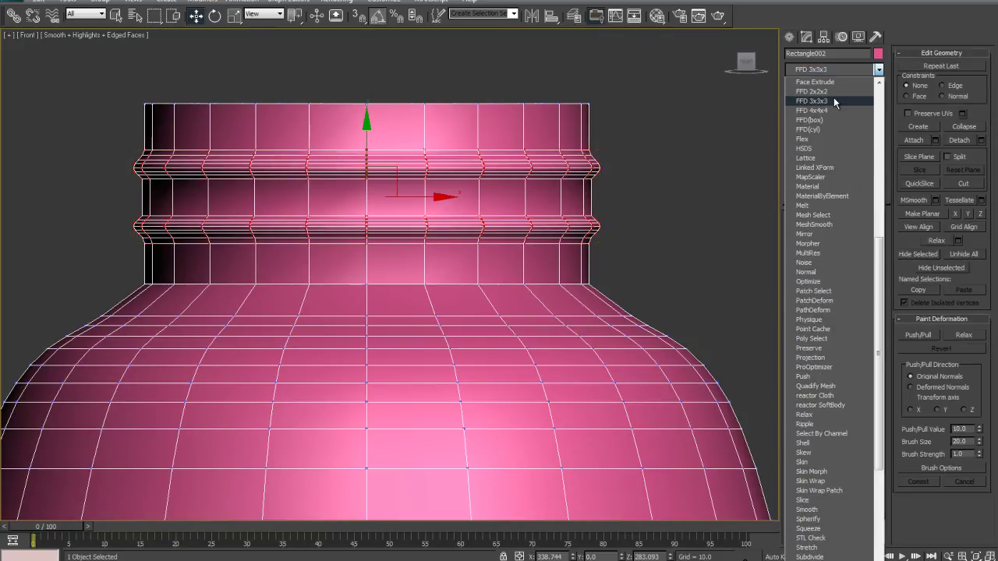
pyautogui.click(833, 97)
pyautogui.click(804, 85)
pyautogui.click(834, 94)
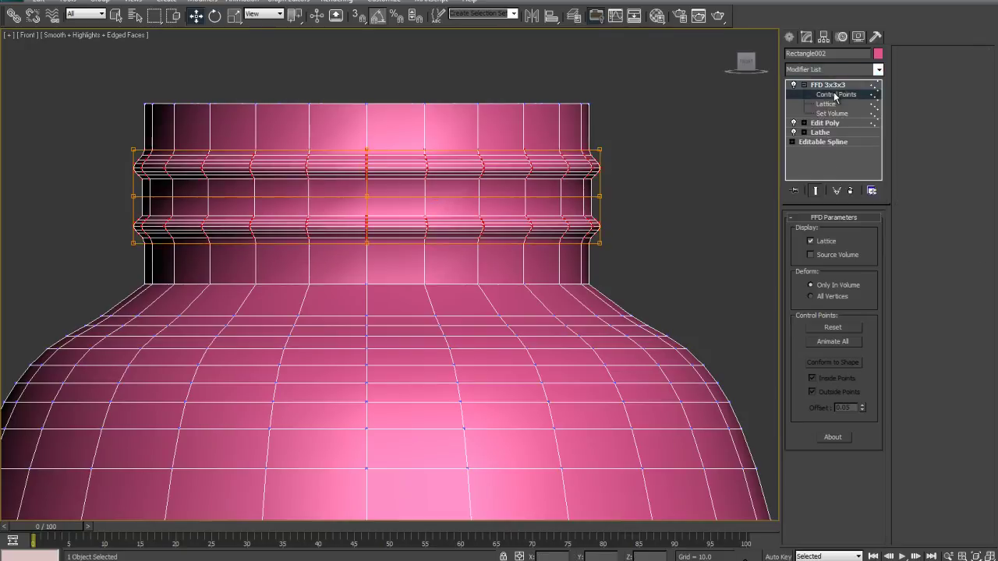
# Try raising the lattice's right-side control points and lowering its middle column, and remove the FFD 3x3x3 modifier.
pyautogui.moveTo(583, 125); pyautogui.dragTo(634, 237)
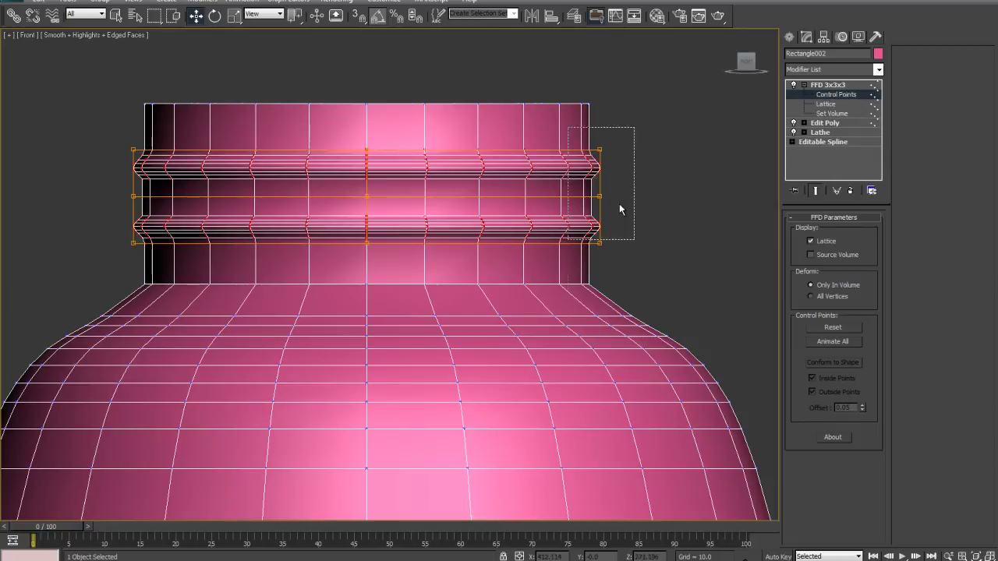
pyautogui.moveTo(602, 138); pyautogui.dragTo(602, 102)
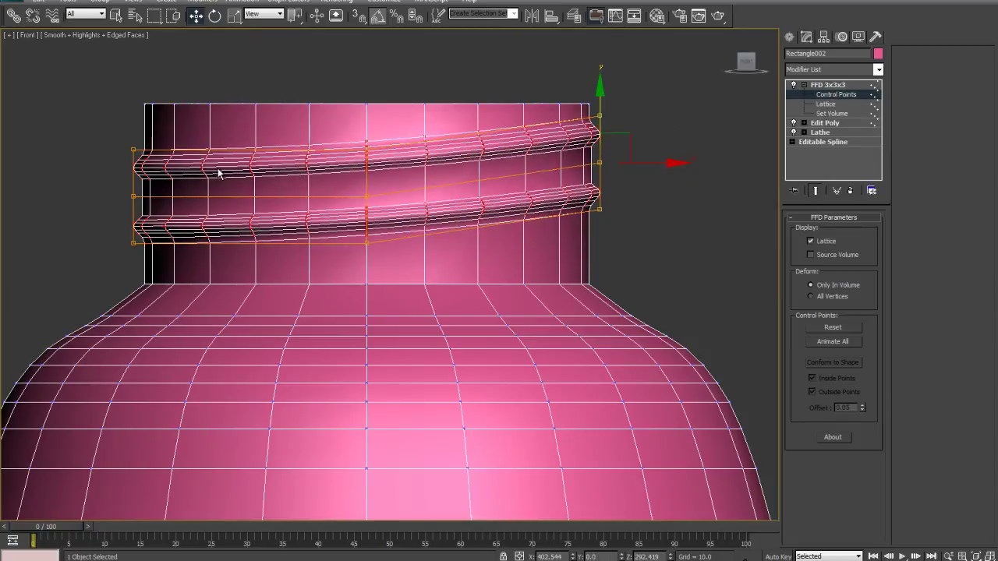
pyautogui.moveTo(376, 141); pyautogui.dragTo(370, 251)
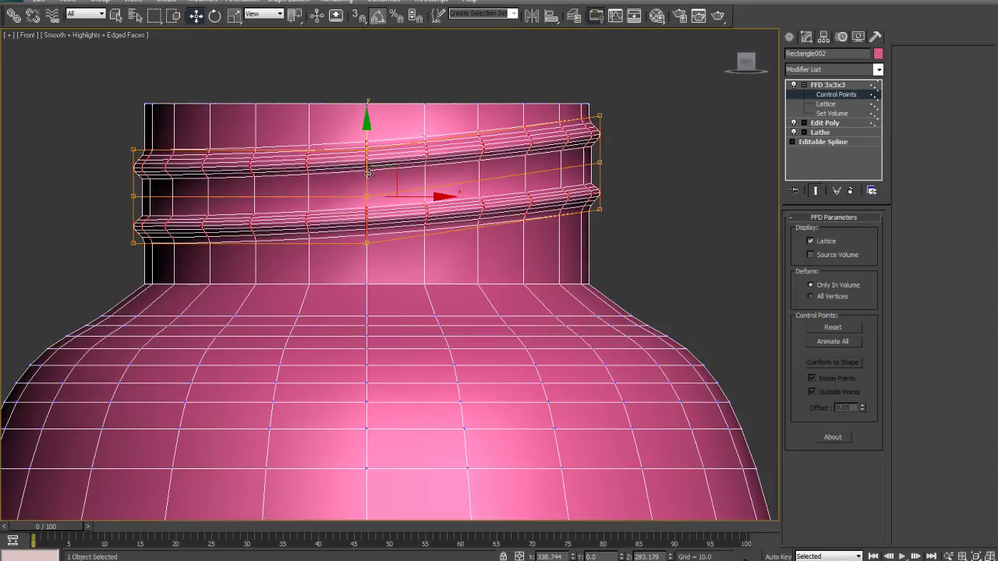
pyautogui.moveTo(367, 146); pyautogui.dragTo(367, 201)
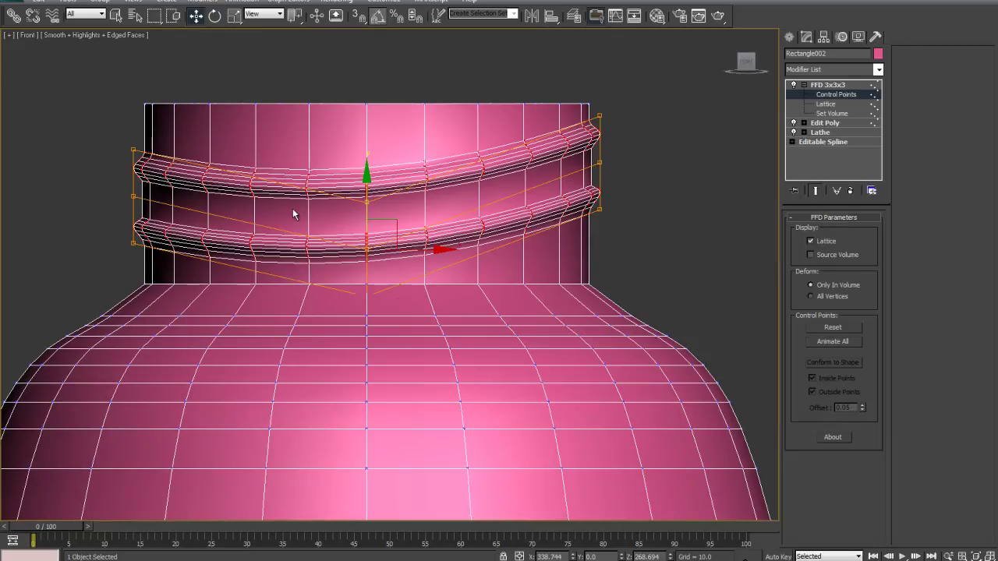
pyautogui.click(850, 191)
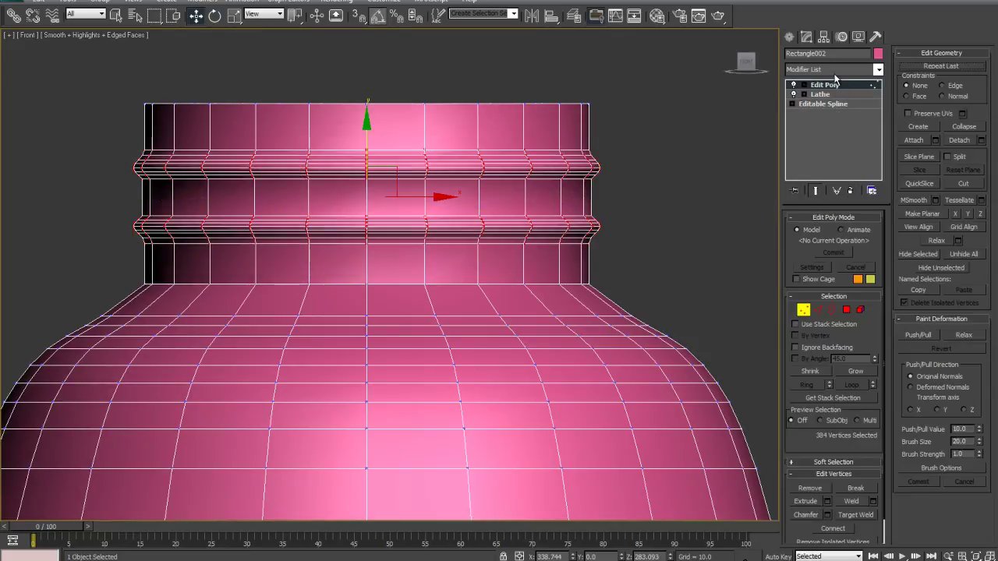
# Apply an FFD 2x2x2 modifier to the selected ridge vertices and activate its control points.
pyautogui.click(830, 70)
pyautogui.press('f')
pyautogui.click(811, 92)
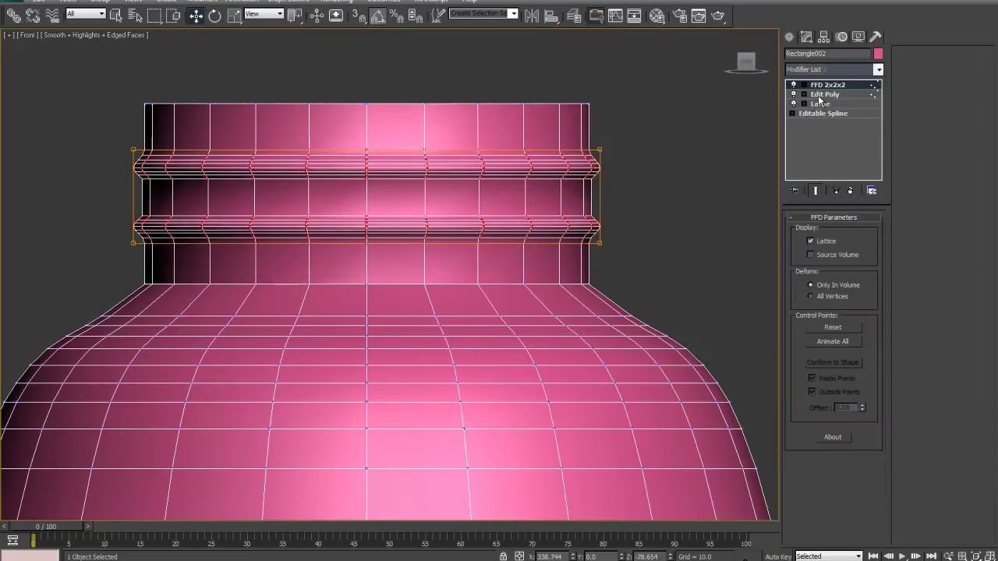
pyautogui.click(804, 85)
pyautogui.click(835, 94)
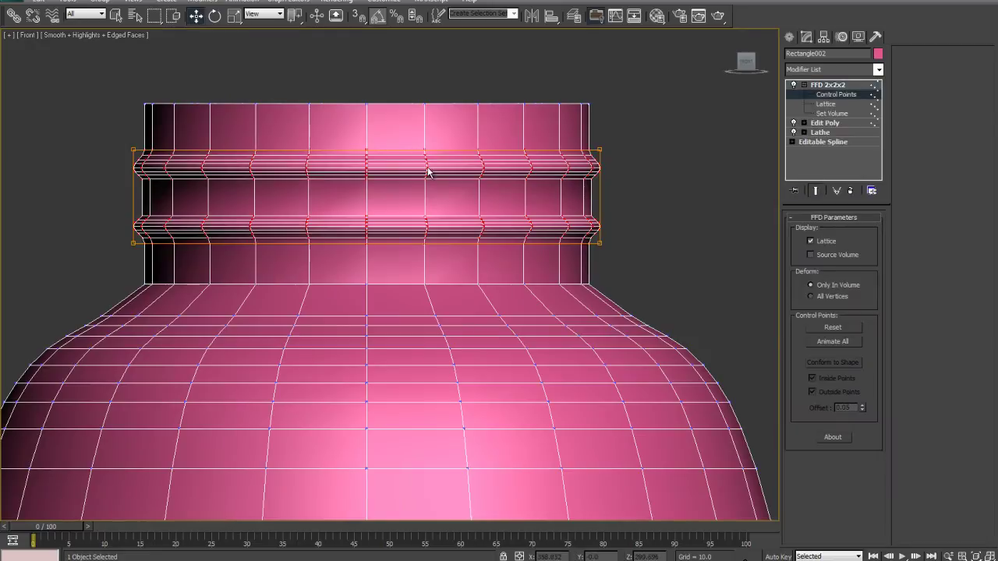
# Slant both neck ridges like a screw thread by raising the lattice's right-side control points and lowering the left-side ones.
pyautogui.moveTo(486, 129); pyautogui.dragTo(640, 250)
pyautogui.moveTo(601, 144); pyautogui.dragTo(603, 113)
pyautogui.moveTo(60, 115); pyautogui.dragTo(177, 312)
pyautogui.moveTo(132, 119); pyautogui.dragTo(129, 156)
pyautogui.scroll(3, 528, 183)
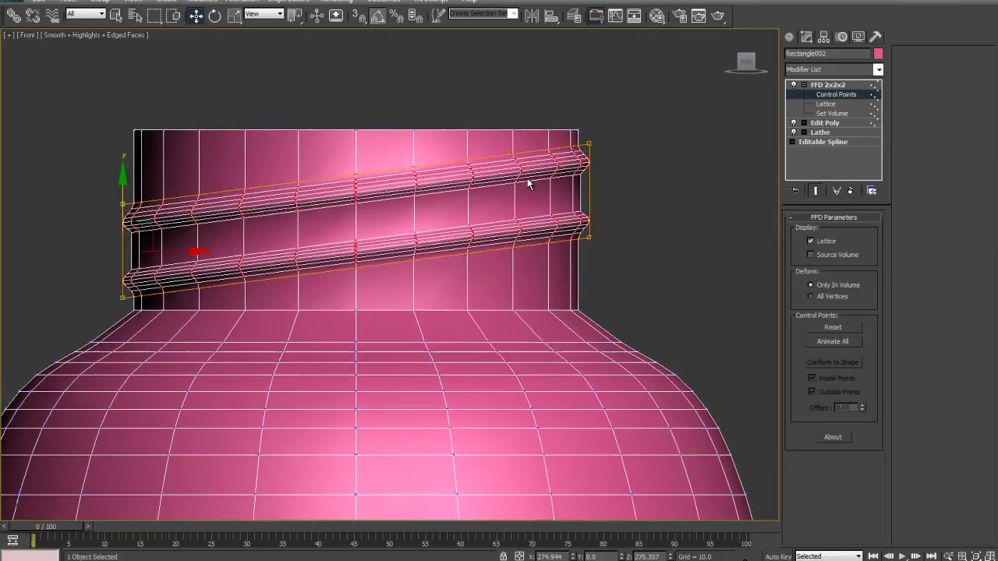
pyautogui.click(666, 95)
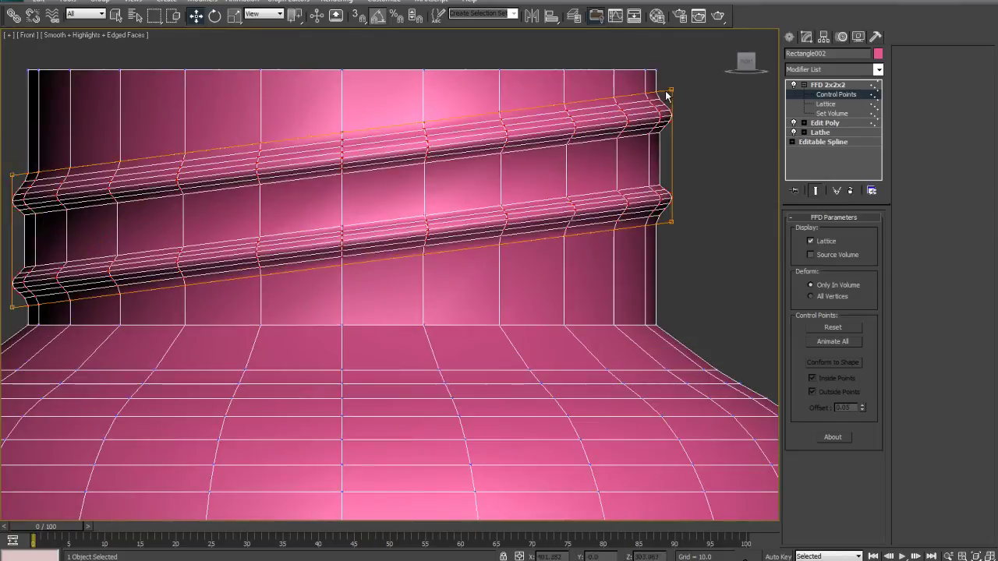
pyautogui.scroll(-3, 348, 255)
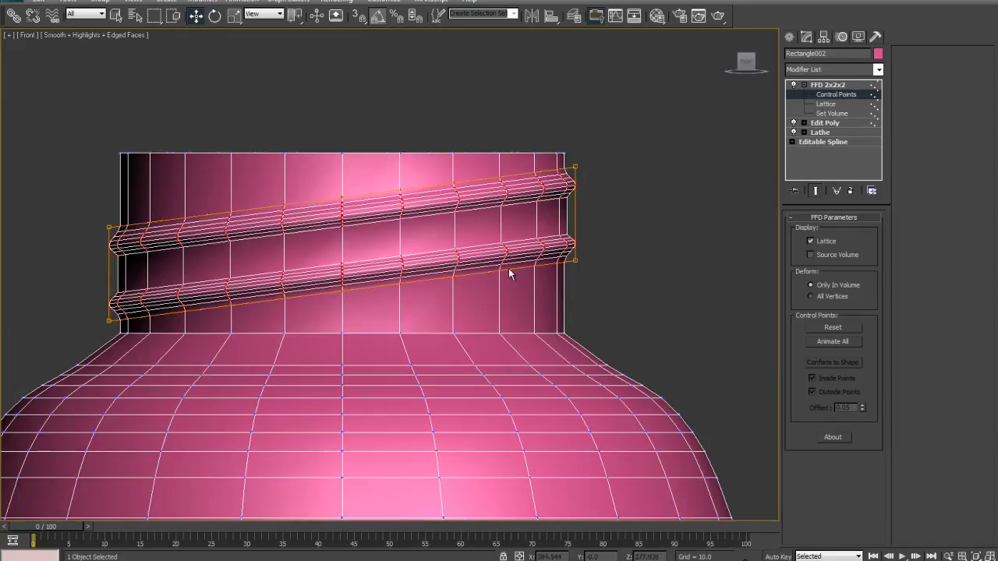
# Exit control-point editing, deselect the bottle, and examine the slanted threads on the shaded bottle in perspective without edged faces.
pyautogui.click(788, 37)
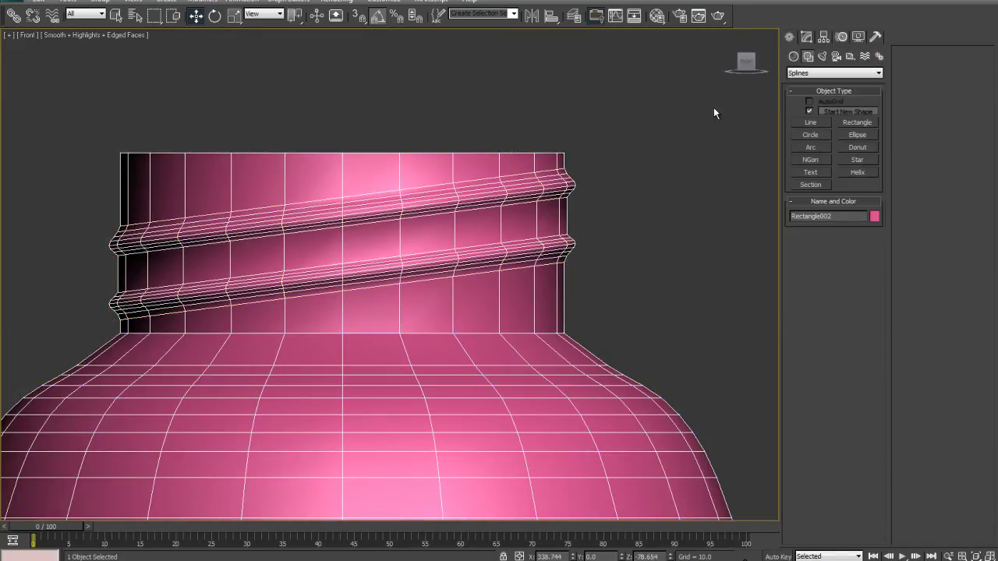
pyautogui.press('p')
pyautogui.click(681, 261)
pyautogui.scroll(-3, 448, 292)
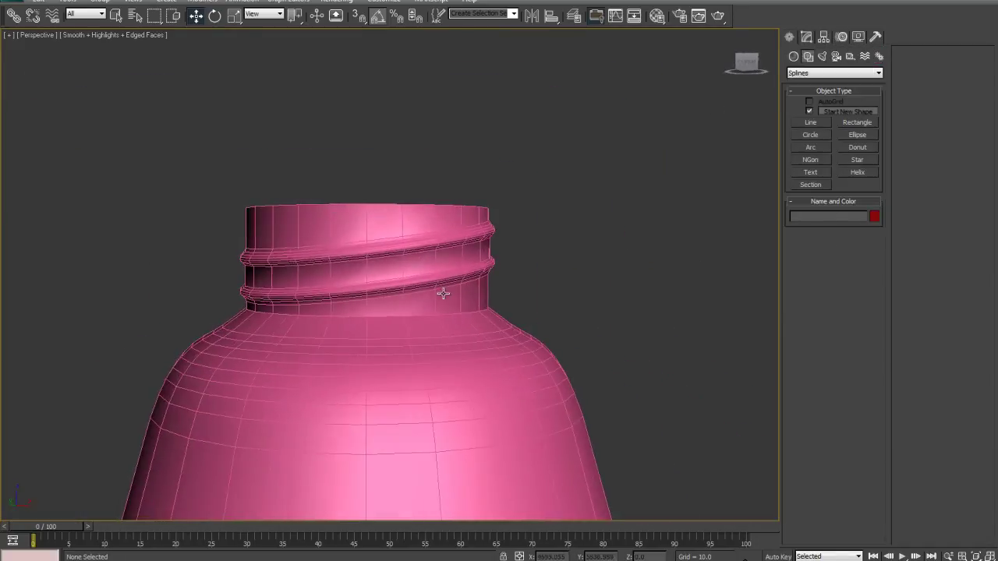
pyautogui.keyDown('alt'); pyautogui.moveTo(421, 241); pyautogui.dragTo(377, 267, button='middle'); pyautogui.keyUp('alt')
pyautogui.scroll(-10, 377, 267)
pyautogui.keyDown('alt'); pyautogui.moveTo(399, 338); pyautogui.dragTo(387, 328, button='middle'); pyautogui.keyUp('alt')
pyautogui.press('F4')
pyautogui.moveTo(326, 302); pyautogui.dragTo(340, 251, button='middle')
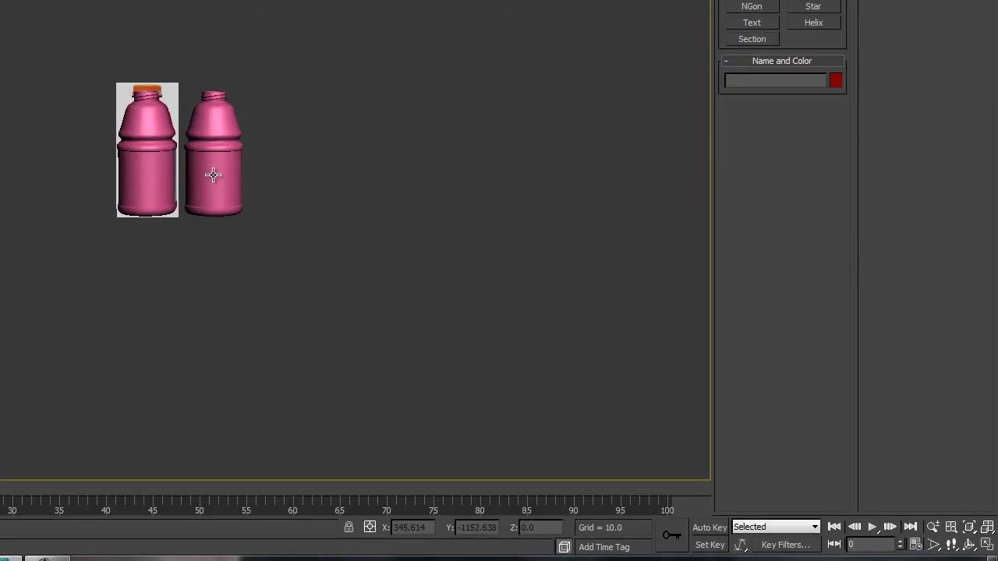
pyautogui.scroll(-3, 345, 251)
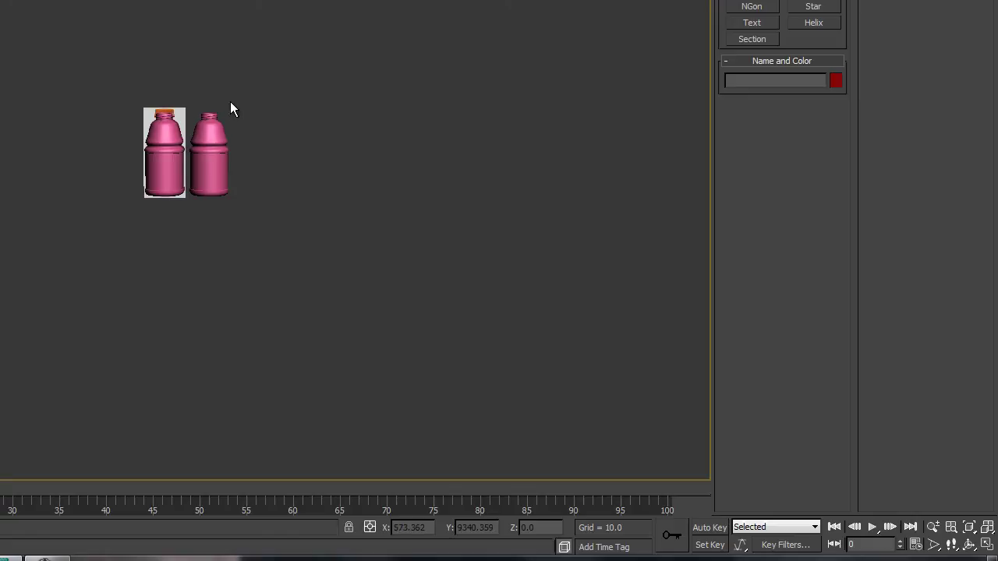
pyautogui.scroll(5, 234, 103)
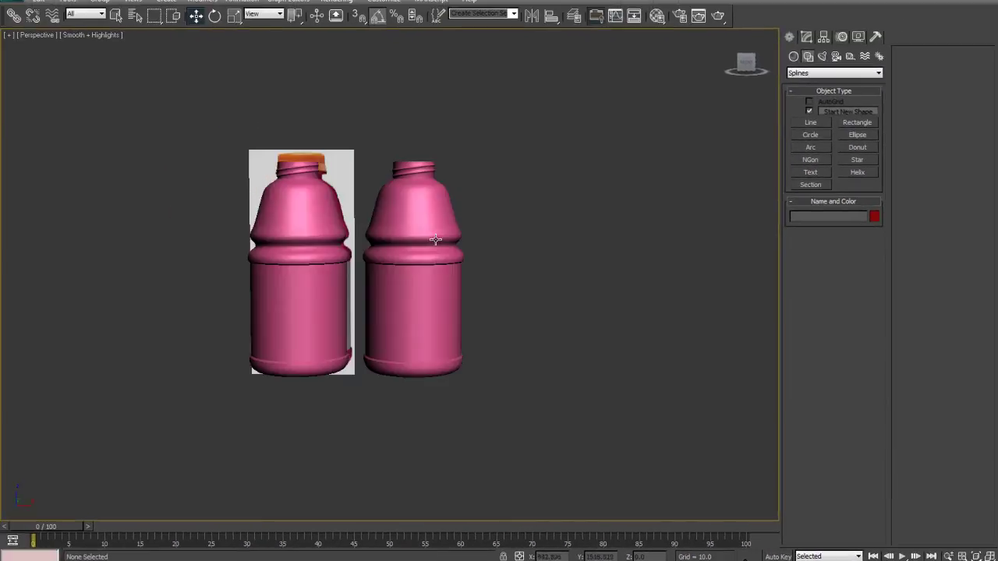
pyautogui.keyDown('alt'); pyautogui.moveTo(582, 239); pyautogui.dragTo(152, 257, button='middle'); pyautogui.keyUp('alt')
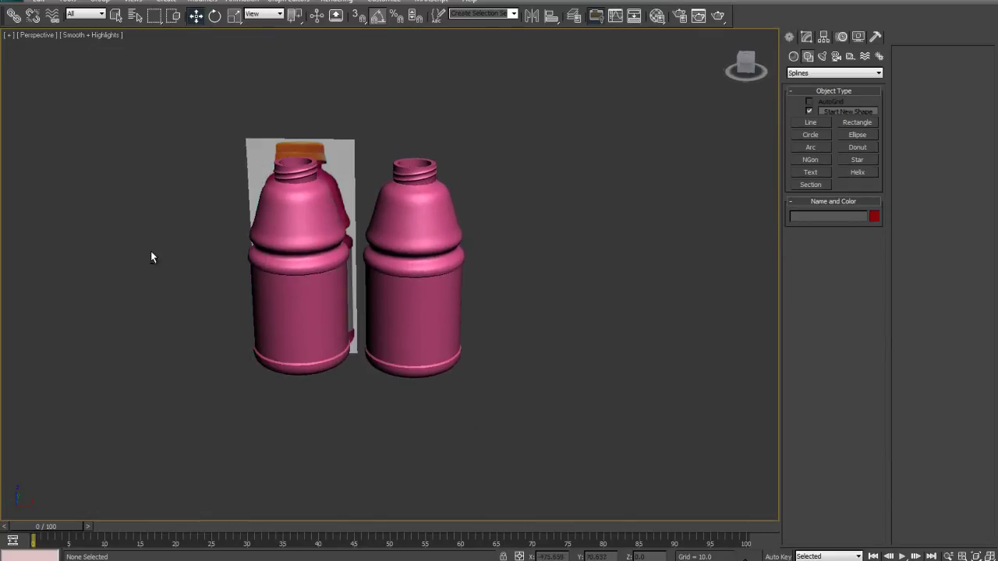
# Select the bottle standing beside the reference image and display edged faces on its neck.
pyautogui.moveTo(398, 290); pyautogui.dragTo(409, 298)
pyautogui.scroll(3, 566, 287)
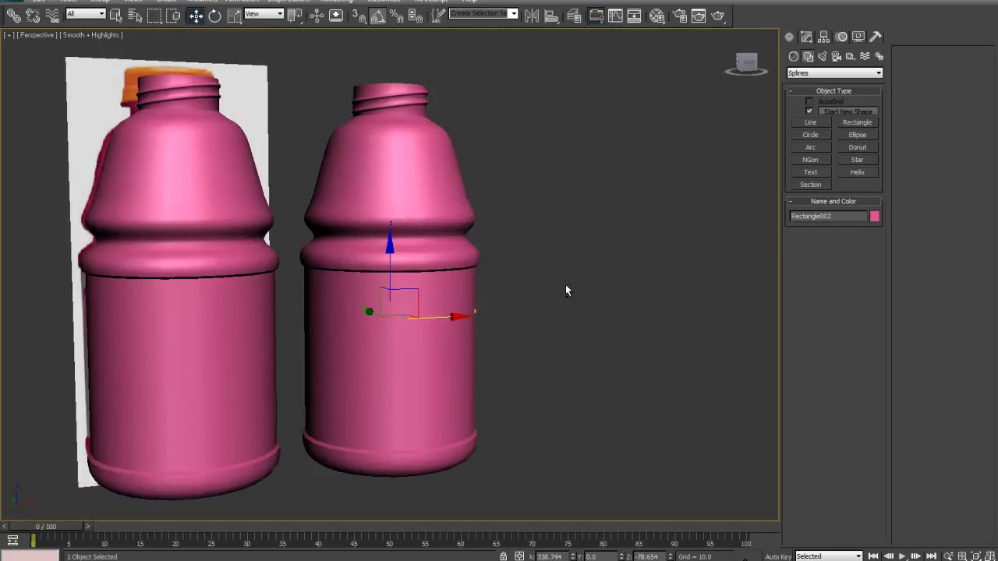
pyautogui.scroll(4, 530, 300)
pyautogui.scroll(-3, 499, 320)
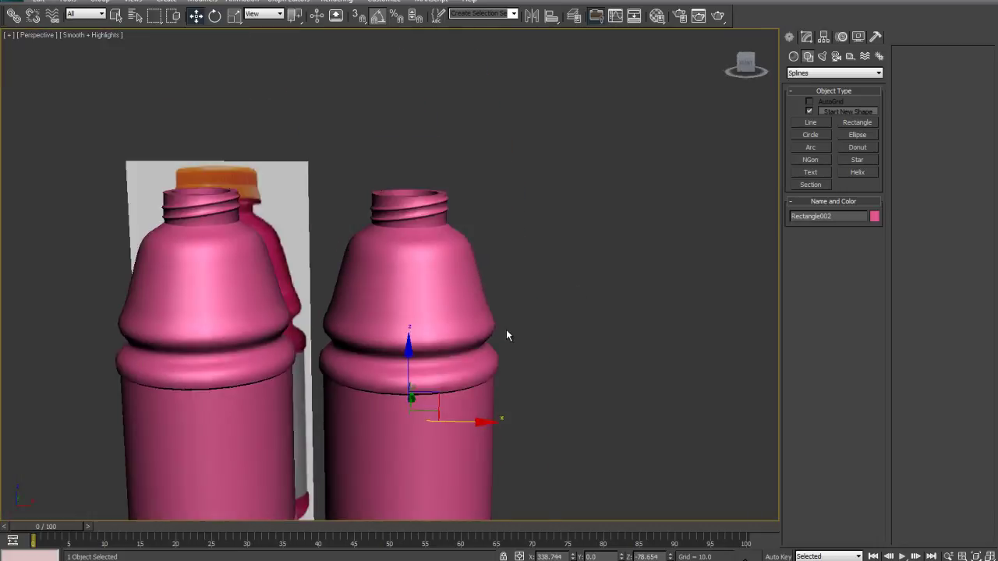
pyautogui.scroll(2, 522, 327)
pyautogui.scroll(6, 459, 278)
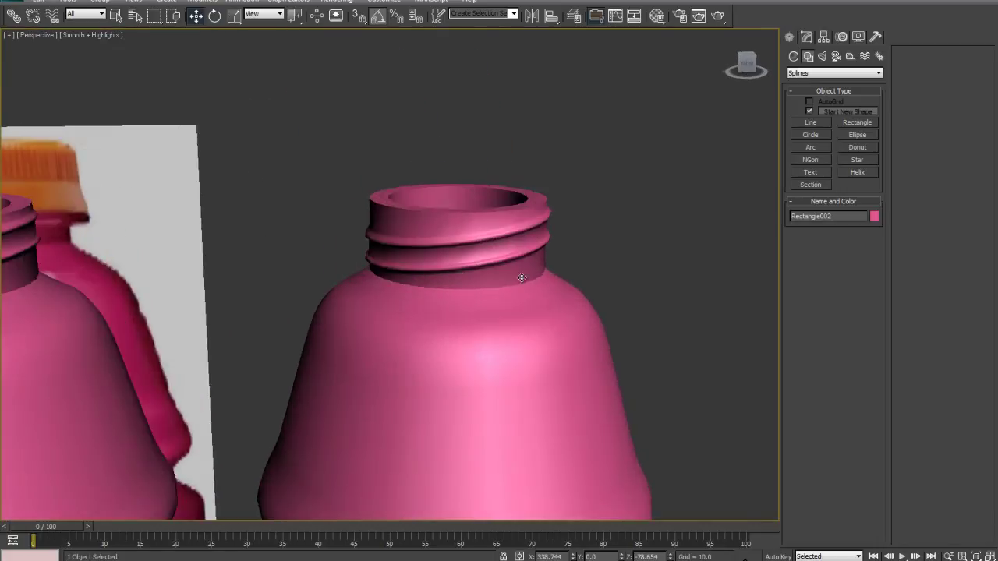
pyautogui.press('F4')
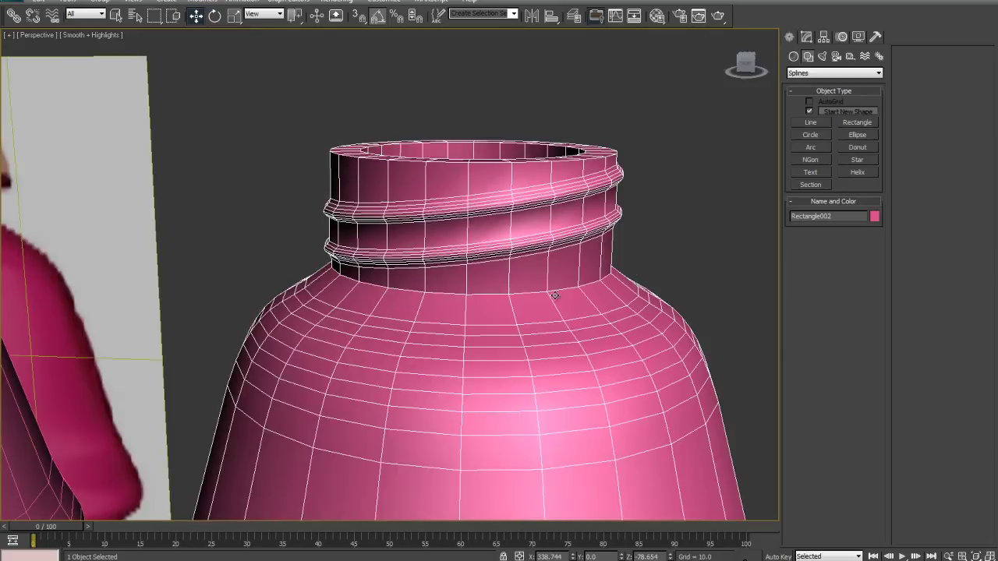
# Add an Edit Poly modifier above the FFD 2x2x2, switch to edge level, and collapse the Edit Poly Mode settings.
pyautogui.click(806, 36)
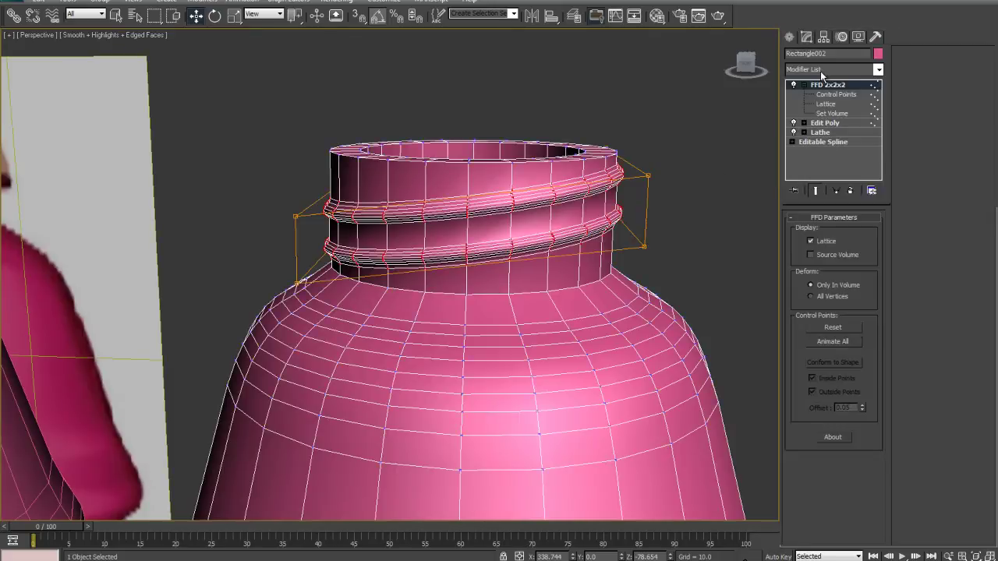
pyautogui.click(821, 70)
pyautogui.press('e')
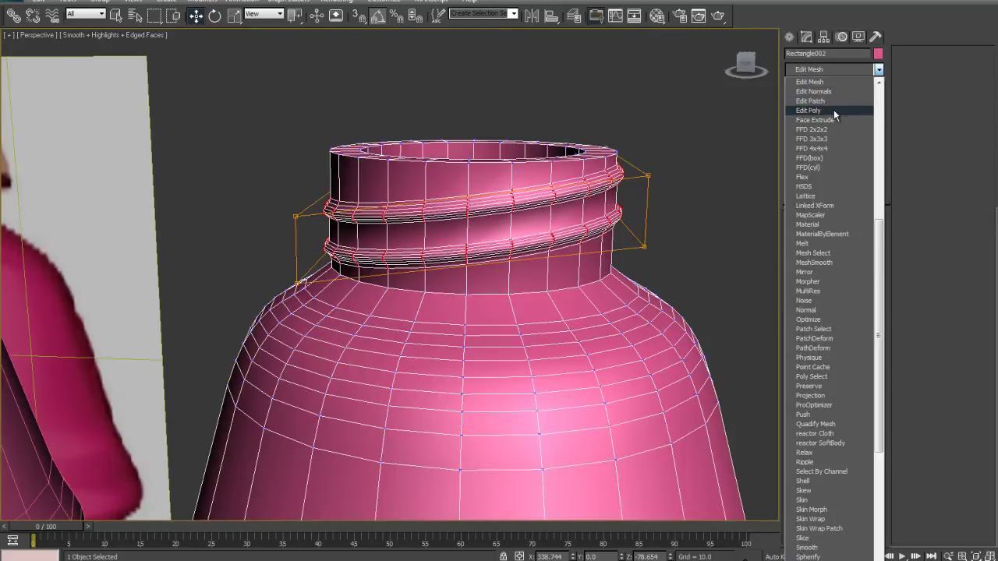
pyautogui.click(833, 110)
pyautogui.click(817, 309)
pyautogui.click(804, 219)
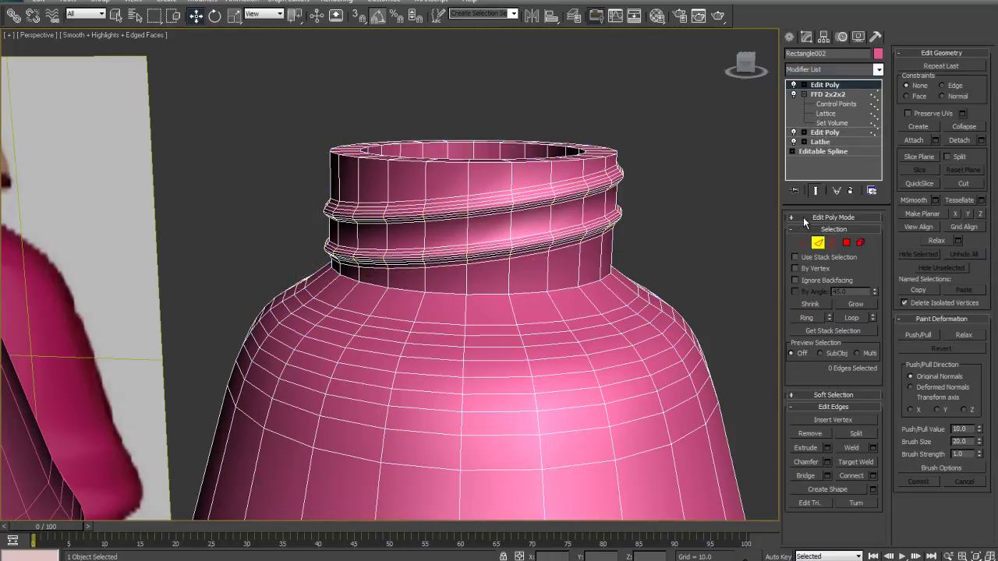
# Select the edge loop where the neck meets the shoulder and chamfer it by 2.393 with 1 segment.
pyautogui.click(522, 292)
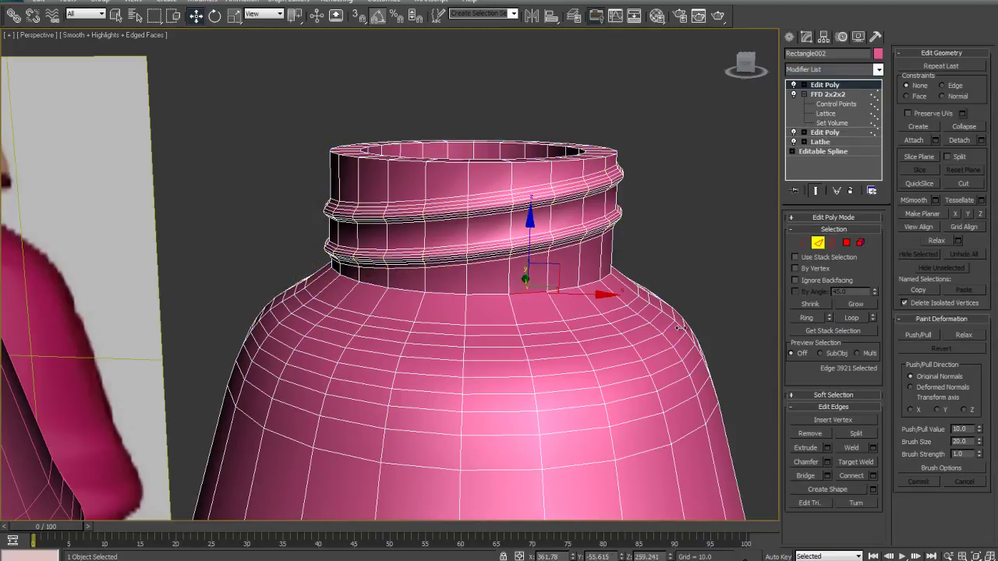
pyautogui.click(848, 320)
pyautogui.click(828, 461)
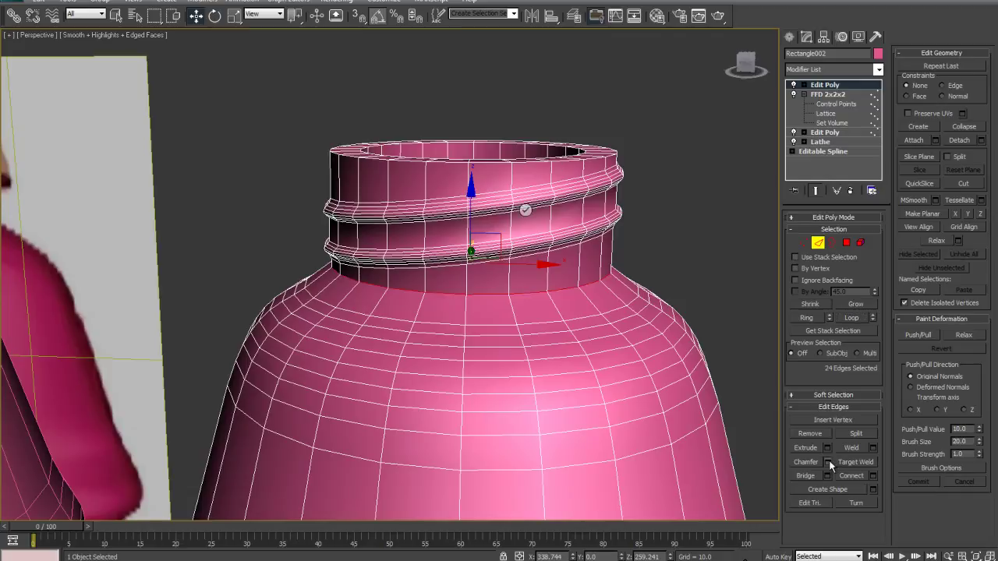
pyautogui.moveTo(526, 158)
pyautogui.mouseDown()
pyautogui.moveTo(526, 150)
pyautogui.moveTo(525, 158)
pyautogui.mouseUp()
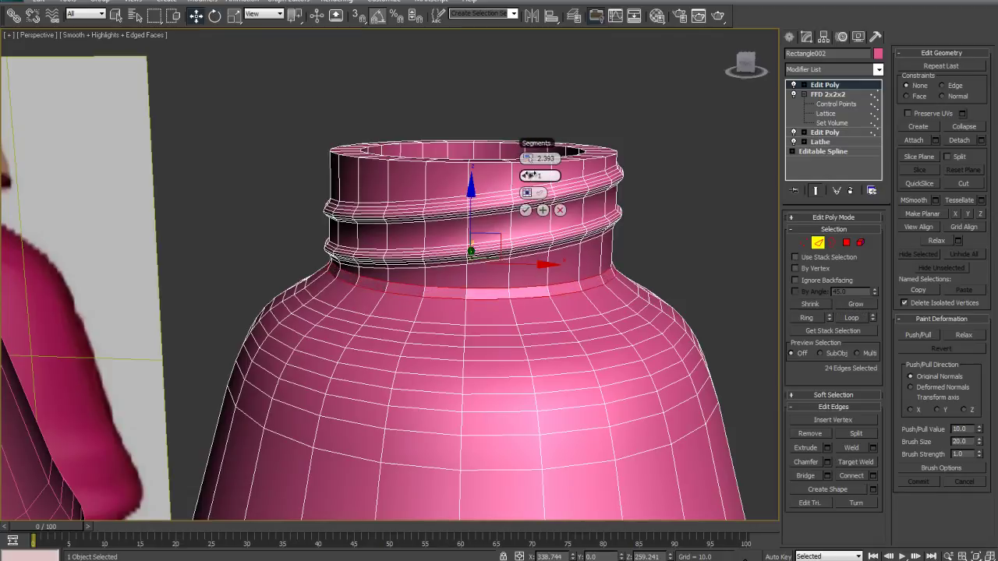
pyautogui.click(525, 210)
# Clear the edge selection, hide edged faces, and examine the shading of the chamfered neck base.
pyautogui.click(733, 268)
pyautogui.press('F4')
pyautogui.scroll(-6, 624, 283)
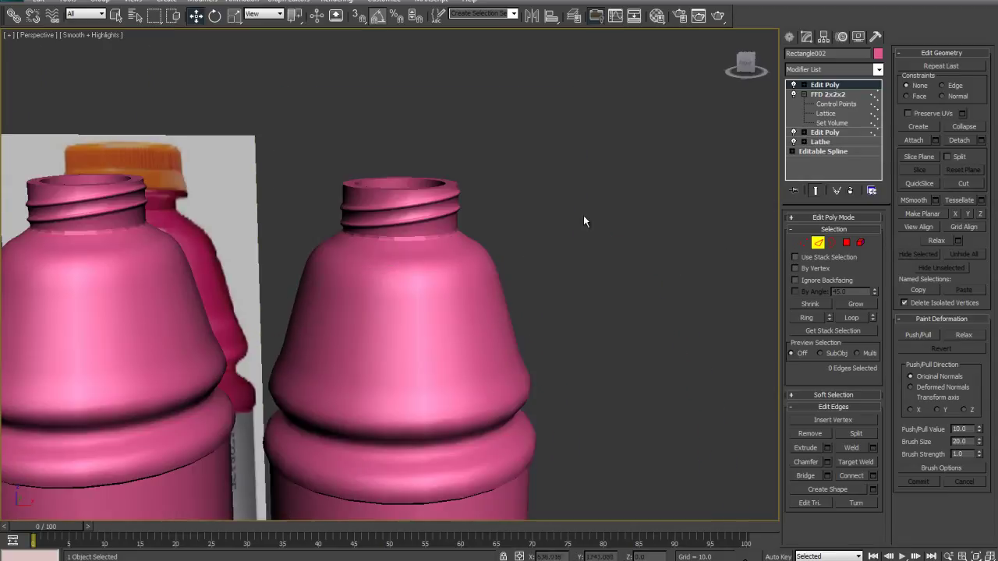
pyautogui.scroll(5, 406, 253)
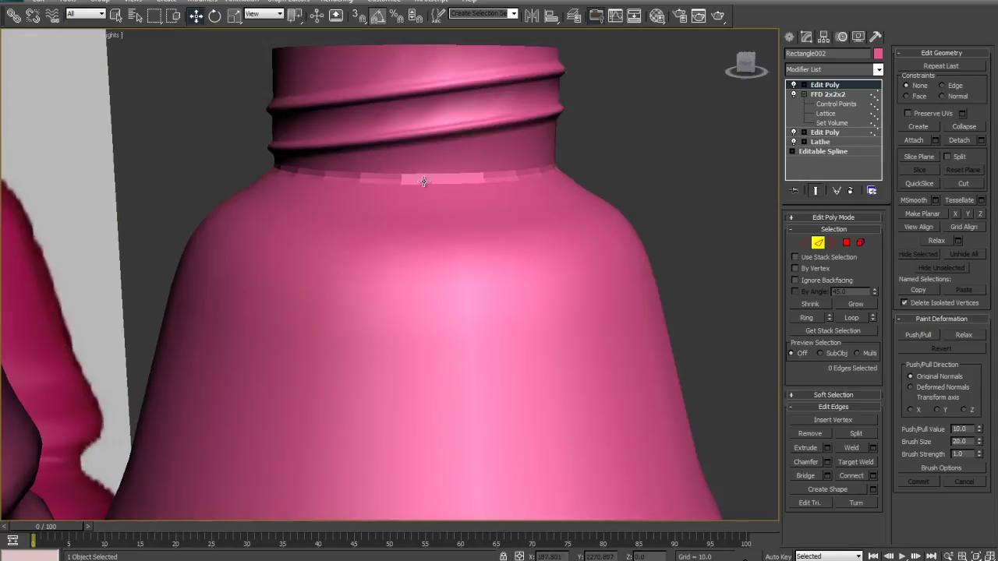
pyautogui.scroll(-8, 457, 272)
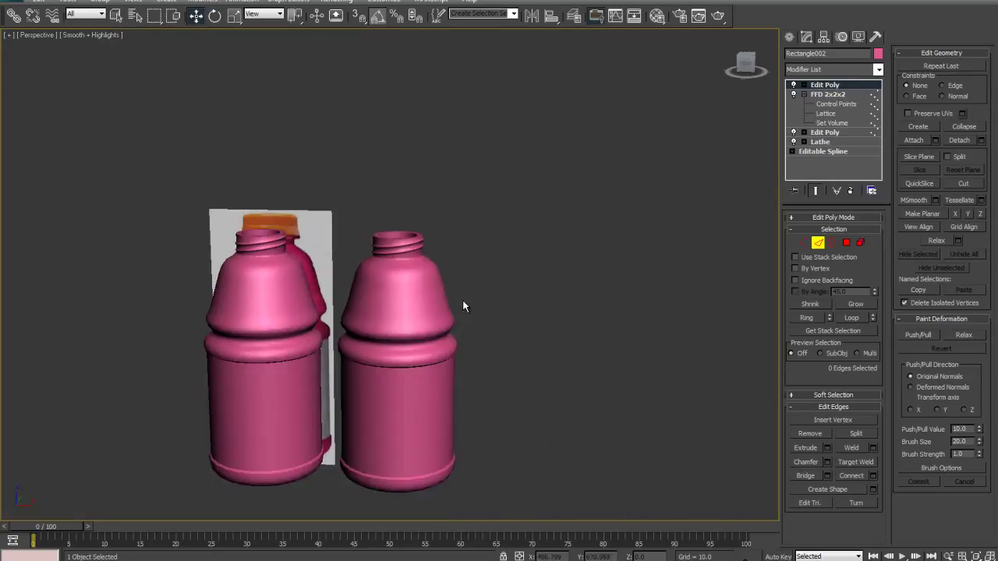
# Select the whole bottle at element level, auto-smooth it with a threshold of 45, and clear the selection.
pyautogui.scroll(4, 478, 301)
pyautogui.moveTo(468, 229); pyautogui.dragTo(446, 325, button='middle')
pyautogui.scroll(3, 445, 325)
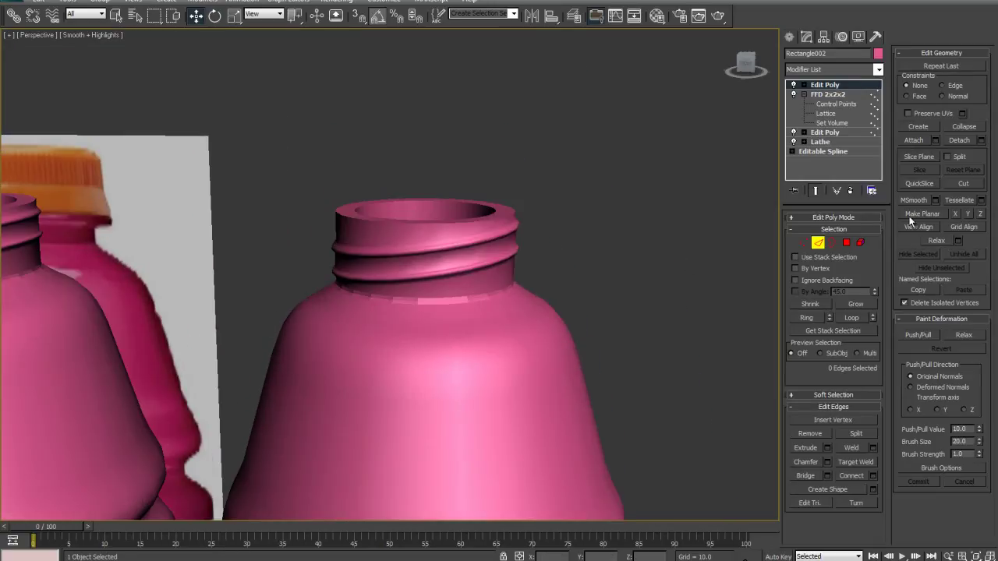
pyautogui.click(861, 243)
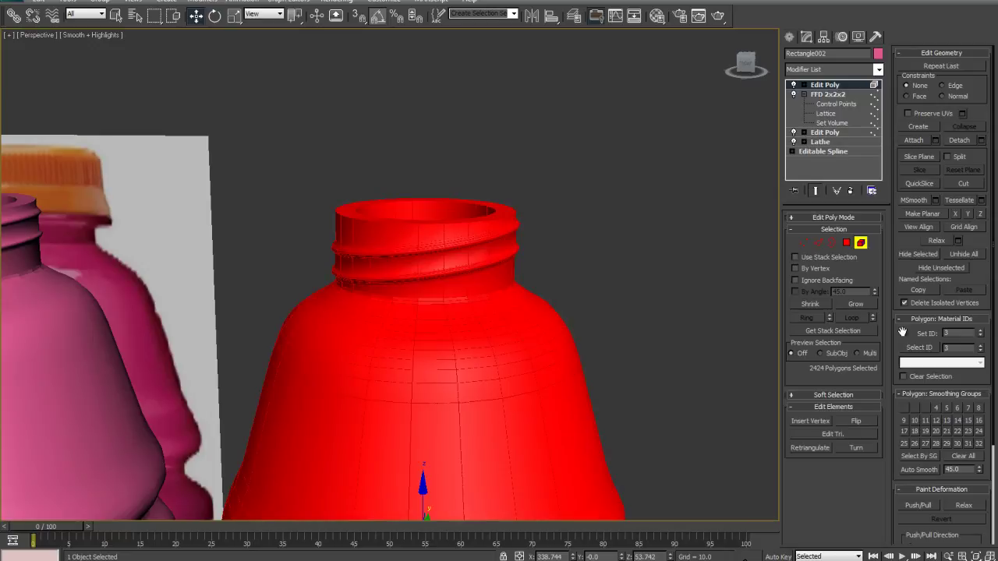
pyautogui.moveTo(911, 333); pyautogui.dragTo(901, 252)
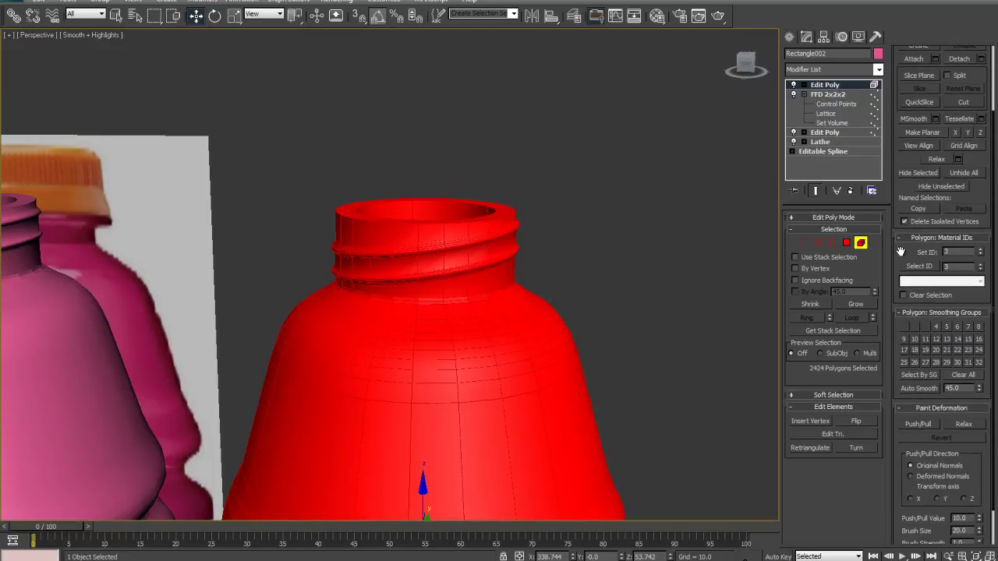
pyautogui.click(916, 389)
pyautogui.click(663, 336)
pyautogui.scroll(3, 523, 340)
pyautogui.moveTo(320, 319)
pyautogui.mouseDown(button='middle')
pyautogui.moveTo(572, 291)
pyautogui.moveTo(252, 283)
pyautogui.mouseUp(button='middle')
pyautogui.scroll(-6, 312, 328)
pyautogui.moveTo(361, 361); pyautogui.dragTo(476, 305, button='middle')
pyautogui.scroll(2, 431, 312)
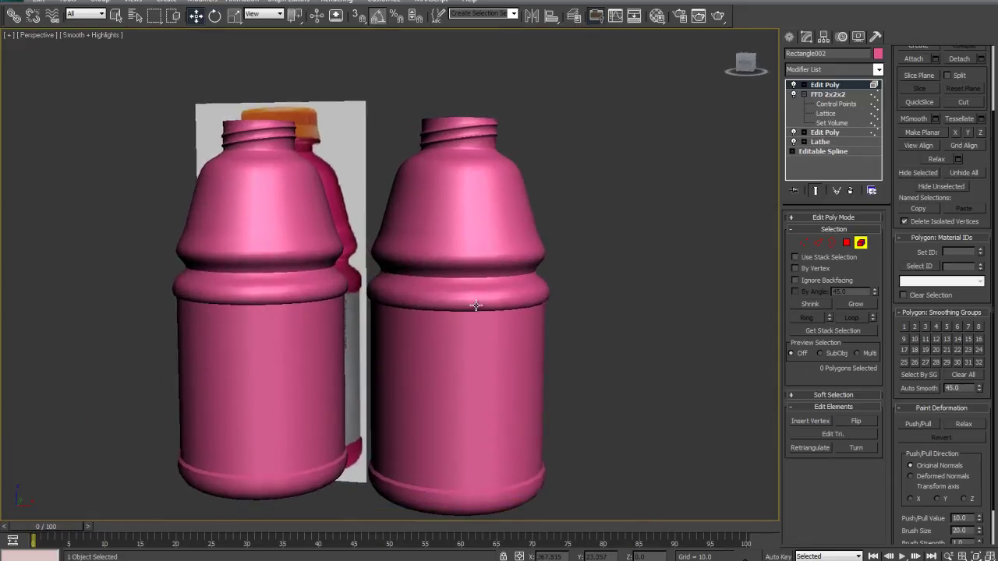
# Select the original bottle in front of the reference image and move it behind the image, to about 360 on Y.
pyautogui.click(790, 37)
pyautogui.keyDown('alt'); pyautogui.moveTo(540, 285); pyautogui.dragTo(555, 306, button='middle'); pyautogui.keyUp('alt')
pyautogui.scroll(2, 312, 316)
pyautogui.moveTo(304, 316); pyautogui.dragTo(384, 311, button='middle')
pyautogui.click(266, 293)
pyautogui.keyDown('alt'); pyautogui.moveTo(311, 343); pyautogui.dragTo(225, 375, button='middle'); pyautogui.keyUp('alt')
pyautogui.keyDown('alt'); pyautogui.moveTo(390, 325); pyautogui.dragTo(310, 277, button='middle'); pyautogui.keyUp('alt')
pyautogui.moveTo(396, 338); pyautogui.dragTo(425, 258, button='middle')
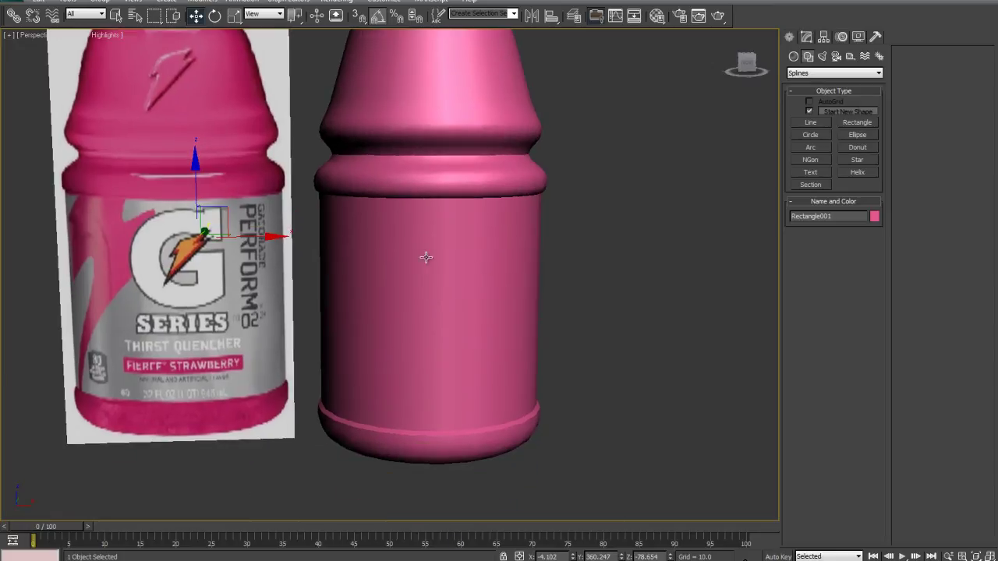
# Select the bottle beside the reference image, enter edge level of its top Edit Poly modifier, and display edged faces.
pyautogui.click(467, 210)
pyautogui.press('F3')
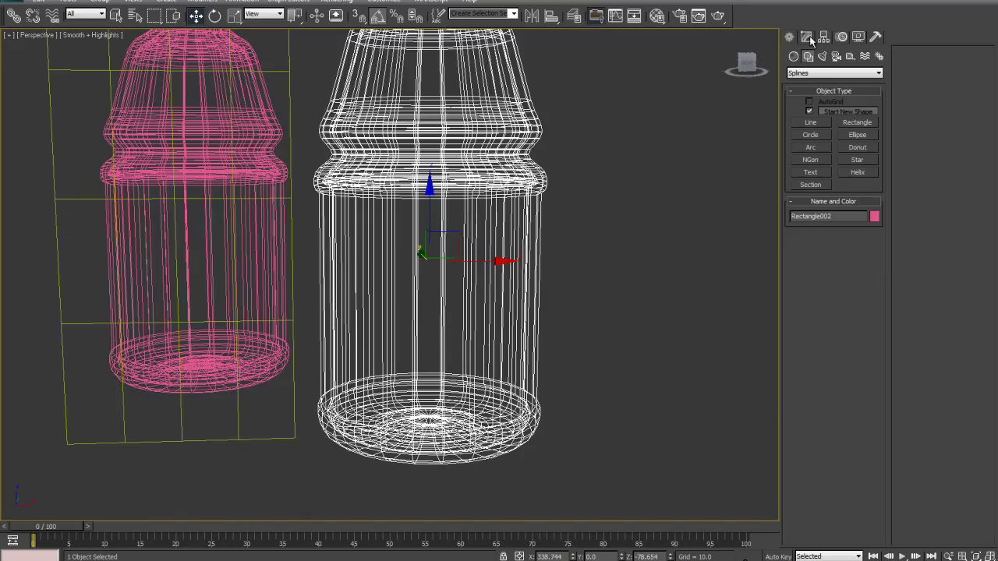
pyautogui.click(807, 37)
pyautogui.press('F3')
pyautogui.press('4')
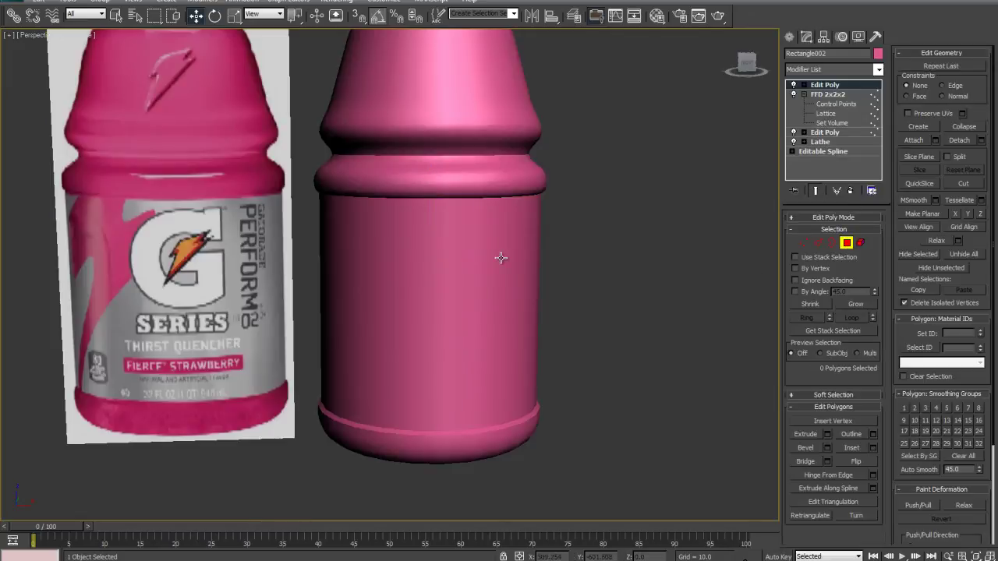
pyautogui.click(818, 243)
pyautogui.scroll(5, 335, 285)
pyautogui.press('F4')
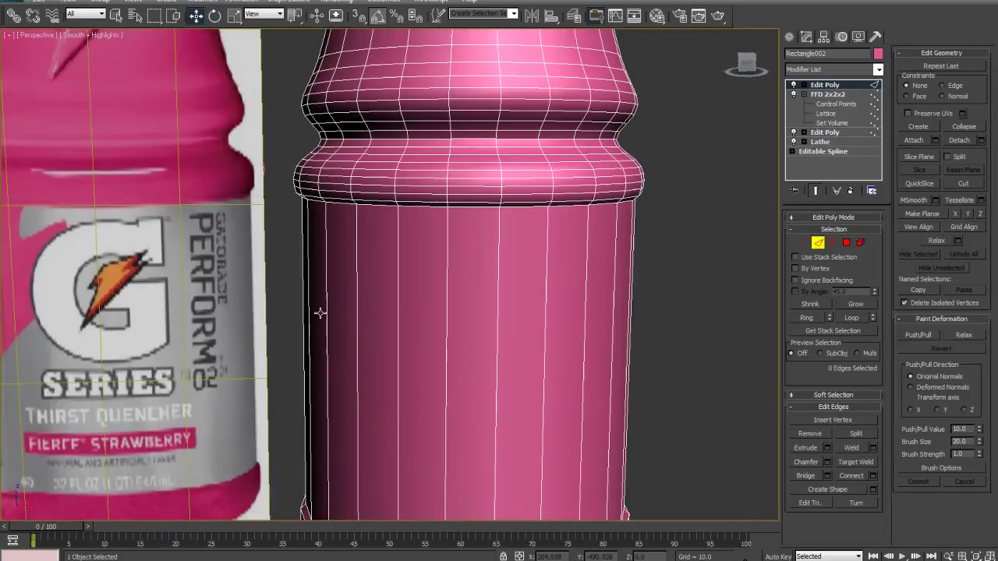
# Select the ring of vertical edges around the straight label section and convert it to a polygon selection.
pyautogui.click(398, 294)
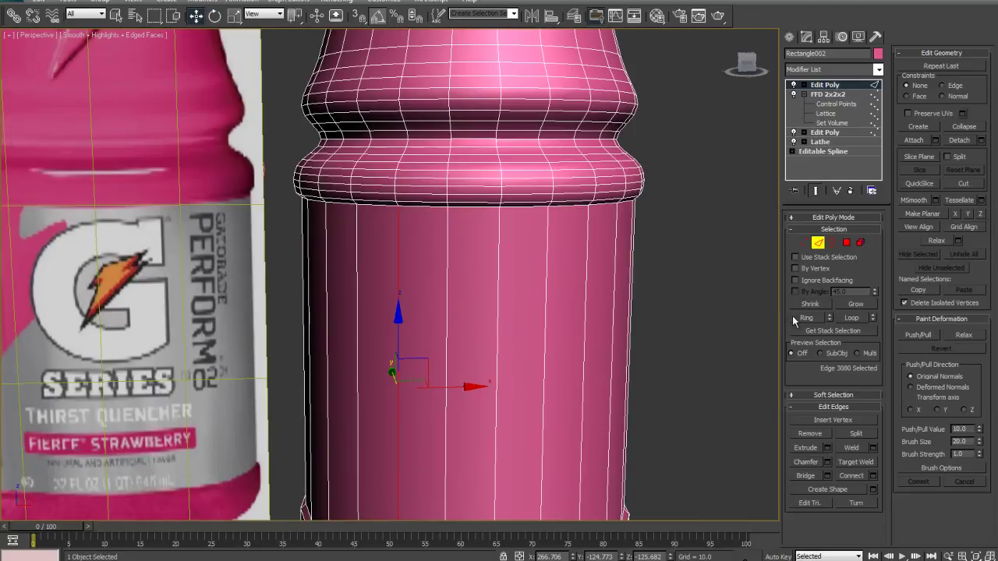
pyautogui.click(794, 319)
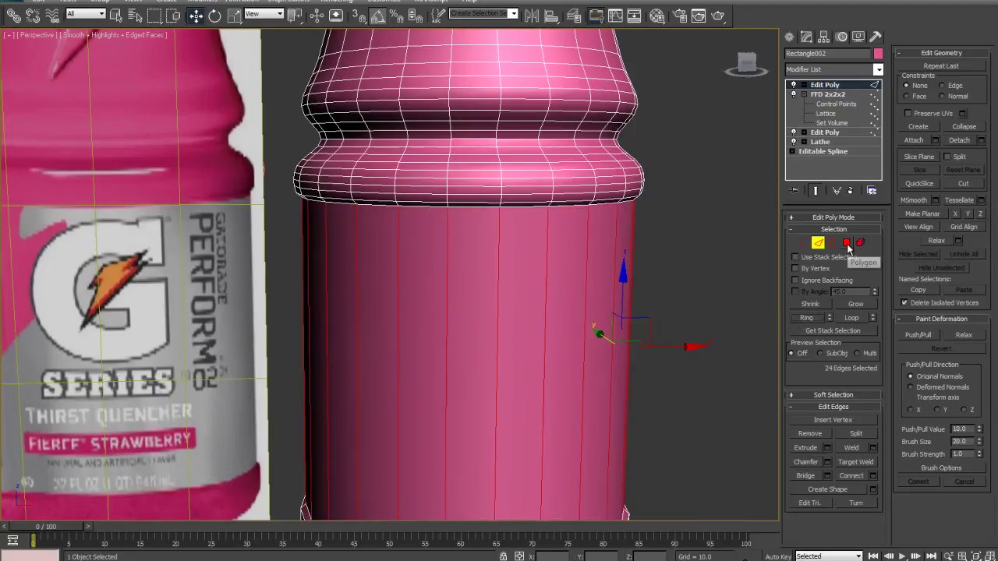
pyautogui.keyDown('ctrl'); pyautogui.click(847, 243); pyautogui.keyUp('ctrl')
pyautogui.moveTo(652, 301); pyautogui.dragTo(643, 292, button='middle')
pyautogui.scroll(-3, 599, 269)
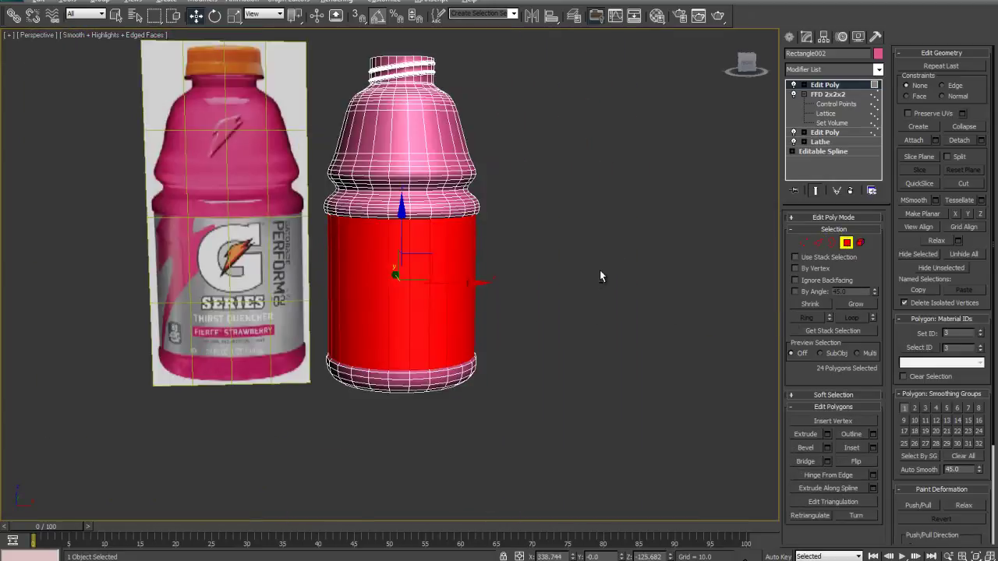
# Scale the selected label polygons very slightly outward as a copy, cloning them to a separate object.
pyautogui.scroll(4, 594, 285)
pyautogui.press('r')
pyautogui.keyDown('alt'); pyautogui.moveTo(452, 293); pyautogui.dragTo(475, 323, button='middle'); pyautogui.keyUp('alt')
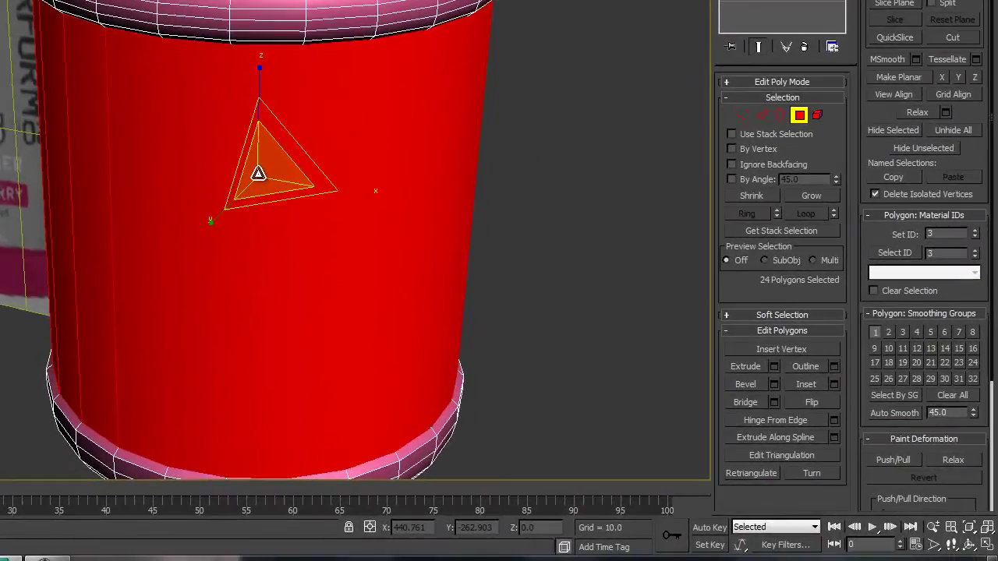
pyautogui.moveTo(260, 172); pyautogui.dragTo(261, 173)
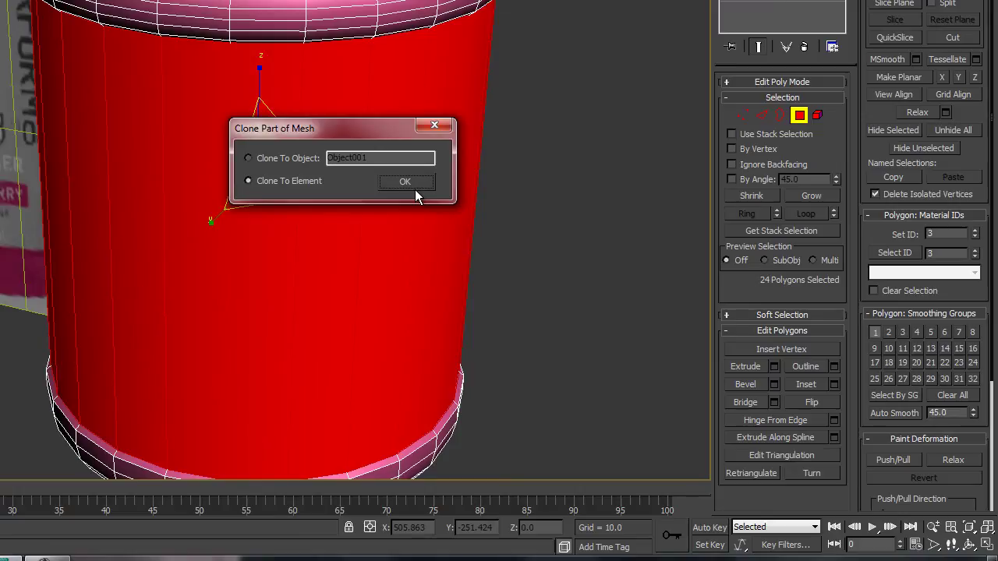
pyautogui.click(267, 158)
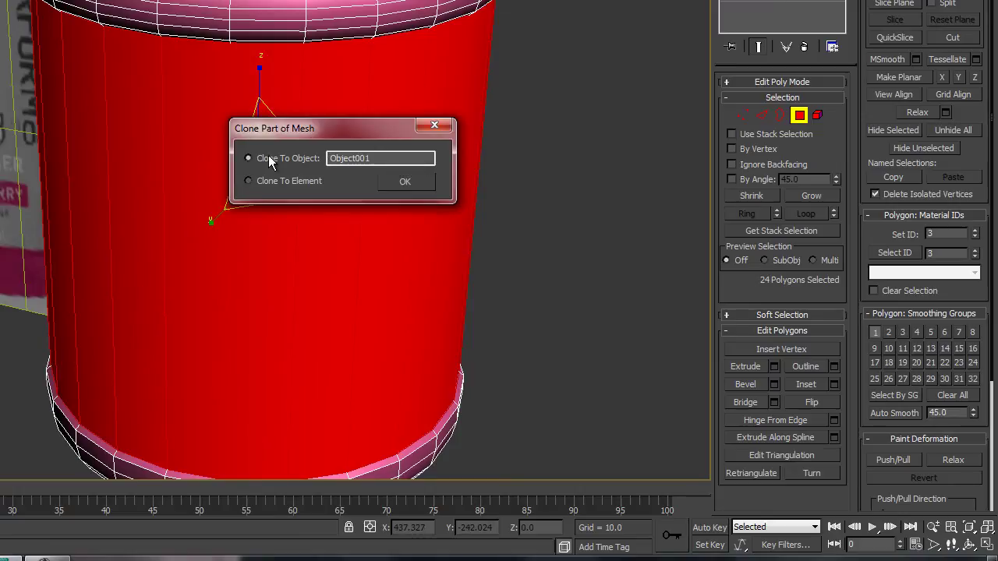
pyautogui.click(429, 182)
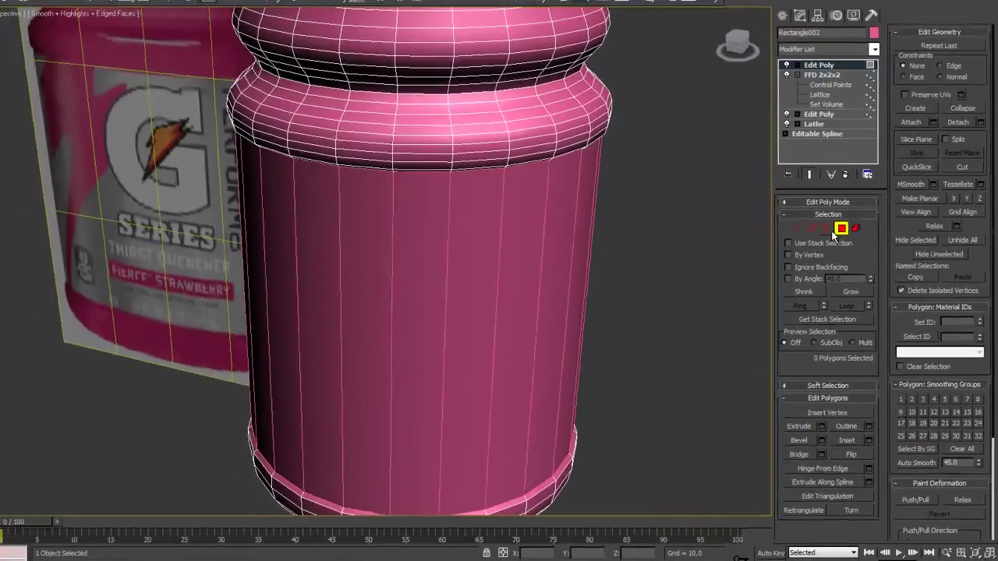
# Leave the bottle's polygon level and select the cloned label band.
pyautogui.click(808, 138)
pyautogui.click(531, 237)
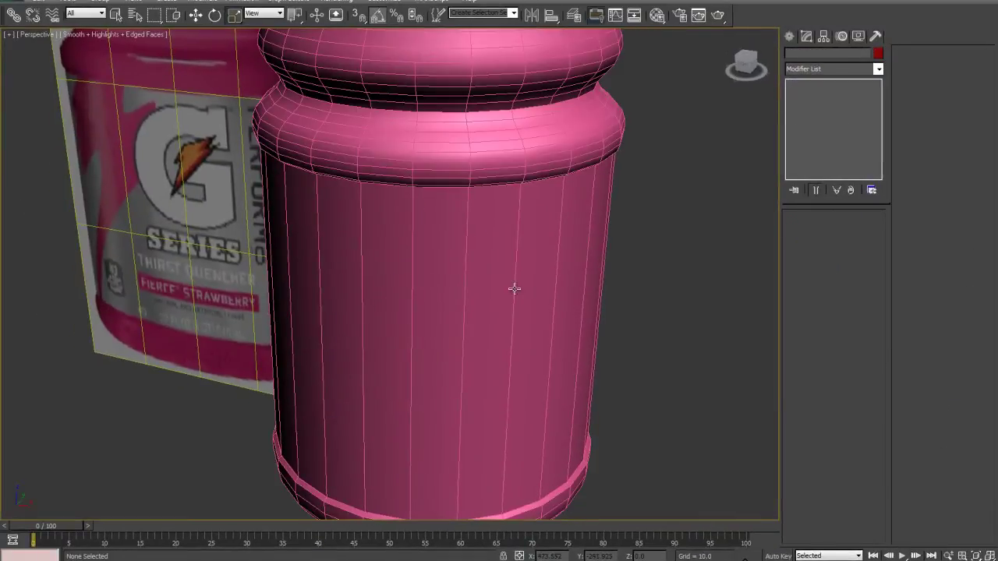
pyautogui.click(324, 166)
pyautogui.keyDown('alt'); pyautogui.moveTo(462, 264); pyautogui.dragTo(367, 238, button='middle'); pyautogui.keyUp('alt')
# Try moving the label band away from the bottle along X, and undo the move.
pyautogui.press('w')
pyautogui.moveTo(458, 235); pyautogui.dragTo(725, 220)
pyautogui.hotkey('ctrl', 'z')
pyautogui.keyDown('alt'); pyautogui.moveTo(589, 285); pyautogui.dragTo(579, 296, button='middle'); pyautogui.keyUp('alt')
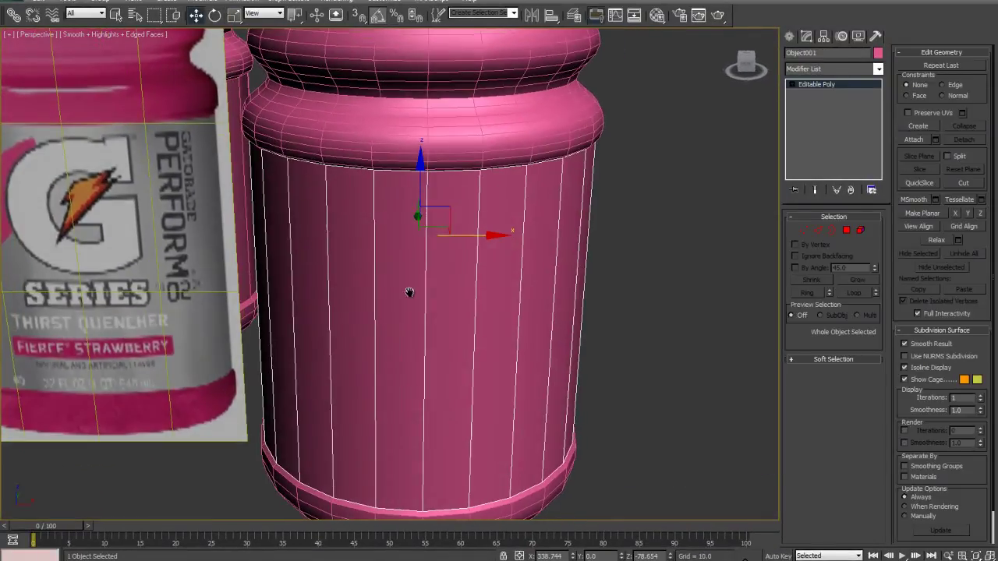
# Load the GatoradeLogo image as a bitmap diffuse map in the second material slot.
pyautogui.scroll(-2, 409, 292)
pyautogui.press('m')
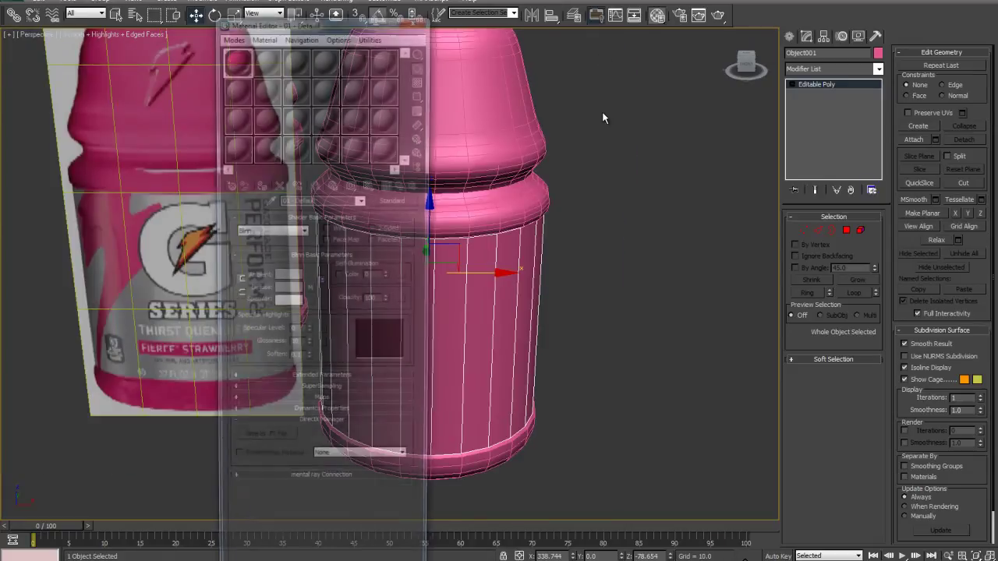
pyautogui.moveTo(279, 33); pyautogui.dragTo(644, 0)
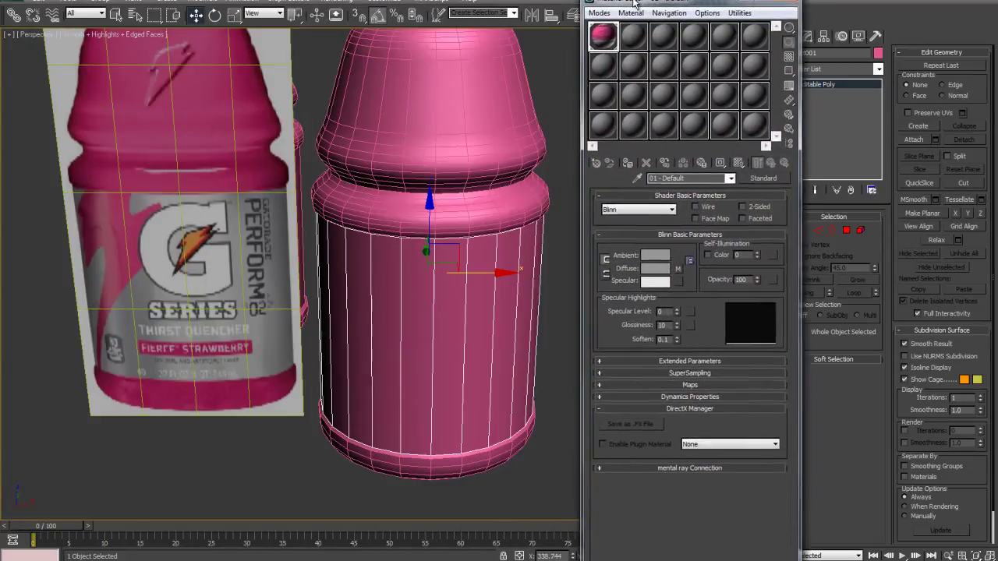
pyautogui.click(632, 33)
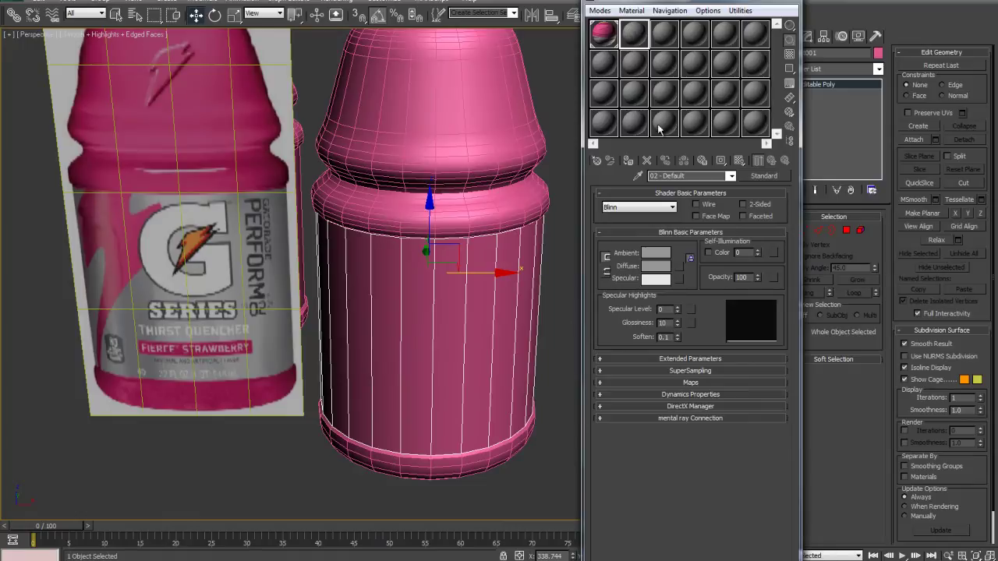
pyautogui.click(676, 268)
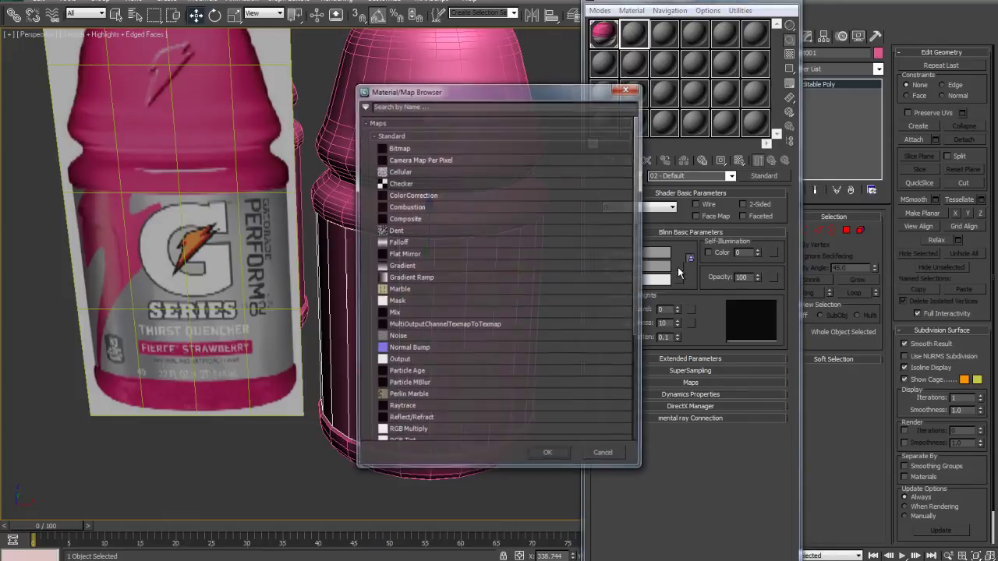
pyautogui.doubleClick(398, 148)
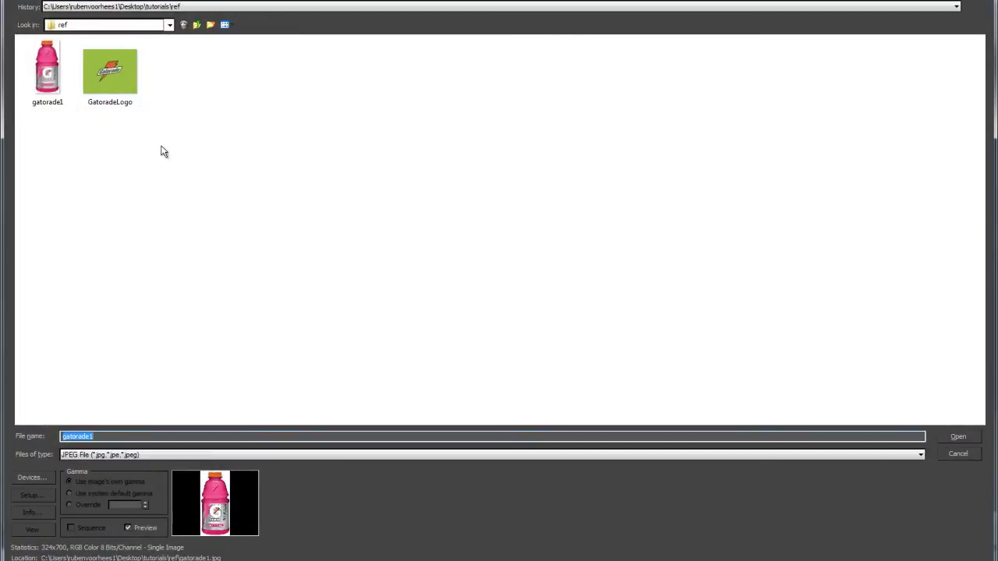
pyautogui.click(121, 70)
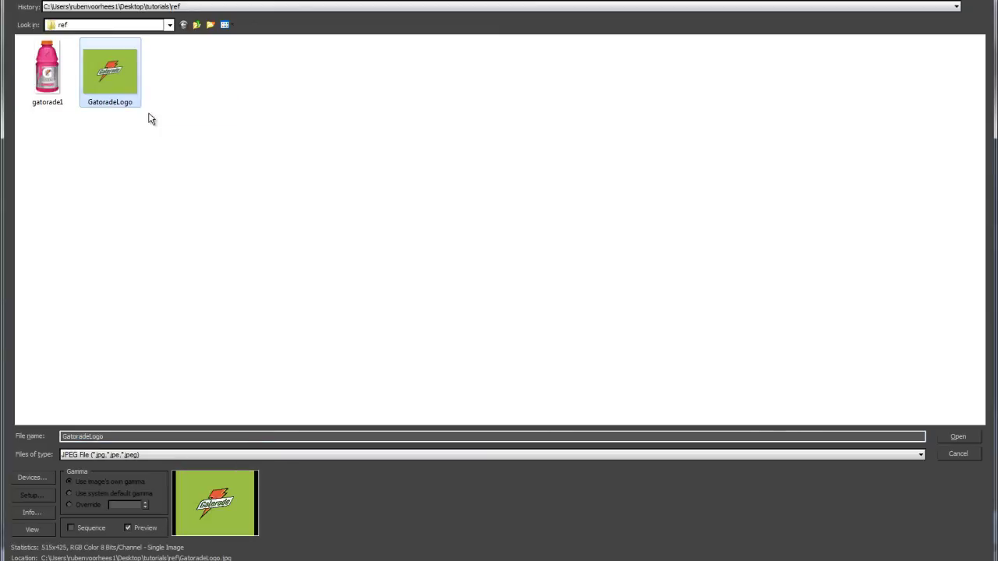
pyautogui.click(958, 437)
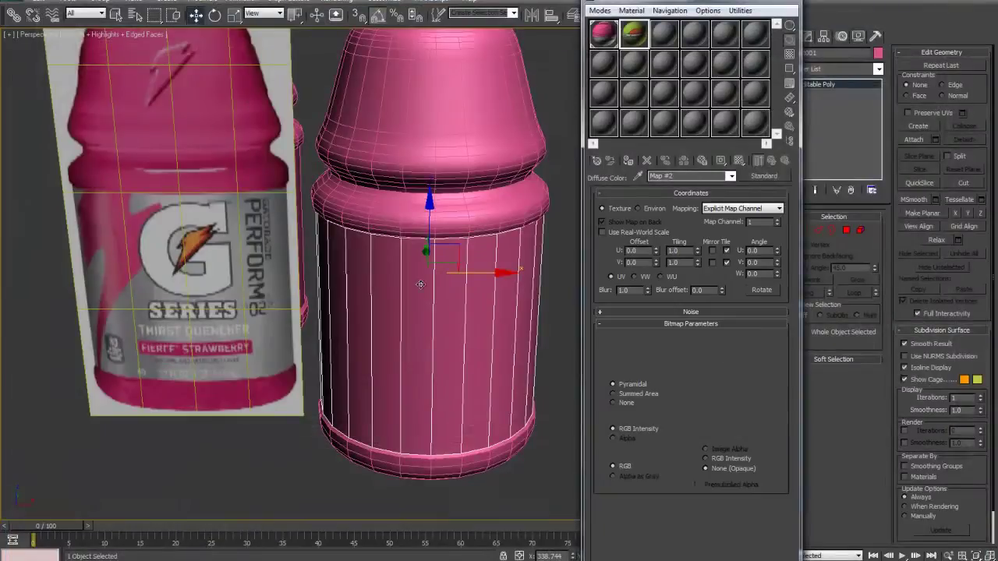
# Assign the logo material to the label band, show its map in the viewport, and close the Material Editor.
pyautogui.click(629, 161)
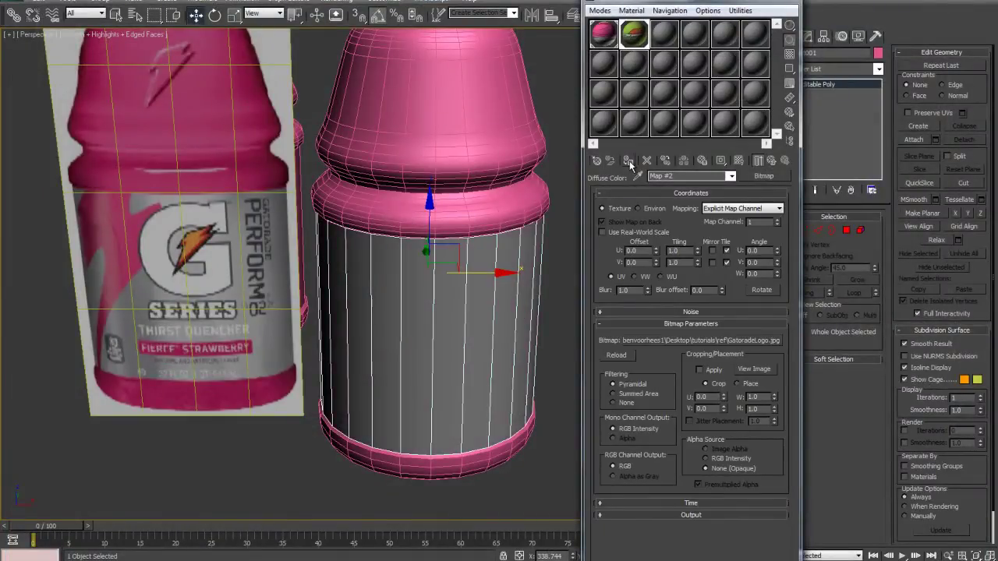
pyautogui.click(740, 162)
pyautogui.keyDown('alt'); pyautogui.moveTo(411, 273); pyautogui.dragTo(393, 226, button='middle'); pyautogui.keyUp('alt')
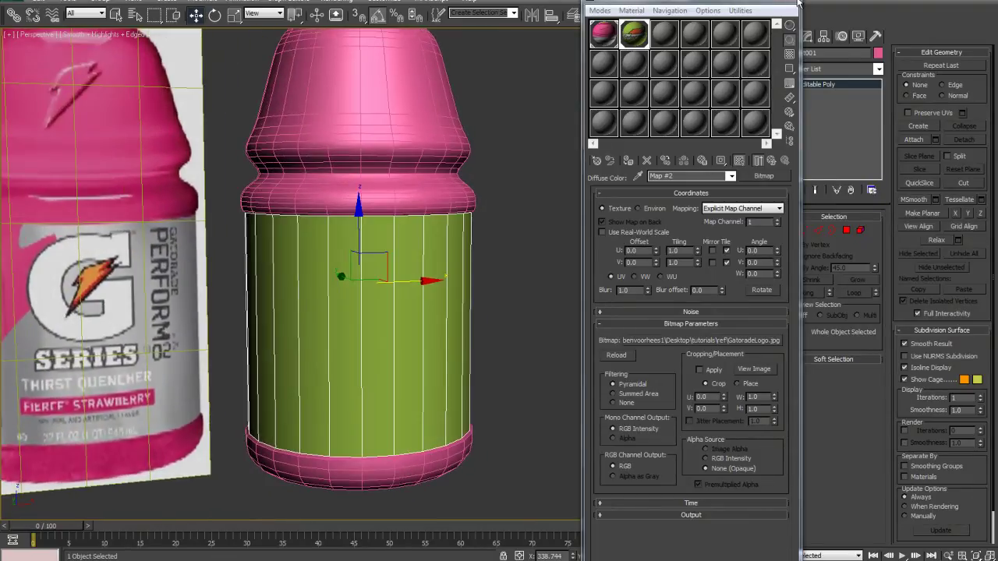
pyautogui.click(796, 4)
# Add an Unwrap UVW modifier to the label band.
pyautogui.keyDown('alt'); pyautogui.moveTo(498, 276); pyautogui.dragTo(556, 300, button='middle'); pyautogui.keyUp('alt')
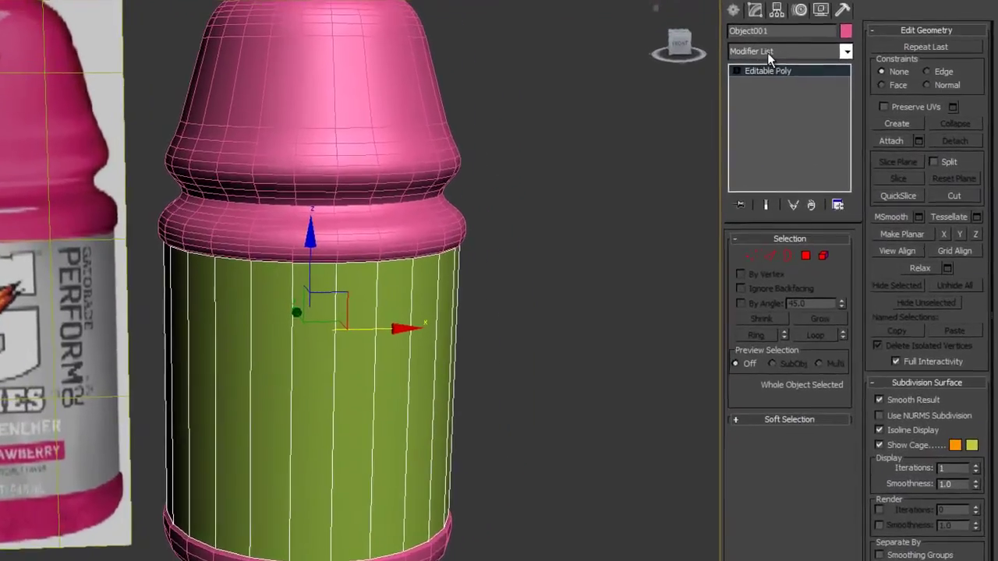
pyautogui.click(819, 68)
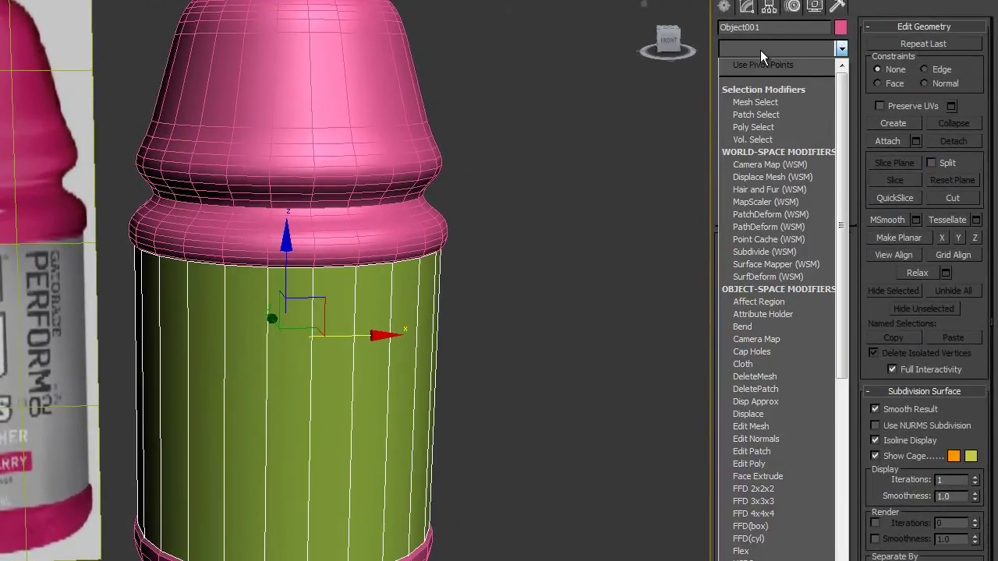
pyautogui.press('u')
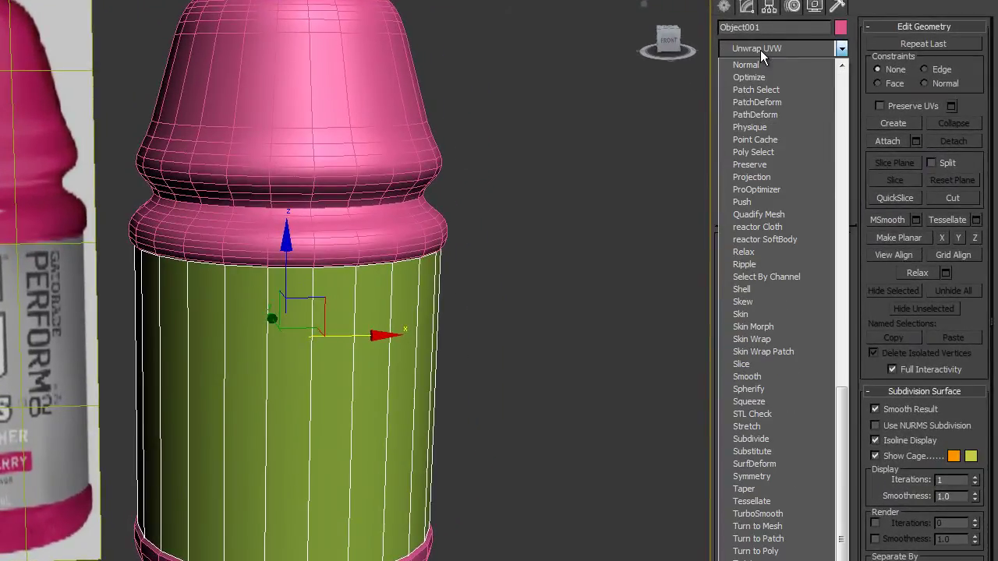
pyautogui.press('Return')
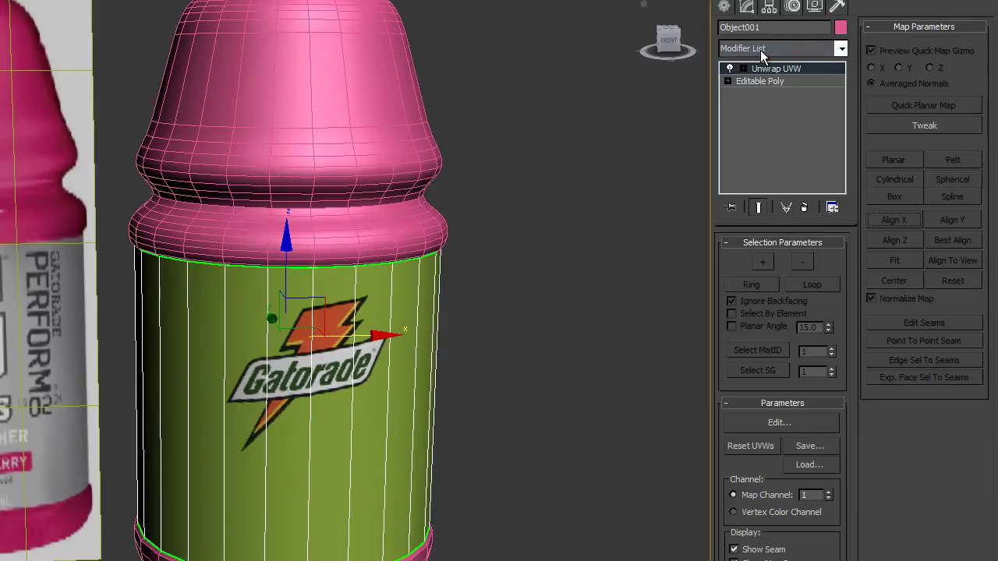
pyautogui.moveTo(591, 419)
pyautogui.keyDown('alt'); pyautogui.mouseDown(button='middle')
pyautogui.moveTo(565, 435)
pyautogui.moveTo(388, 401)
pyautogui.moveTo(588, 415)
pyautogui.mouseUp(button='middle'); pyautogui.keyUp('alt')
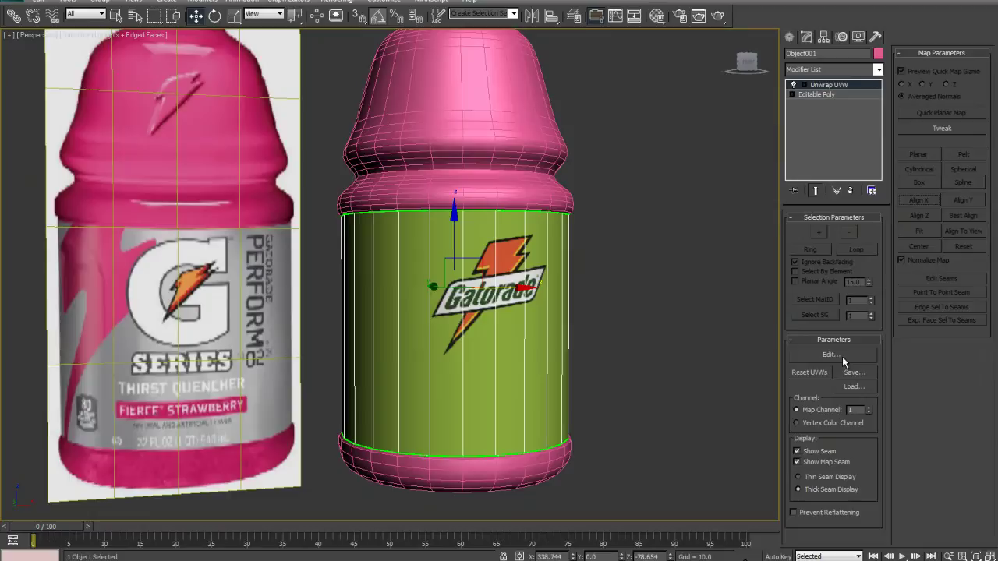
# Open the label band's UV editor and arrange its window so the bottle's label remains in view.
pyautogui.click(831, 355)
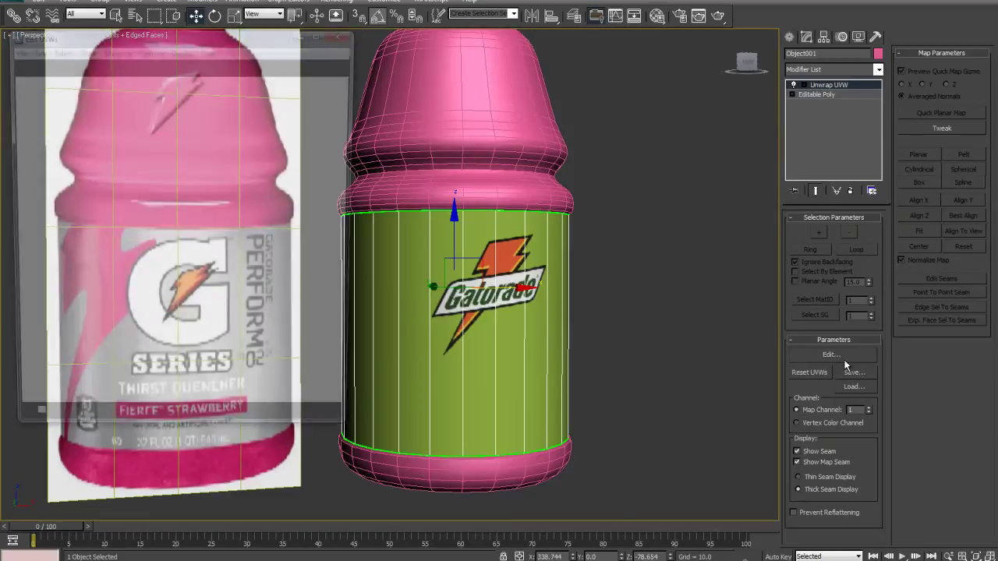
pyautogui.moveTo(253, 34); pyautogui.dragTo(867, 12)
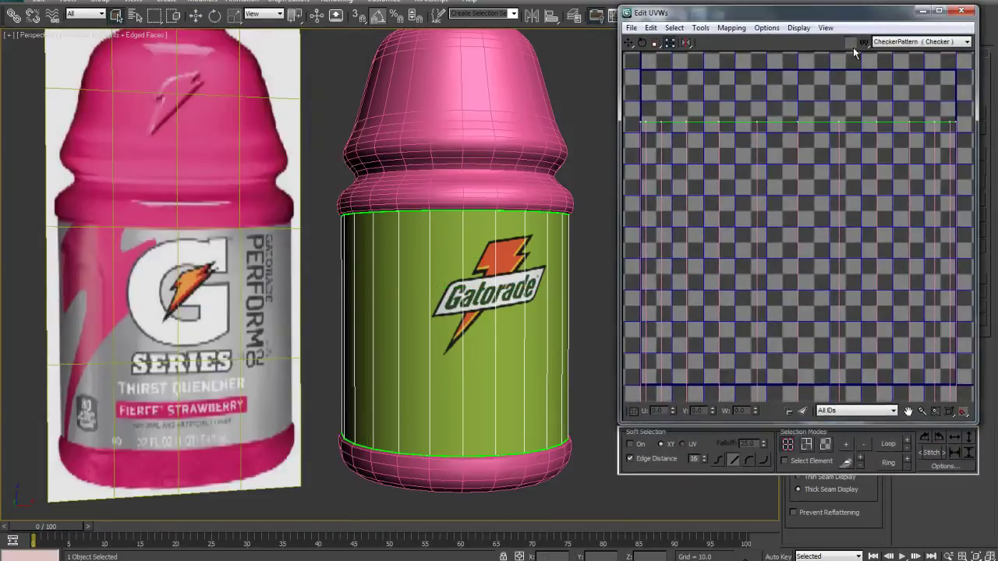
pyautogui.scroll(-3, 763, 187)
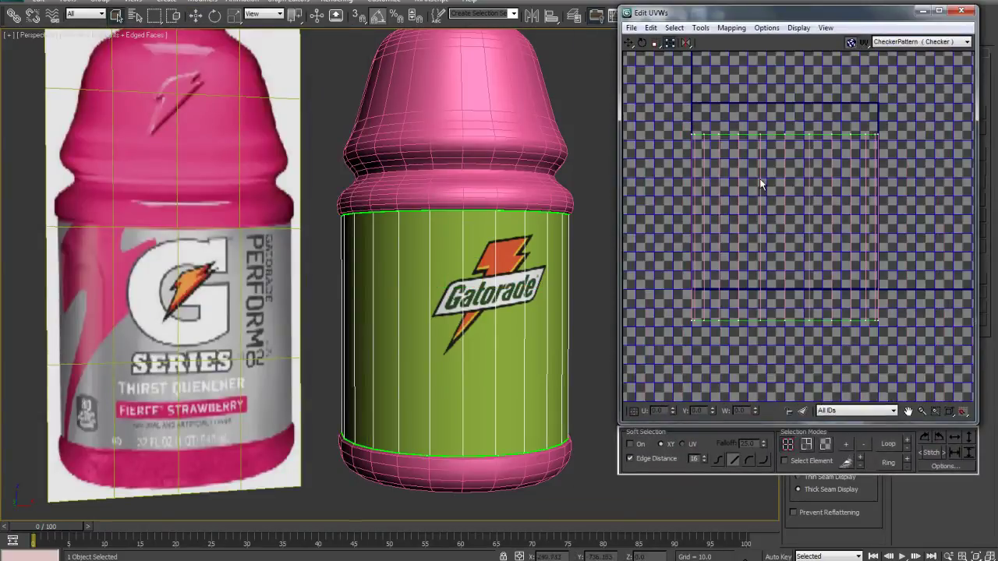
pyautogui.moveTo(609, 200); pyautogui.dragTo(362, 190, button='middle')
pyautogui.moveTo(709, 11); pyautogui.dragTo(633, 23)
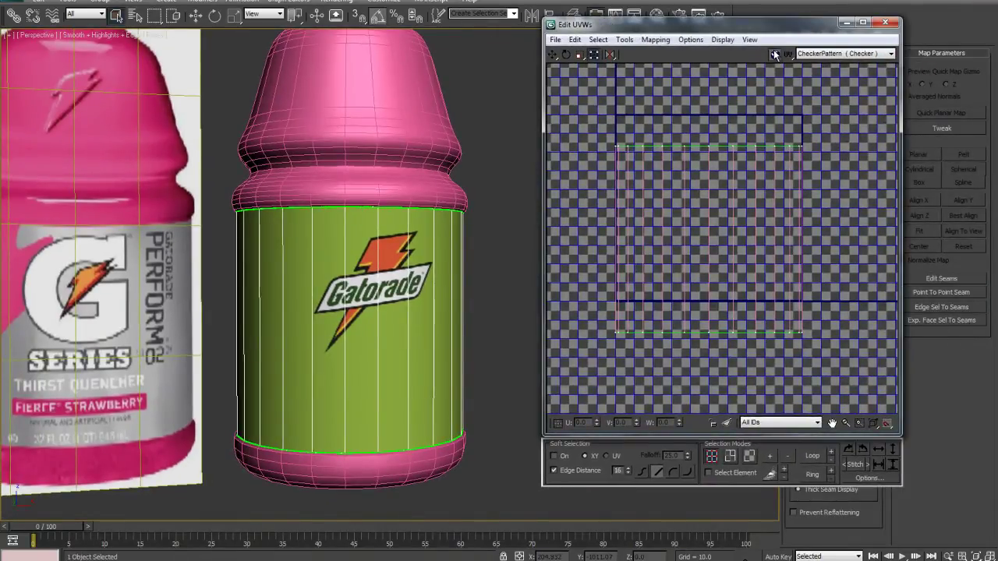
# Hide the map background in the UV editor and display the CheckerPattern texture on the label band.
pyautogui.click(774, 52)
pyautogui.moveTo(611, 265); pyautogui.dragTo(624, 262, button='middle')
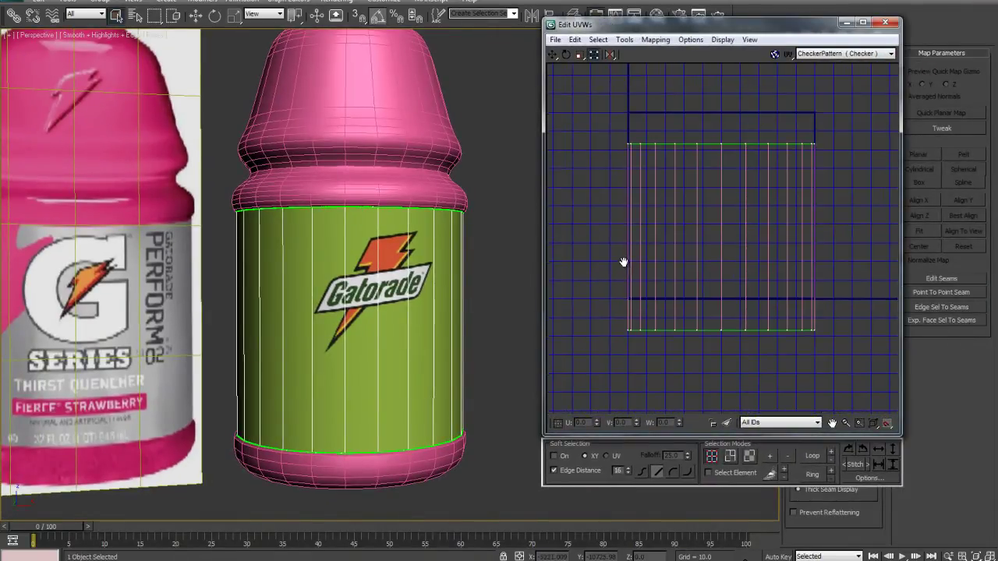
pyautogui.click(830, 54)
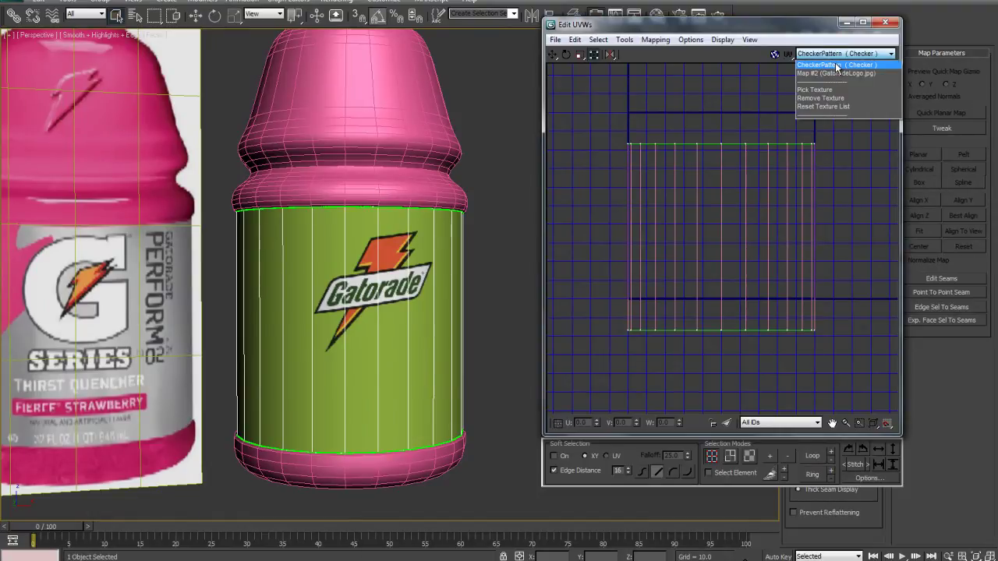
pyautogui.click(836, 65)
pyautogui.keyDown('alt'); pyautogui.moveTo(336, 300); pyautogui.dragTo(327, 298, button='middle'); pyautogui.keyUp('alt')
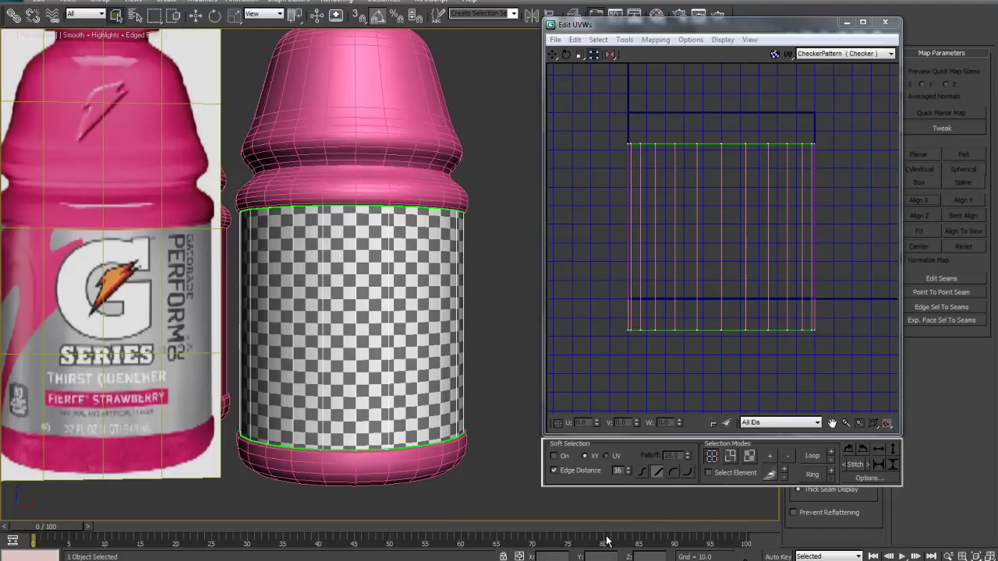
# Select all of the label band's UV faces and apply a cylindrical mapping aligned to the Z axis.
pyautogui.click(749, 456)
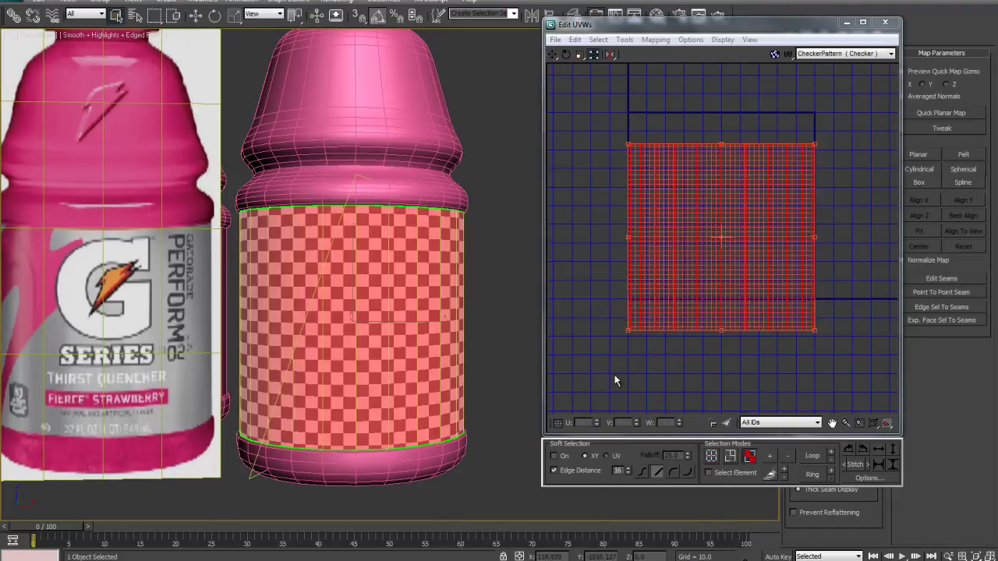
pyautogui.moveTo(701, 32); pyautogui.dragTo(577, 51)
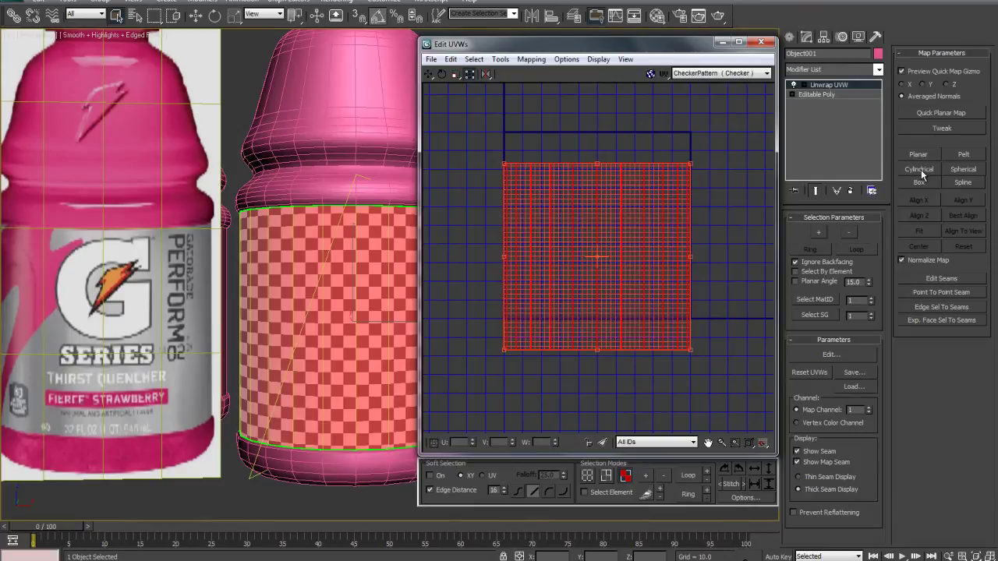
pyautogui.click(920, 169)
pyautogui.keyDown('alt'); pyautogui.moveTo(265, 273); pyautogui.dragTo(253, 304, button='middle'); pyautogui.keyUp('alt')
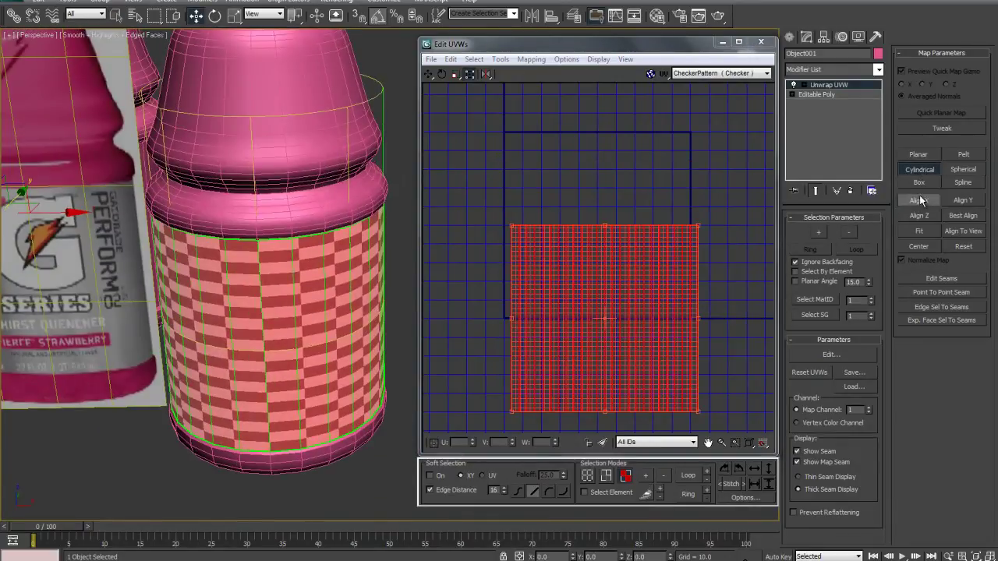
pyautogui.click(918, 200)
pyautogui.click(961, 201)
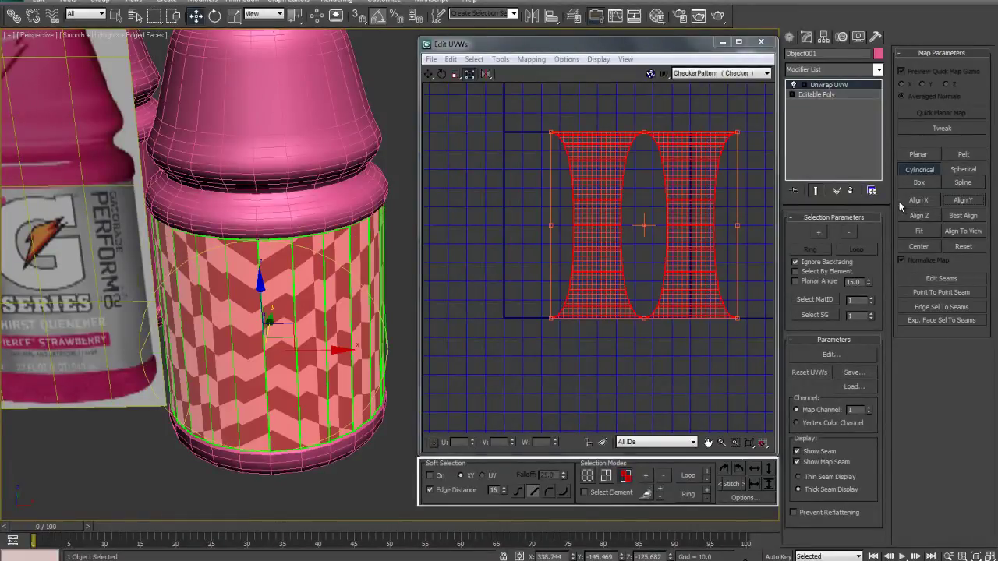
pyautogui.click(919, 216)
pyautogui.click(920, 169)
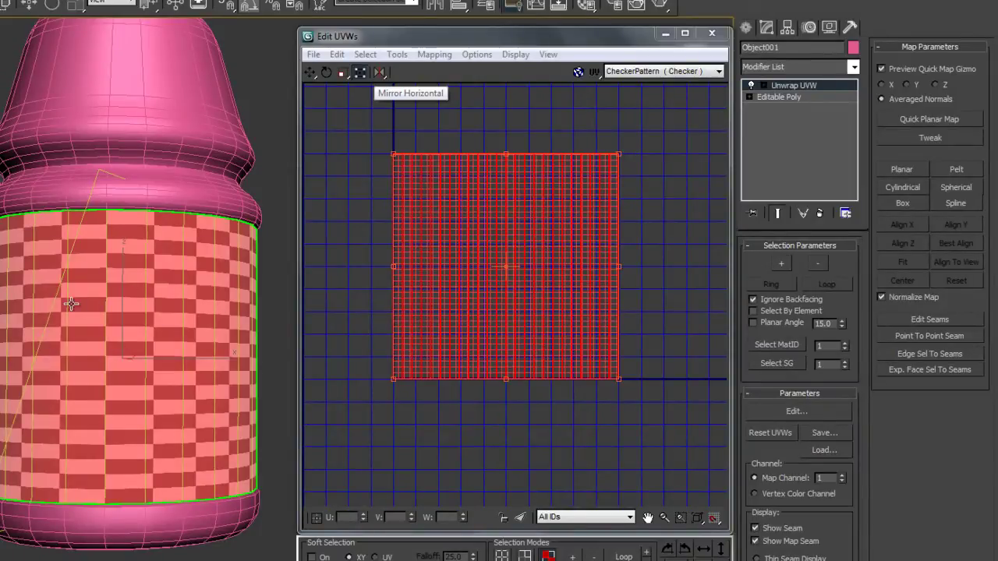
# Stretch the label's UV shell horizontally to about three times its height so the checkers look square on the band.
pyautogui.moveTo(509, 193); pyautogui.dragTo(461, 197, button='middle')
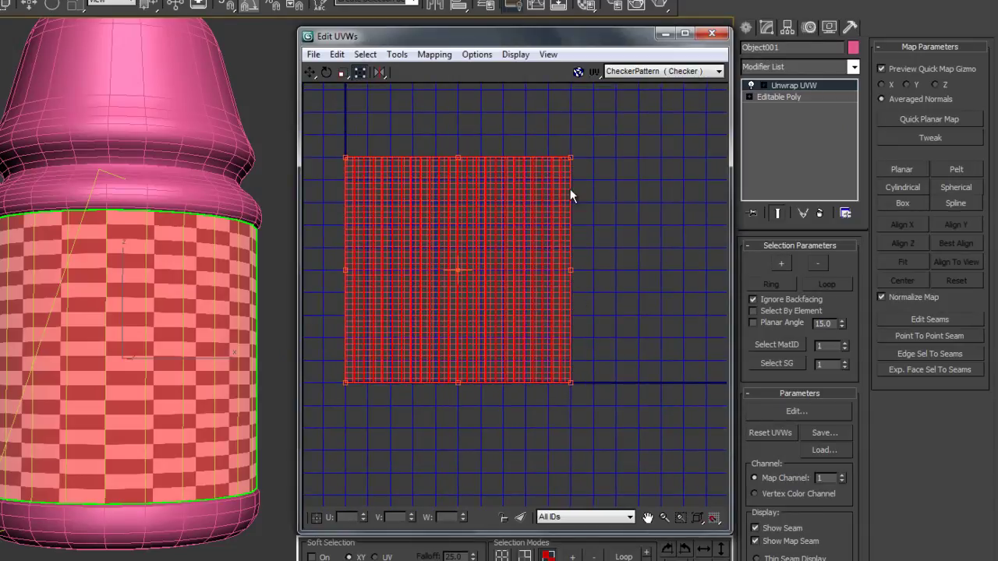
pyautogui.moveTo(571, 156); pyautogui.dragTo(965, 152)
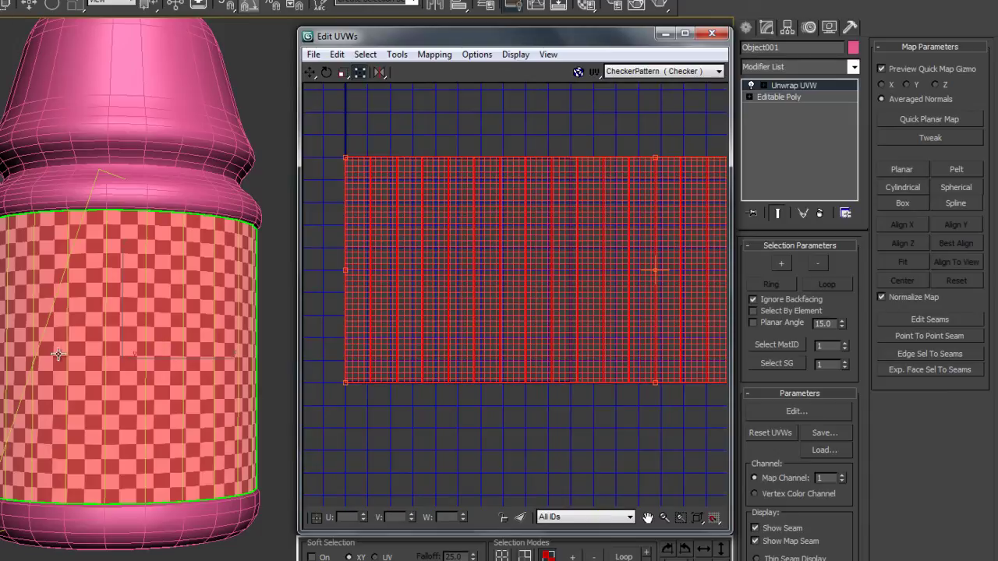
pyautogui.scroll(1, 82, 392)
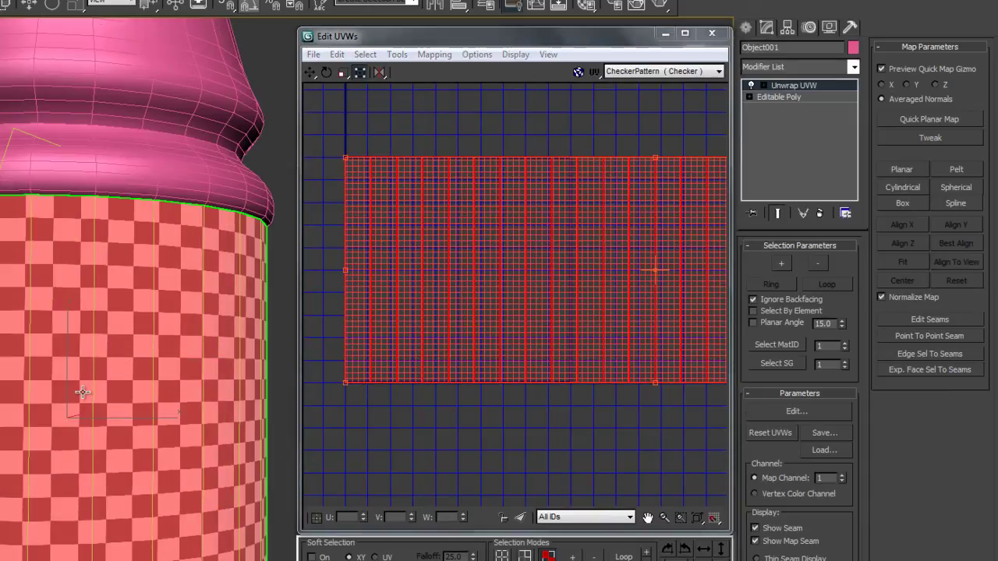
pyautogui.scroll(2, 83, 392)
pyautogui.moveTo(681, 301); pyautogui.dragTo(381, 321, button='middle')
pyautogui.moveTo(667, 178); pyautogui.dragTo(767, 180)
pyautogui.moveTo(422, 295); pyautogui.dragTo(491, 303, button='middle')
pyautogui.scroll(-5, 500, 355)
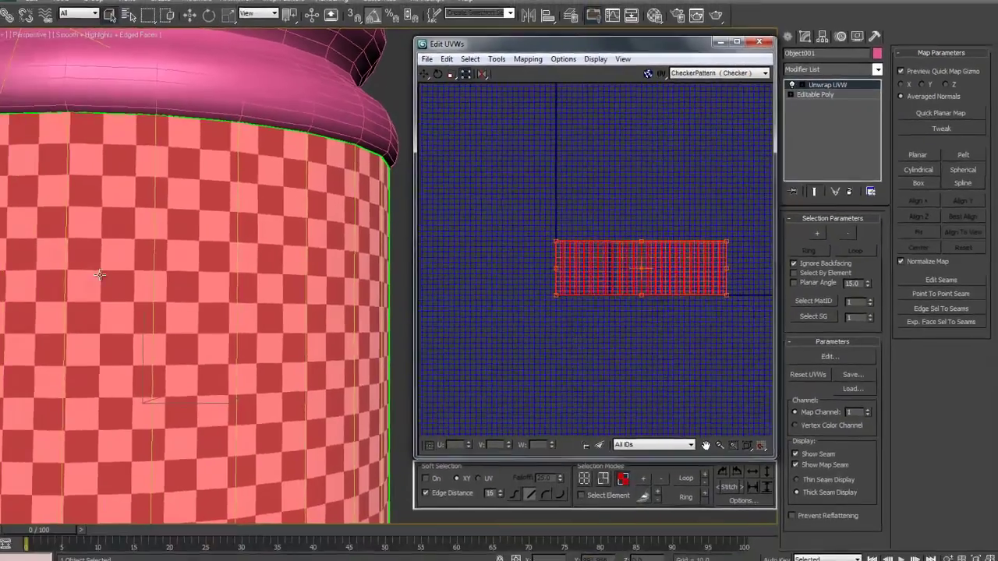
pyautogui.scroll(-5, 100, 274)
pyautogui.keyDown('alt'); pyautogui.moveTo(196, 238); pyautogui.dragTo(160, 239, button='middle'); pyautogui.keyUp('alt')
# Switch the label band's displayed texture from the checker pattern to Map #2 (GatoradeLogo.jpg).
pyautogui.click(639, 377)
pyautogui.click(717, 72)
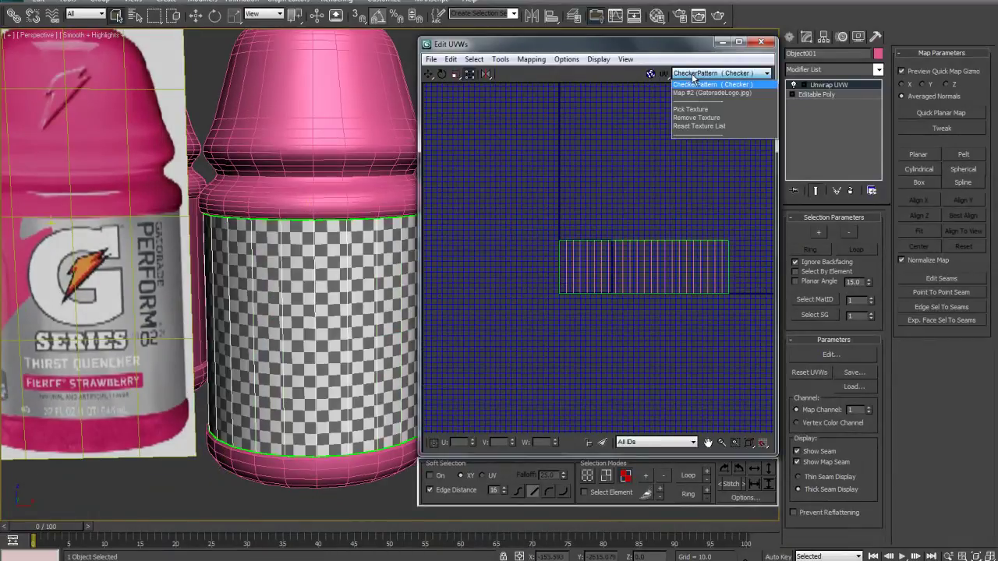
pyautogui.click(706, 98)
pyautogui.moveTo(318, 280); pyautogui.dragTo(234, 262, button='middle')
pyautogui.moveTo(339, 316)
pyautogui.keyDown('alt'); pyautogui.mouseDown(button='middle')
pyautogui.moveTo(301, 312)
pyautogui.moveTo(329, 306)
pyautogui.mouseUp(button='middle'); pyautogui.keyUp('alt')
# Select the whole label UV shell, activate the scale tool and show the logo map behind the UVs.
pyautogui.moveTo(532, 337); pyautogui.dragTo(817, 167)
pyautogui.click(455, 74)
pyautogui.keyDown('alt'); pyautogui.moveTo(331, 274); pyautogui.dragTo(216, 269, button='middle'); pyautogui.keyUp('alt')
pyautogui.moveTo(292, 271); pyautogui.dragTo(129, 277, button='middle')
pyautogui.keyDown('alt'); pyautogui.moveTo(299, 321); pyautogui.dragTo(358, 273, button='middle'); pyautogui.keyUp('alt')
pyautogui.moveTo(979, 219); pyautogui.dragTo(977, 217, button='middle')
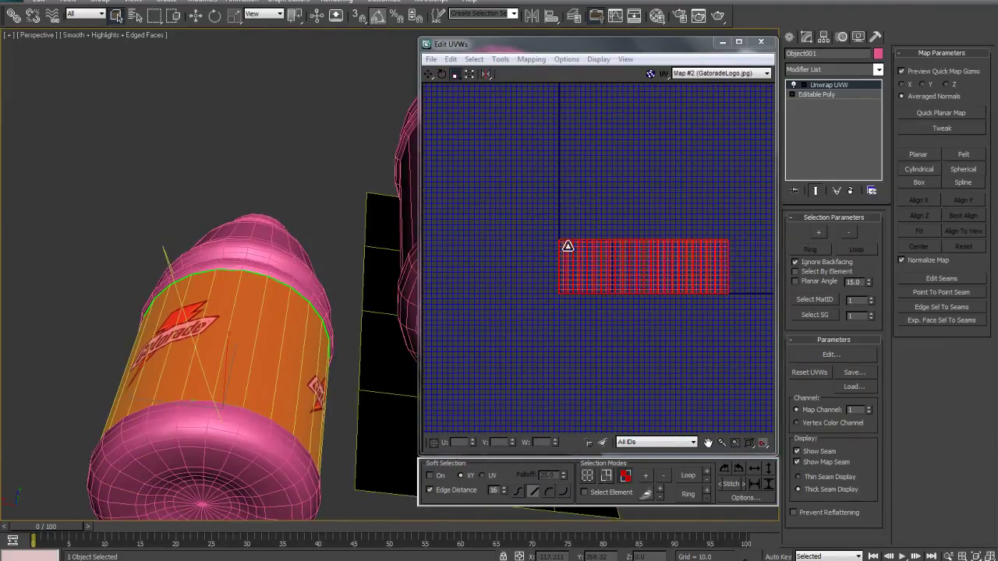
pyautogui.scroll(4, 584, 276)
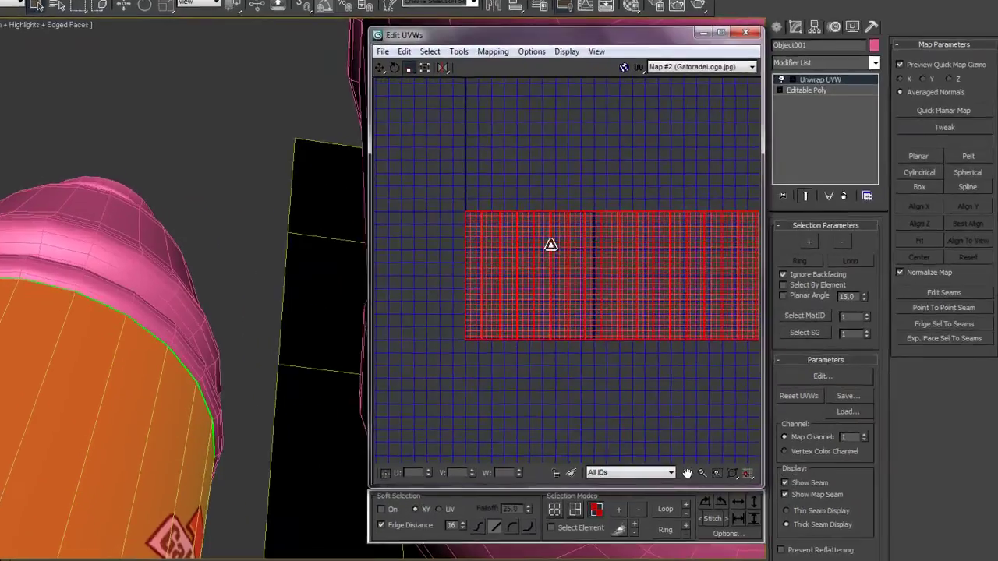
pyautogui.moveTo(632, 314); pyautogui.dragTo(545, 337, button='middle')
pyautogui.click(572, 50)
pyautogui.moveTo(479, 353); pyautogui.dragTo(584, 343, button='middle')
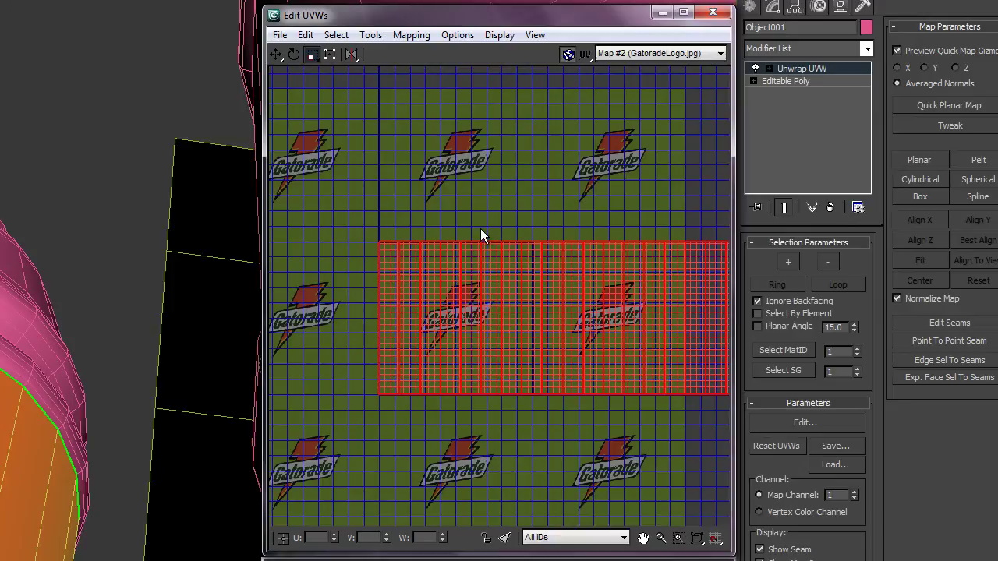
pyautogui.moveTo(546, 298)
pyautogui.mouseDown(button='middle')
pyautogui.moveTo(445, 291)
pyautogui.moveTo(528, 300)
pyautogui.mouseUp(button='middle')
# Scale the label's UV shell down proportionally to about half a logo tile high, enlarging the logo on the band.
pyautogui.keyDown('alt'); pyautogui.moveTo(93, 392); pyautogui.dragTo(13, 373, button='middle'); pyautogui.keyUp('alt')
pyautogui.scroll(-5, 69, 378)
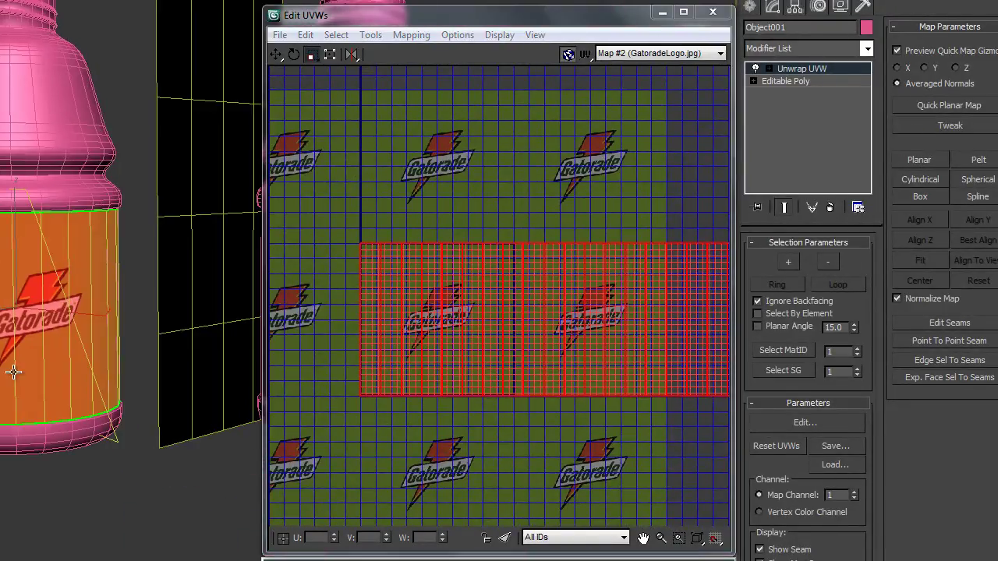
pyautogui.moveTo(517, 382); pyautogui.dragTo(429, 360)
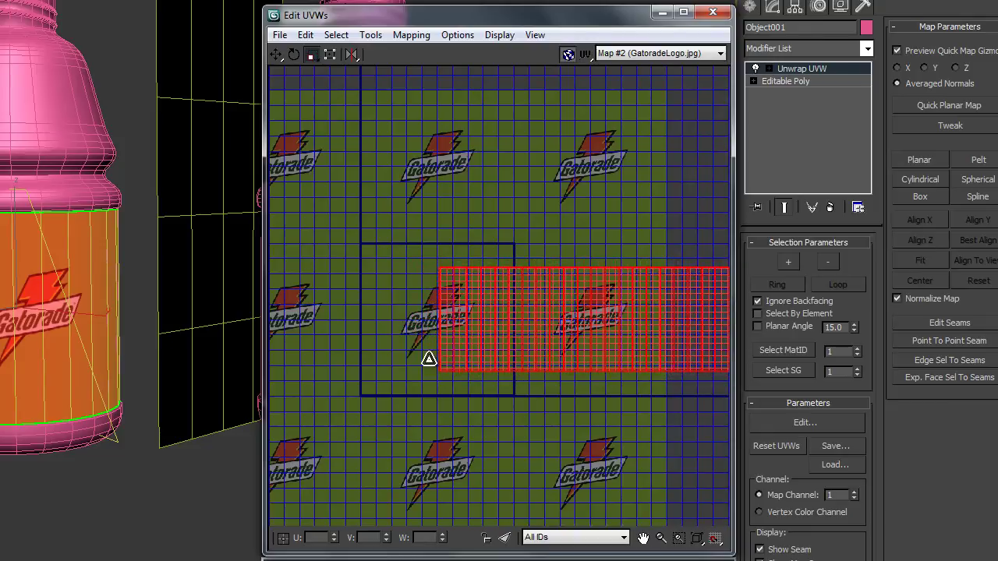
pyautogui.click(329, 54)
pyautogui.moveTo(606, 328); pyautogui.dragTo(492, 330)
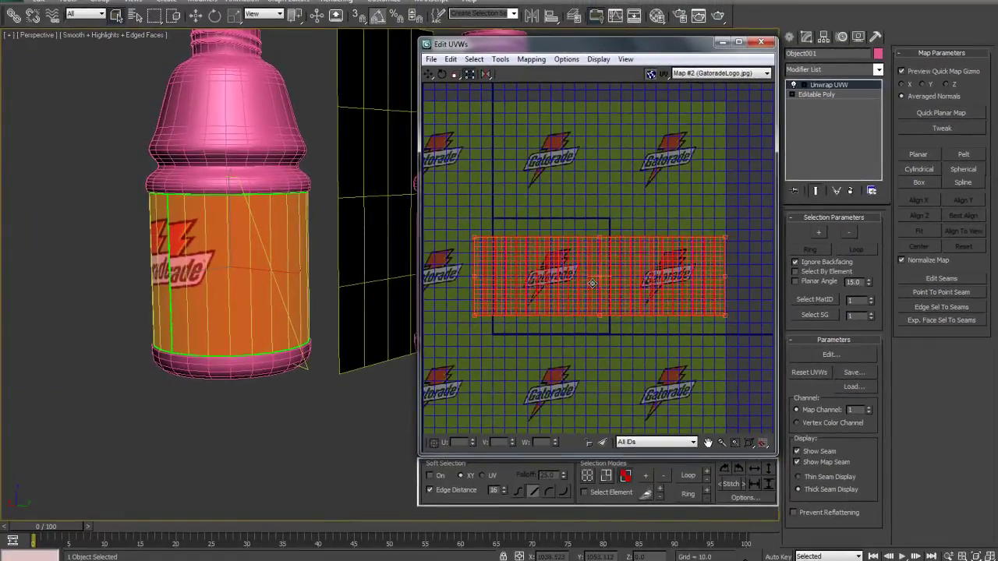
pyautogui.keyDown('alt'); pyautogui.moveTo(201, 257); pyautogui.dragTo(349, 295, button='middle'); pyautogui.keyUp('alt')
pyautogui.moveTo(724, 235); pyautogui.dragTo(592, 278)
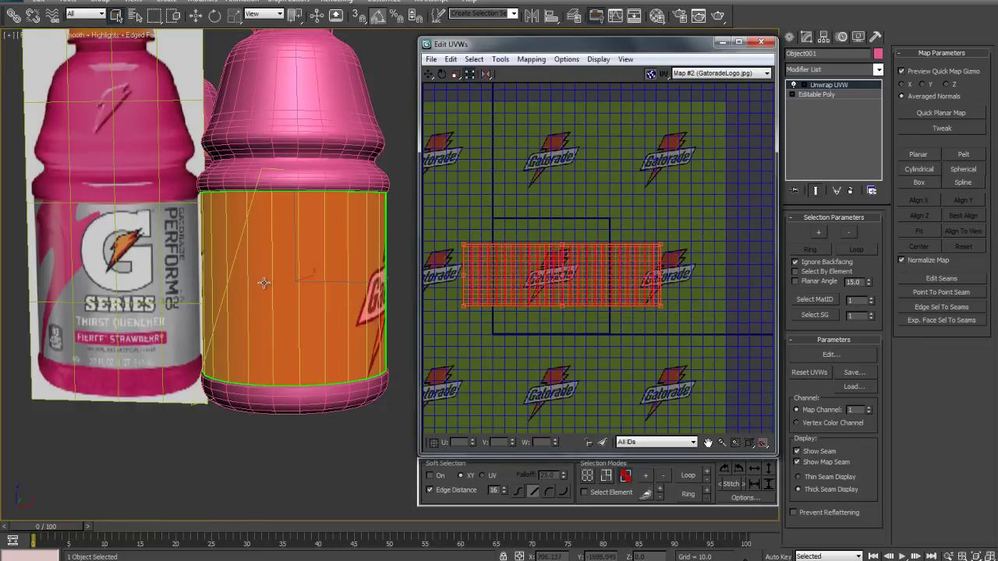
# Move the label's UV shell over the logo tiles so one logo sits vertically centred on the band's front.
pyautogui.moveTo(263, 283); pyautogui.dragTo(135, 285, button='middle')
pyautogui.keyDown('alt'); pyautogui.moveTo(254, 238); pyautogui.dragTo(176, 263, button='middle'); pyautogui.keyUp('alt')
pyautogui.moveTo(567, 287); pyautogui.dragTo(602, 279)
pyautogui.keyDown('alt'); pyautogui.moveTo(109, 283); pyautogui.dragTo(289, 283, button='middle'); pyautogui.keyUp('alt')
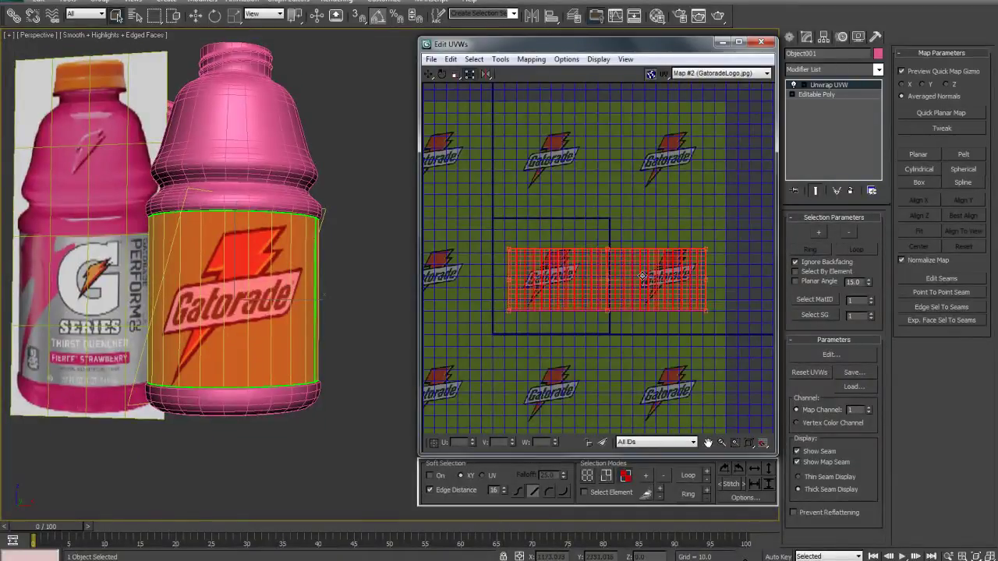
pyautogui.scroll(3, 612, 282)
pyautogui.scroll(1, 612, 282)
pyautogui.moveTo(521, 254); pyautogui.dragTo(677, 255, button='middle')
pyautogui.moveTo(618, 255); pyautogui.dragTo(617, 243)
pyautogui.scroll(-5, 258, 273)
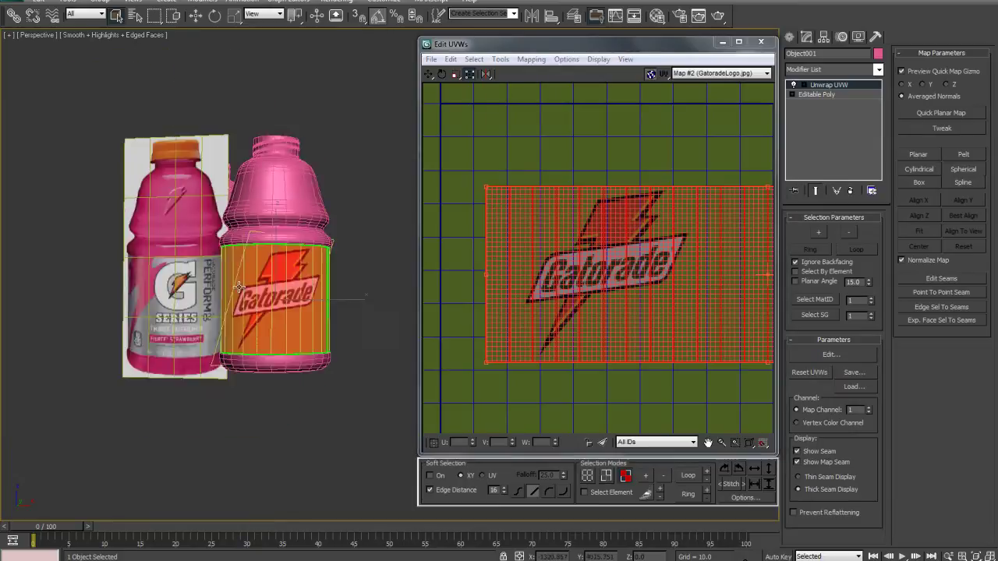
# Close the UV editor, deselect the label band and inspect the logo on the bottle.
pyautogui.click(761, 42)
pyautogui.click(483, 246)
pyautogui.scroll(7, 437, 295)
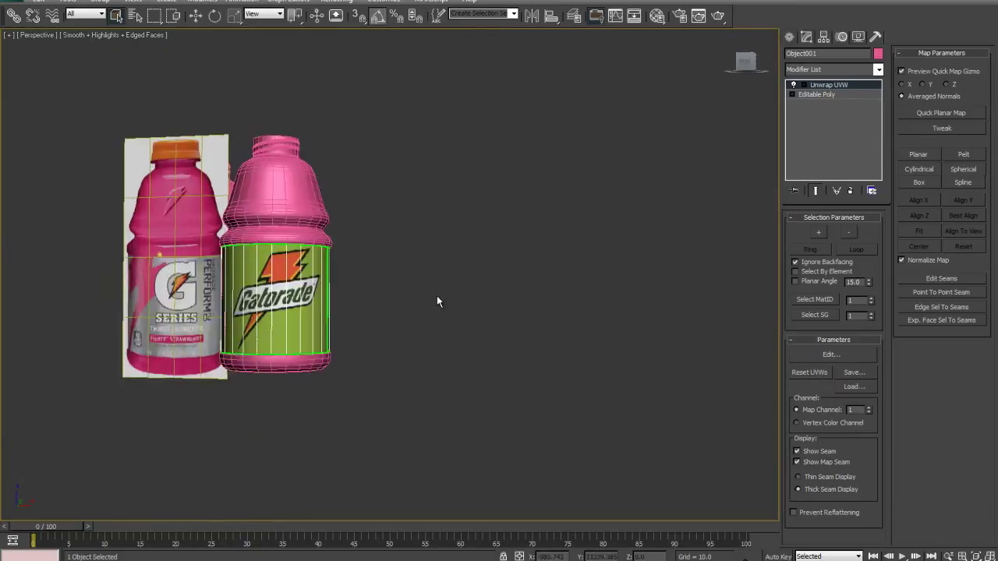
pyautogui.keyDown('alt'); pyautogui.moveTo(357, 304); pyautogui.dragTo(406, 328, button='middle'); pyautogui.keyUp('alt')
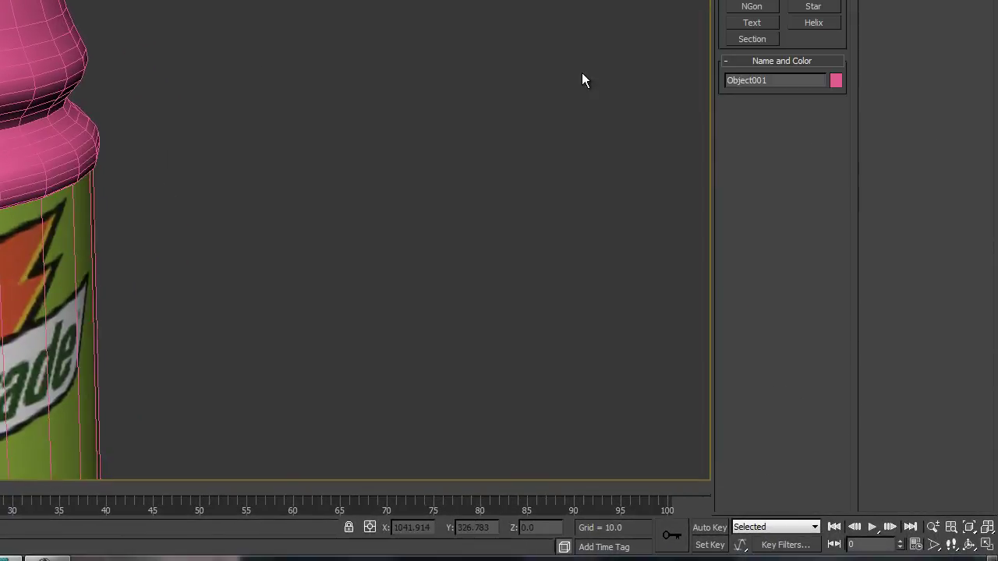
pyautogui.click(582, 72)
pyautogui.press('z')
pyautogui.moveTo(325, 206)
pyautogui.keyDown('alt'); pyautogui.mouseDown(button='middle')
pyautogui.moveTo(340, 205)
pyautogui.moveTo(331, 199)
pyautogui.mouseUp(button='middle'); pyautogui.keyUp('alt')
# Make the bottle body see-through and turn off edged faces in the perspective view.
pyautogui.click(302, 126)
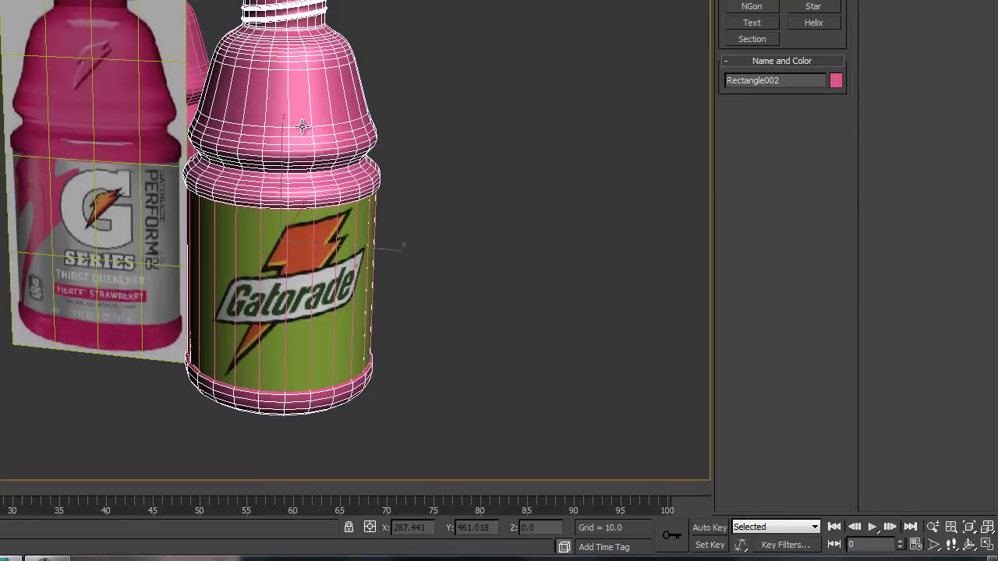
pyautogui.hotkey('alt', 'x')
pyautogui.click(423, 178)
pyautogui.keyDown('alt'); pyautogui.moveTo(423, 177); pyautogui.dragTo(466, 209, button='middle'); pyautogui.keyUp('alt')
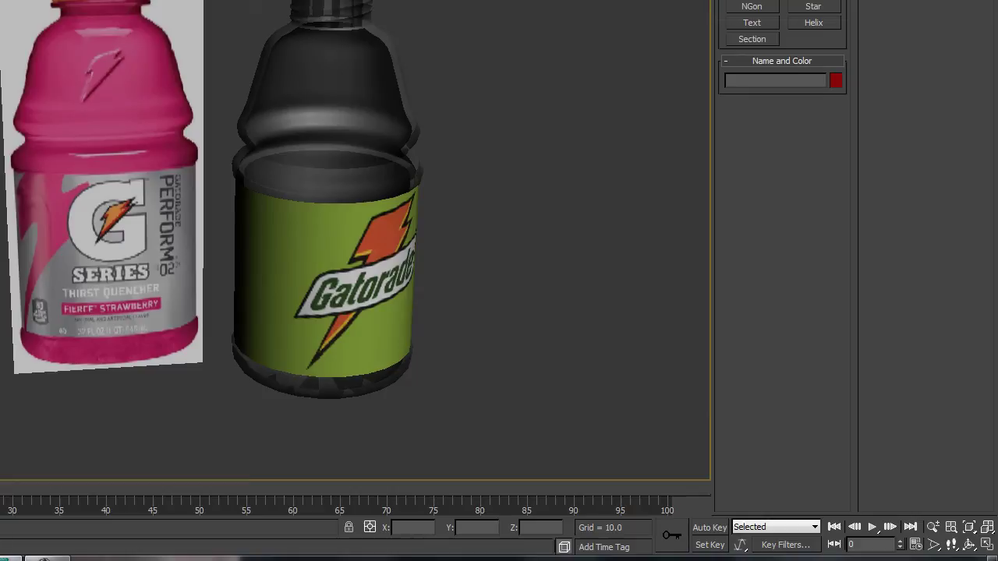
# Render the bottle in the perspective and front views, and compare it with the reference image.
pyautogui.hotkey('shift', 'q')
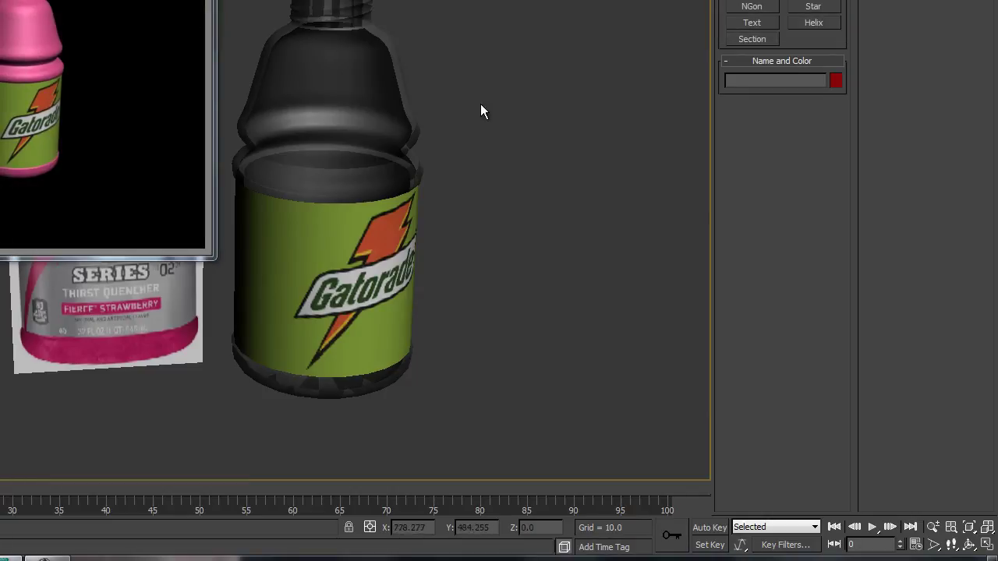
pyautogui.scroll(3, 478, 113)
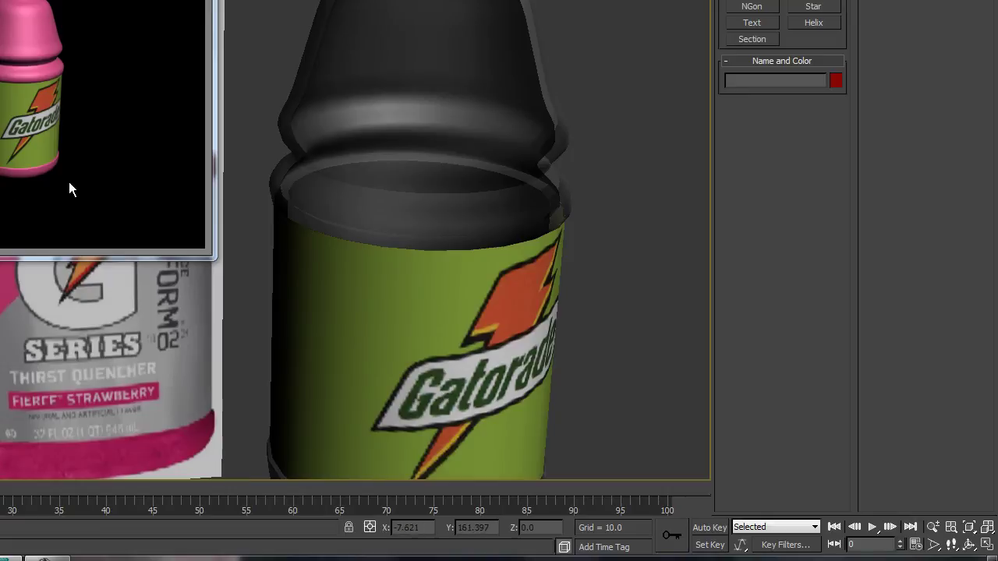
pyautogui.keyDown('alt'); pyautogui.moveTo(390, 147); pyautogui.dragTo(383, 132, button='middle'); pyautogui.keyUp('alt')
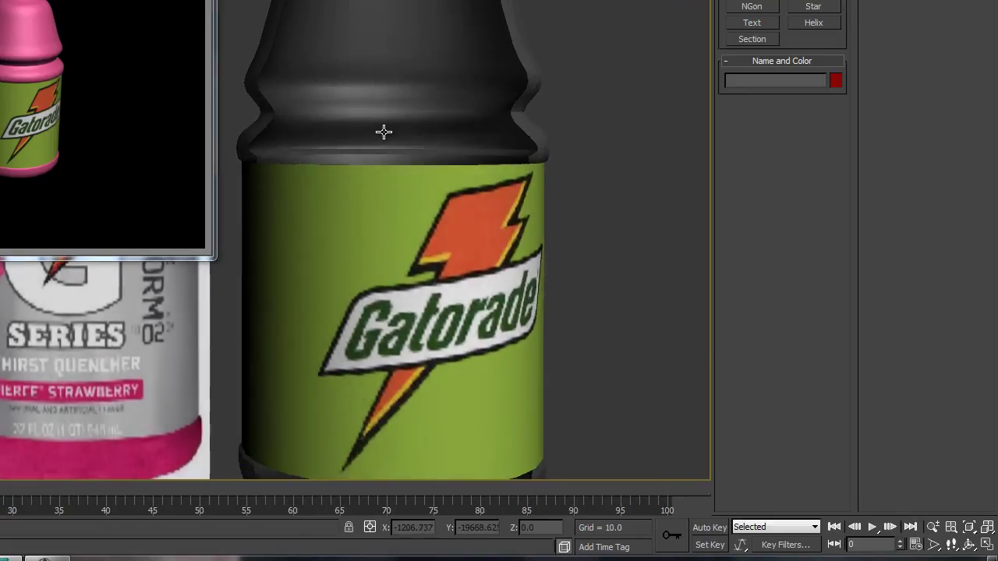
pyautogui.press('f')
pyautogui.press('z')
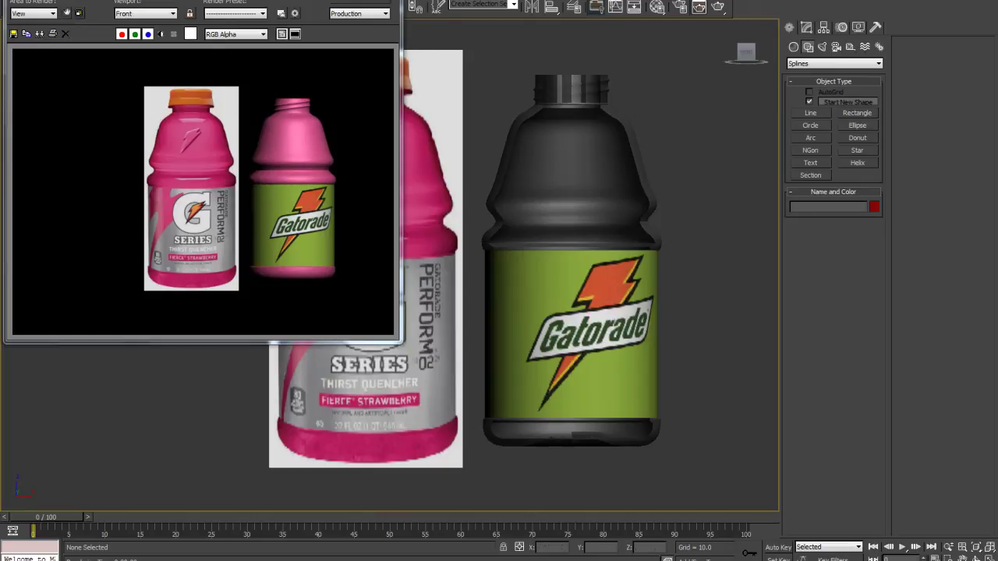
pyautogui.click(382, 0)
pyautogui.moveTo(366, 95); pyautogui.dragTo(343, 183, button='middle')
pyautogui.scroll(2, 342, 183)
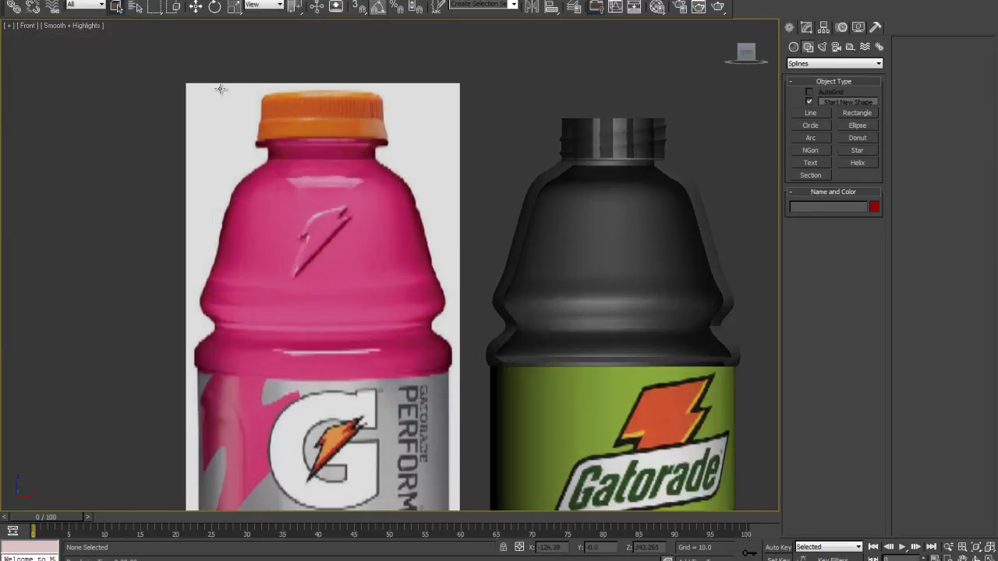
pyautogui.scroll(-3, 430, 224)
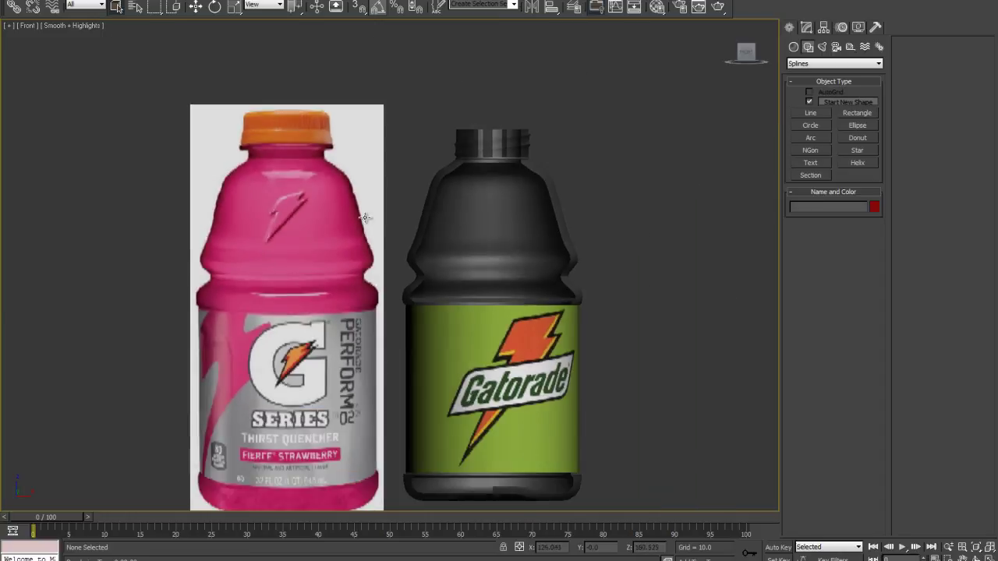
# Turn off the see-through display of the bottle body and return to an angled perspective view.
pyautogui.click(436, 248)
pyautogui.hotkey('alt', 'x')
pyautogui.click(623, 208)
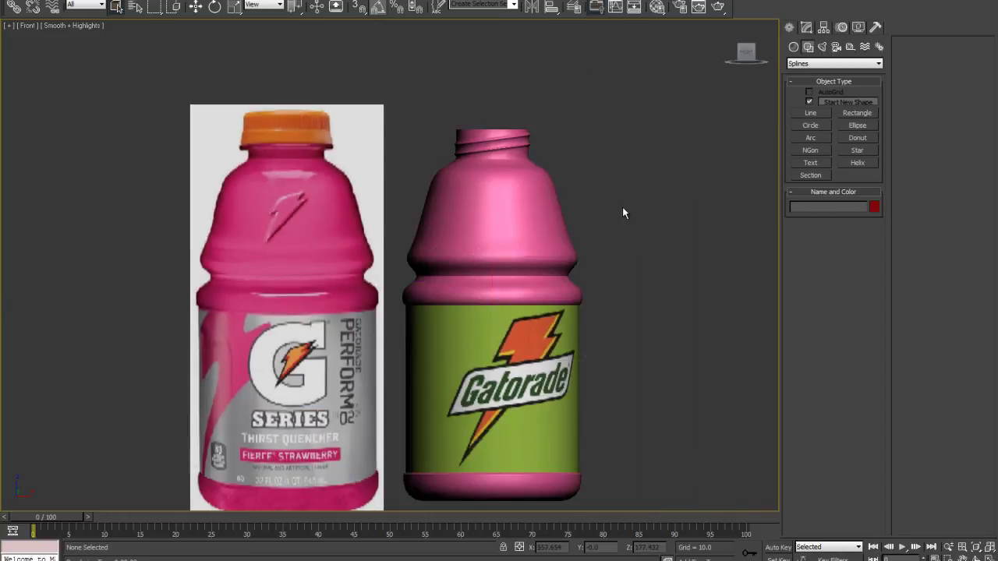
pyautogui.press('p')
pyautogui.keyDown('alt'); pyautogui.moveTo(598, 210); pyautogui.dragTo(567, 241, button='middle'); pyautogui.keyUp('alt')
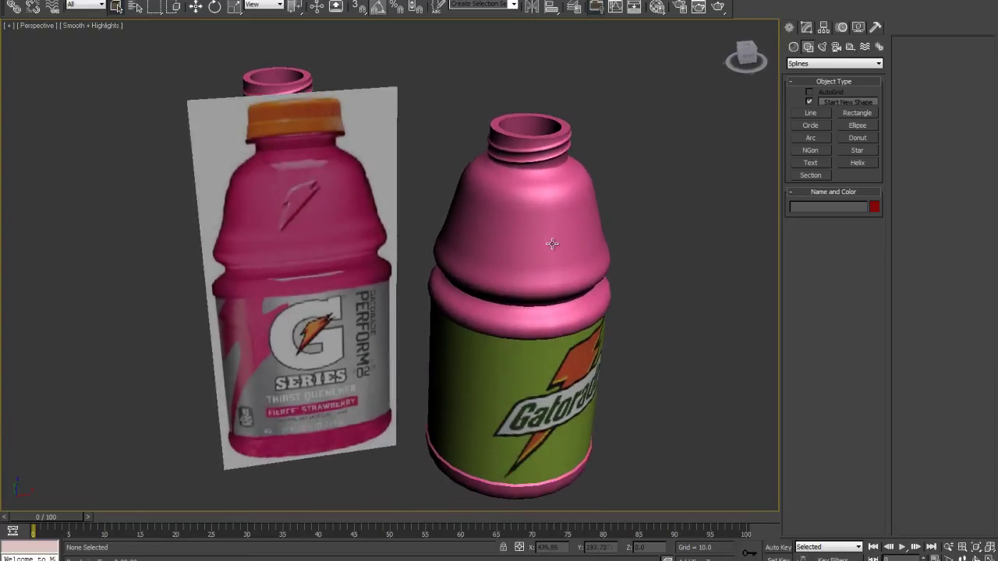
pyautogui.scroll(-3, 552, 244)
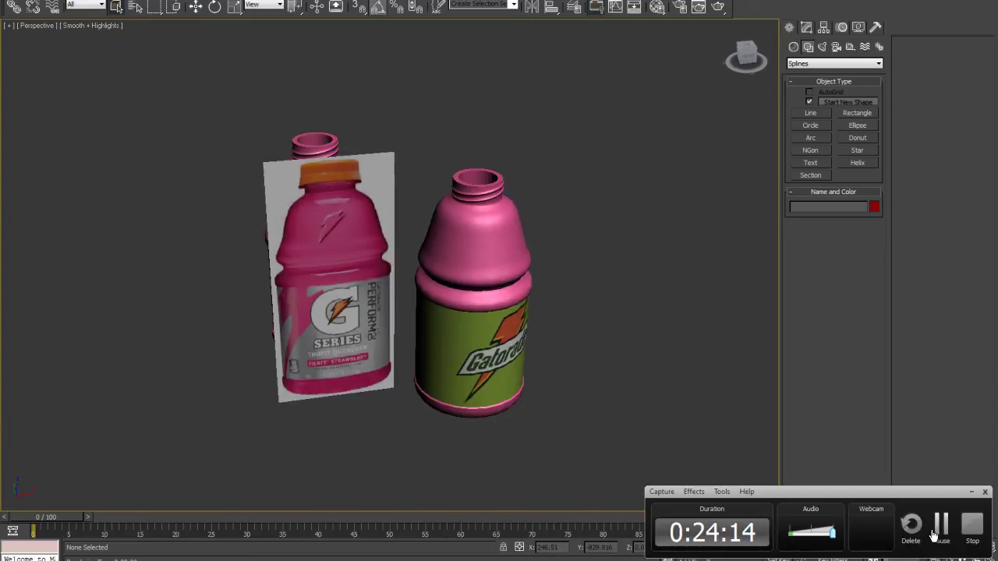